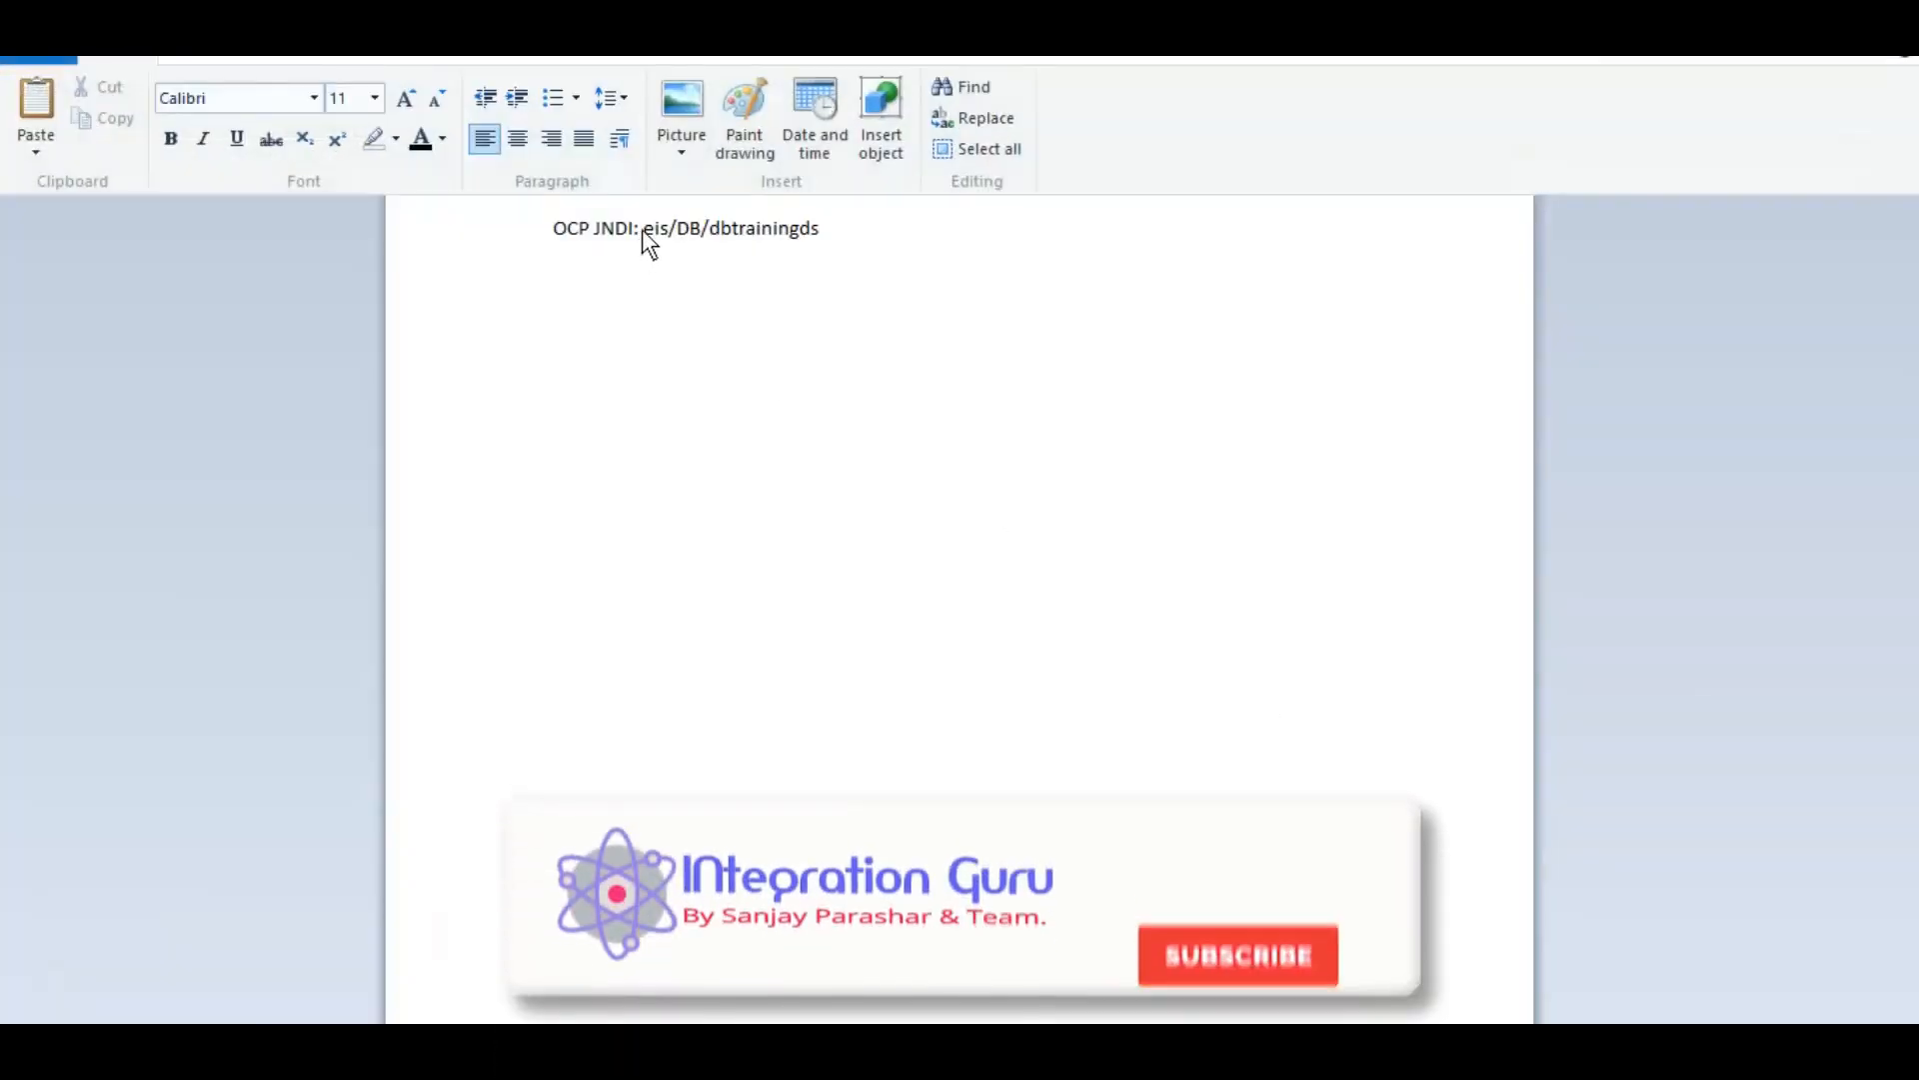
Step: Copy the JNDI name eis/DB/dbtrainingds from the WordPad note and bring up SQL Developer
left_click_drag(645, 228, 826, 240)
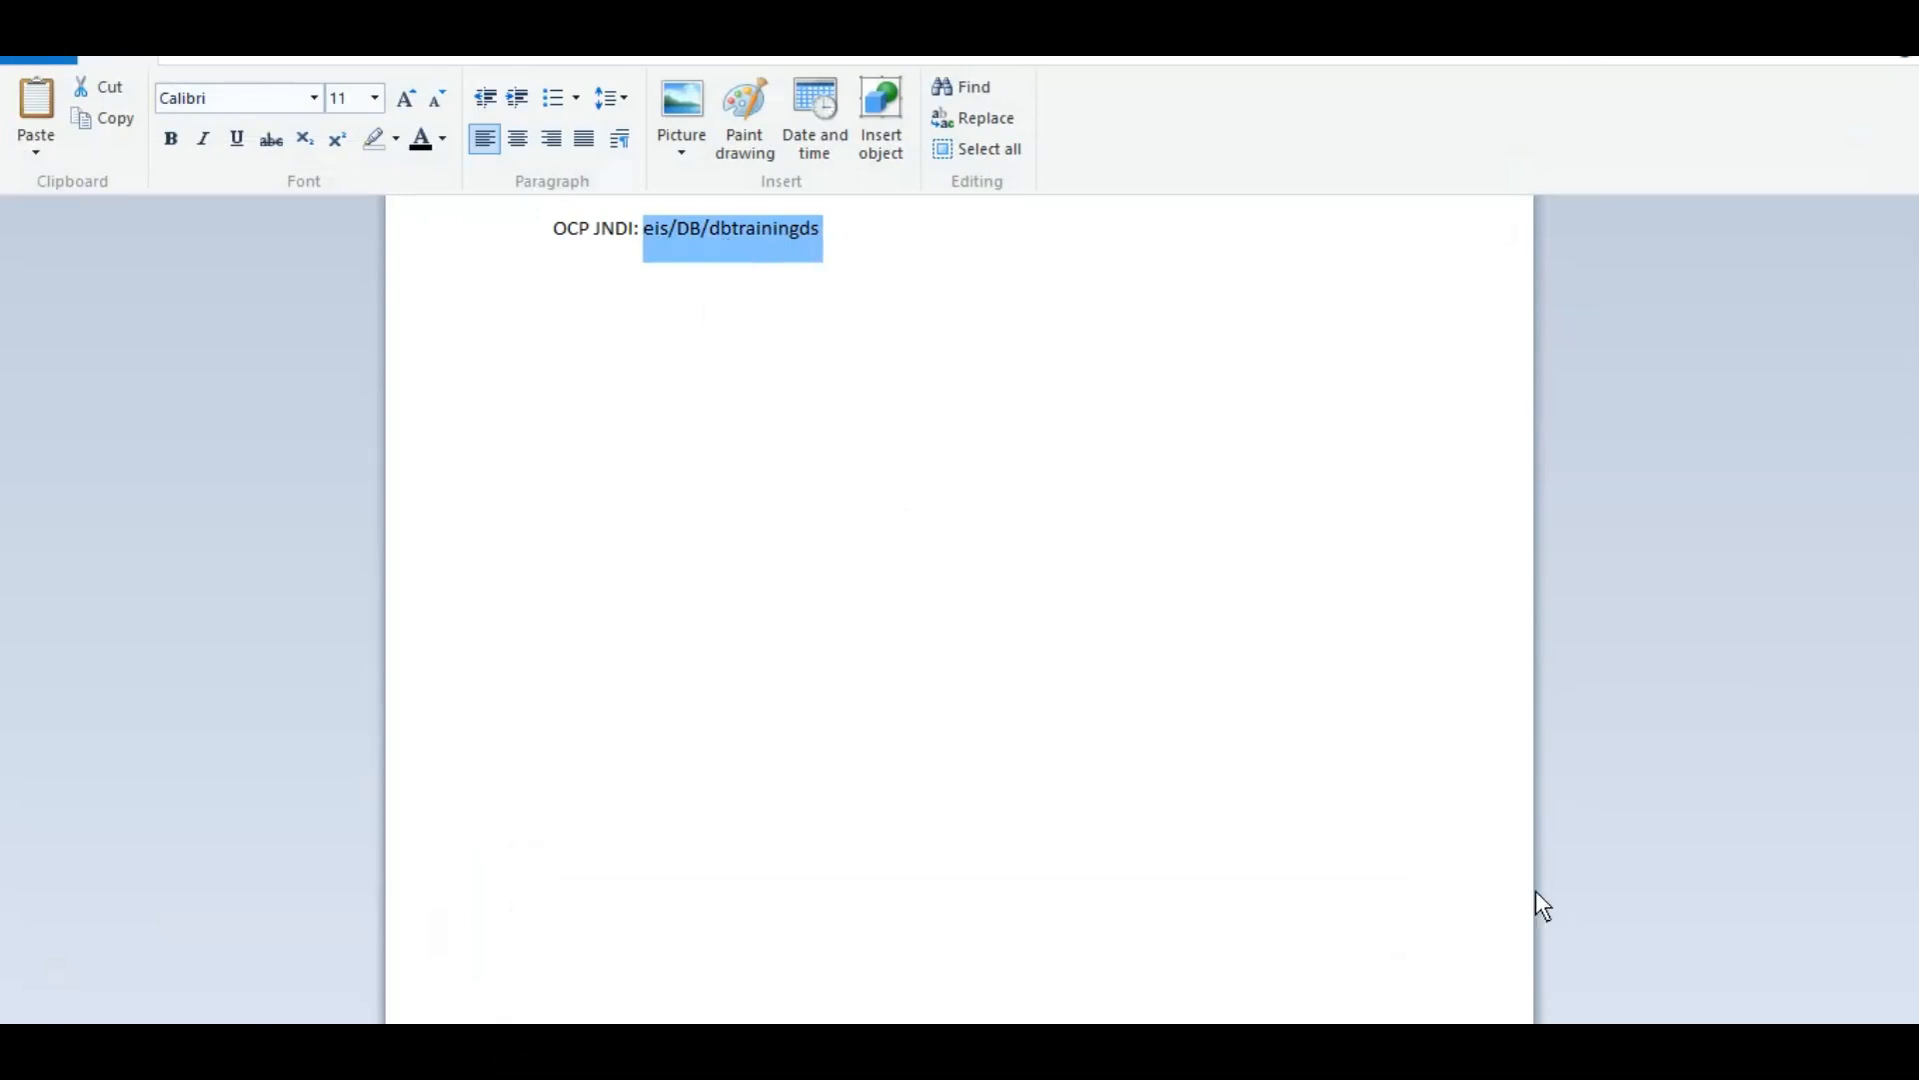
key("alt+Tab")
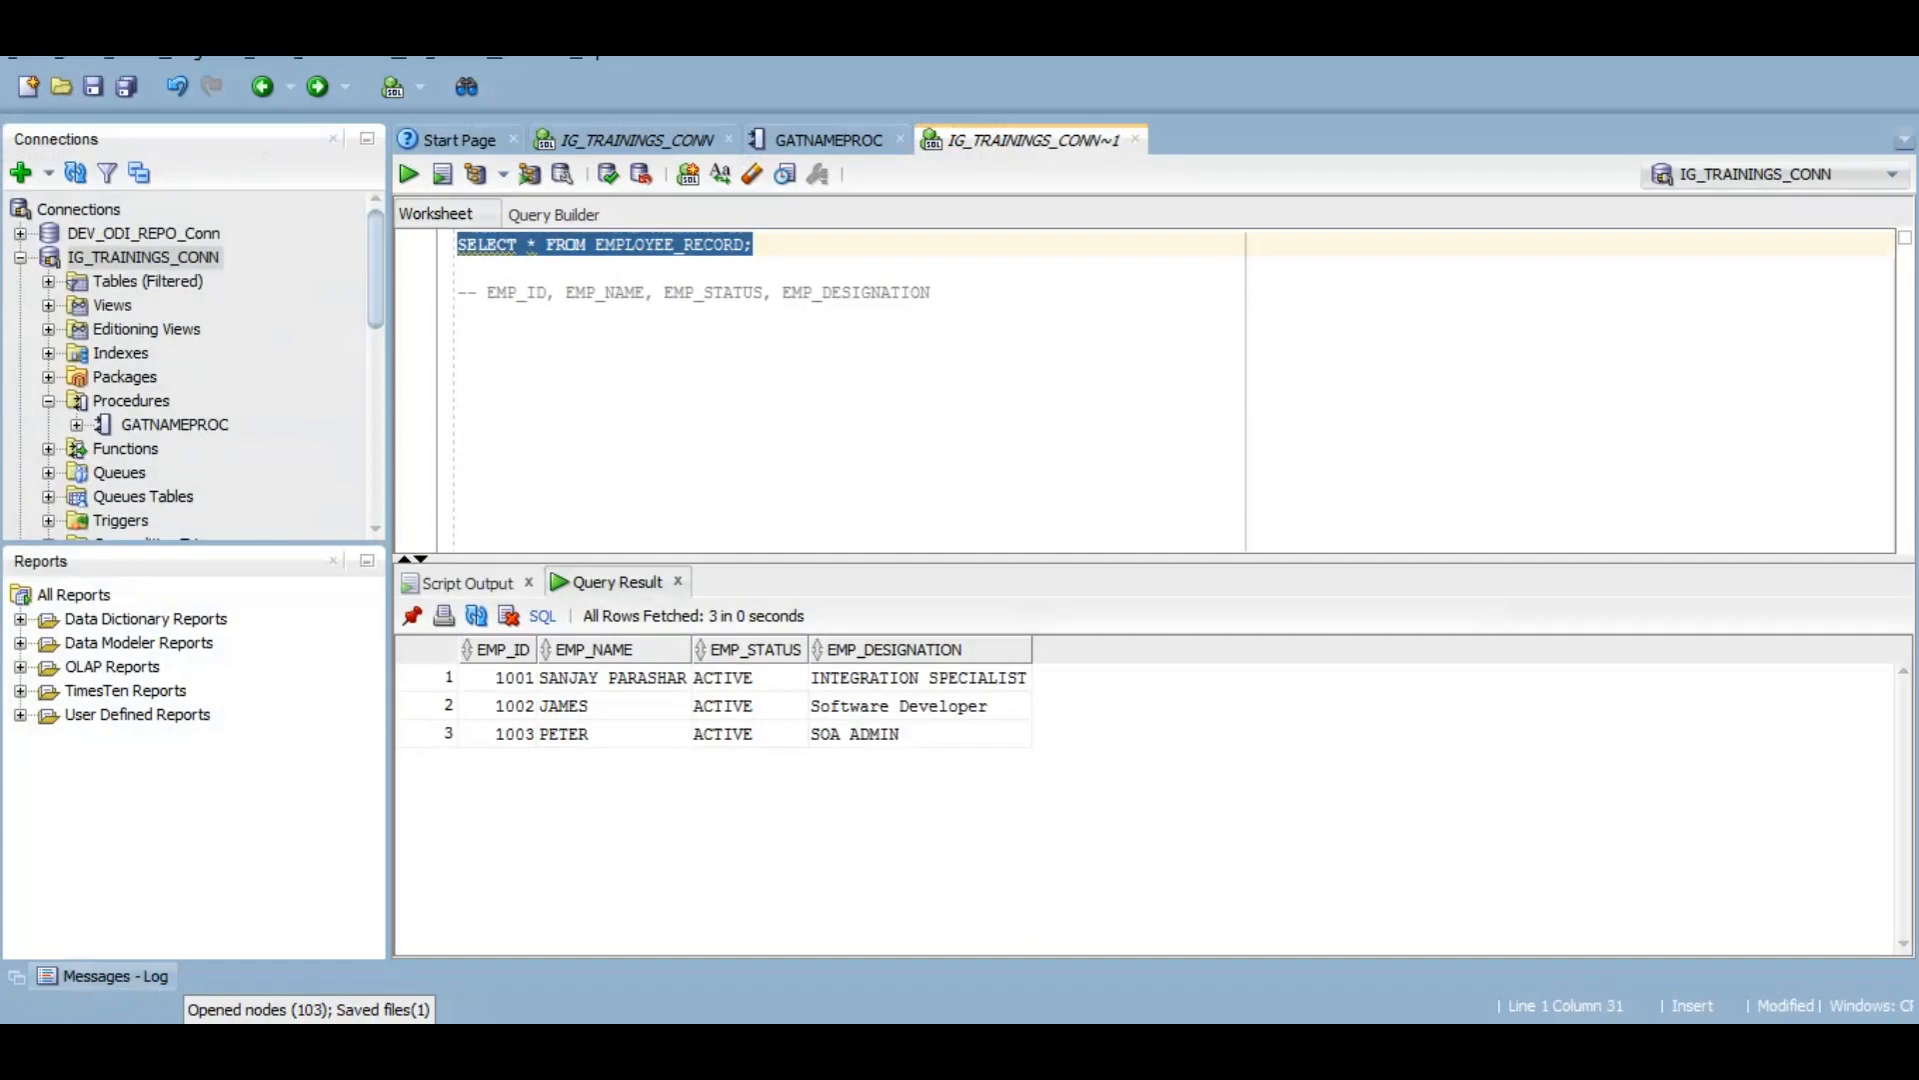
Step: Select EMPLOYEE_RECORD in the query text and the EMP_ID 1002 value in the results
left_click(779, 248)
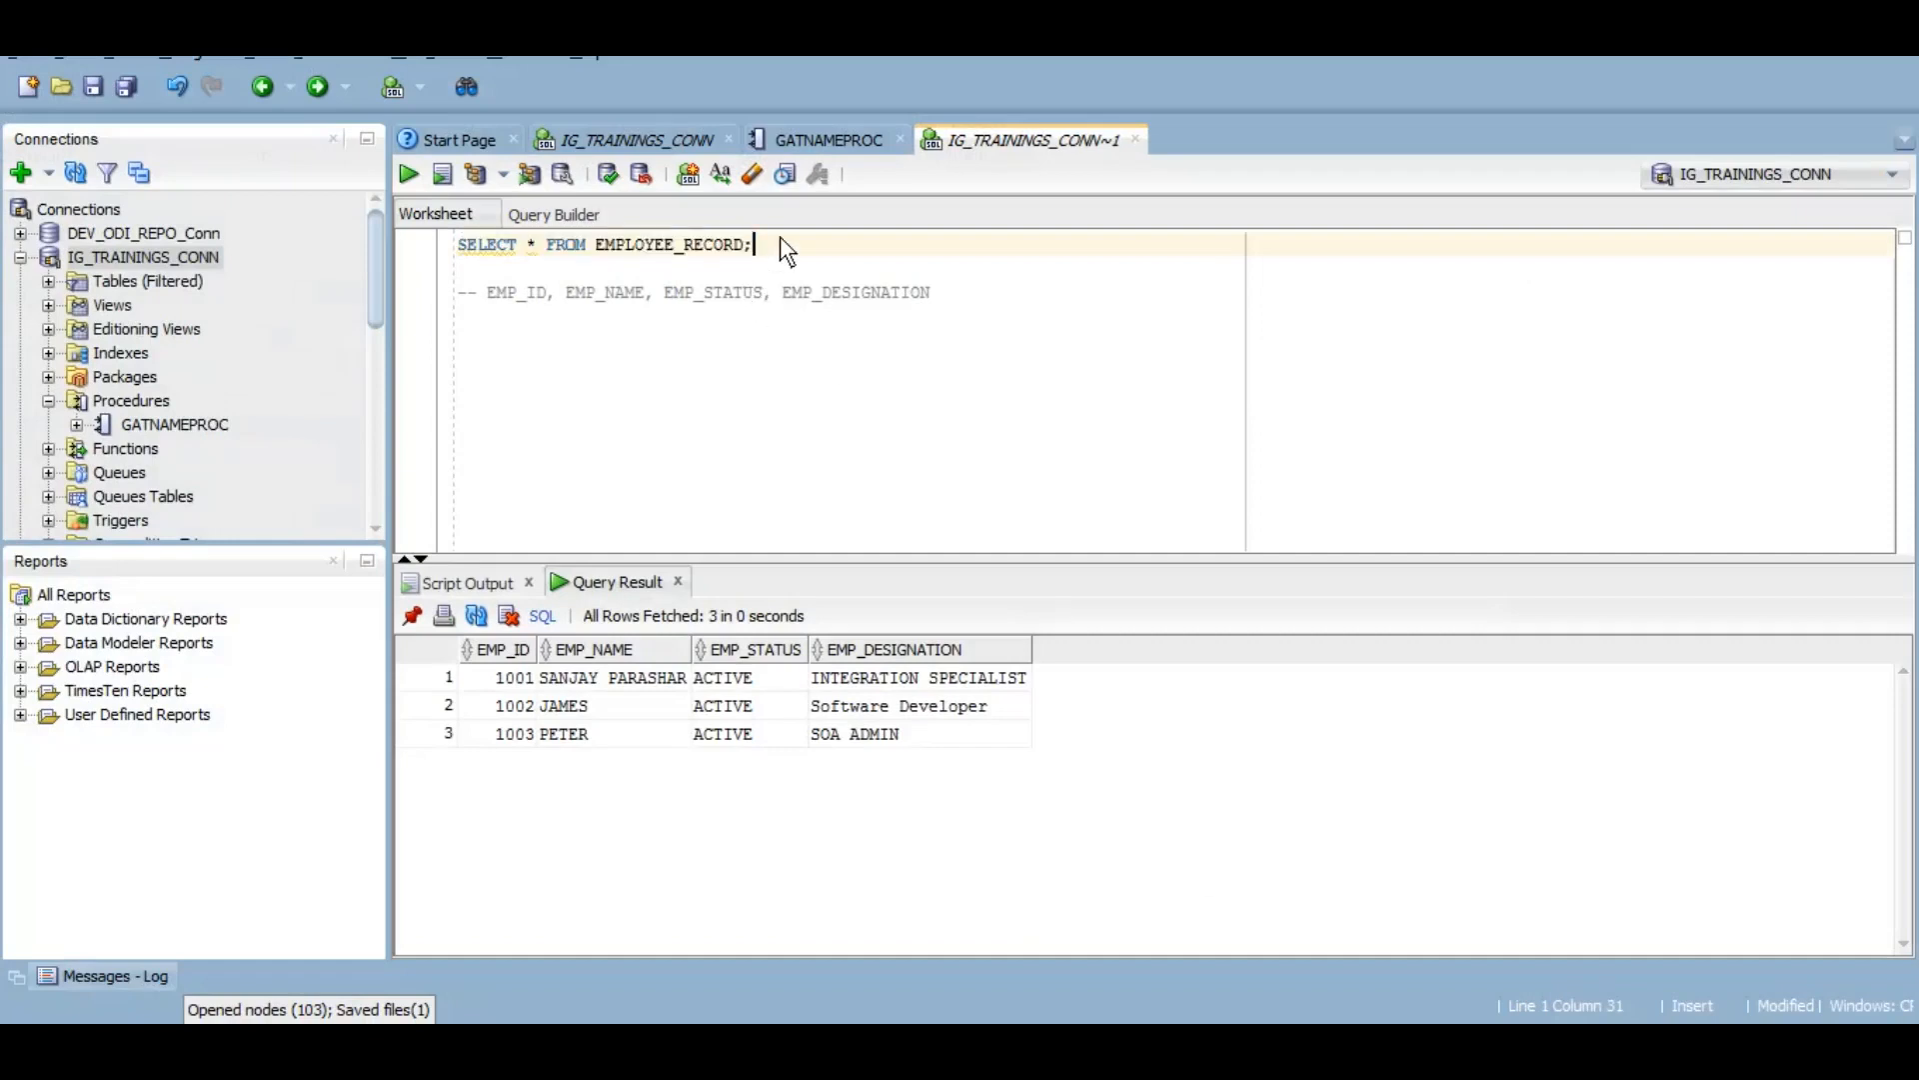
double_click(662, 243)
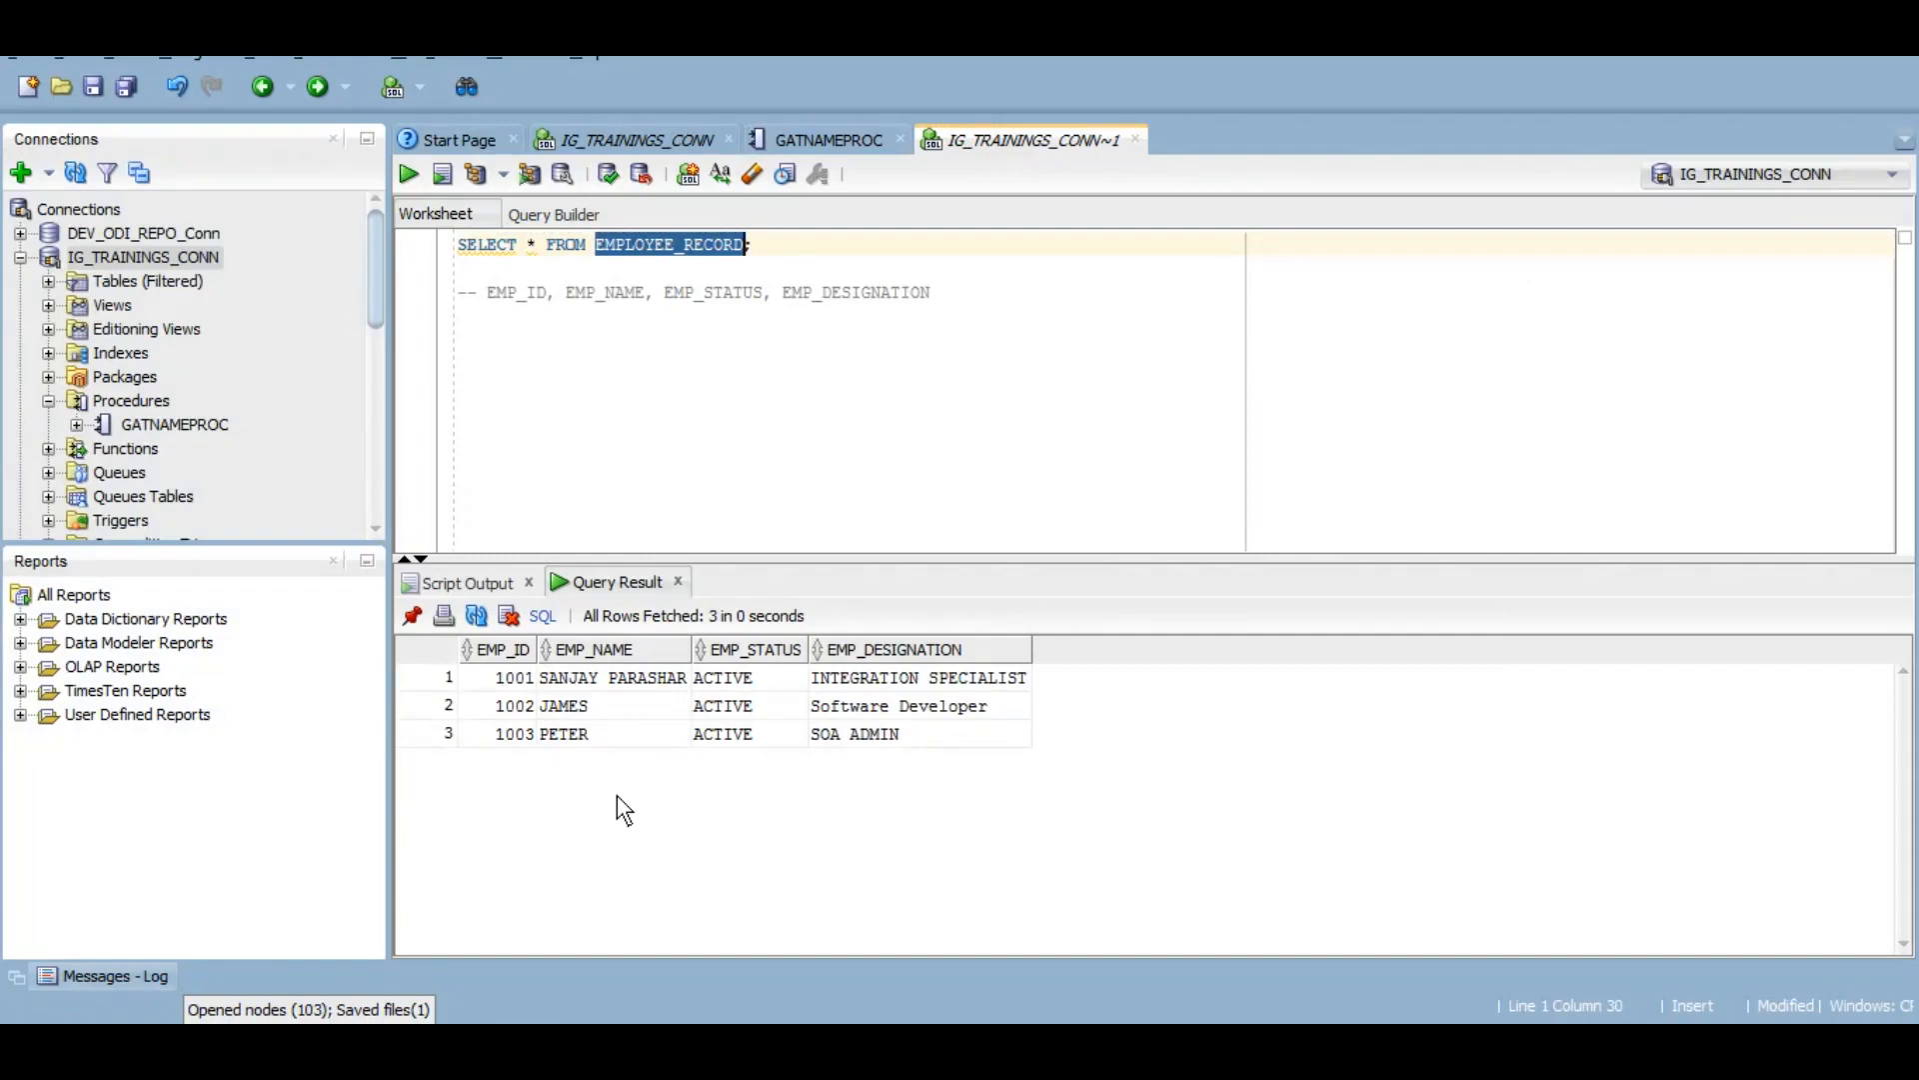
left_click(513, 716)
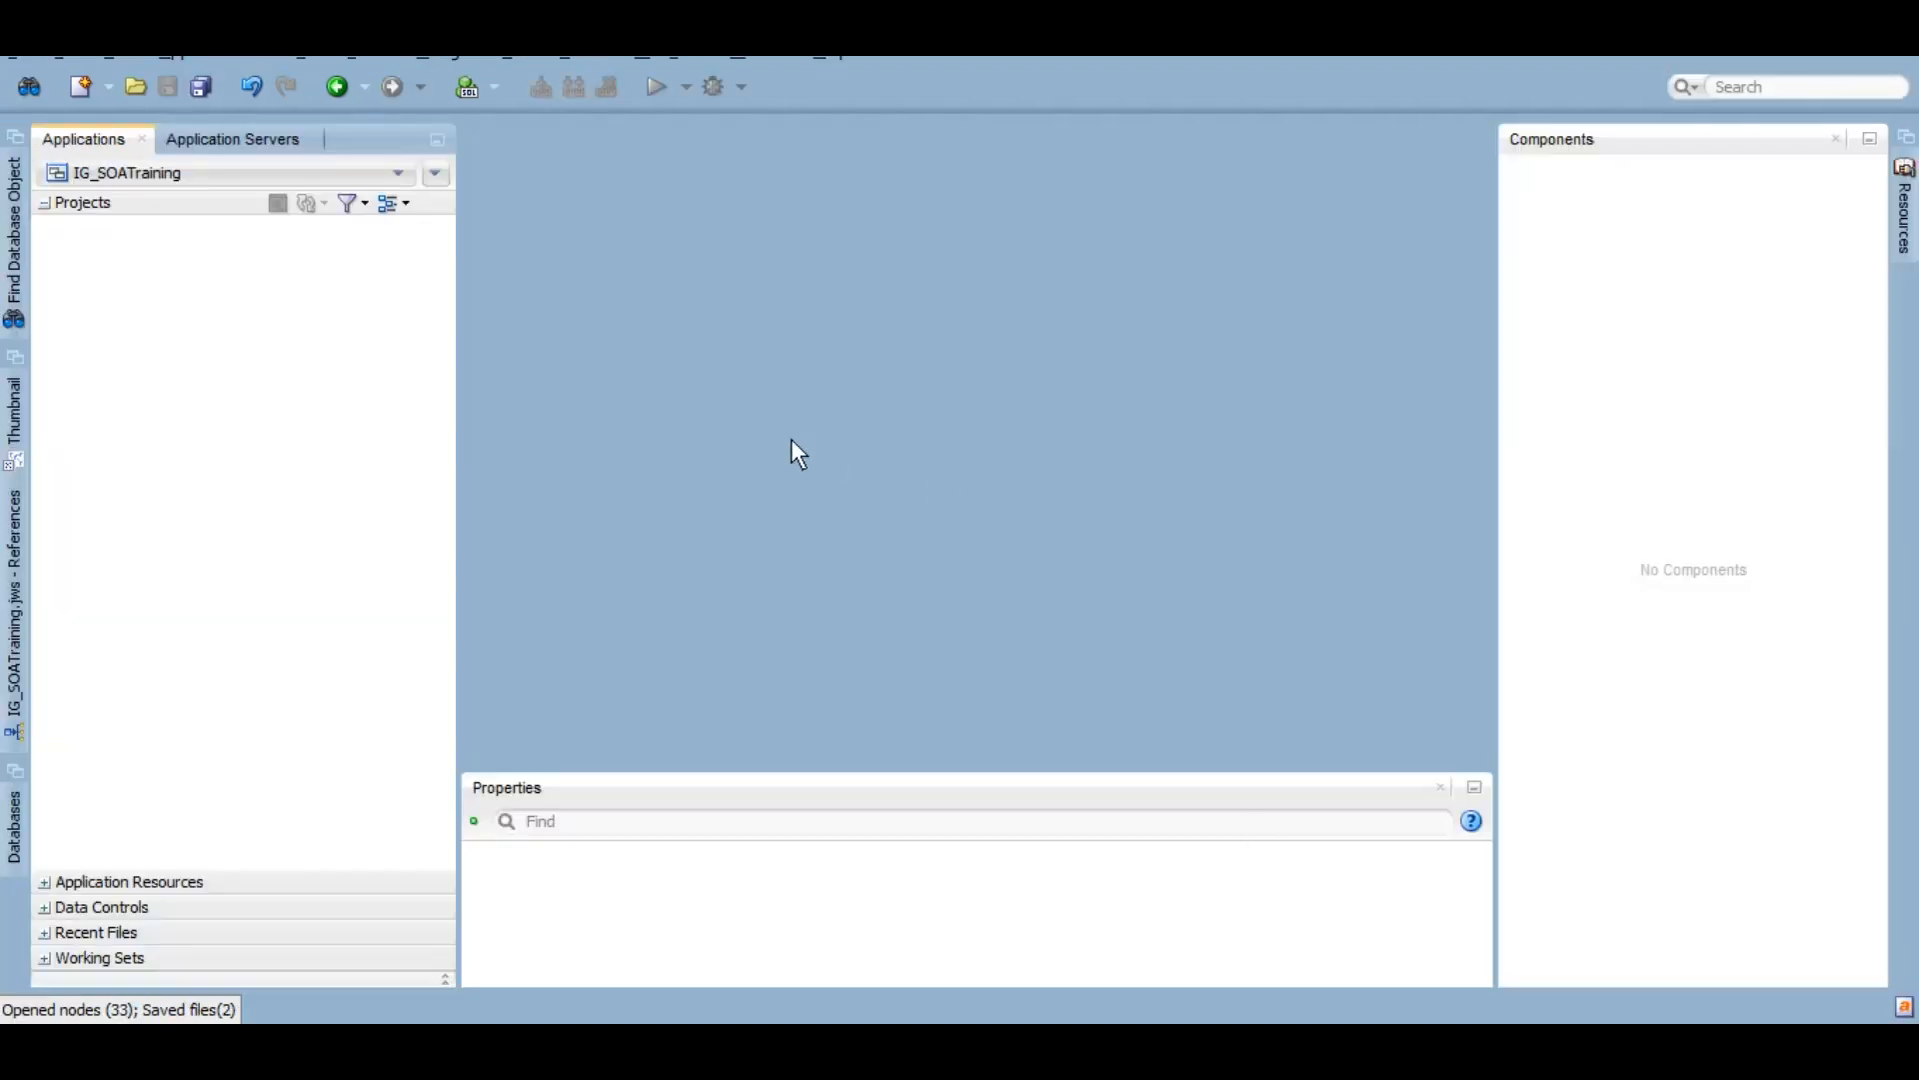
Step: Create the SOA project IG_QueryByExample with an Empty Composite from the New Gallery
key("ctrl+n")
type("soa project")
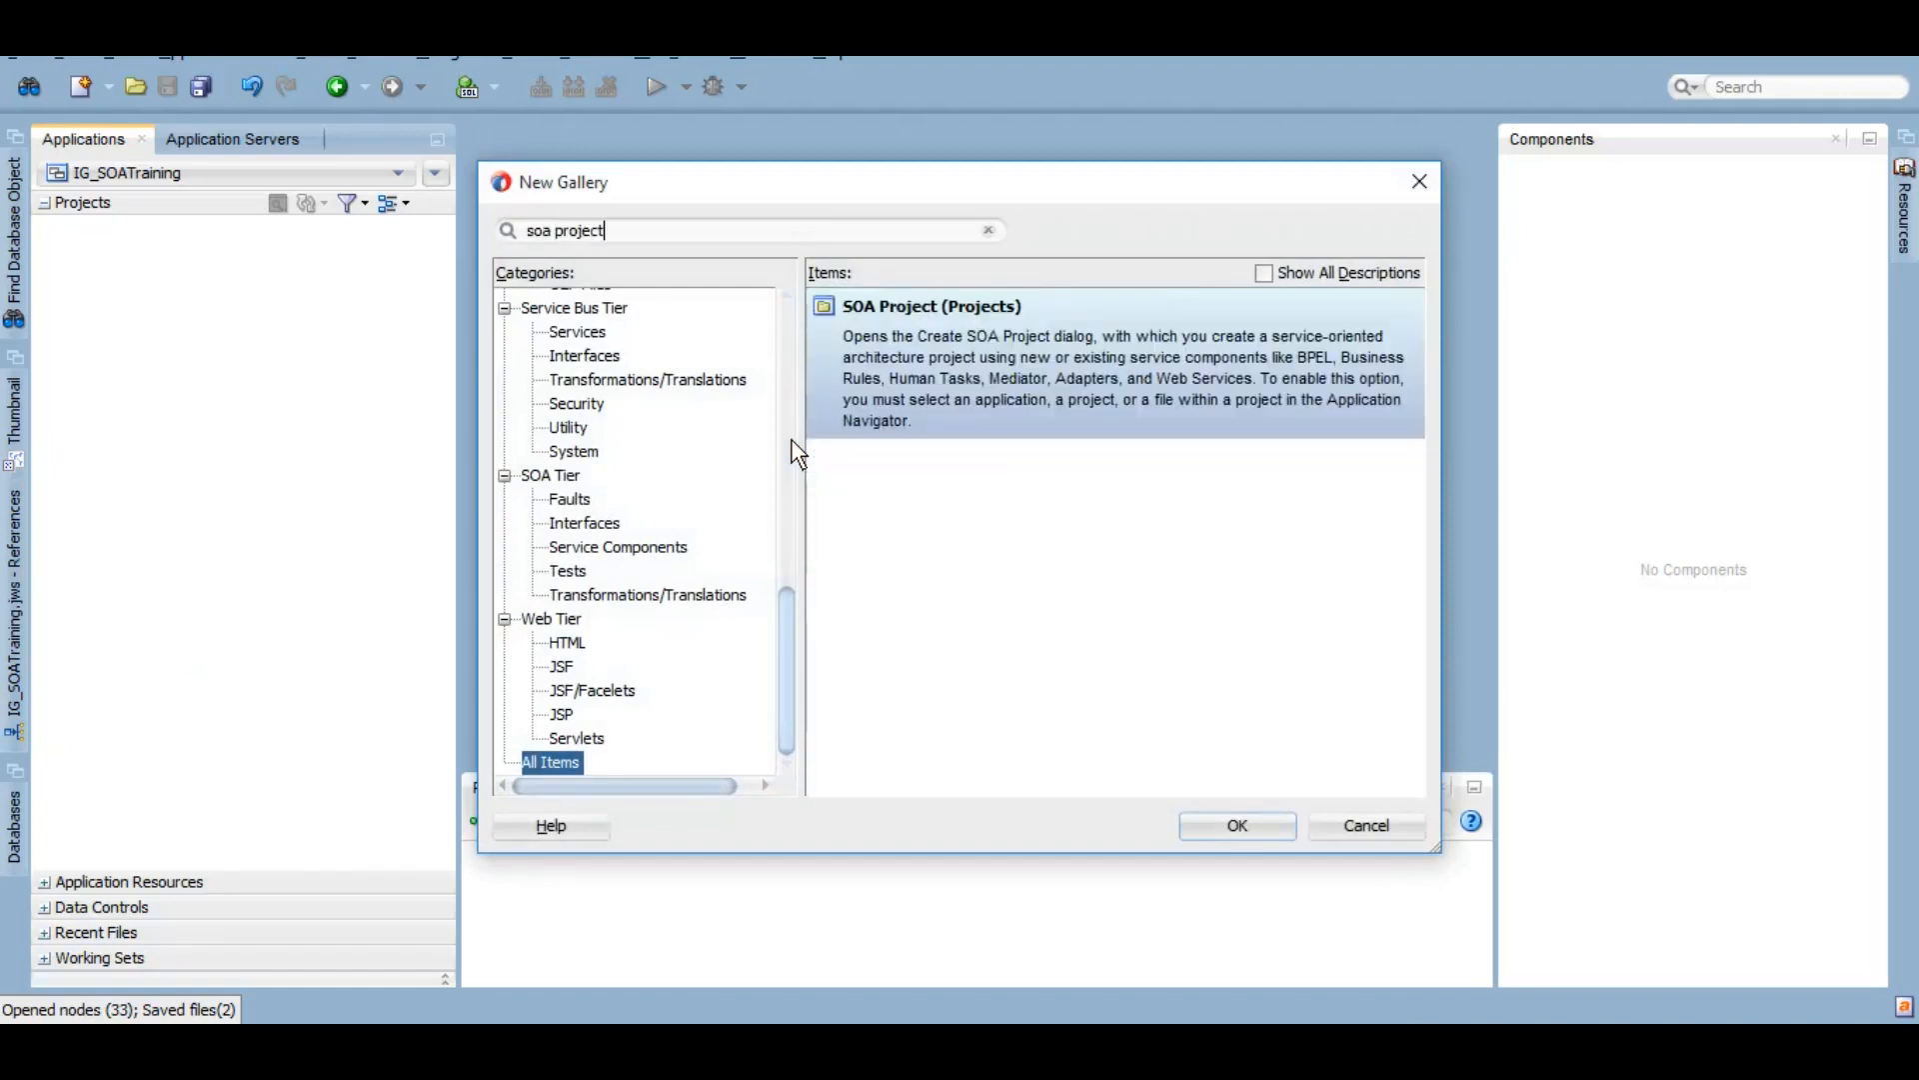
double_click(992, 366)
type("IG_QueryByExample")
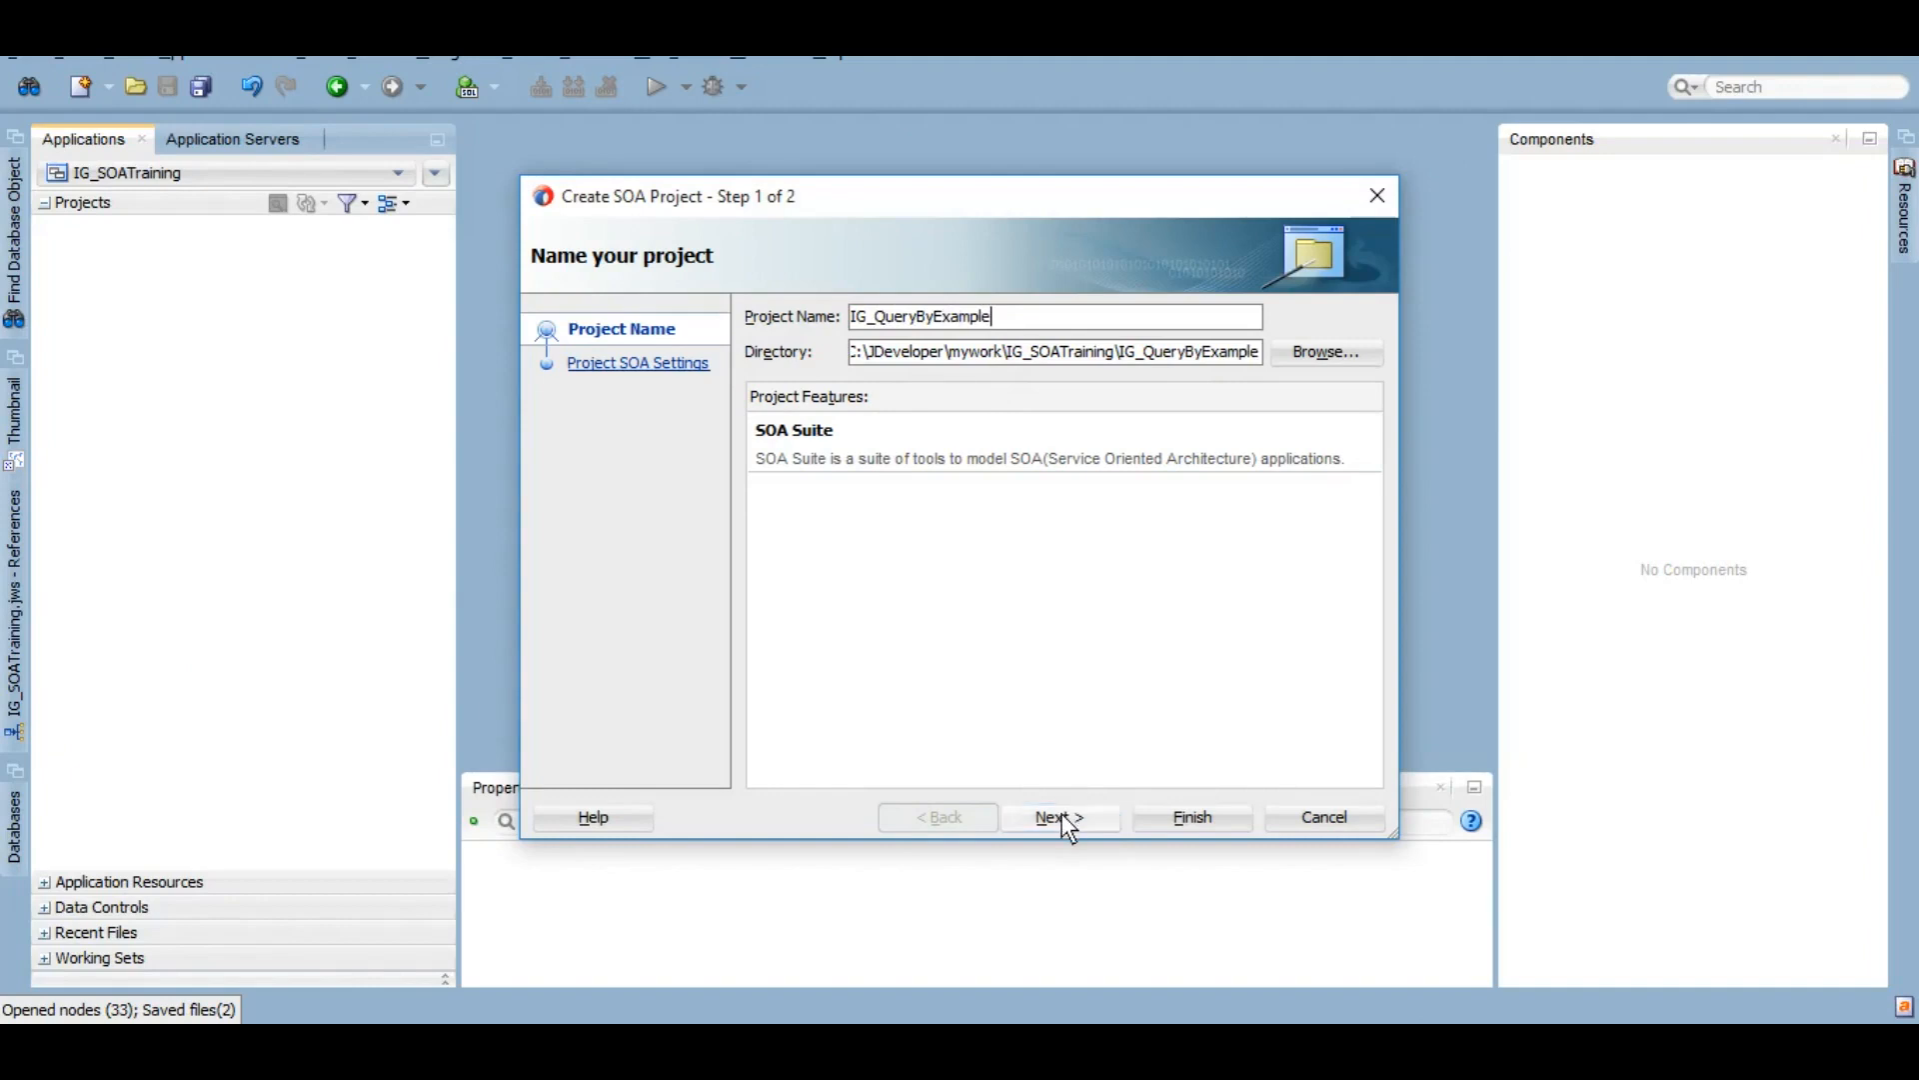
left_click(1061, 813)
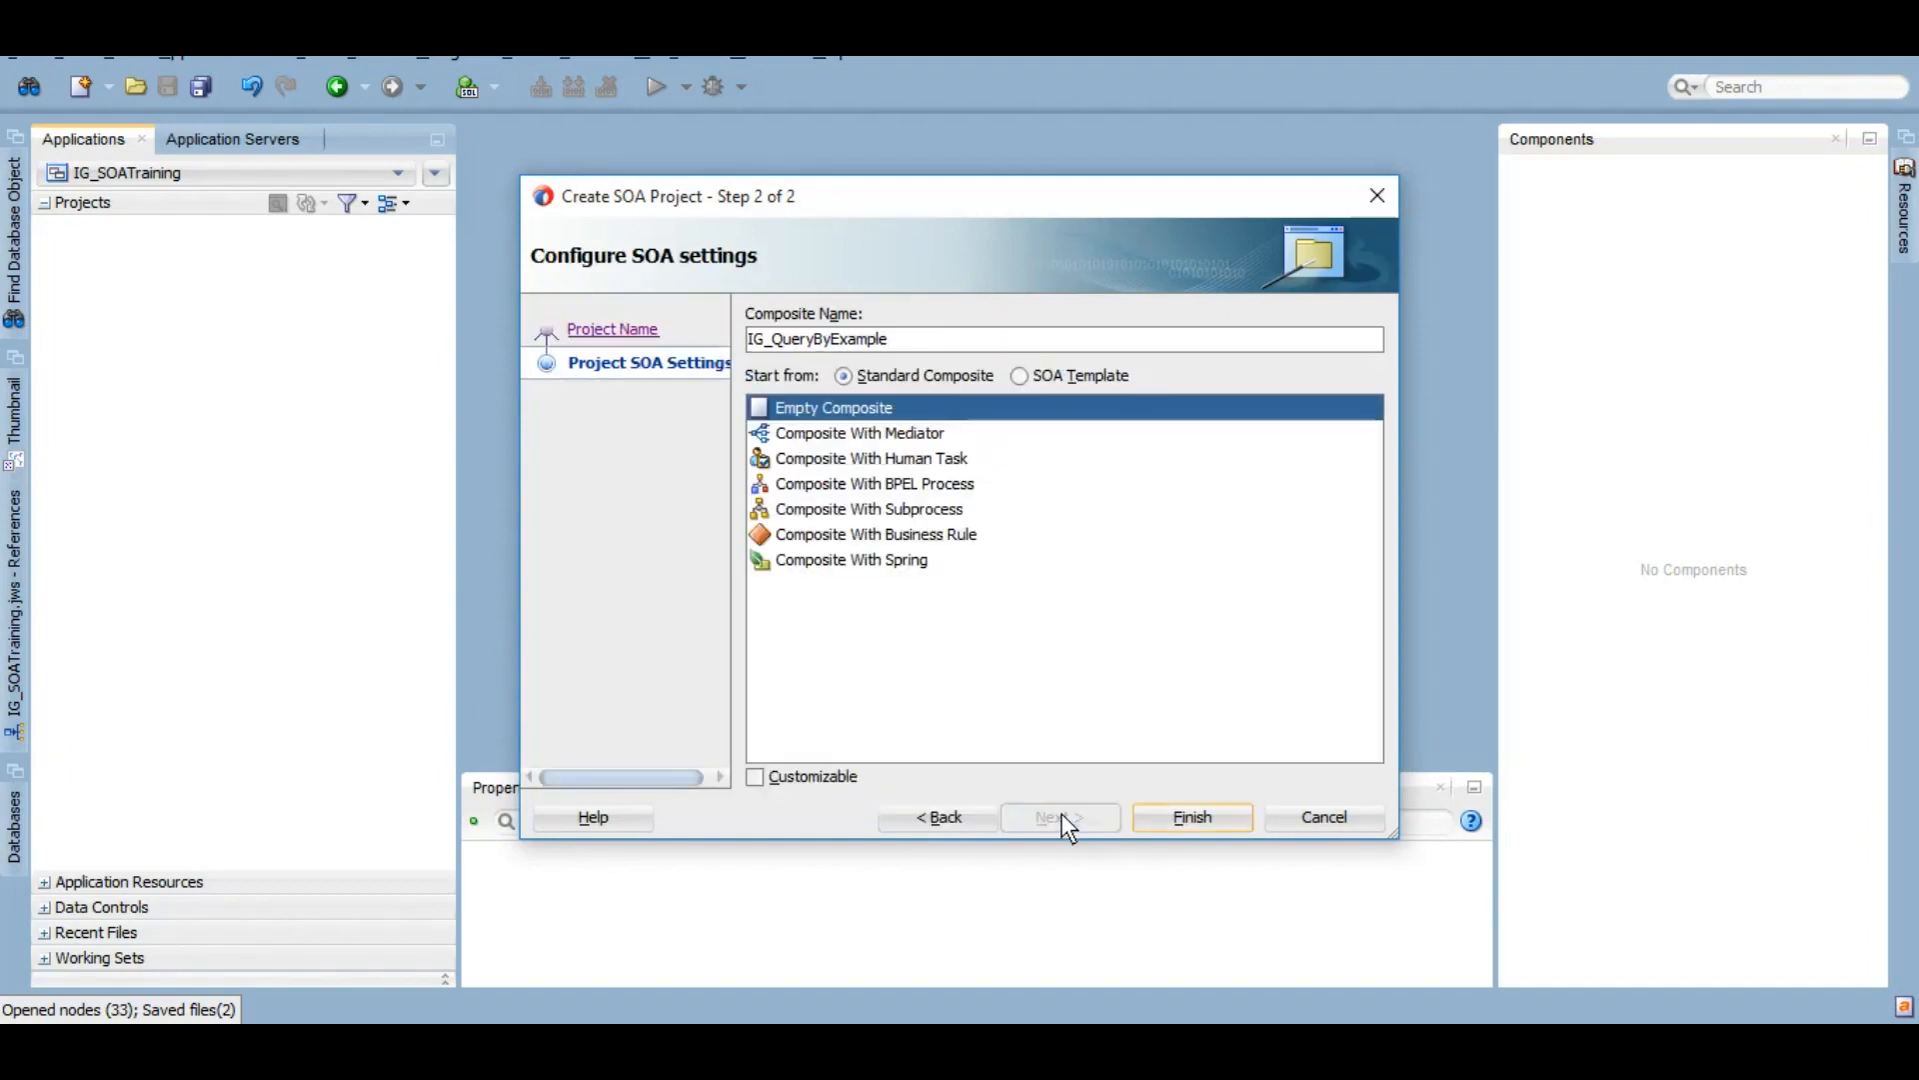
left_click(1193, 822)
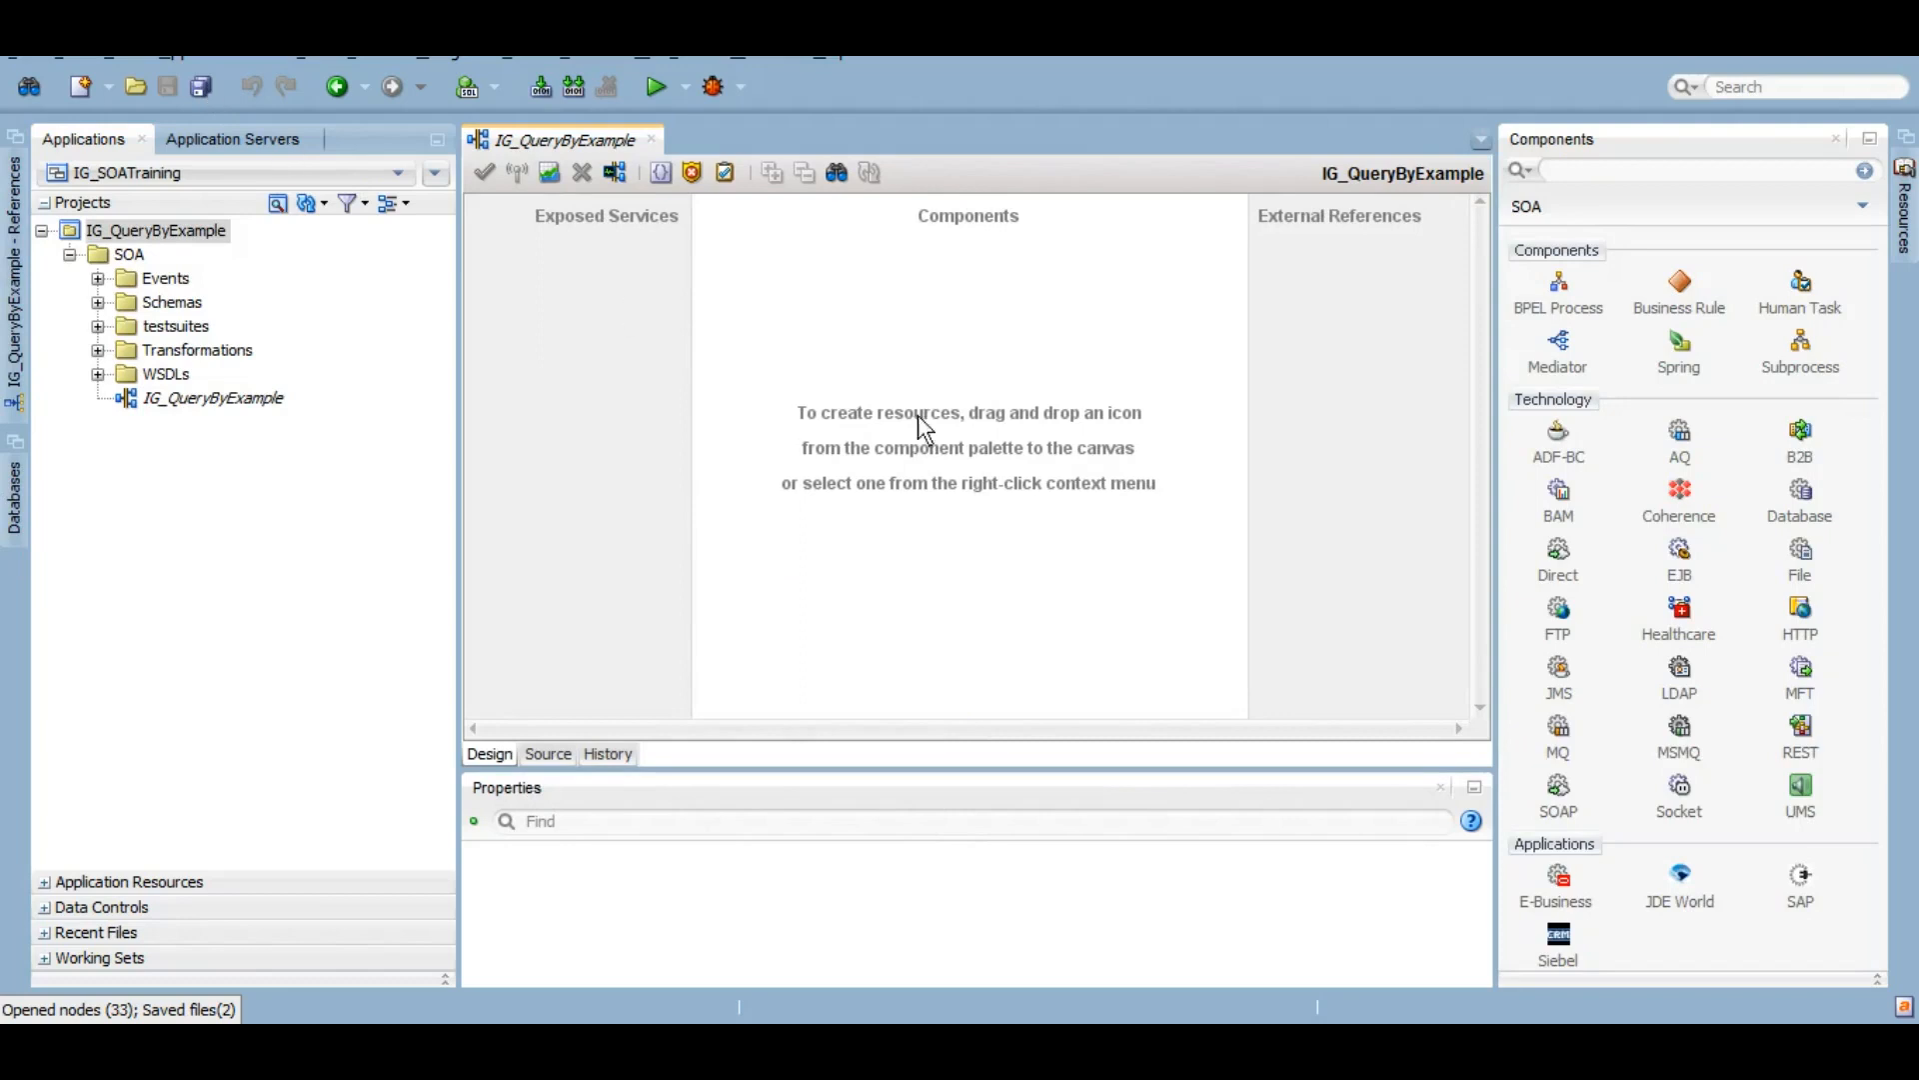
Step: Insert a Database Adapter reference named QBE_Demo and advance to its connection step
right_click(1330, 405)
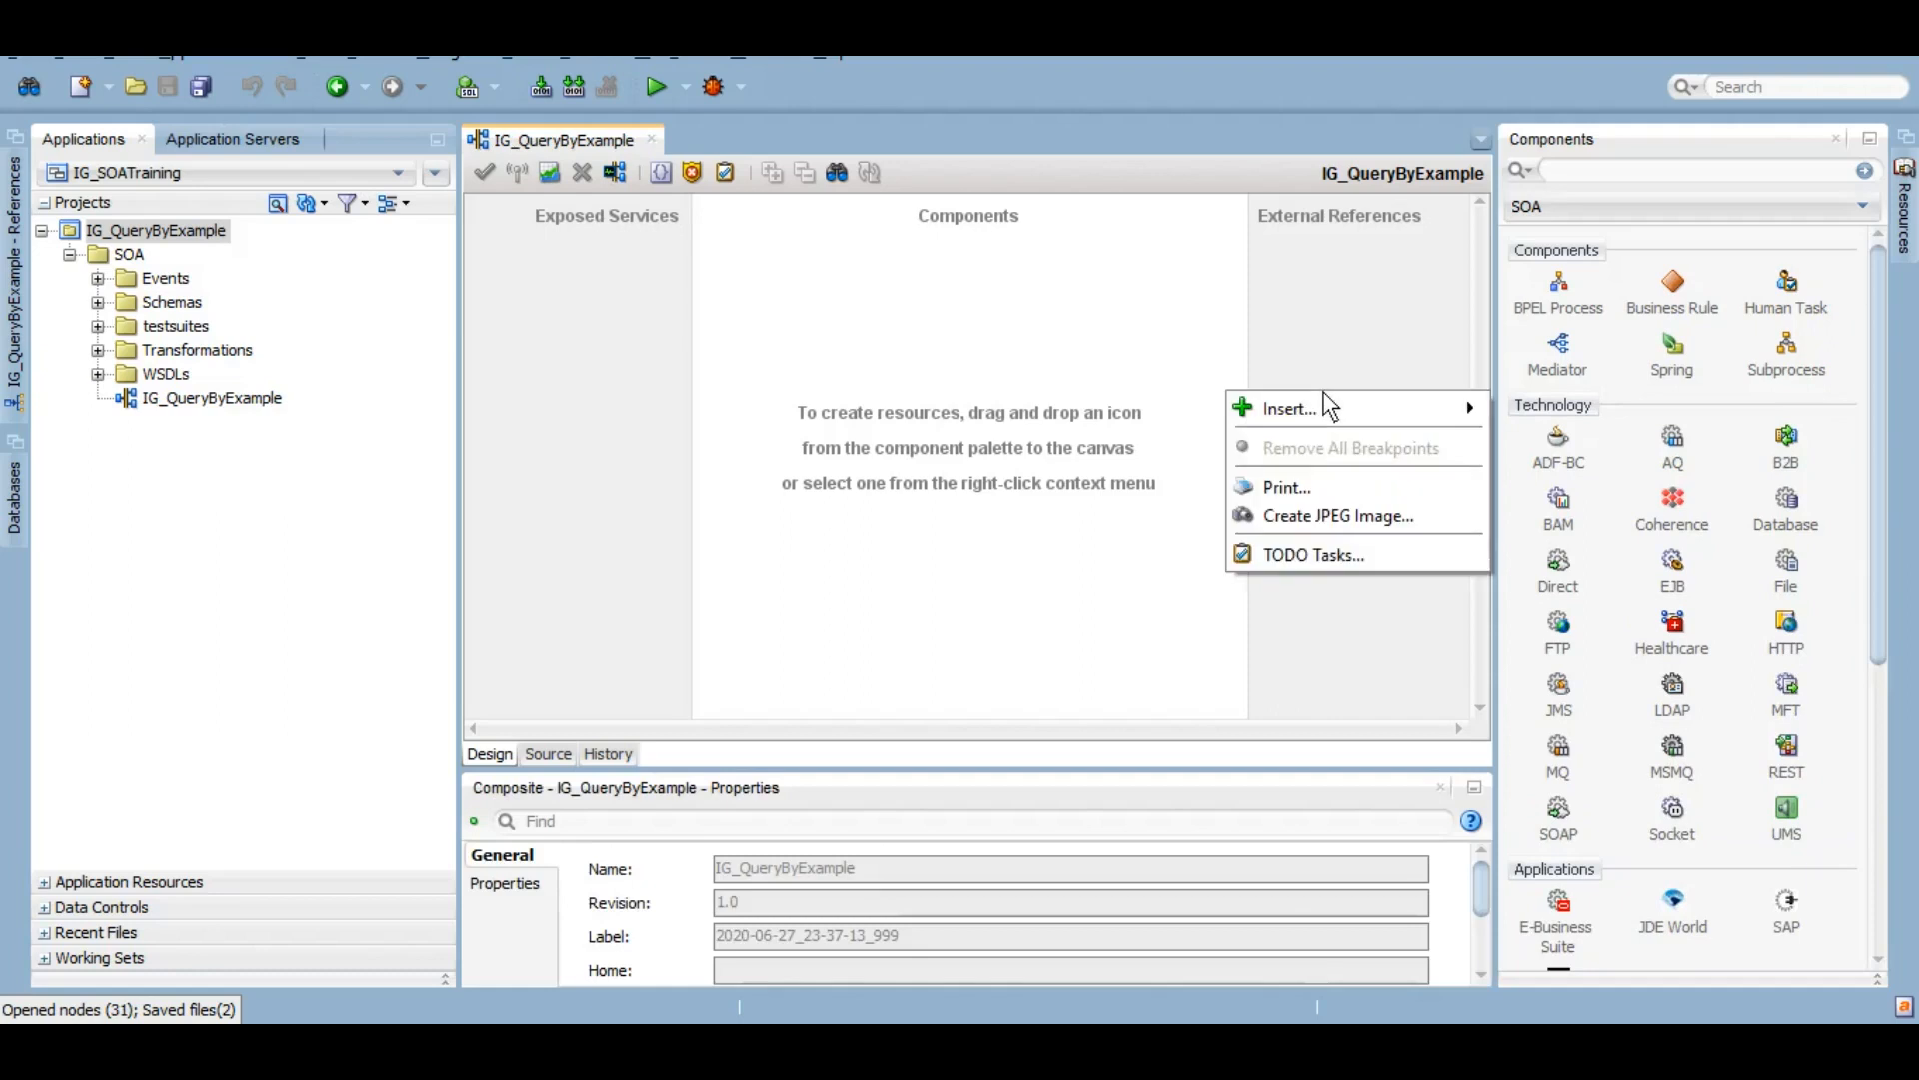
mouse_move(1347, 403)
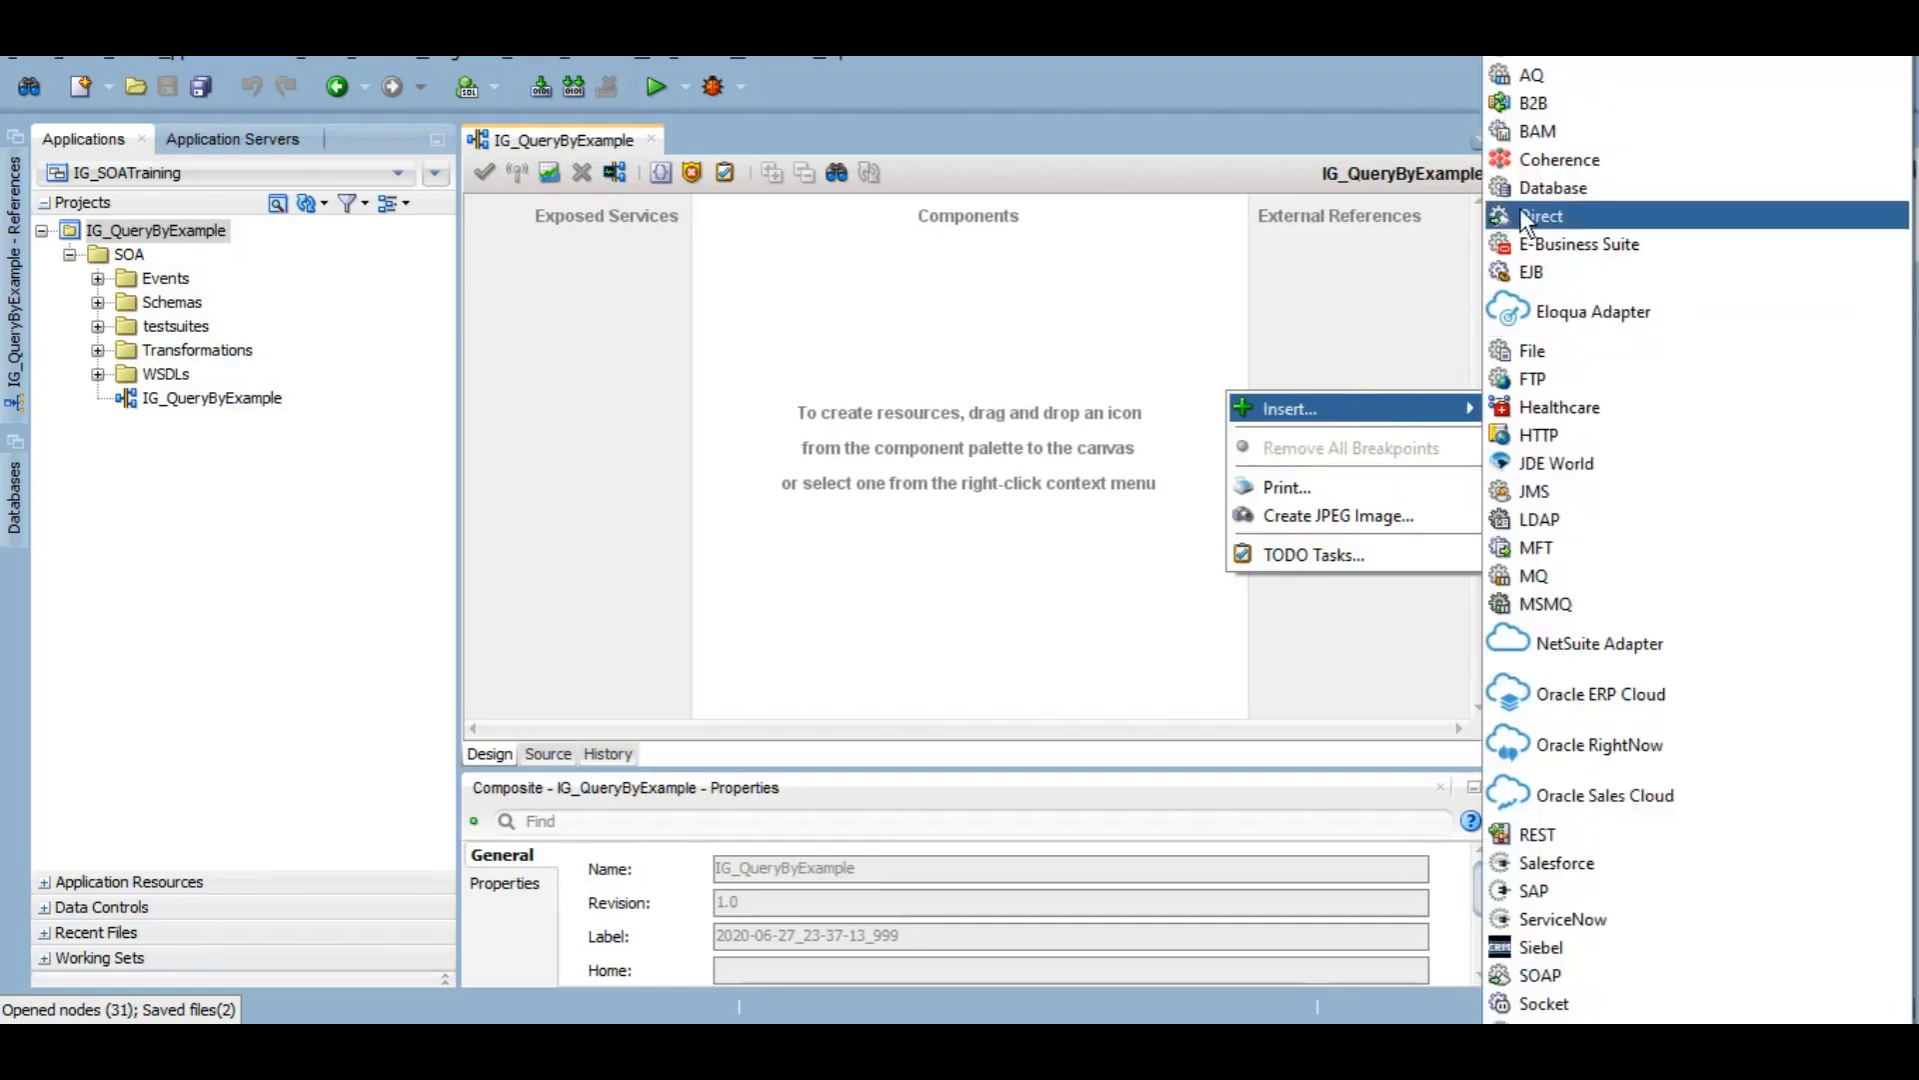
left_click(1544, 188)
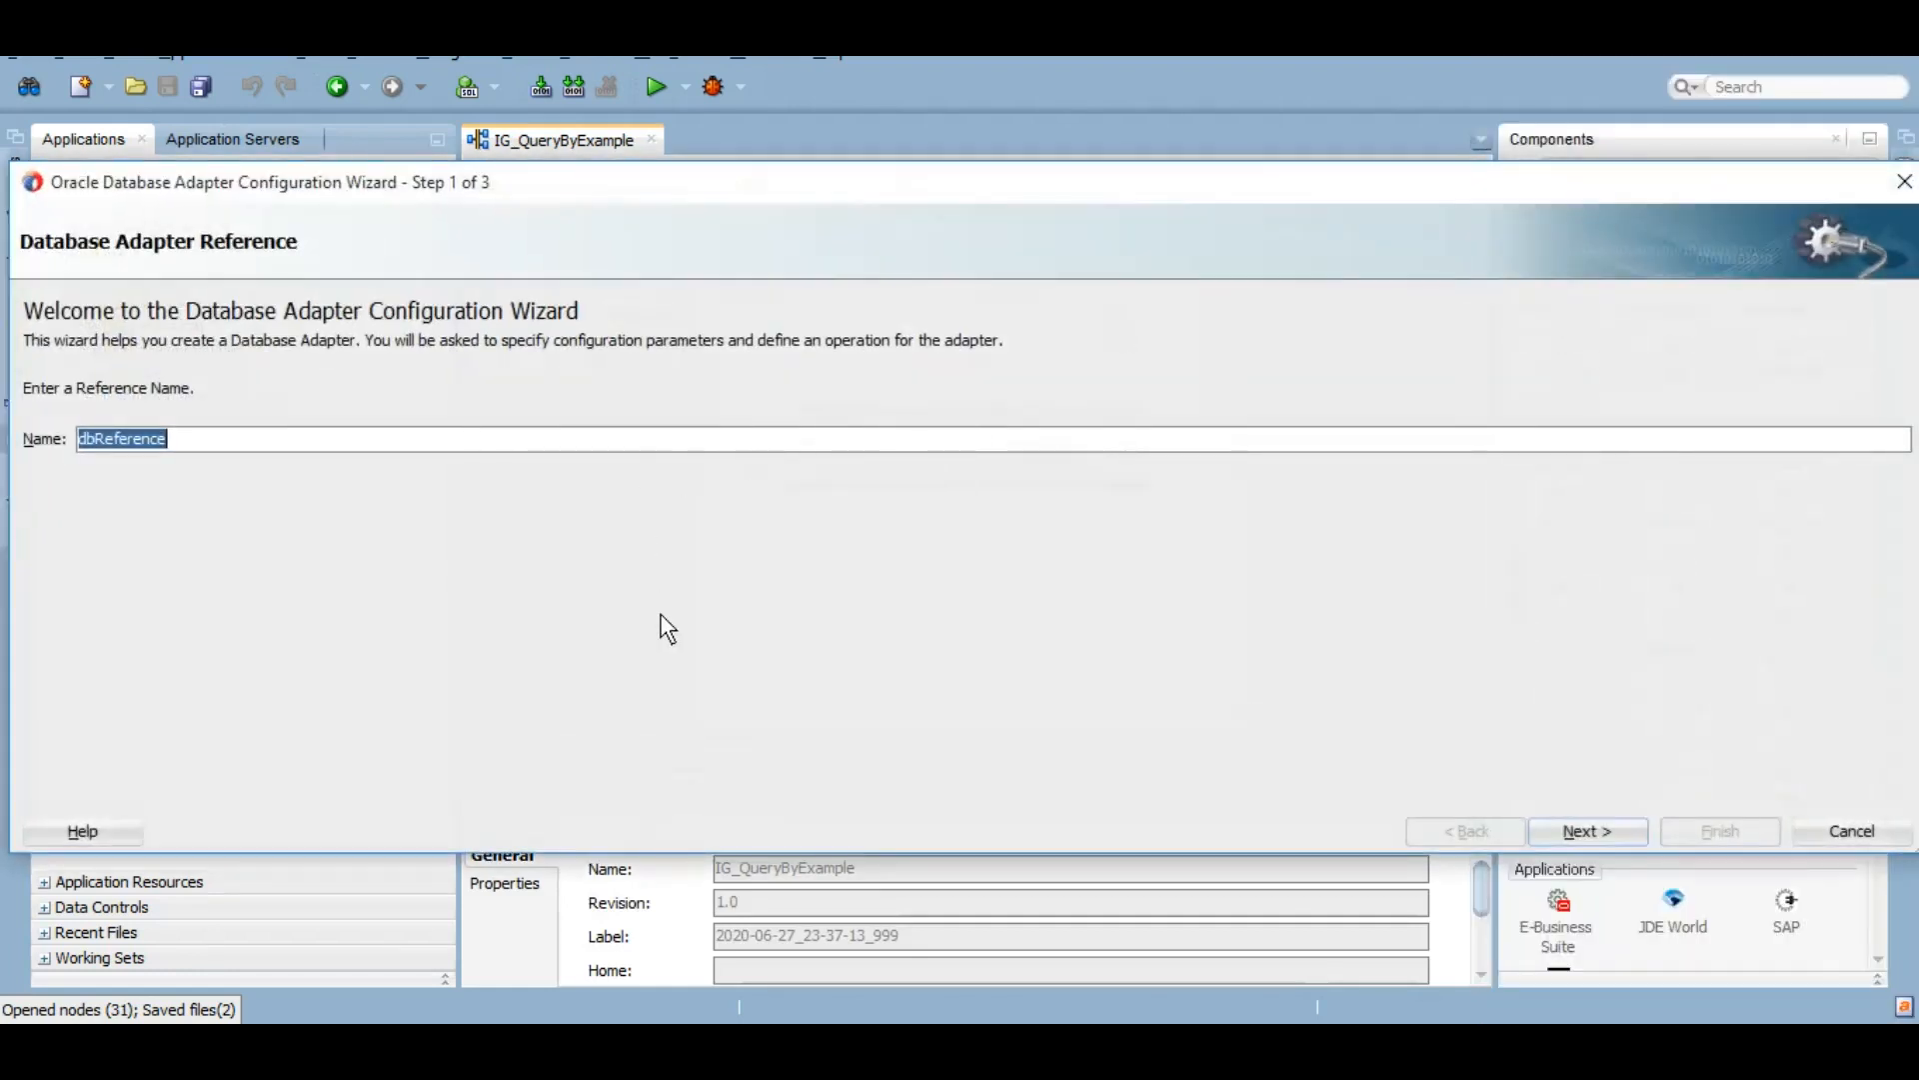
type("QBE_")
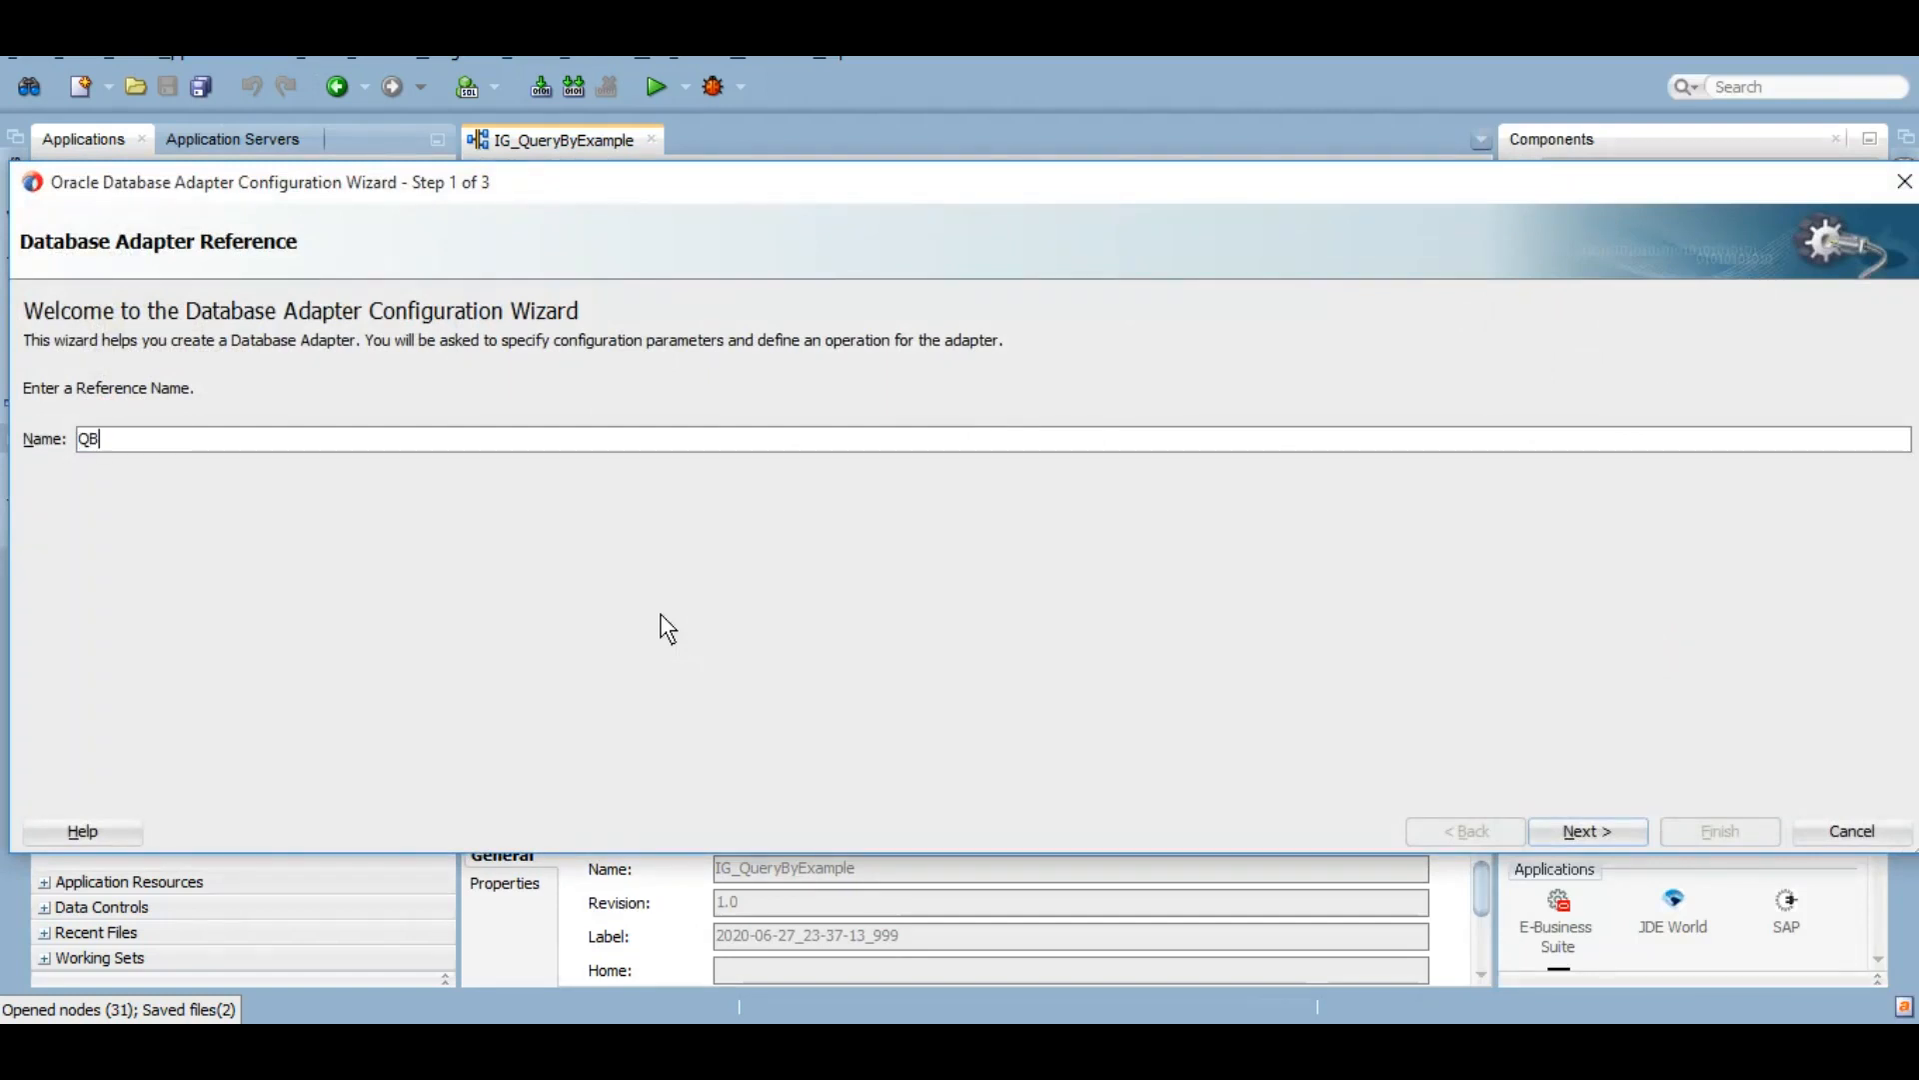
type("Demo")
left_click(1595, 835)
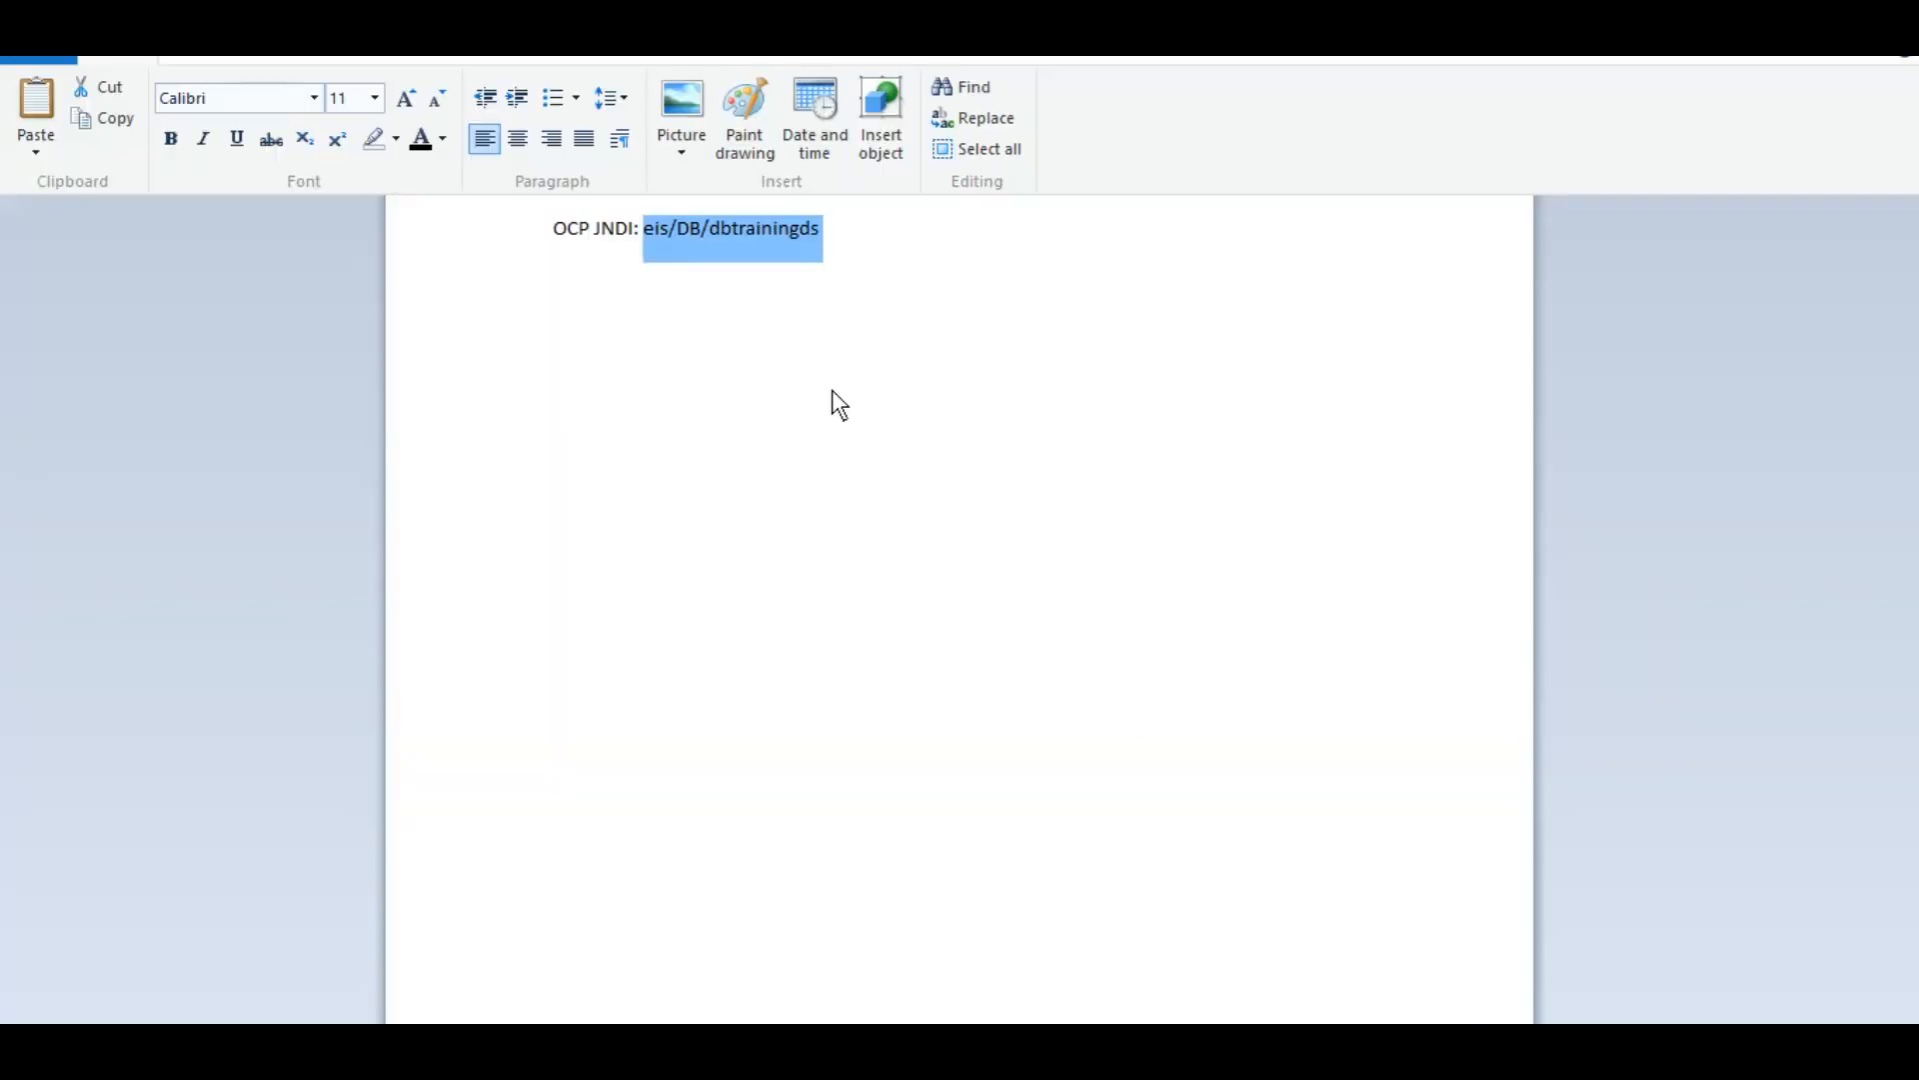
Step: Copy eis/DB/dbtrainingds from the WordPad note and return to the adapter wizard
left_click(855, 235)
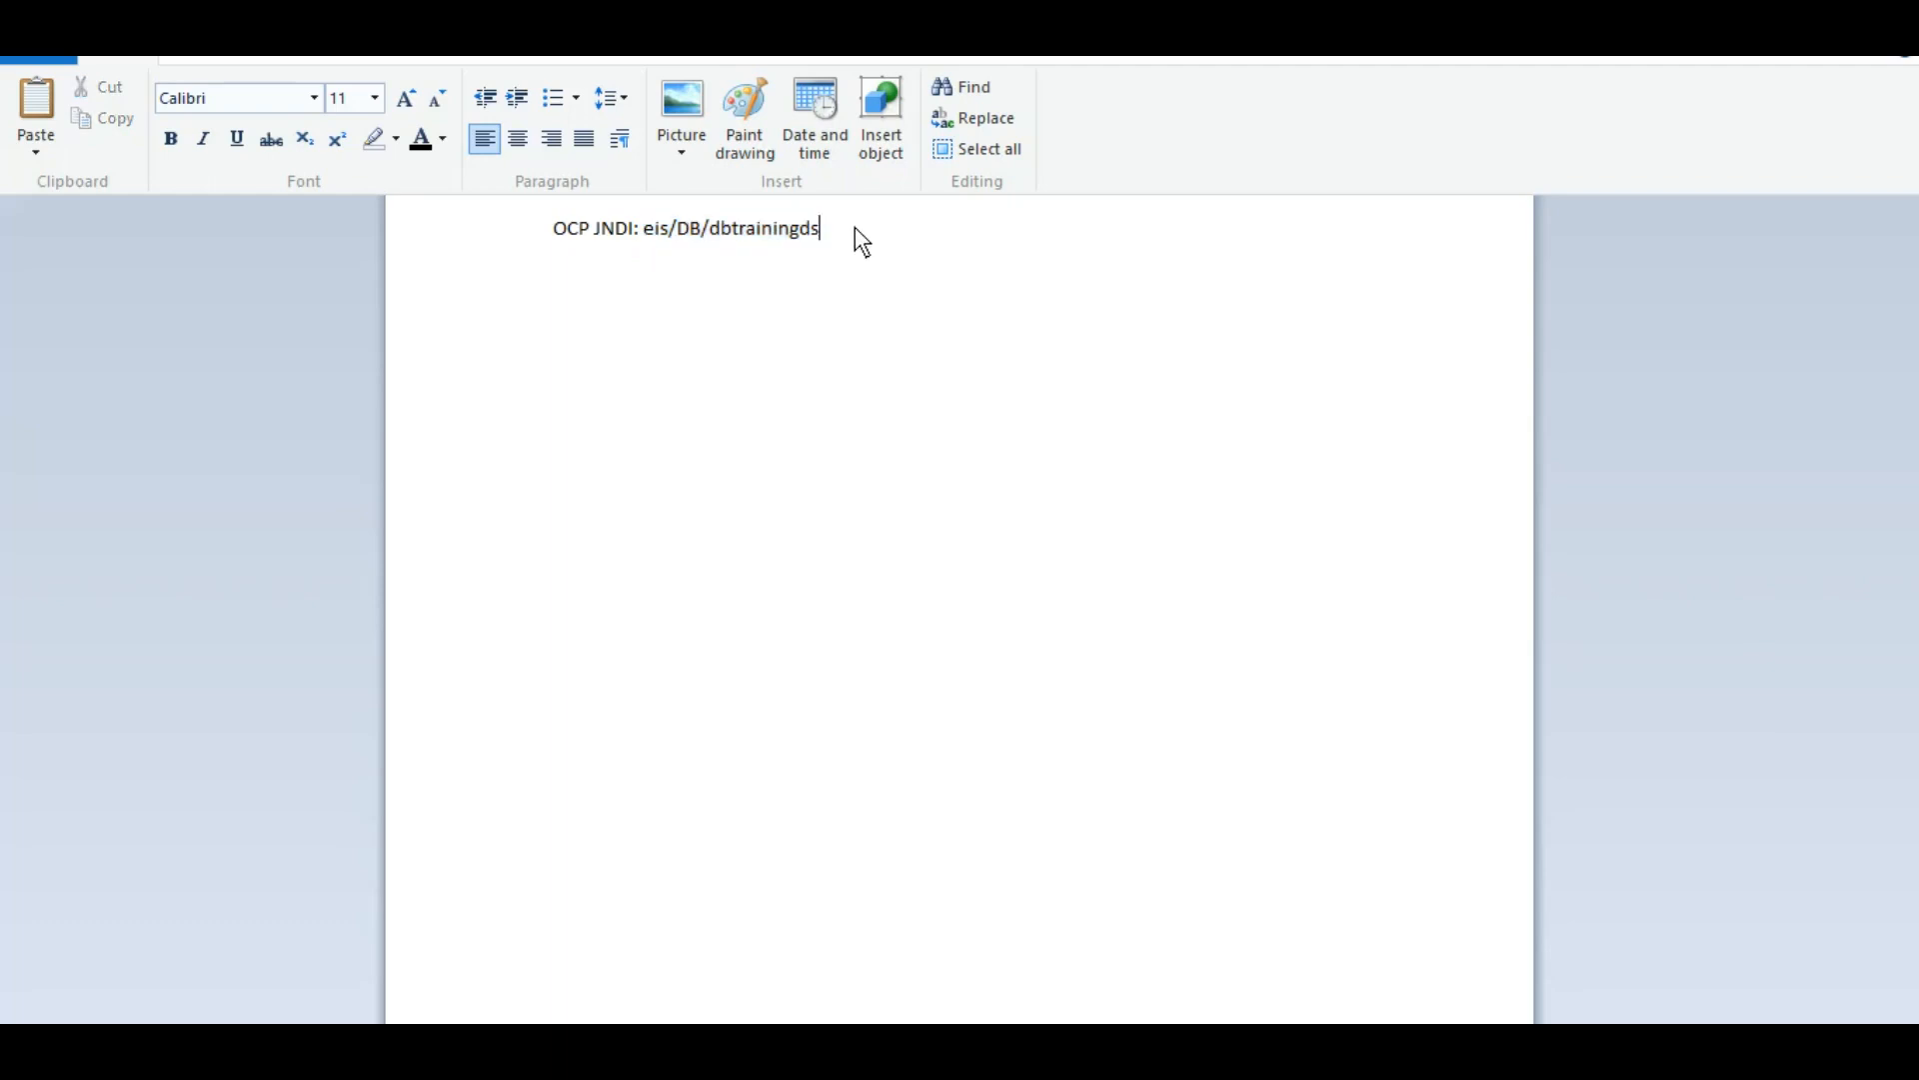
left_click(640, 228, "shift")
key("ctrl+c")
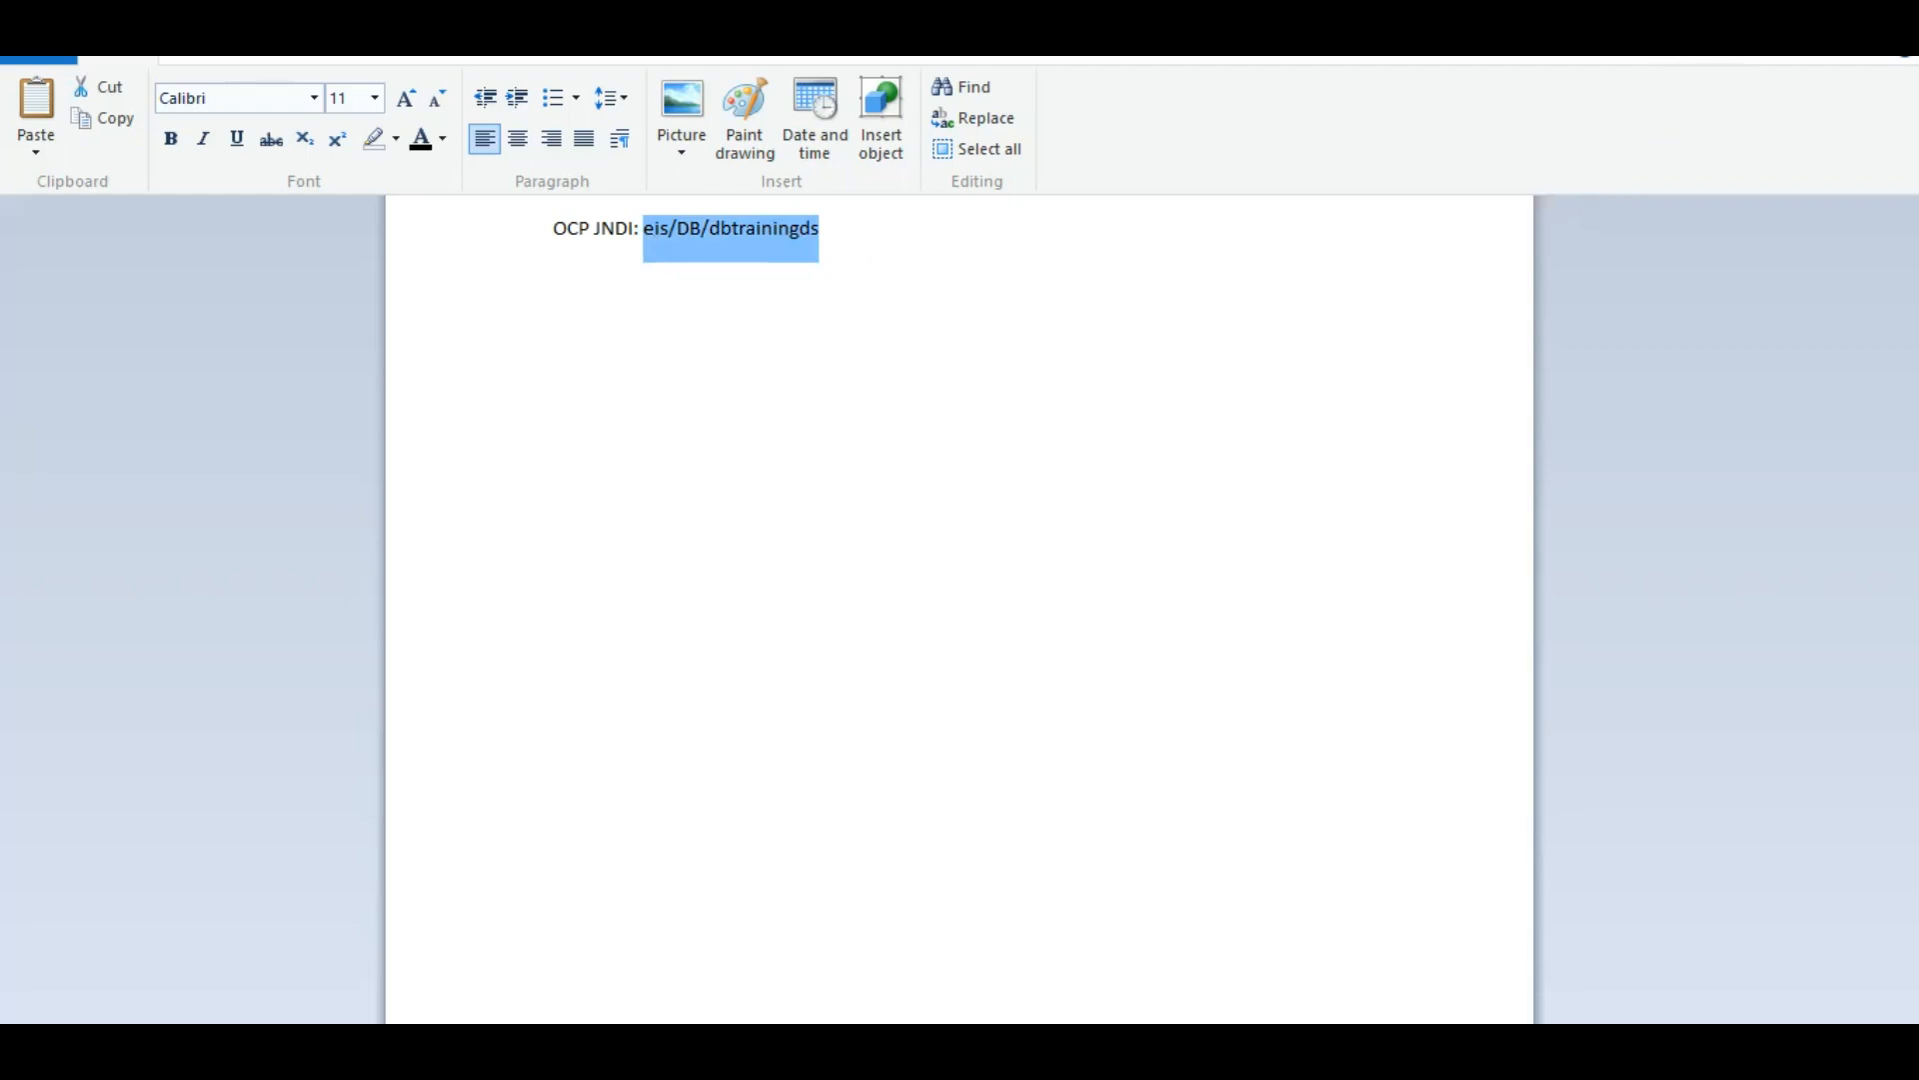
key("alt+Tab")
Step: Replace the adapter's JNDI Name with eis/DB/dbtrainingds and advance to the operation type
left_click(336, 534)
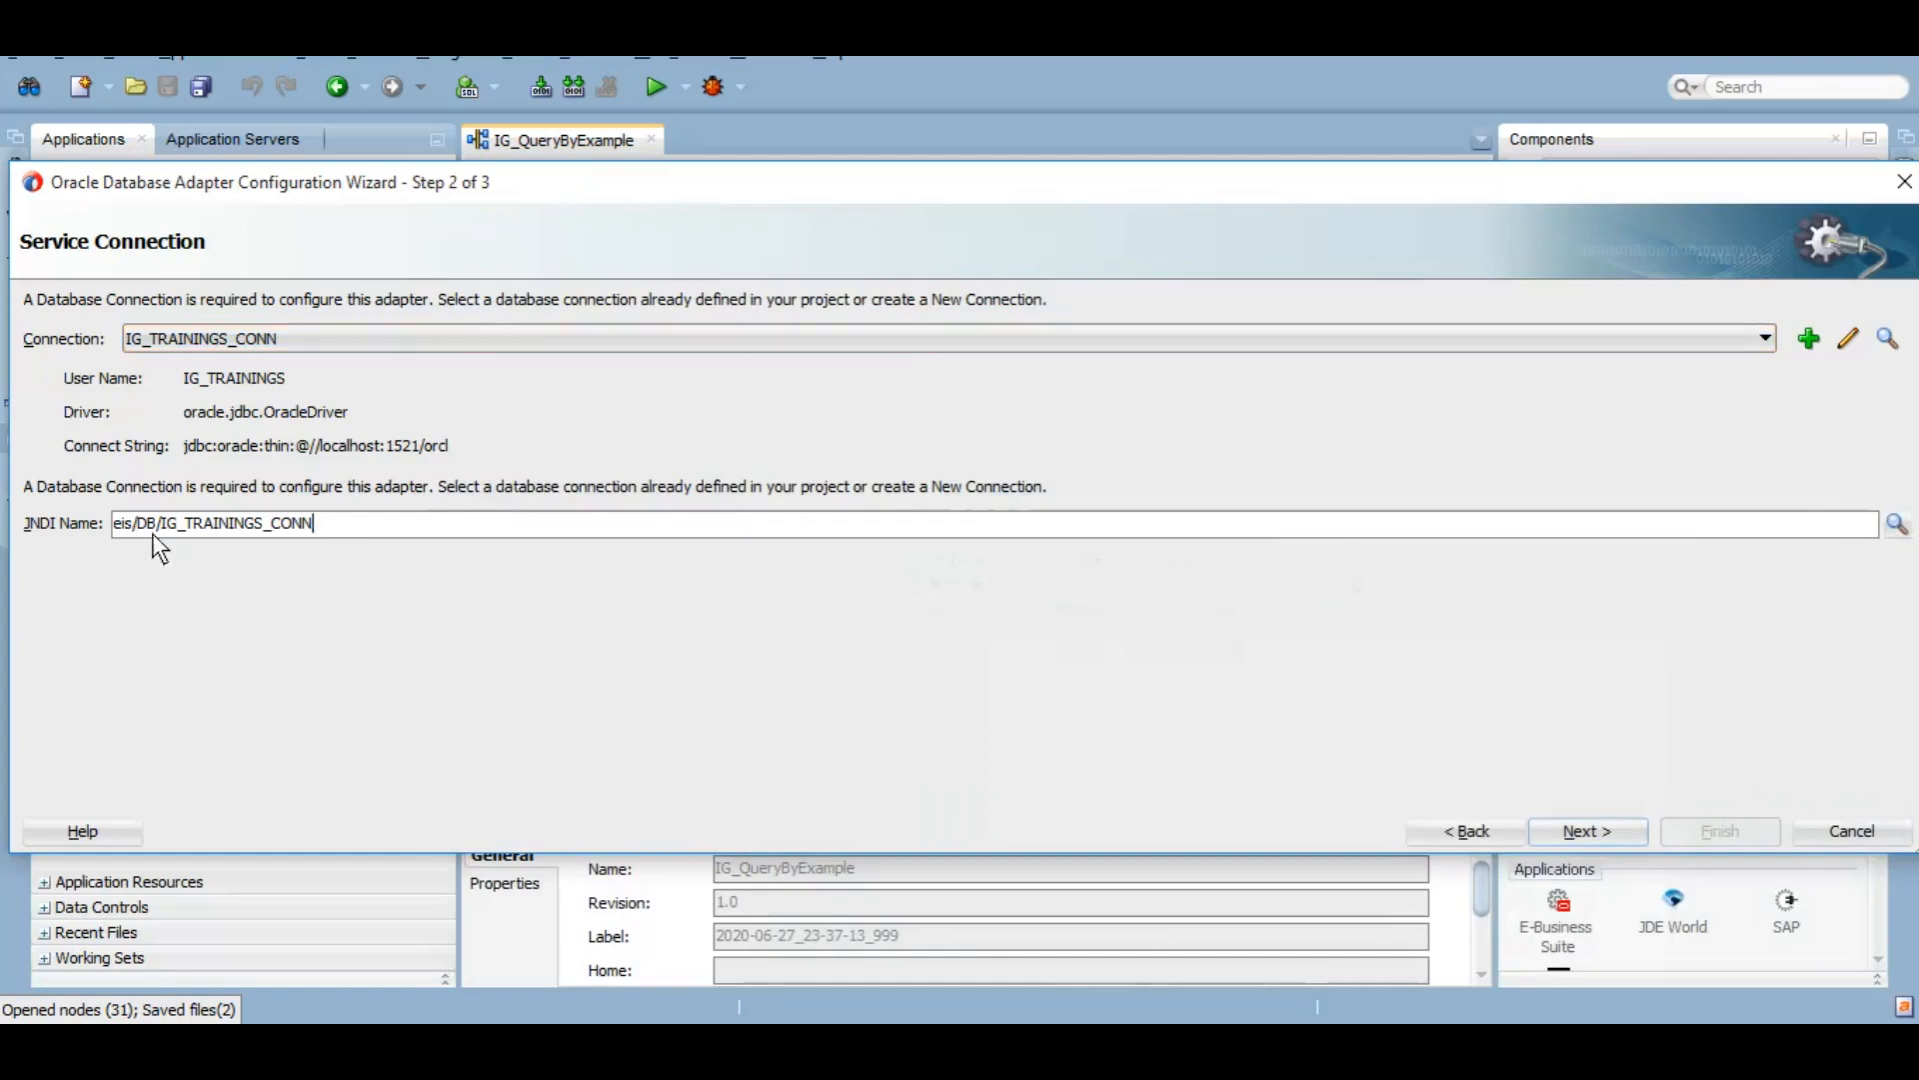
key("ctrl+a")
key("ctrl+v")
left_click(1604, 833)
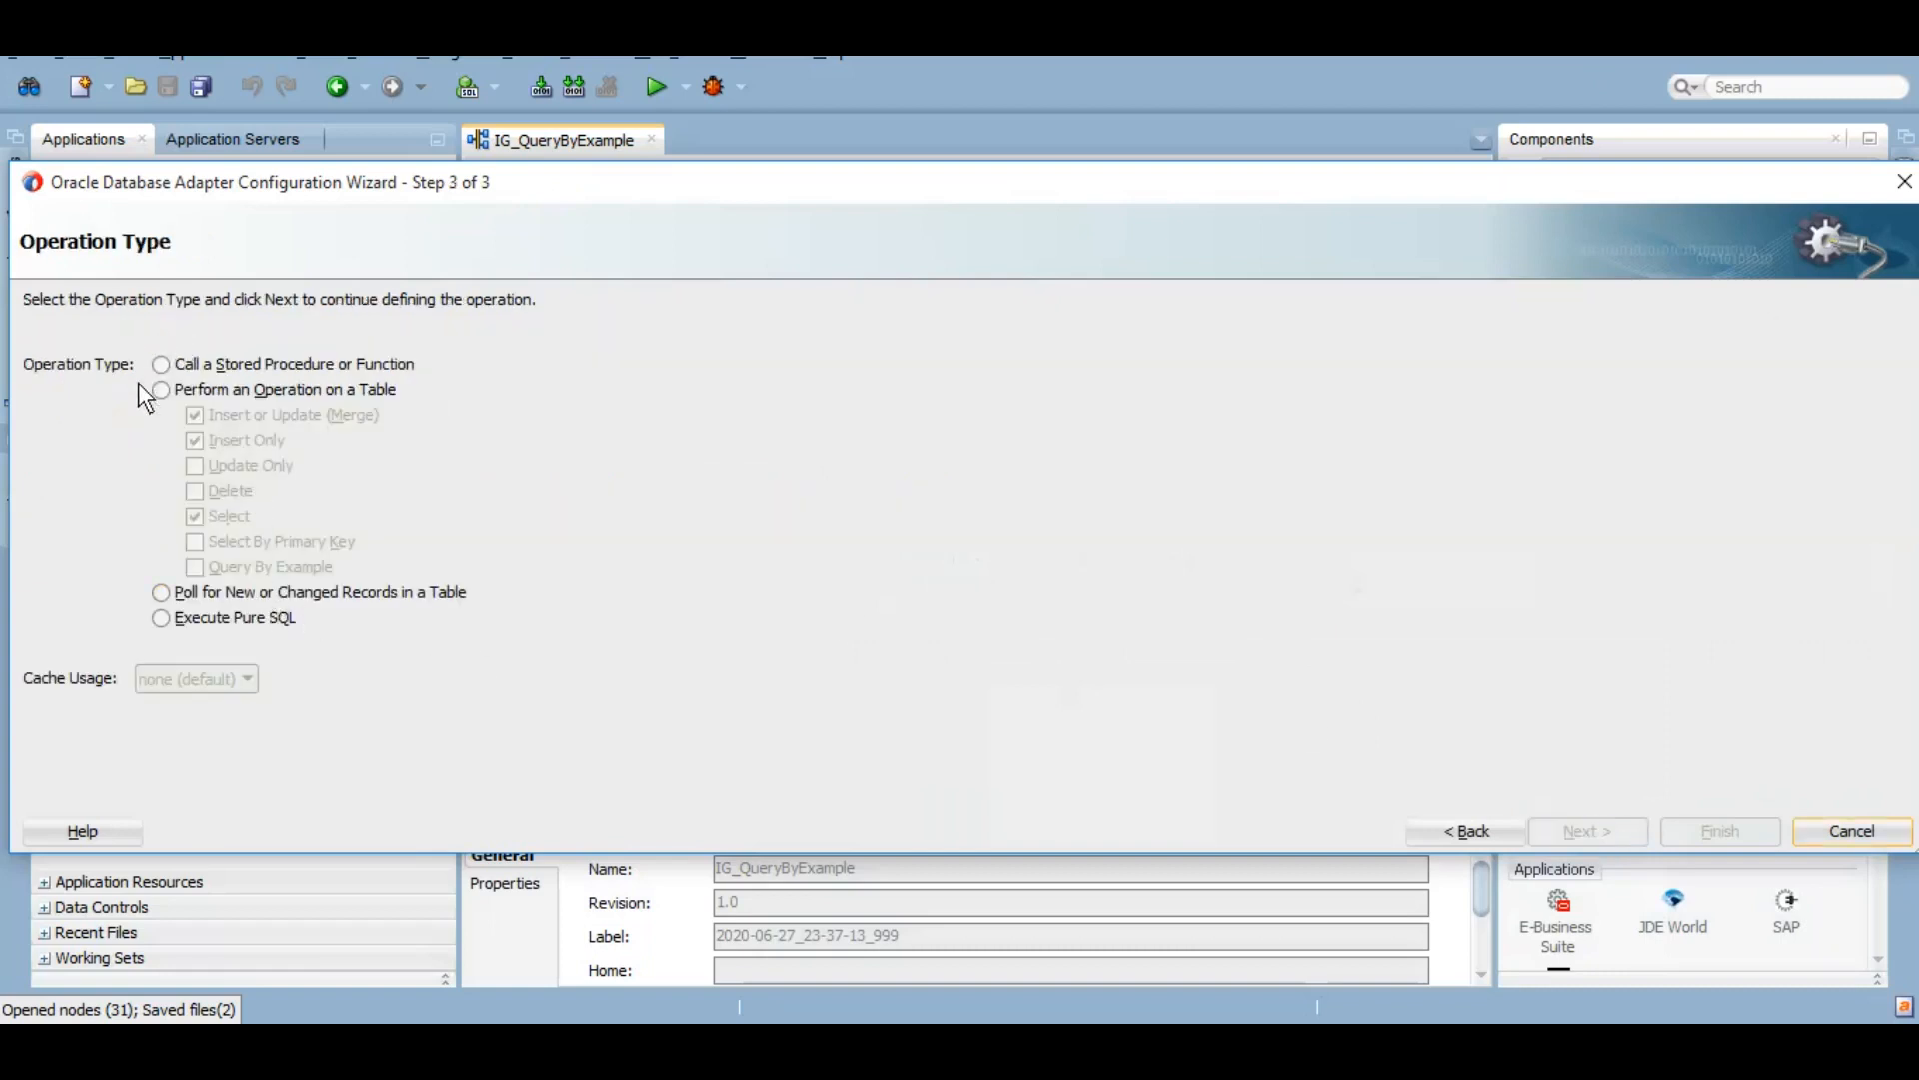
Step: Choose Perform an Operation on a Table with only Query By Example checked
left_click(186, 367)
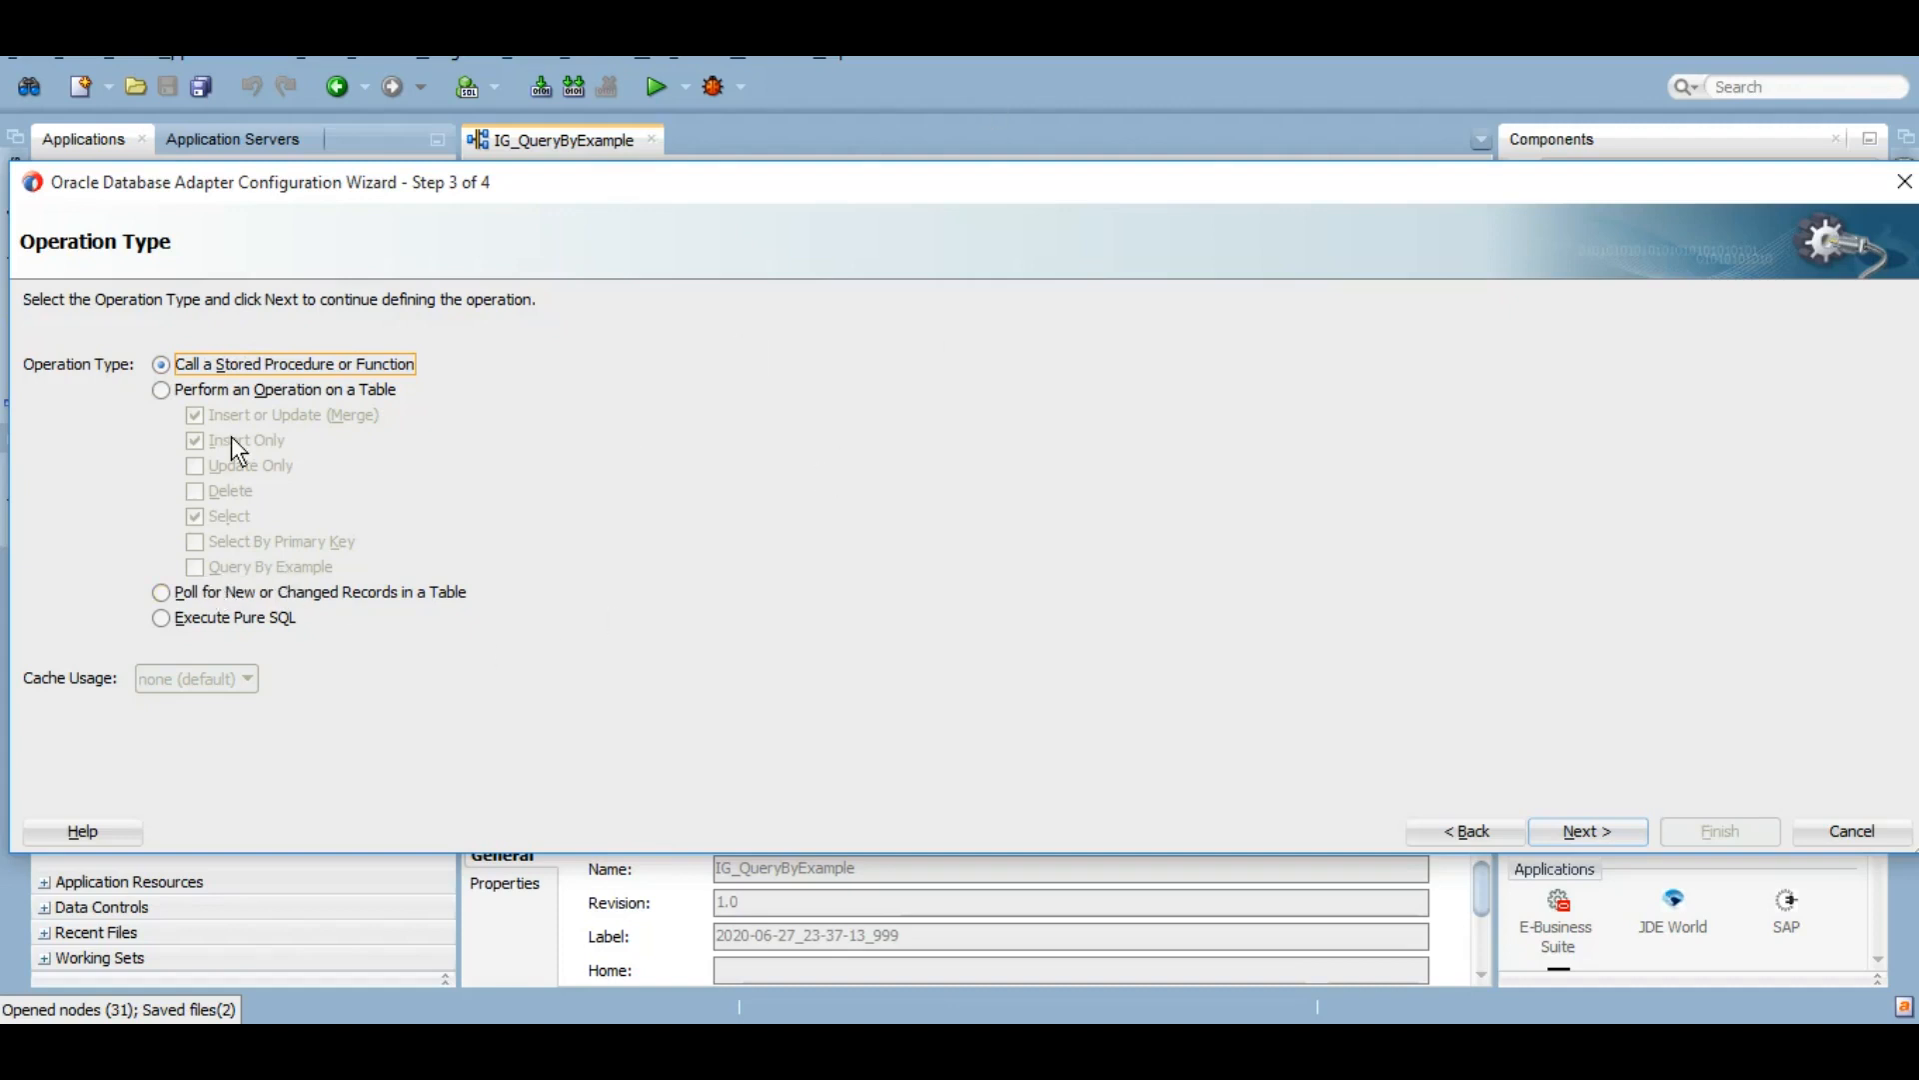
left_click(196, 402)
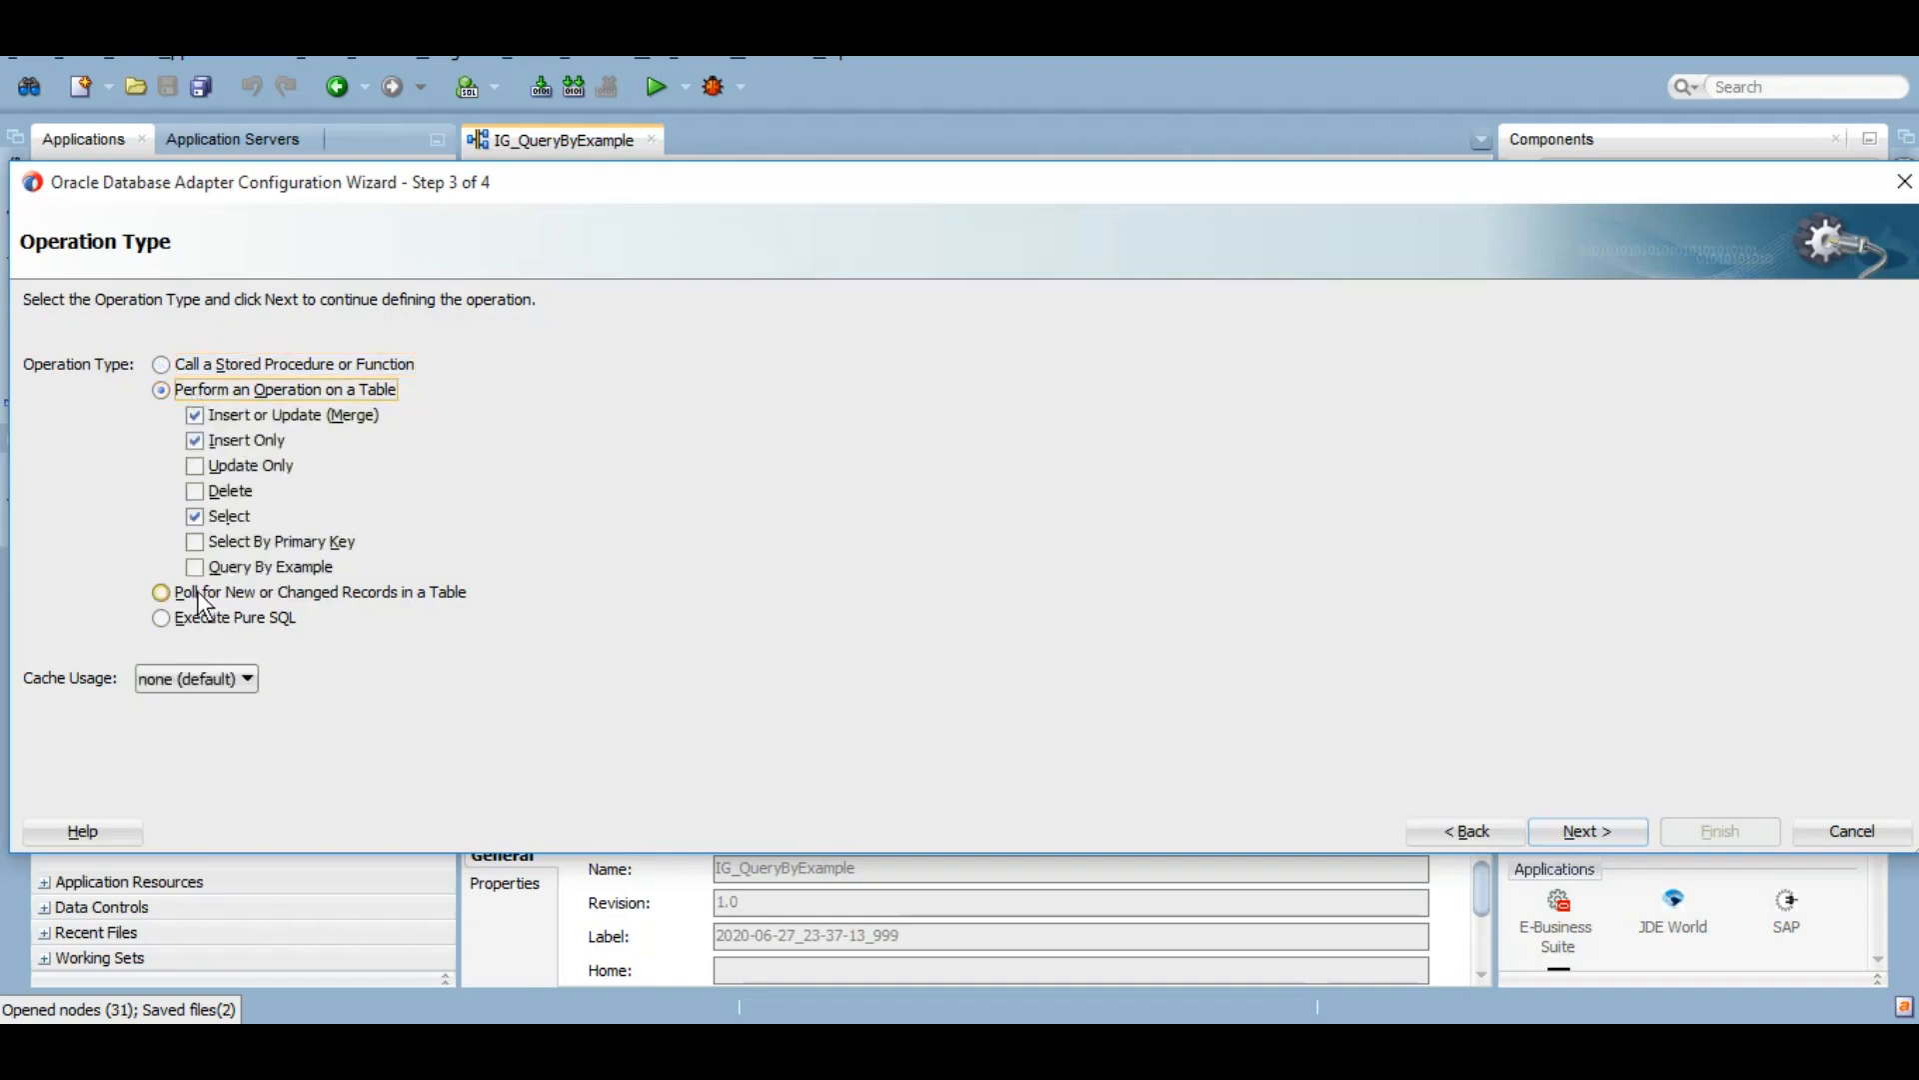
left_click(196, 565)
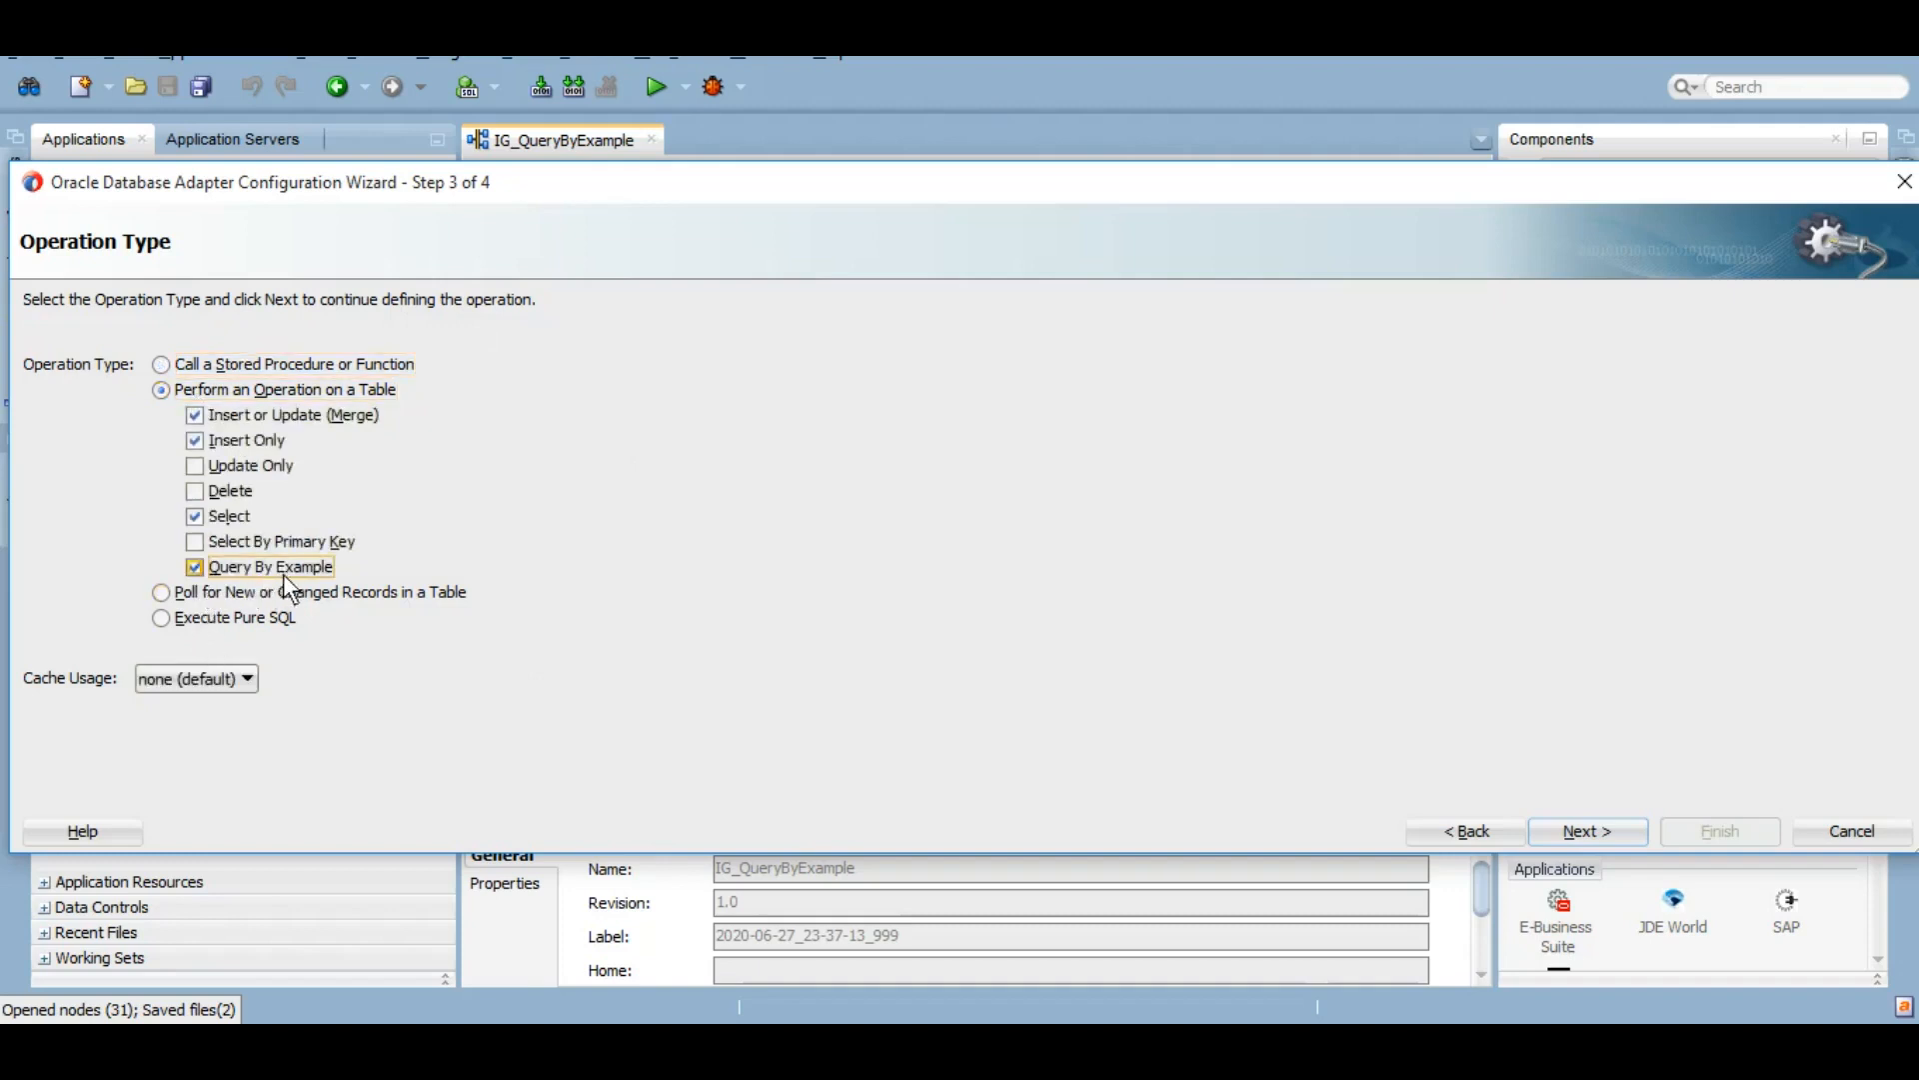
left_click(195, 517)
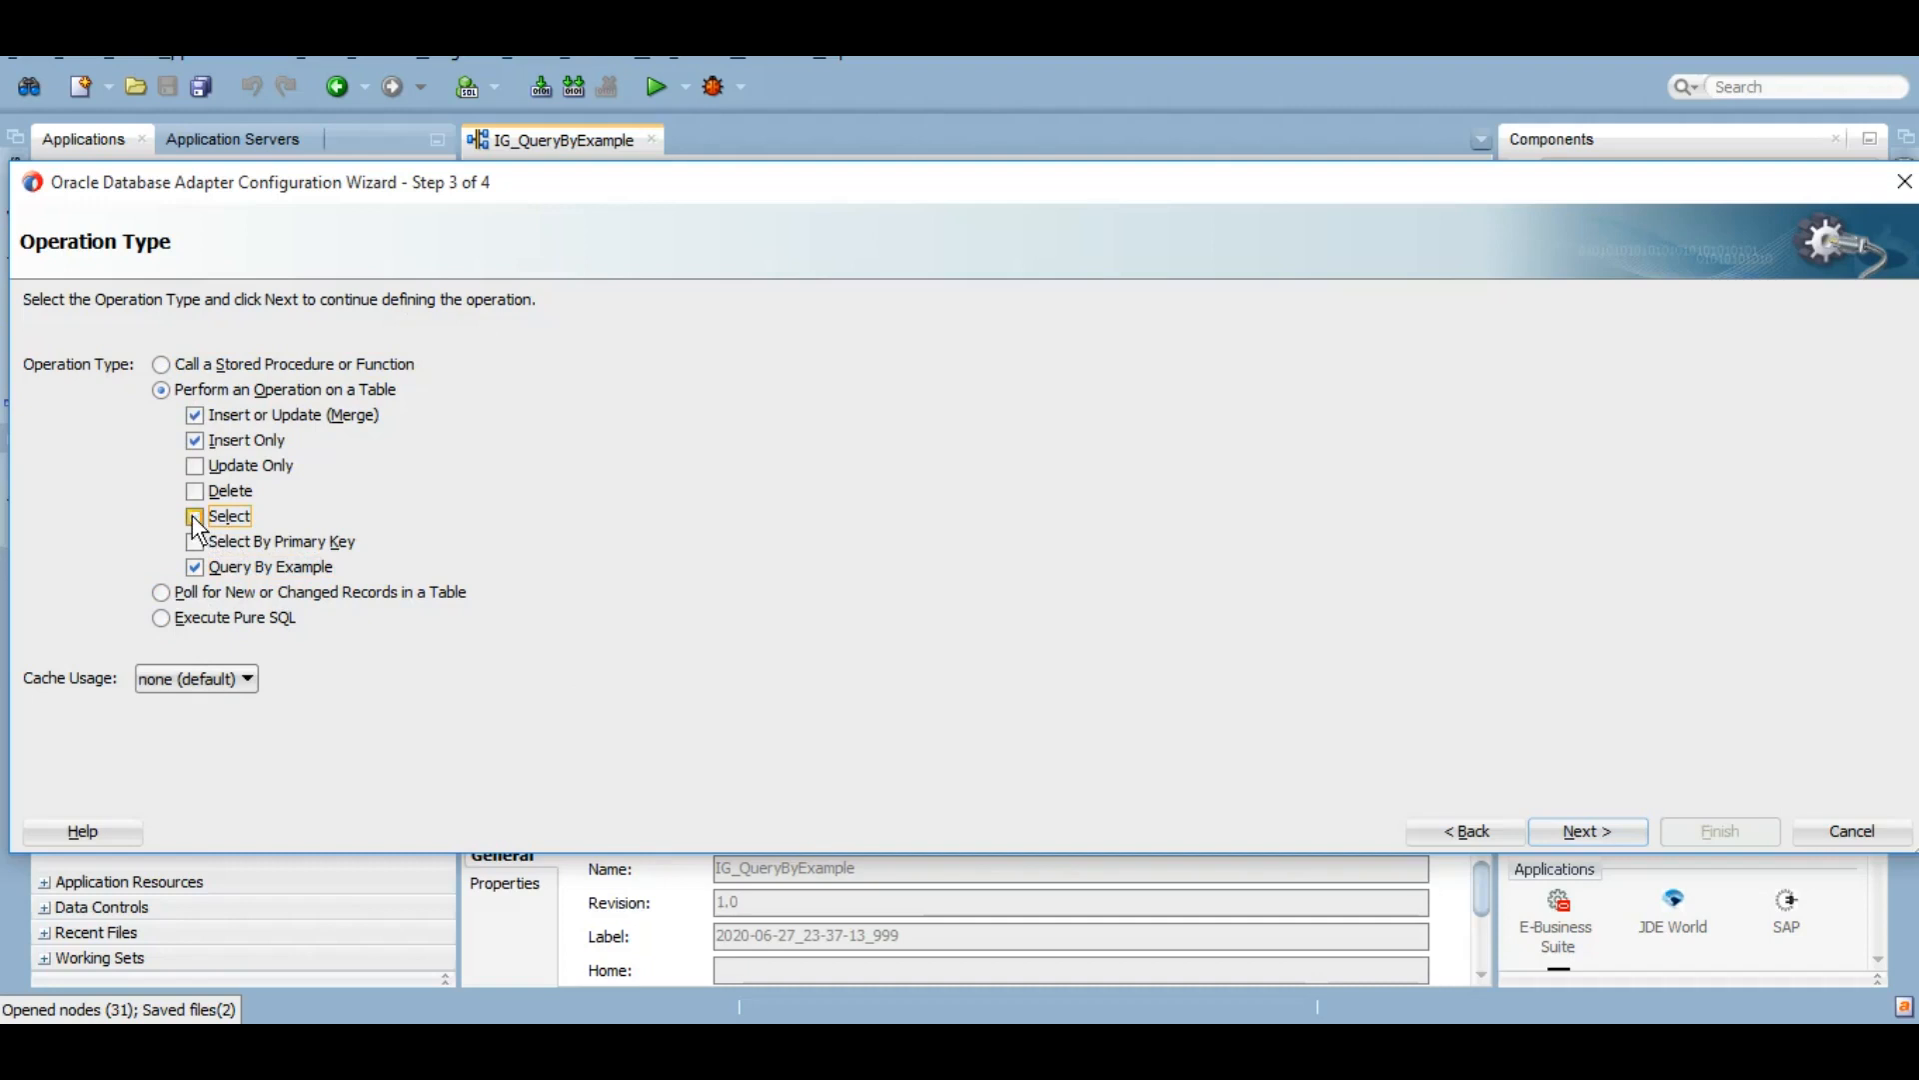
left_click(195, 440)
left_click(195, 416)
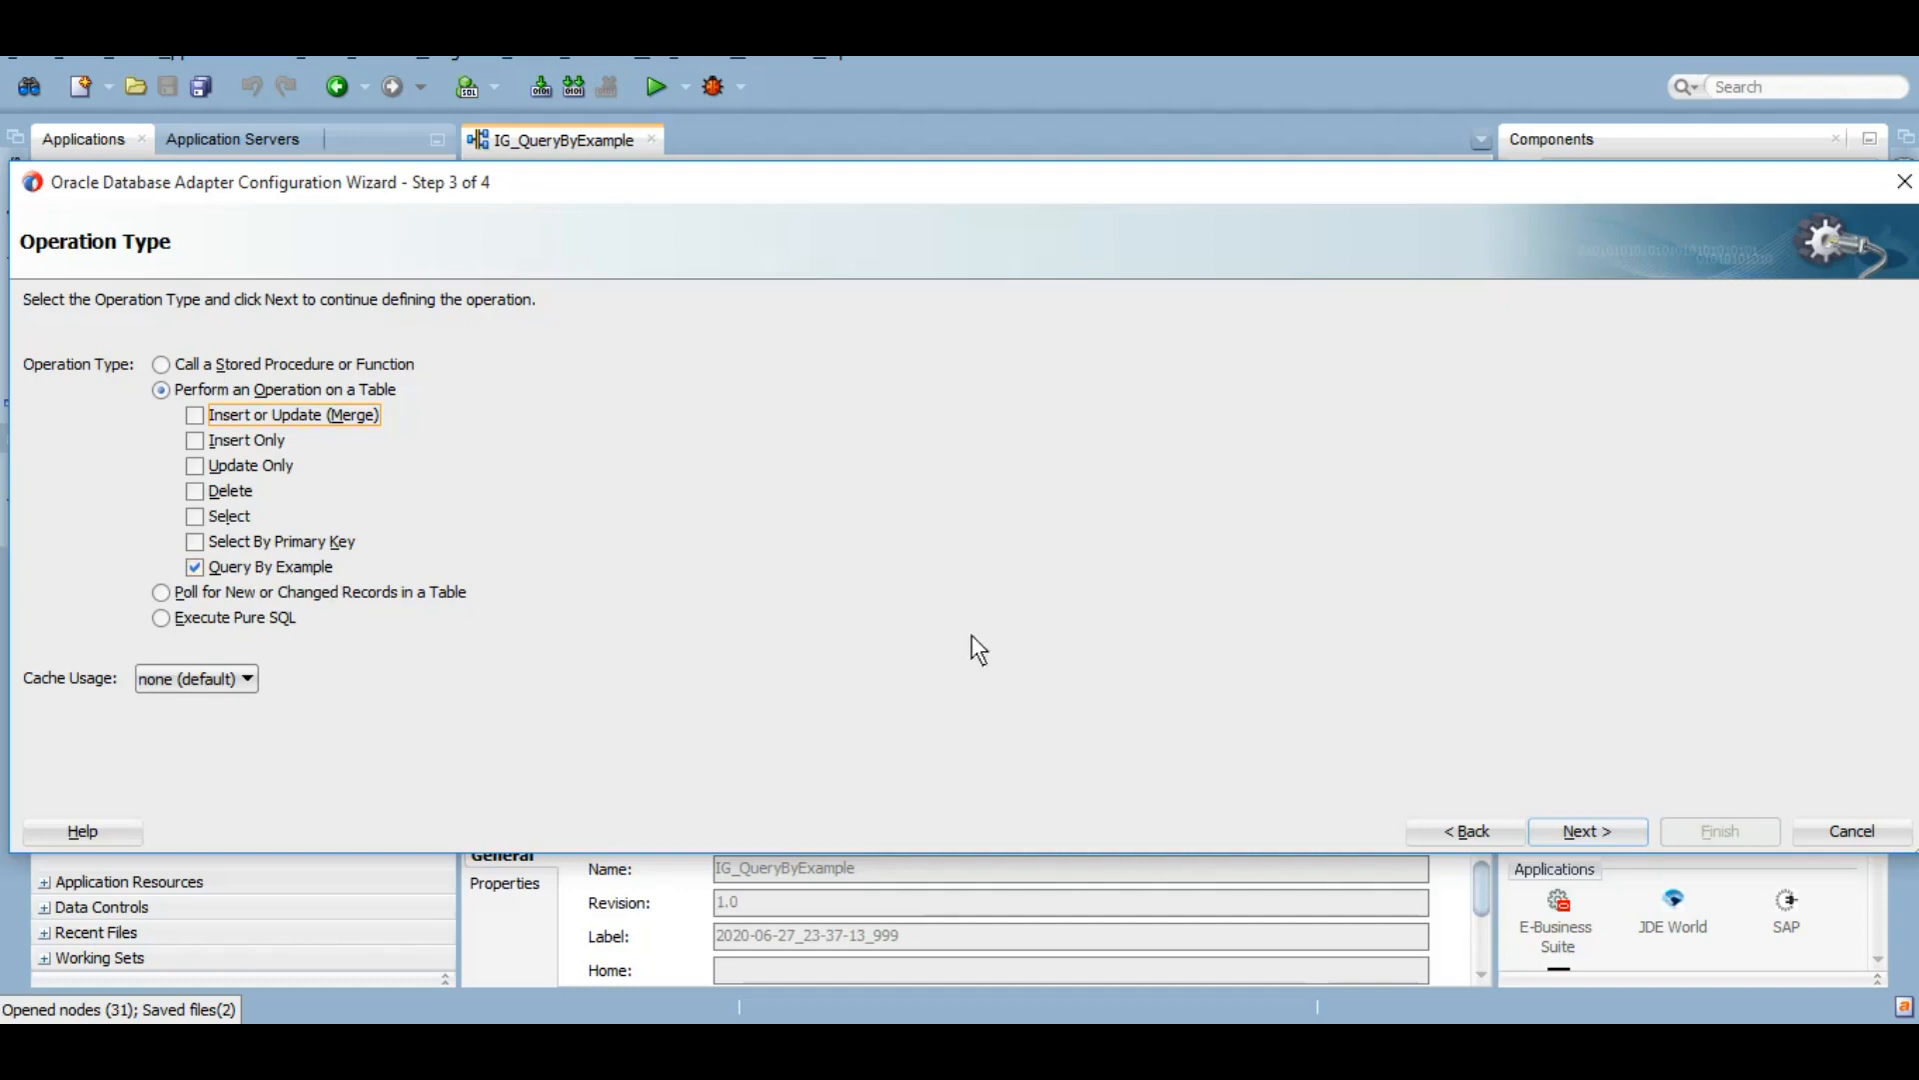
left_click(1603, 827)
Step: Filter the IG_TRAININGS schema for EMPLOYEE_RECORD and import it as the root table
left_click(125, 787)
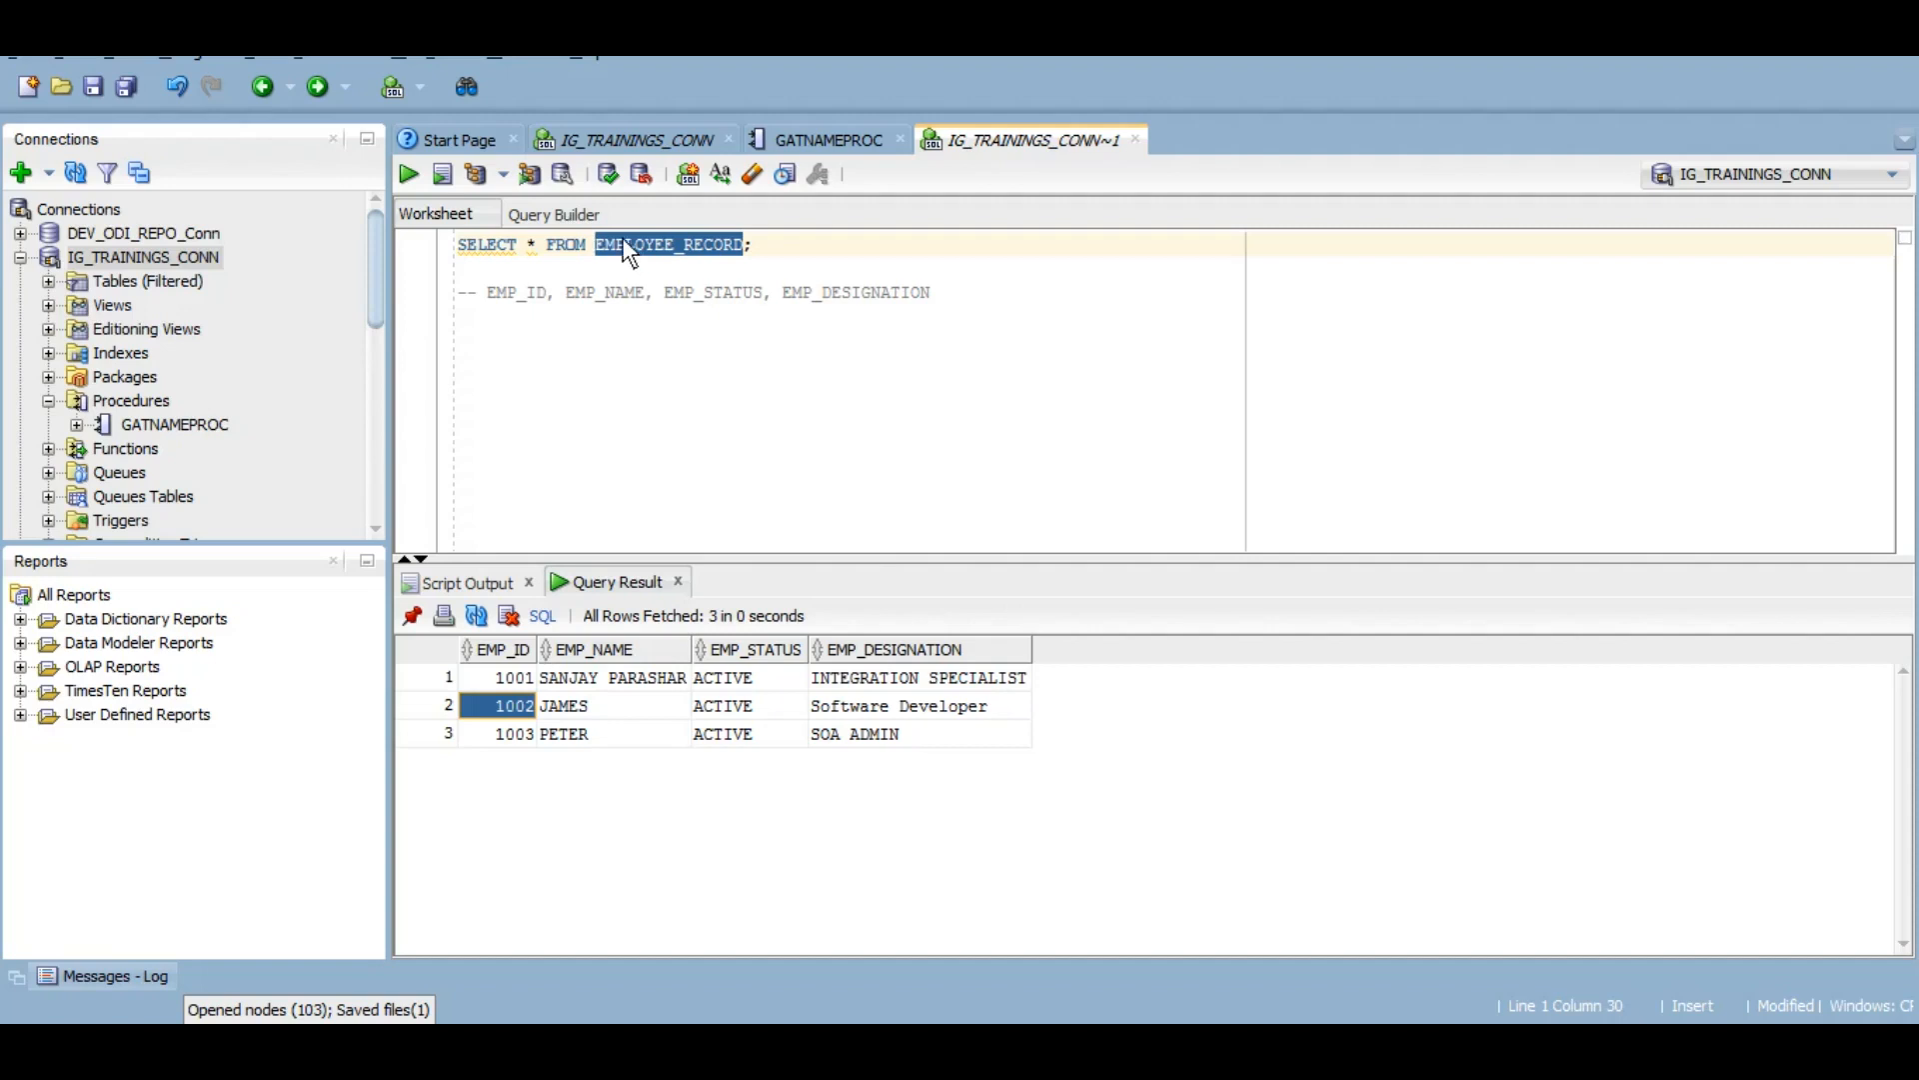
double_click(658, 242)
key("ctrl+c")
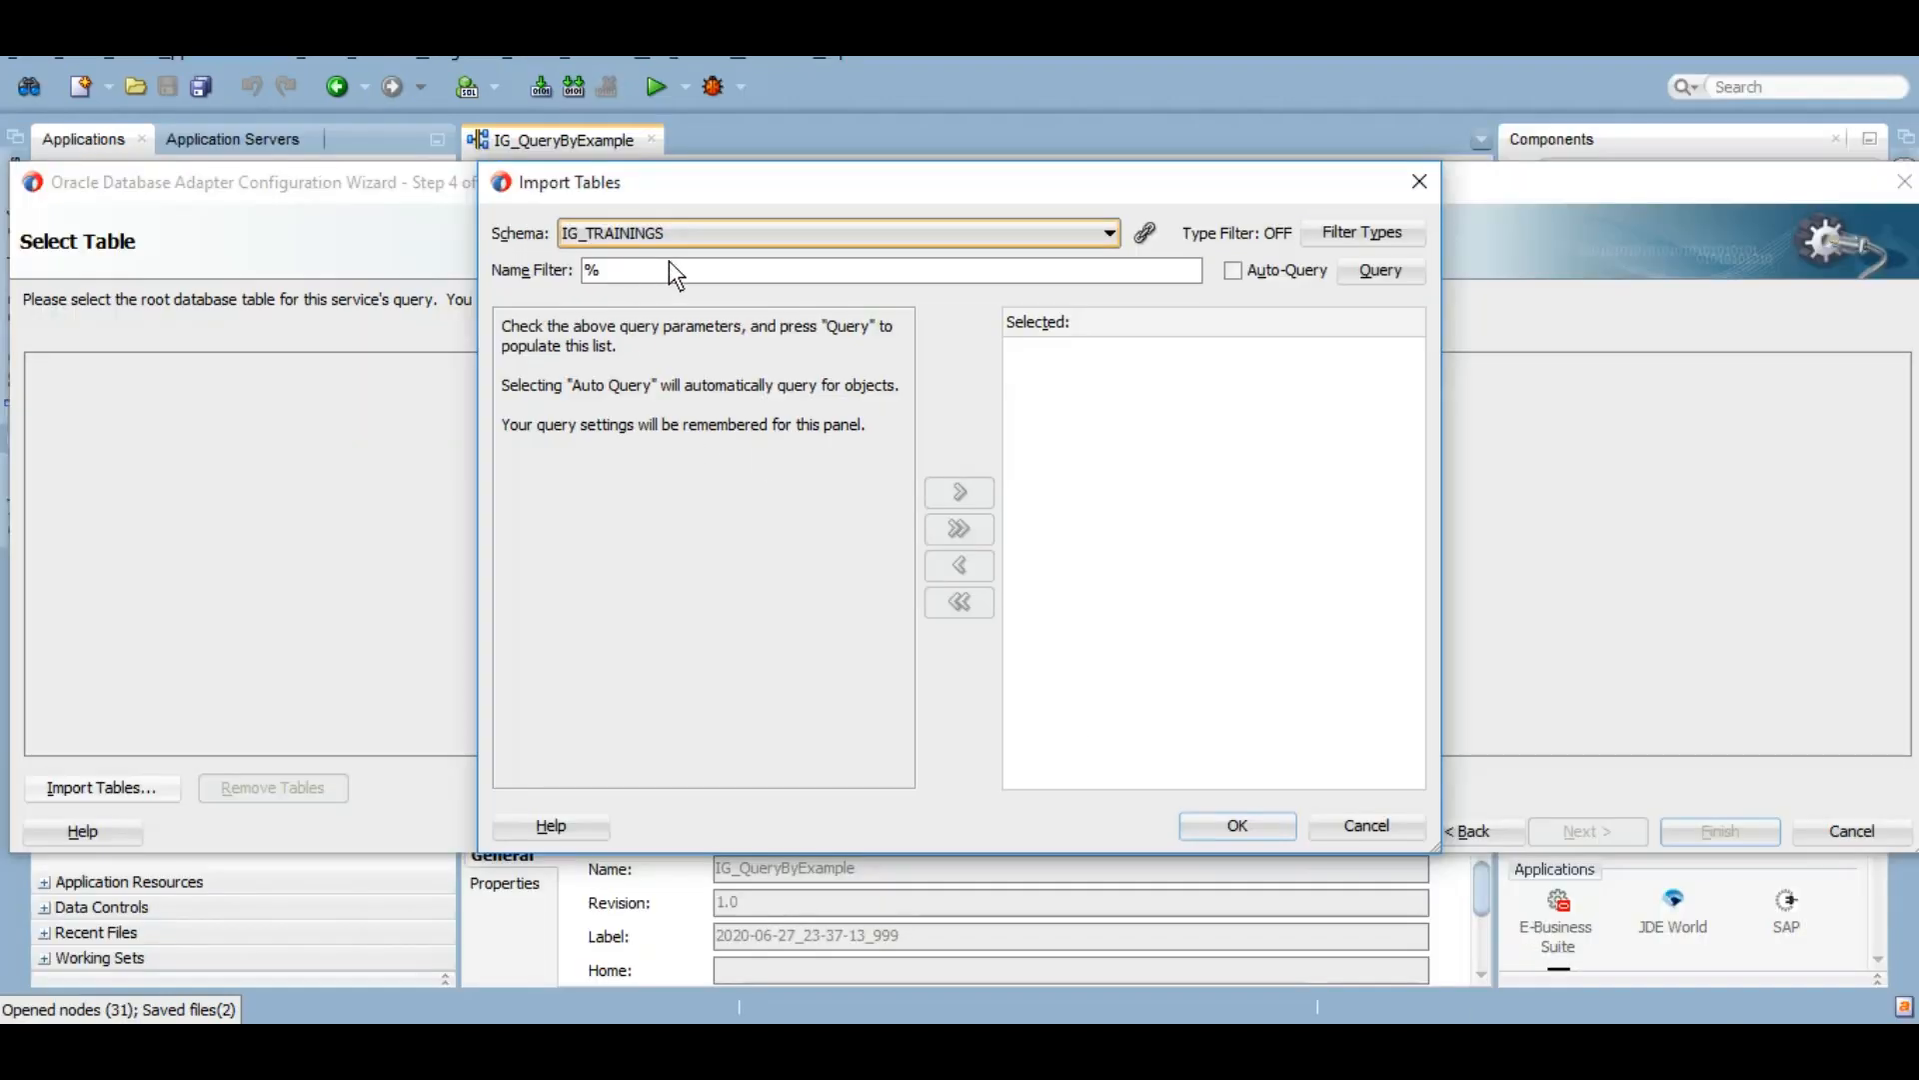
left_click(669, 262)
key("ctrl+v")
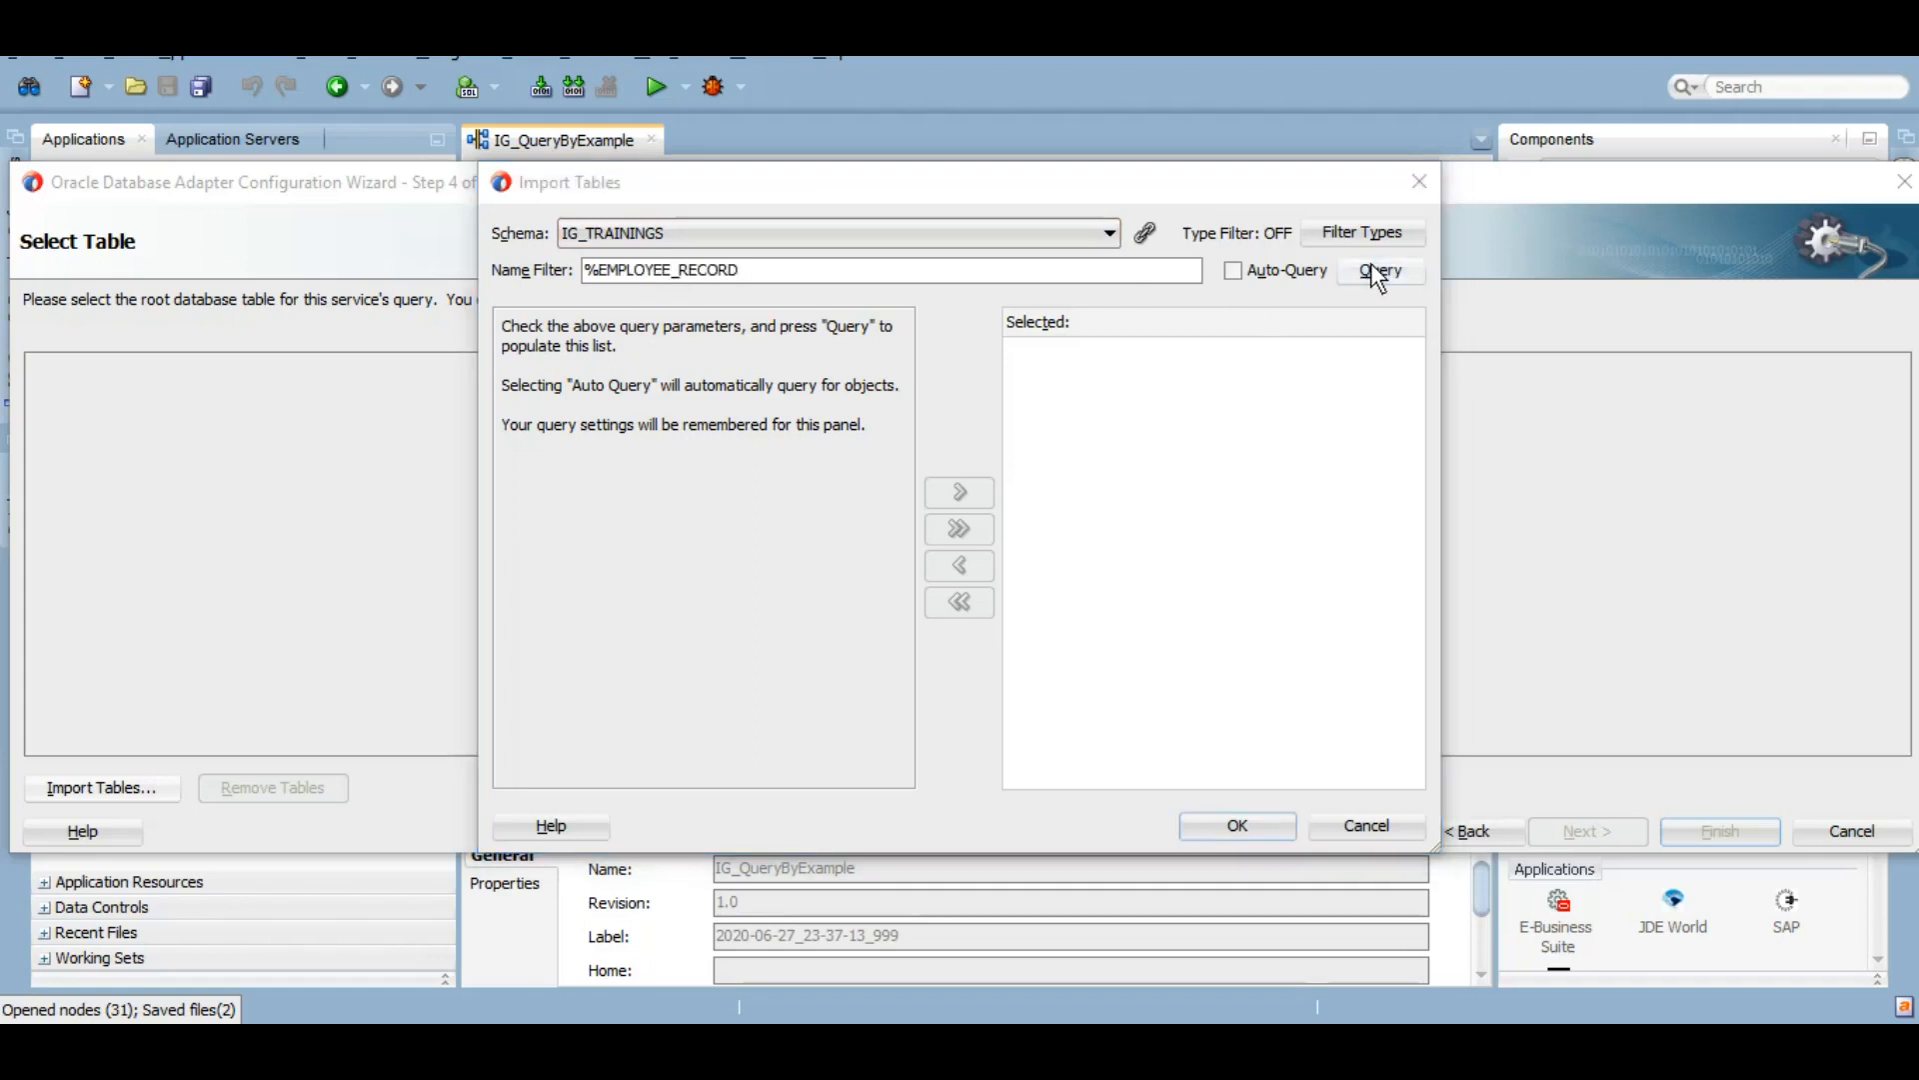
left_click(1371, 264)
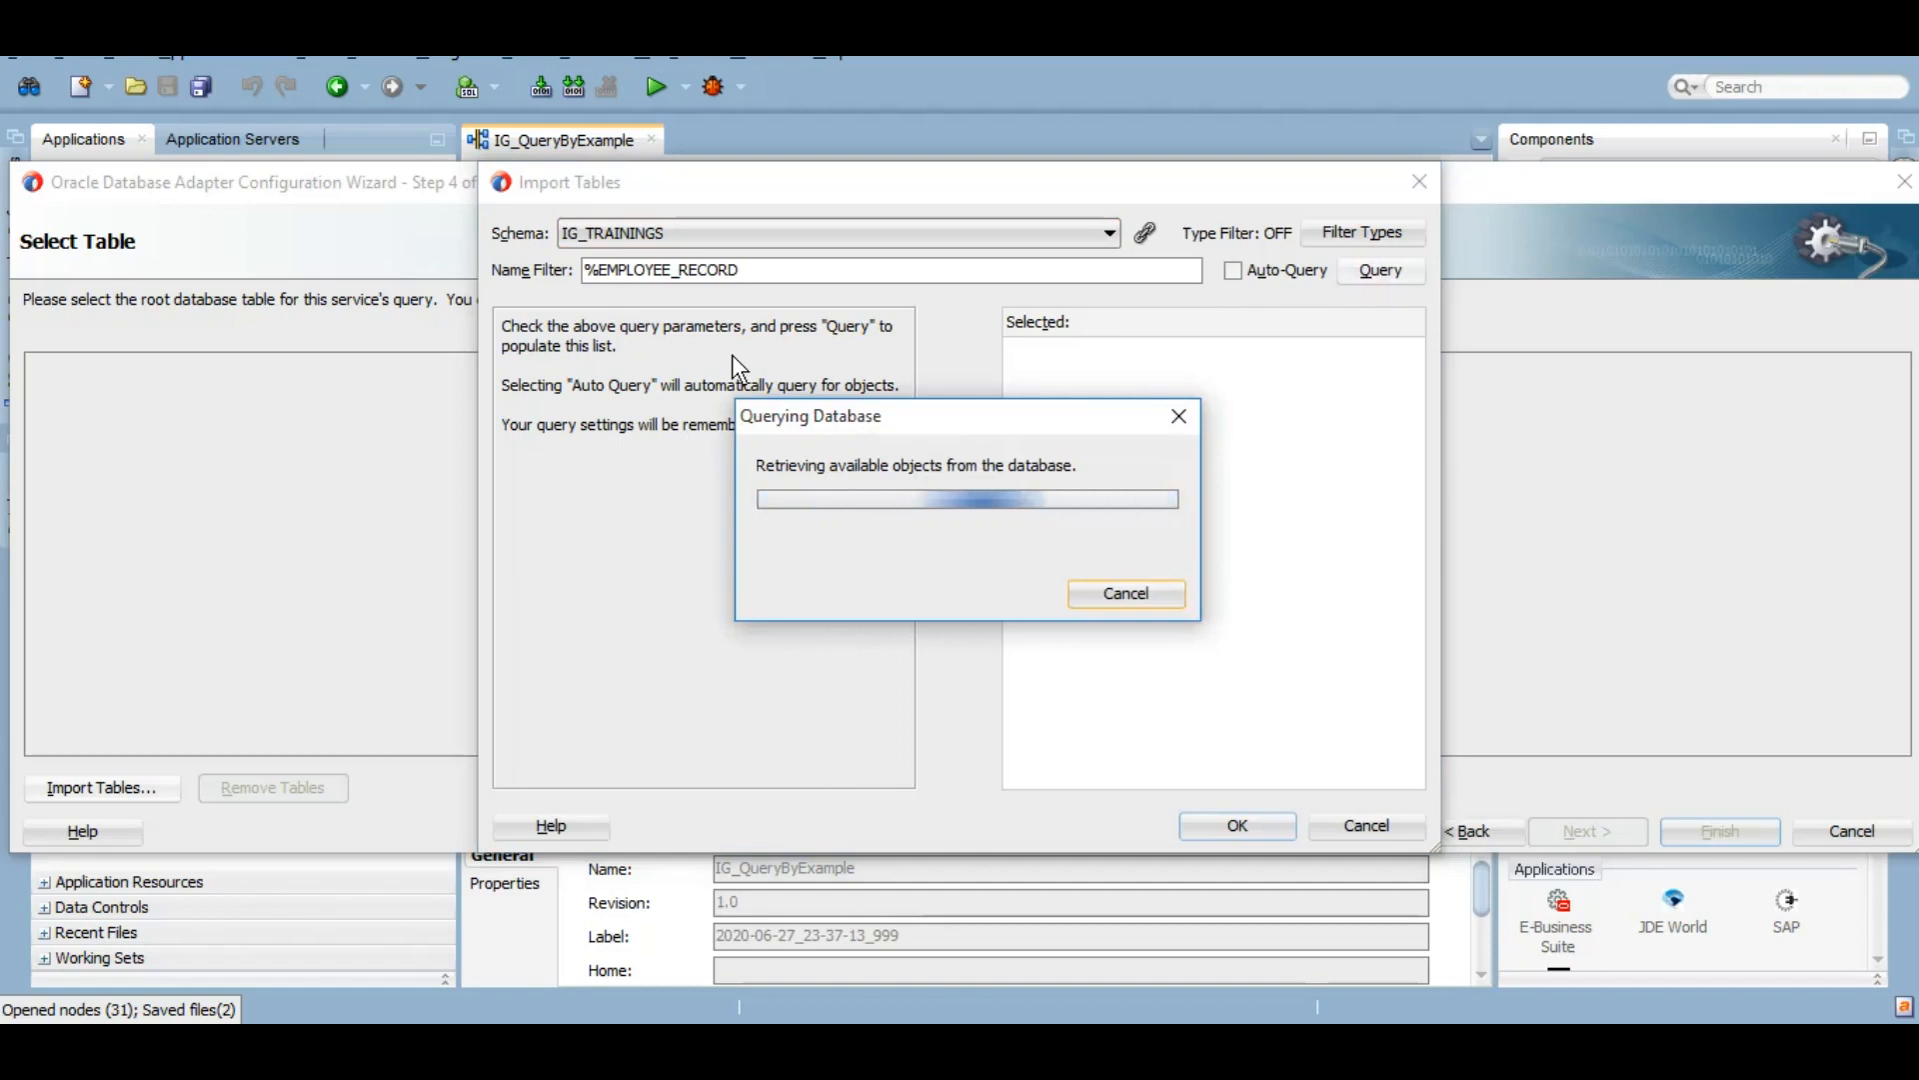
double_click(643, 350)
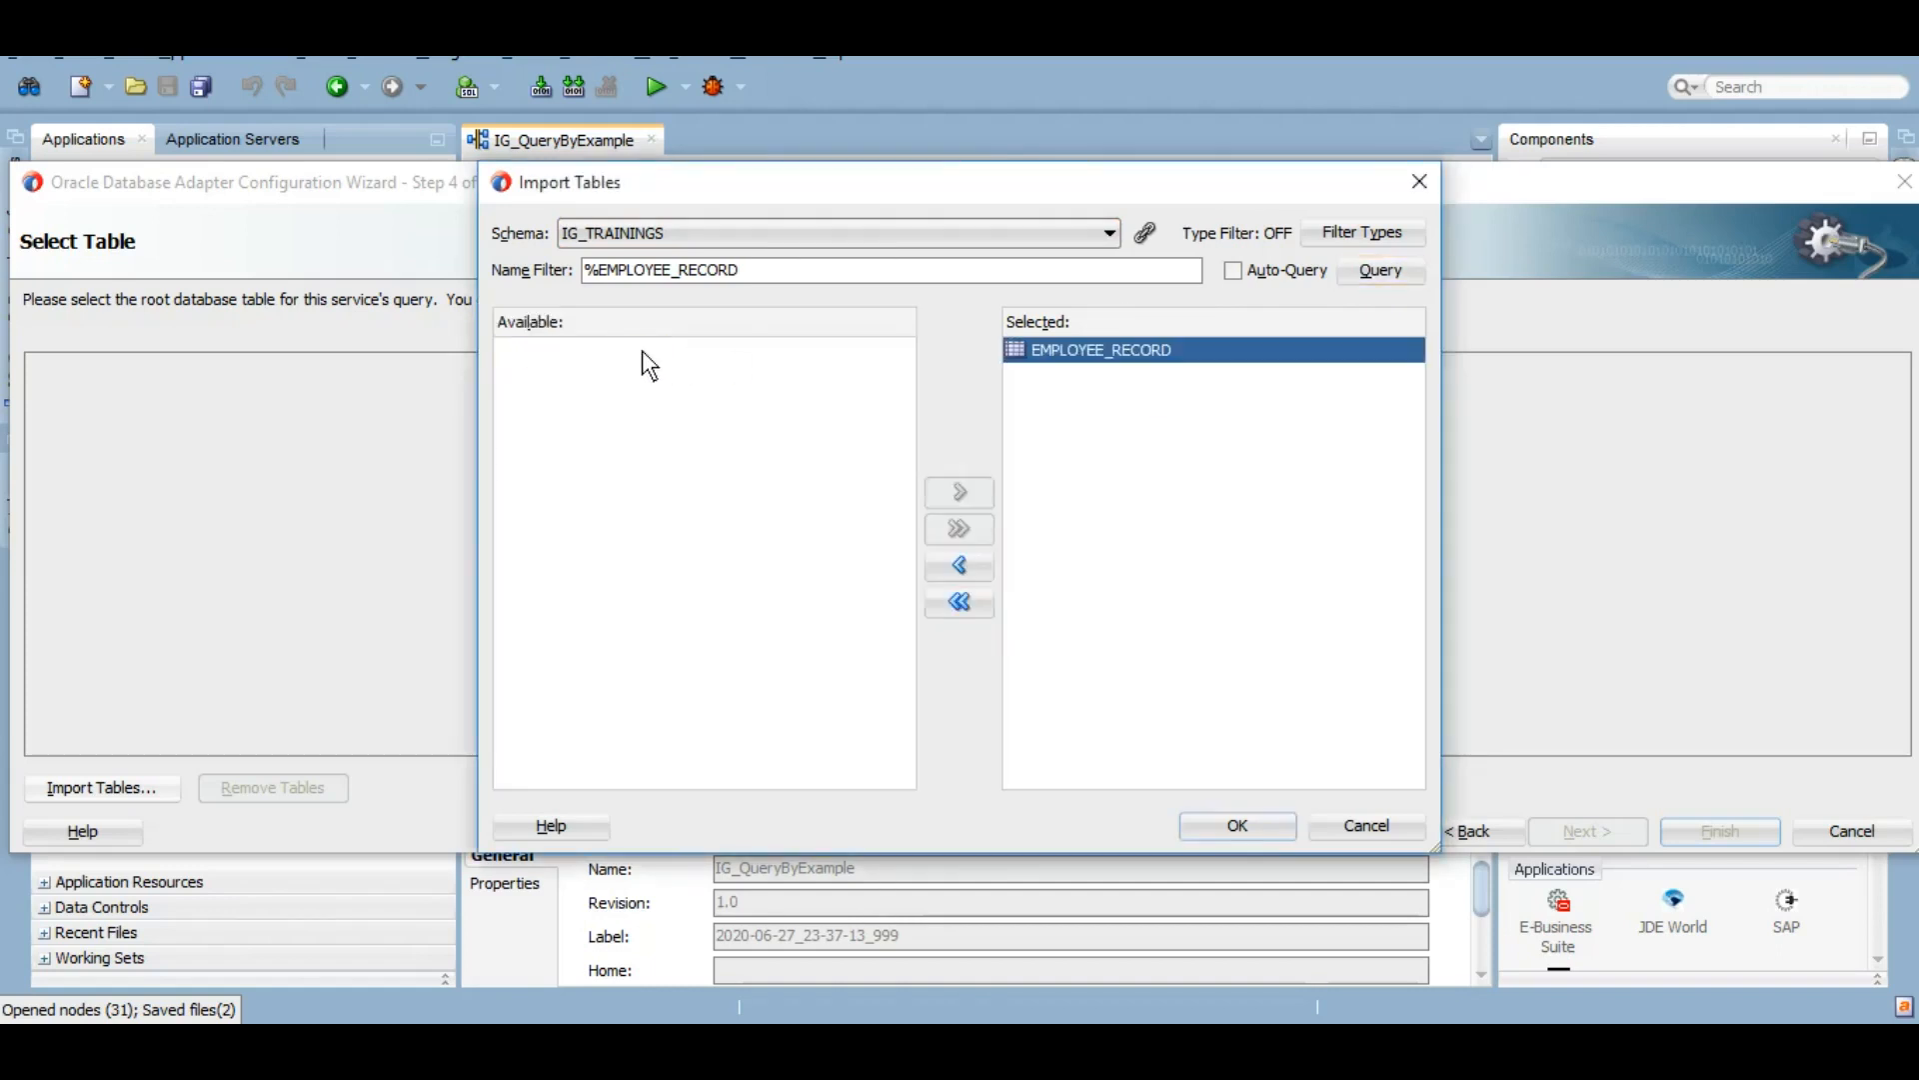
left_click(1263, 826)
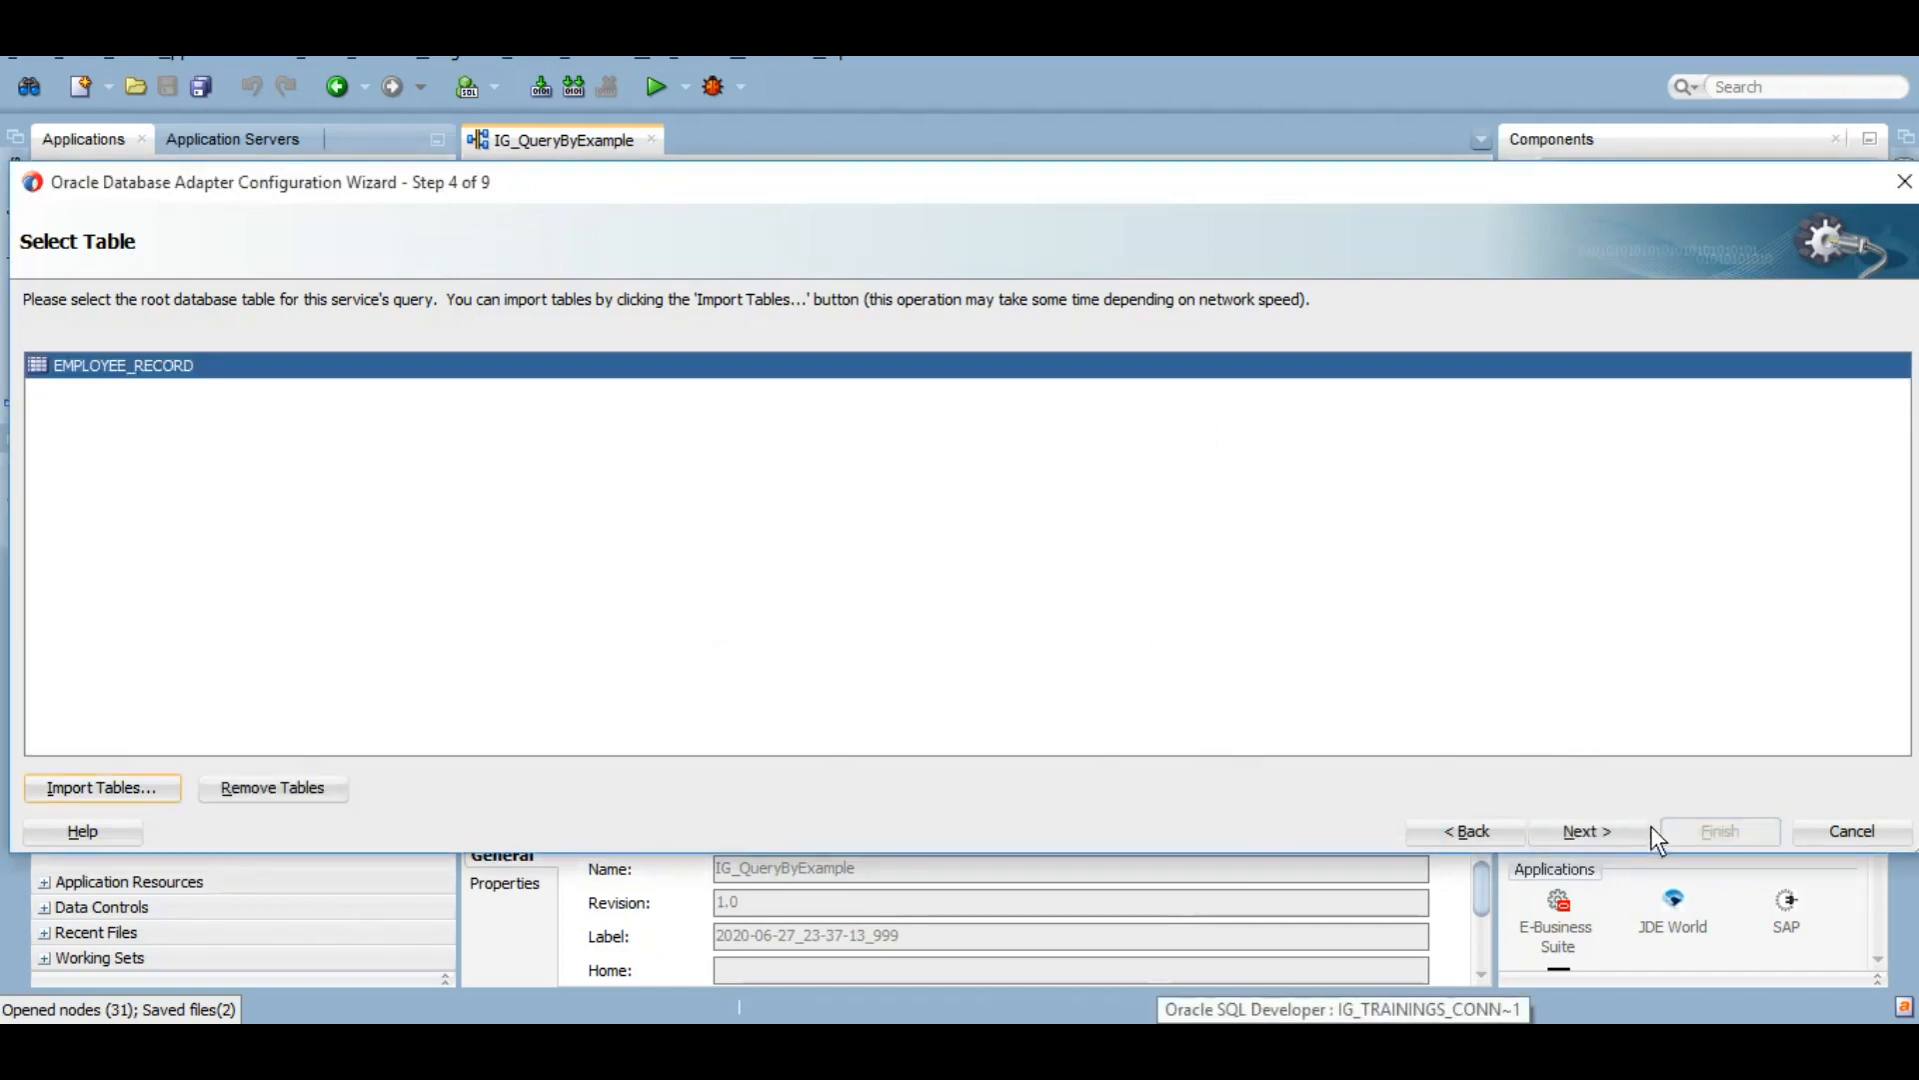
Step: Keep all attributes, equal text and numeric operators, and default retries, then finish the adapter
left_click(1622, 830)
left_click(1622, 829)
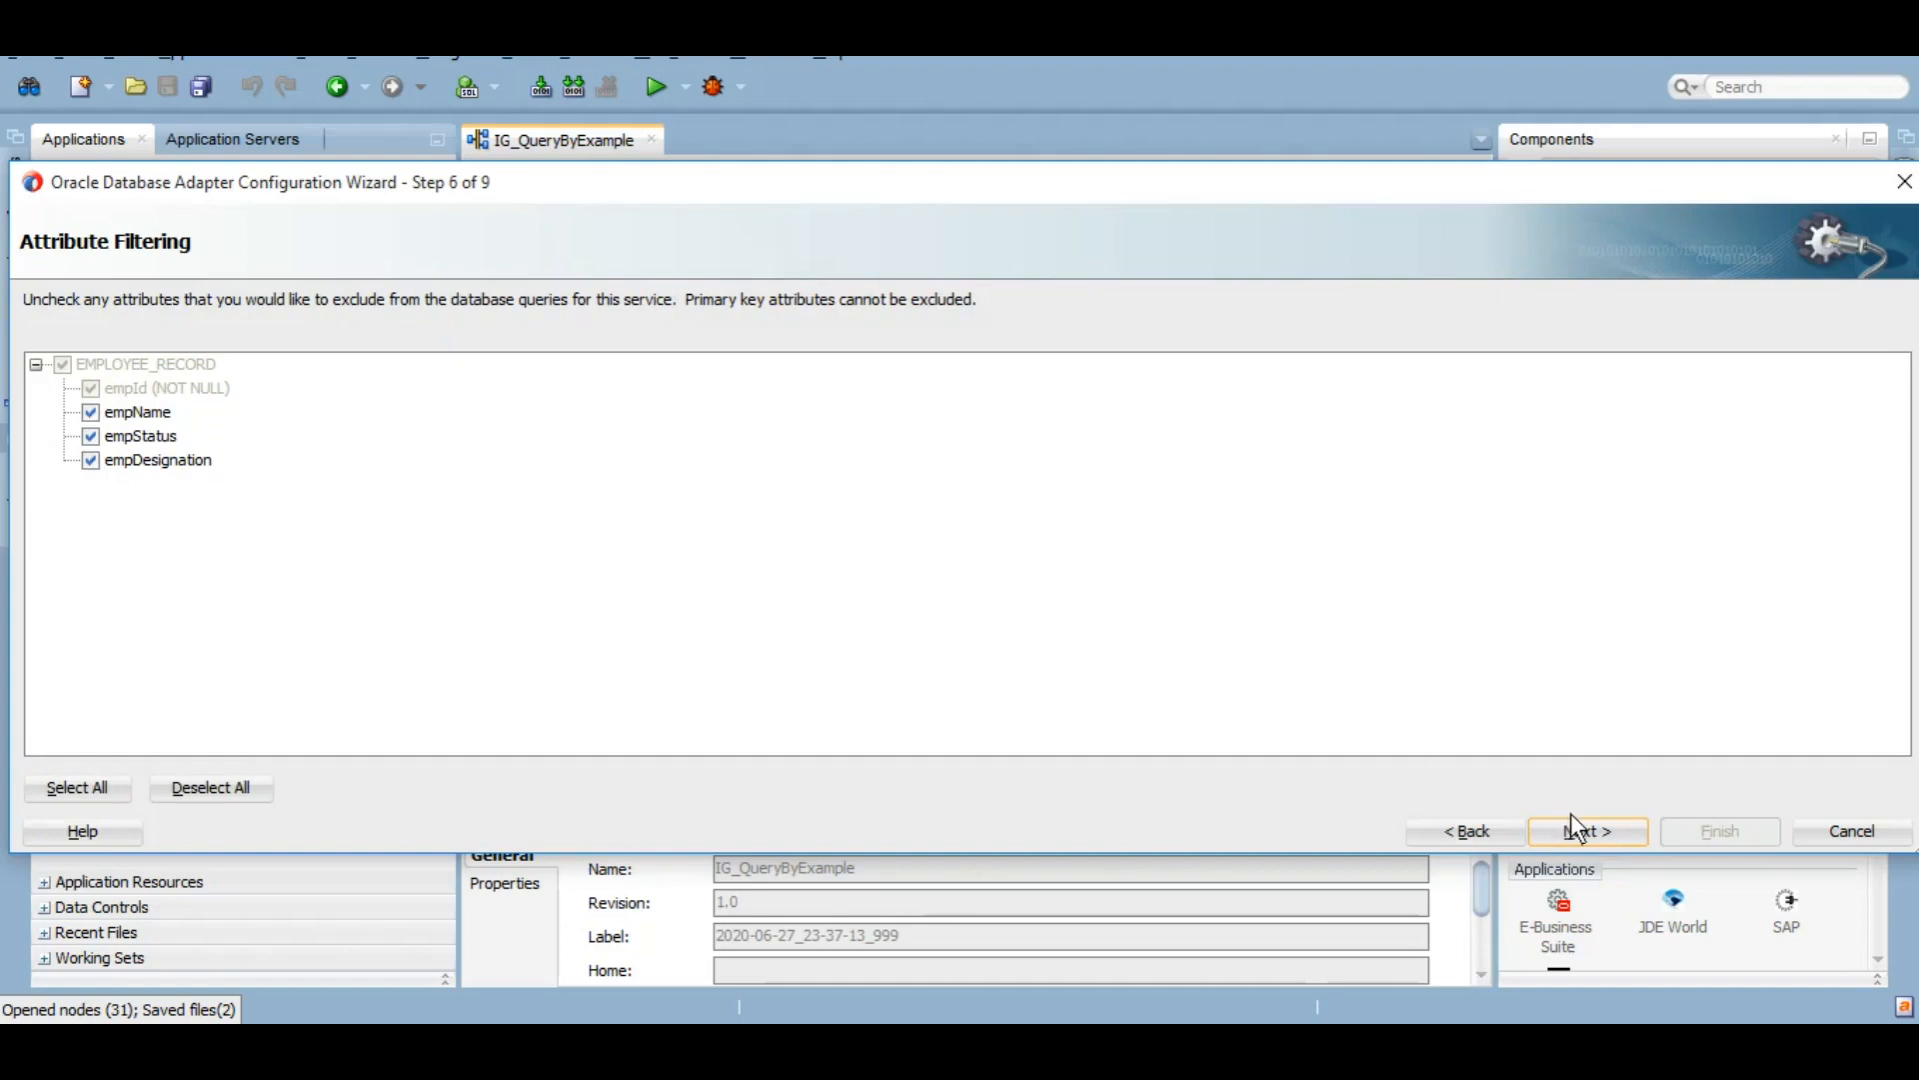
left_click(1598, 821)
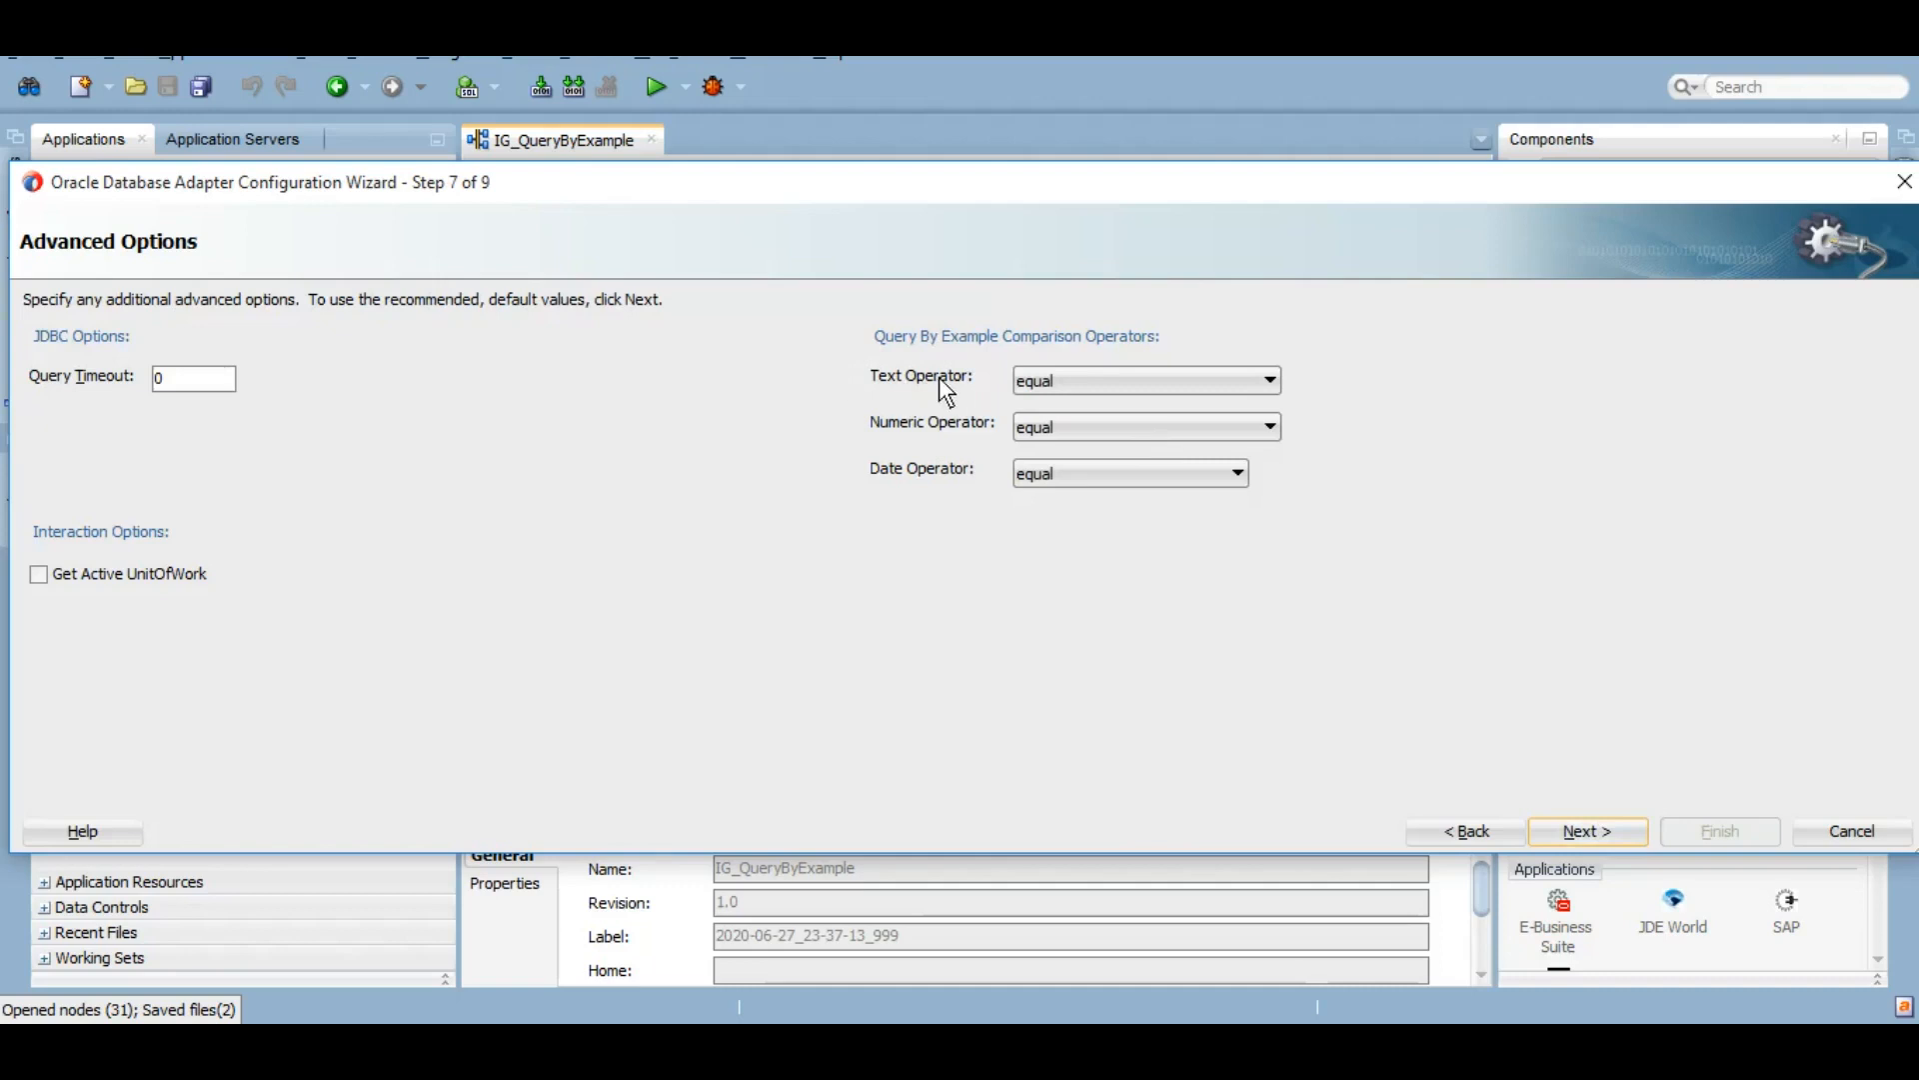
left_click(1127, 378)
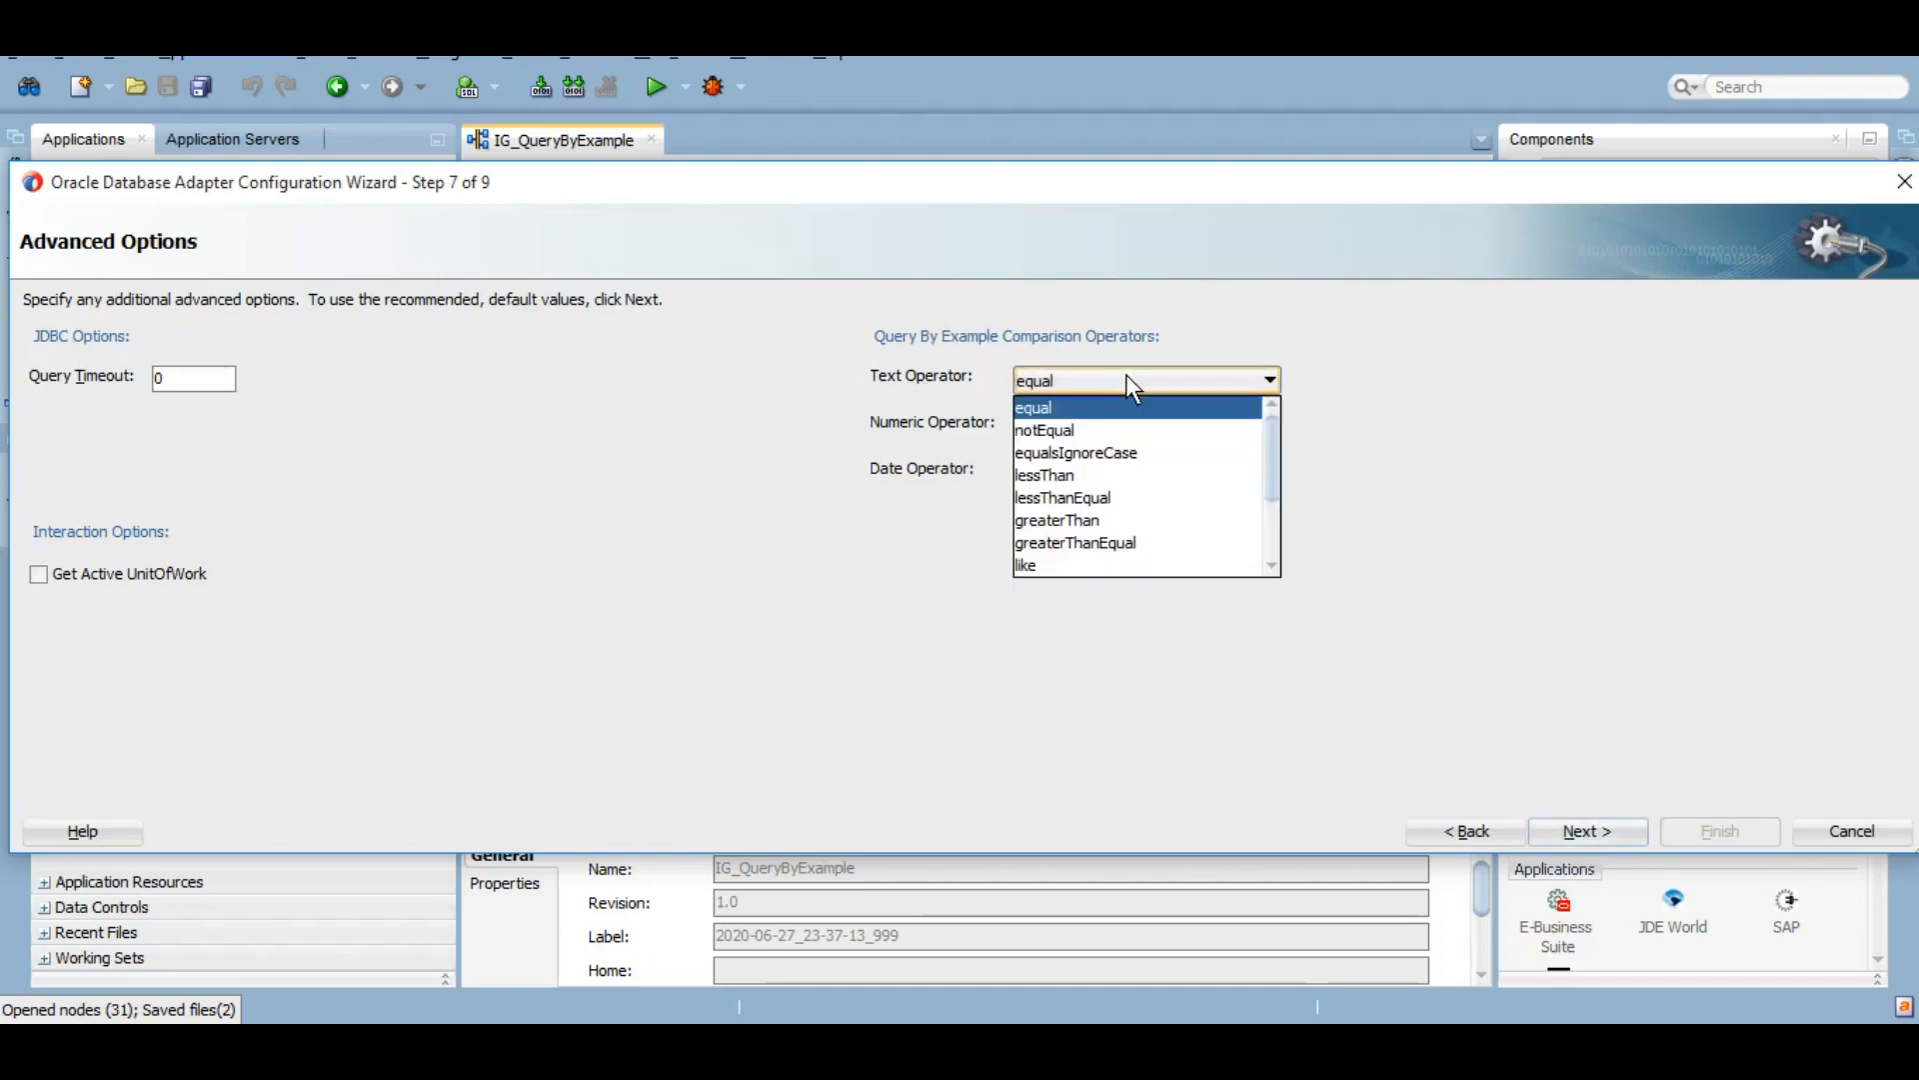
left_click(1125, 377)
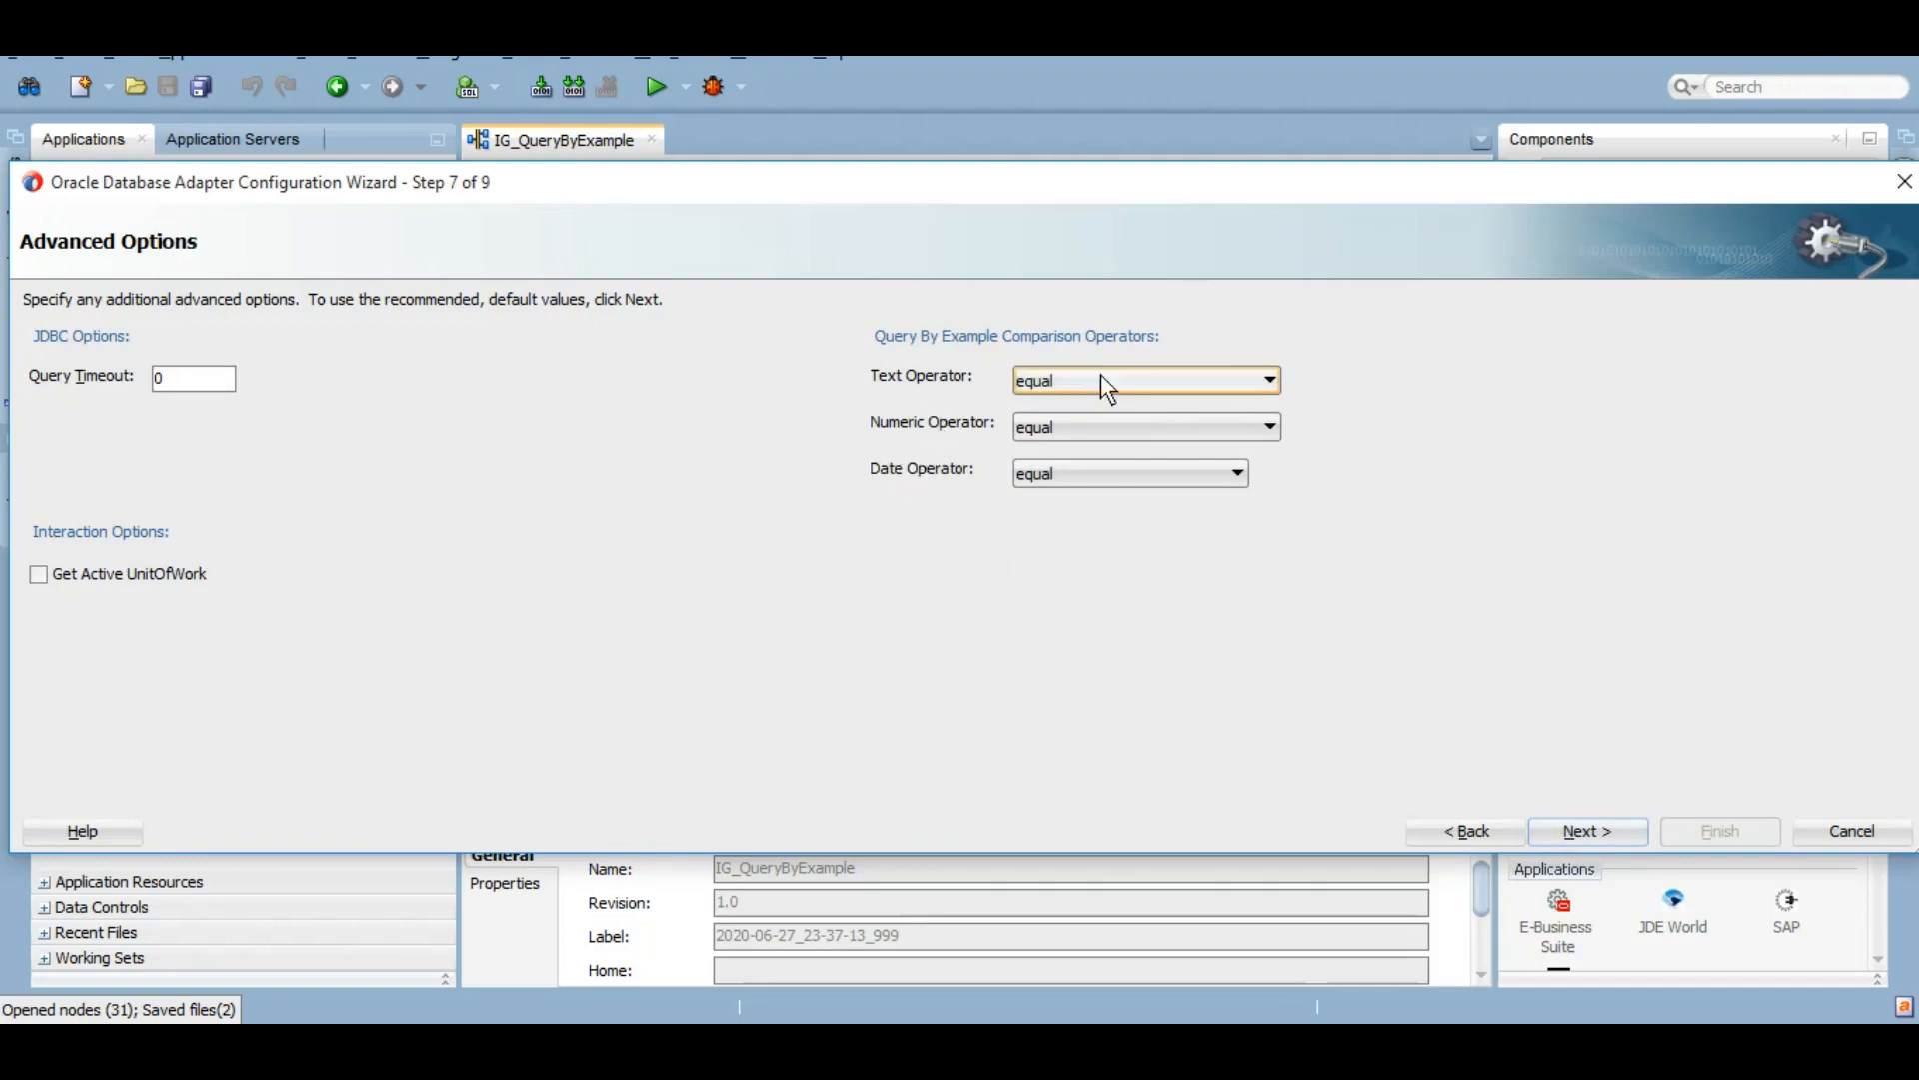
left_click(1145, 378)
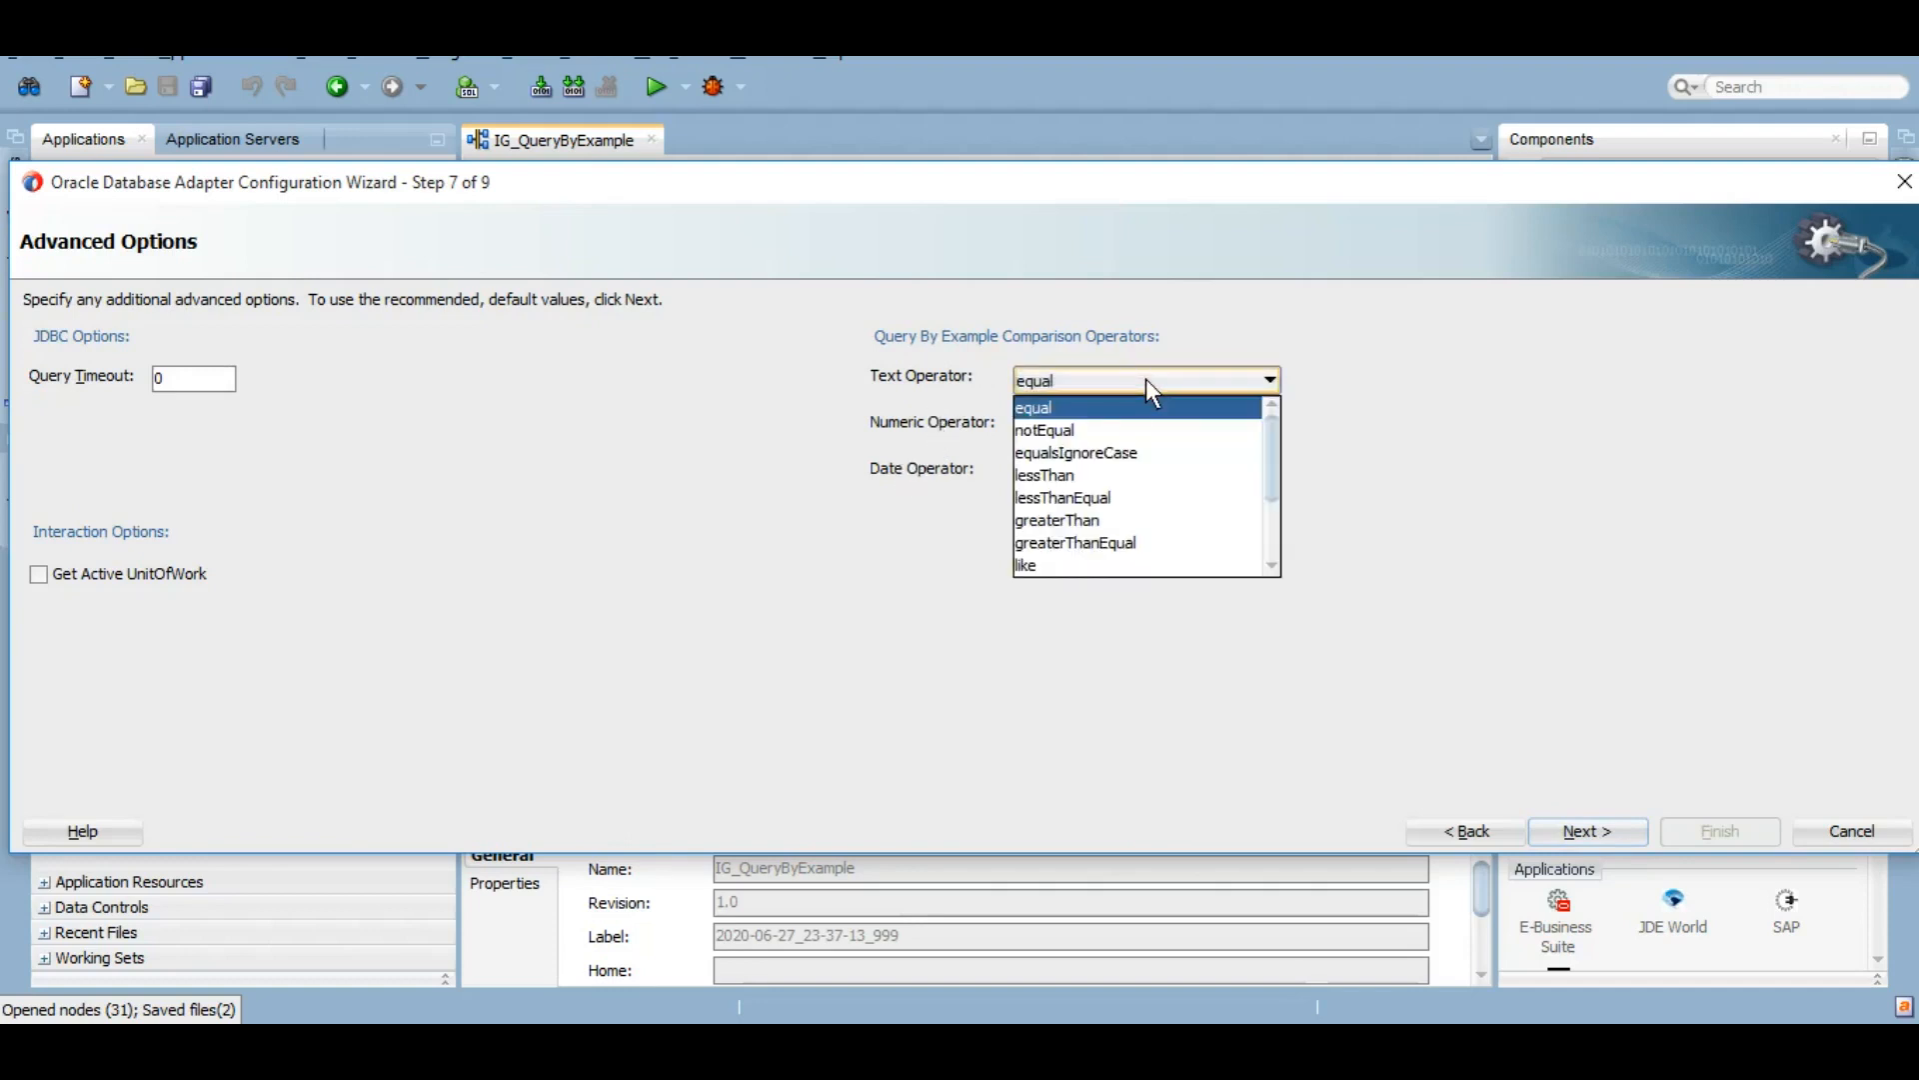
left_click(1145, 378)
left_click(1251, 429)
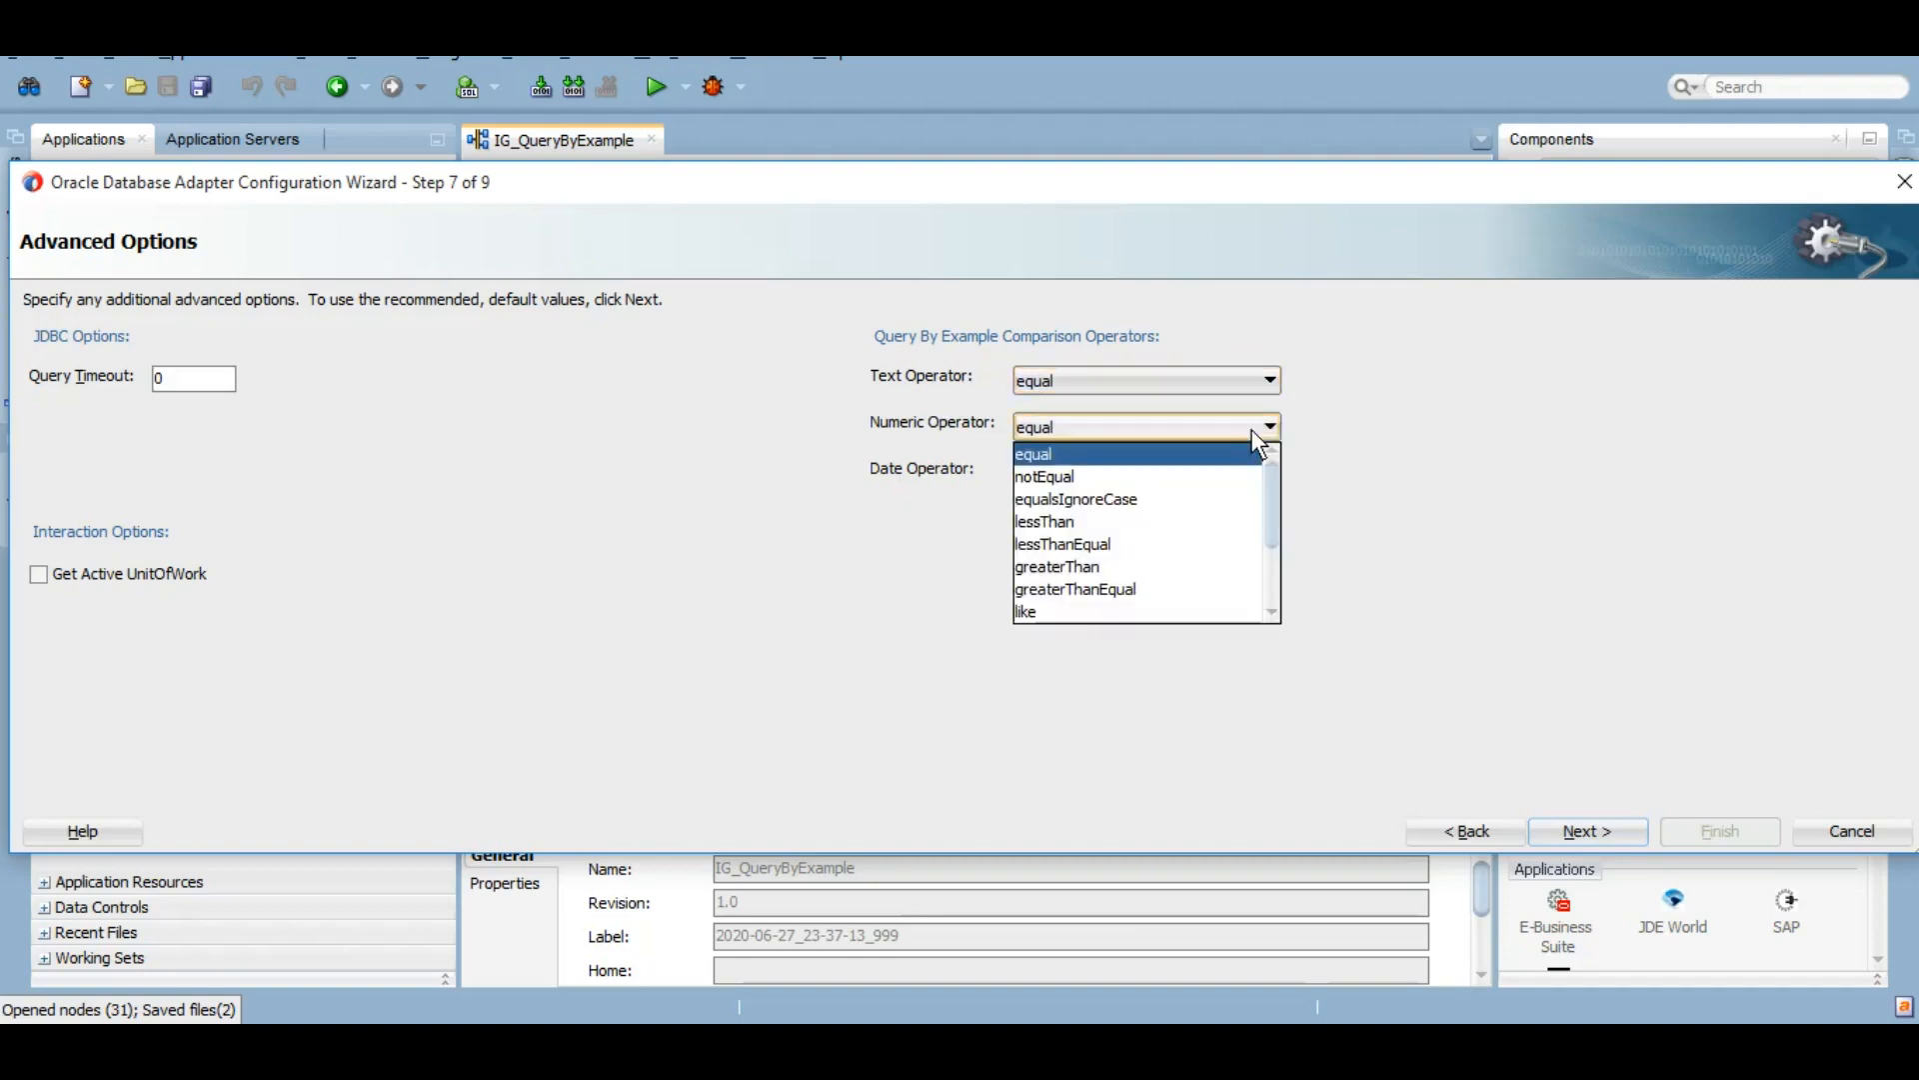
left_click(1252, 429)
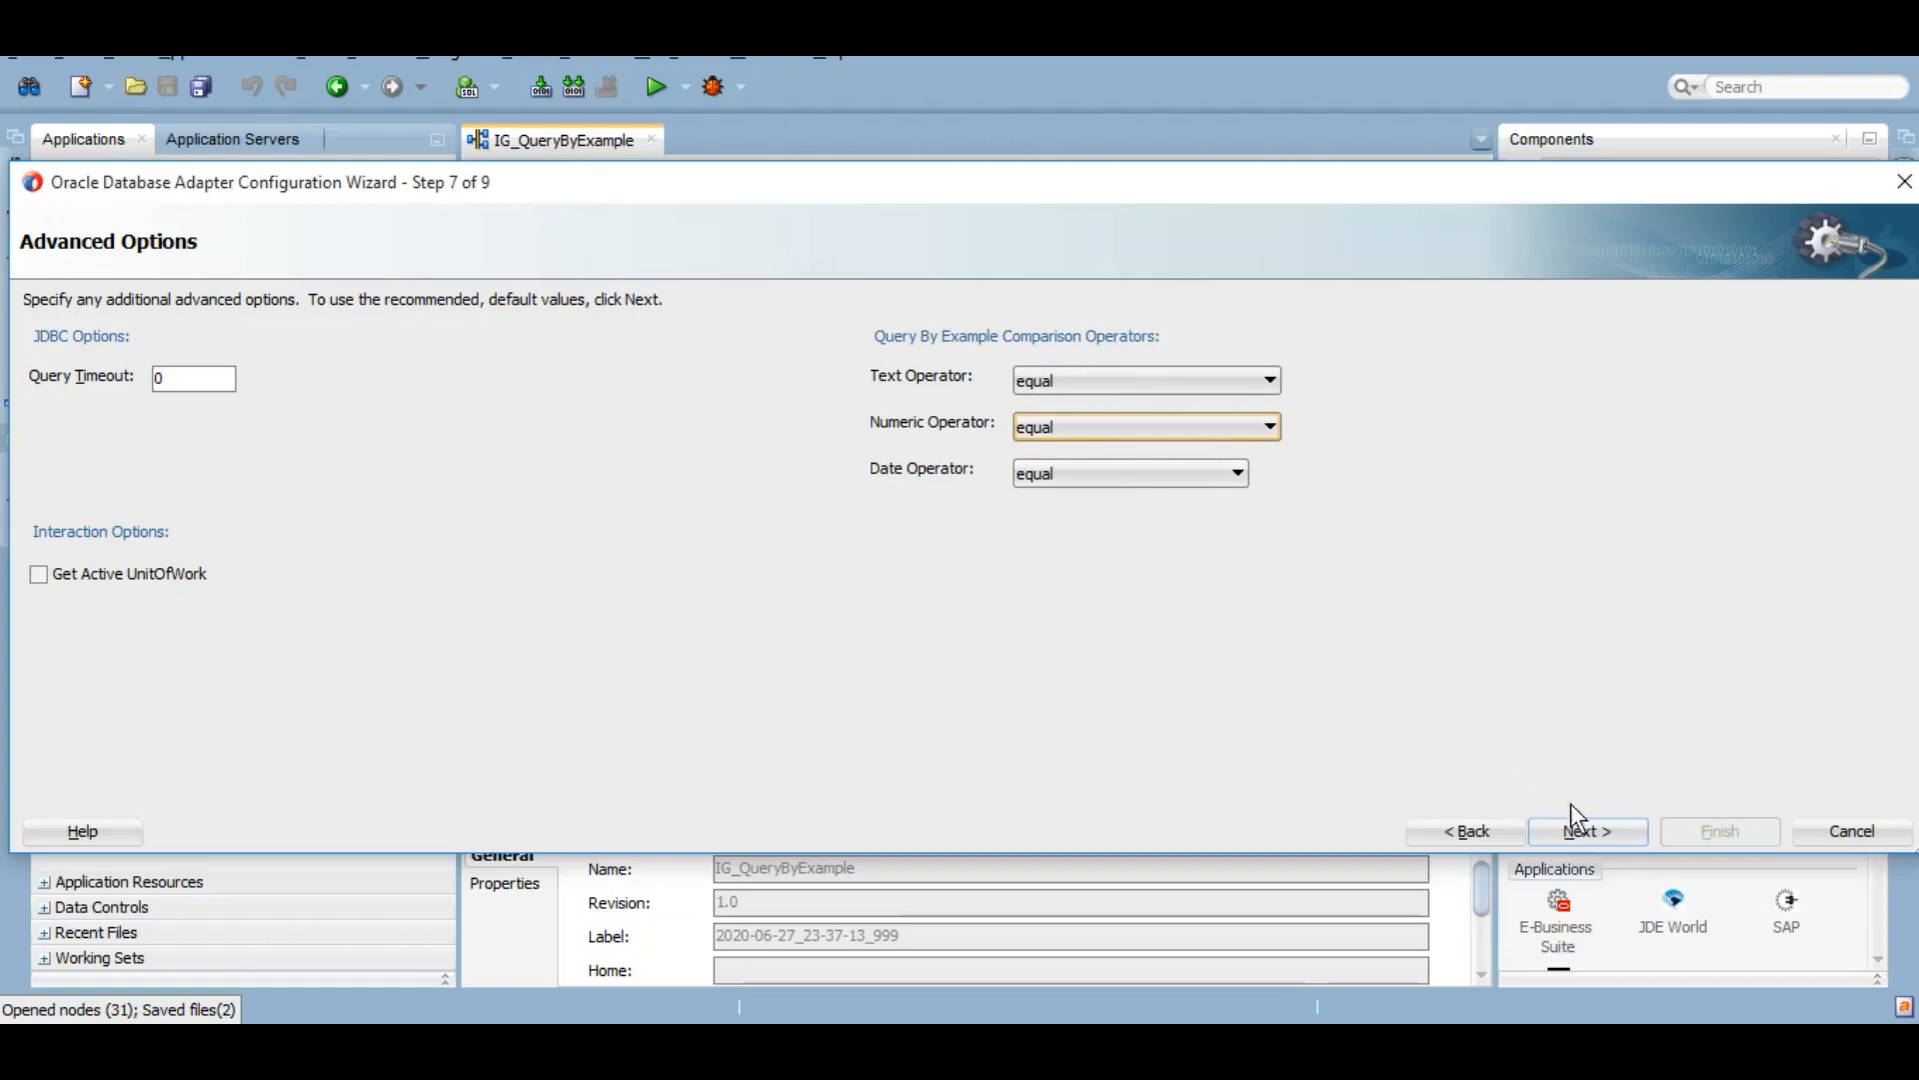
left_click(1597, 836)
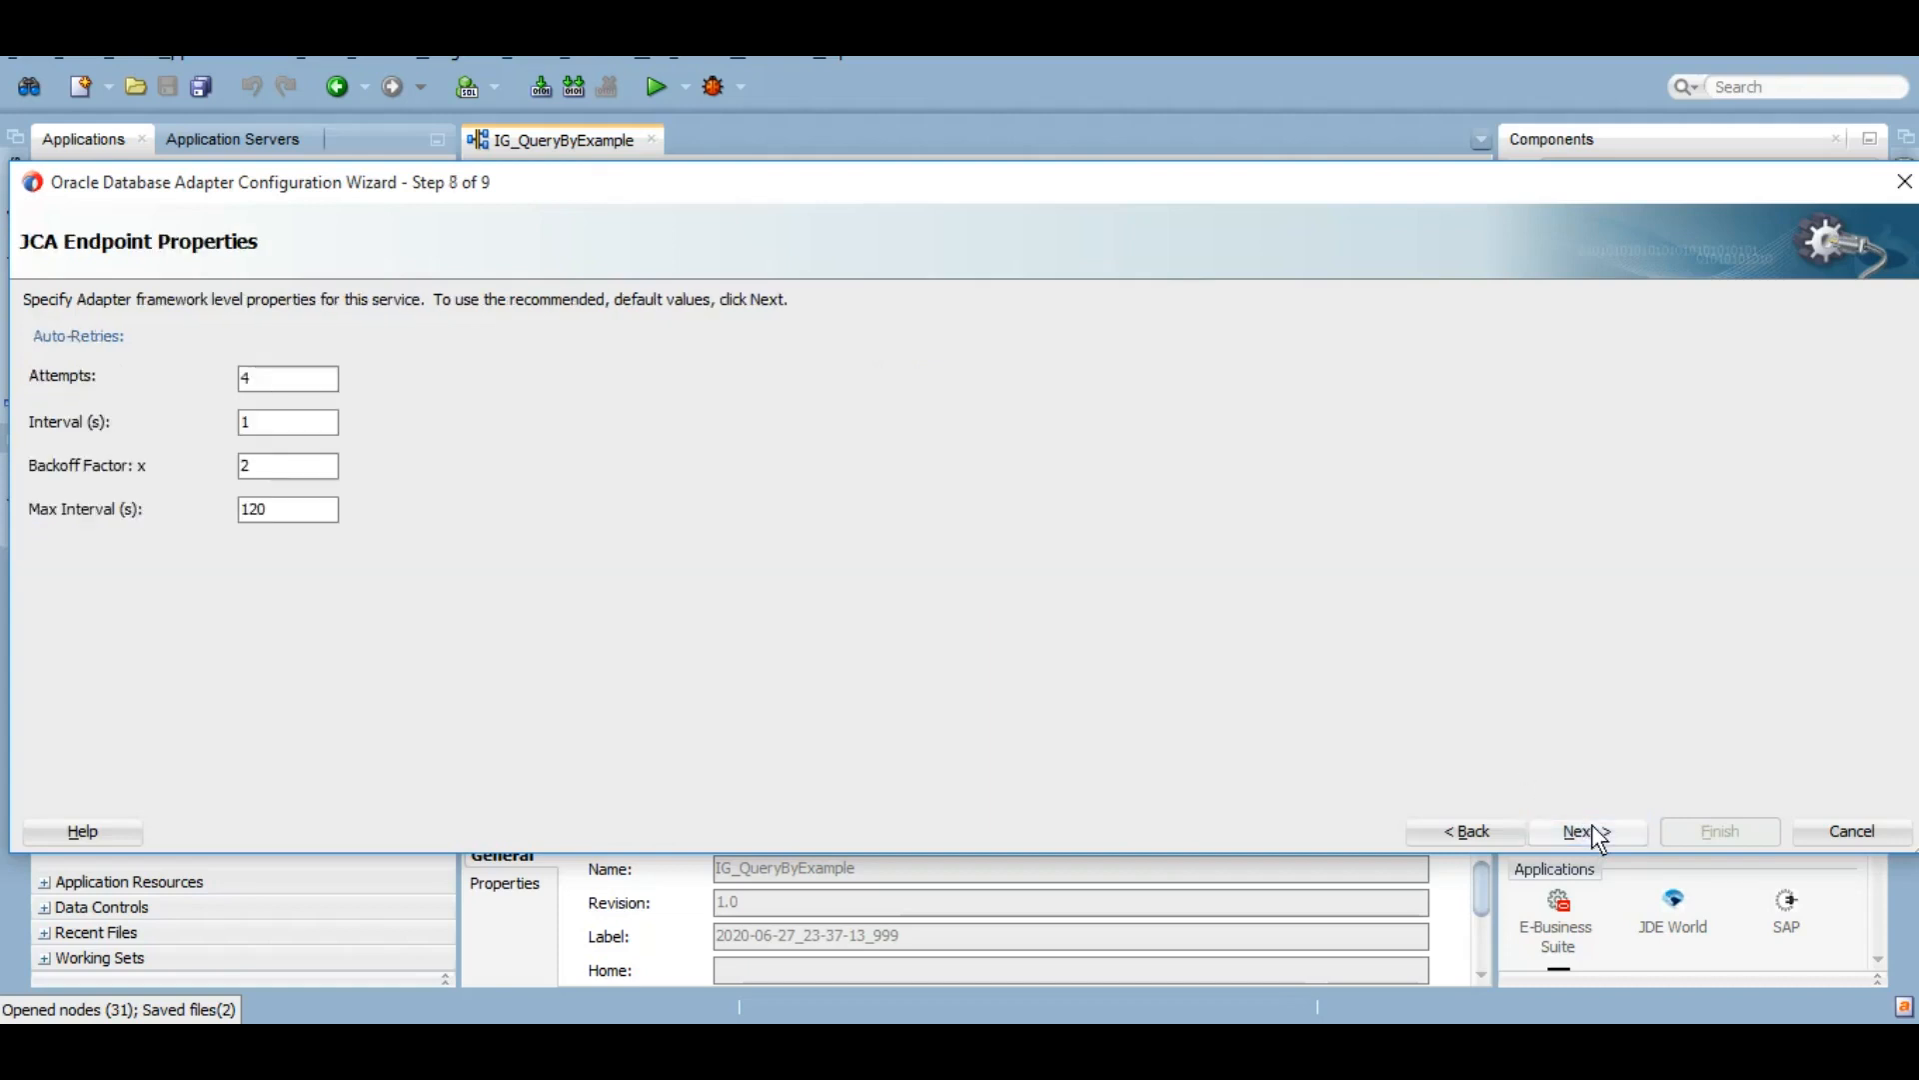
left_click(1597, 836)
left_click(1739, 825)
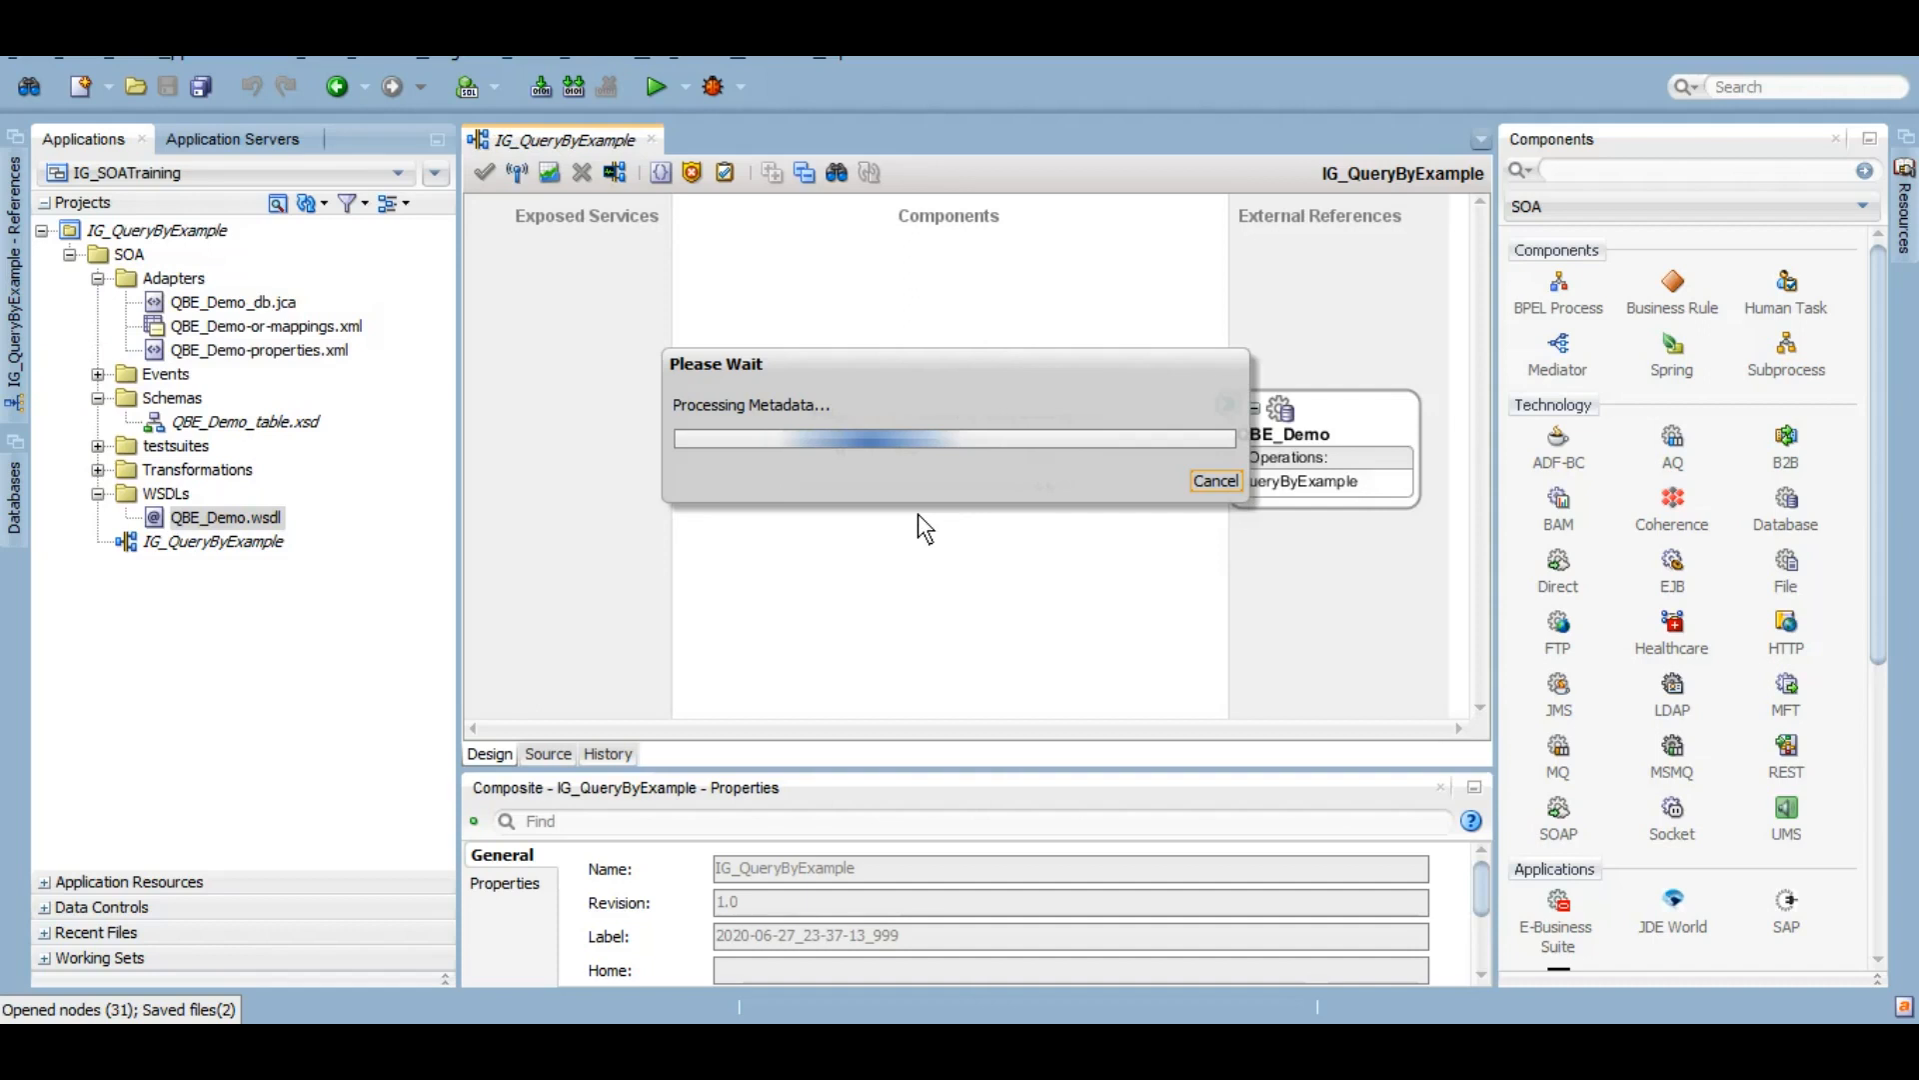
Step: Save all, then inspect EmployeeRecord's fields in QBE_Demo_table.xsd before reopening the IG_QueryByExample composite
left_click(204, 90)
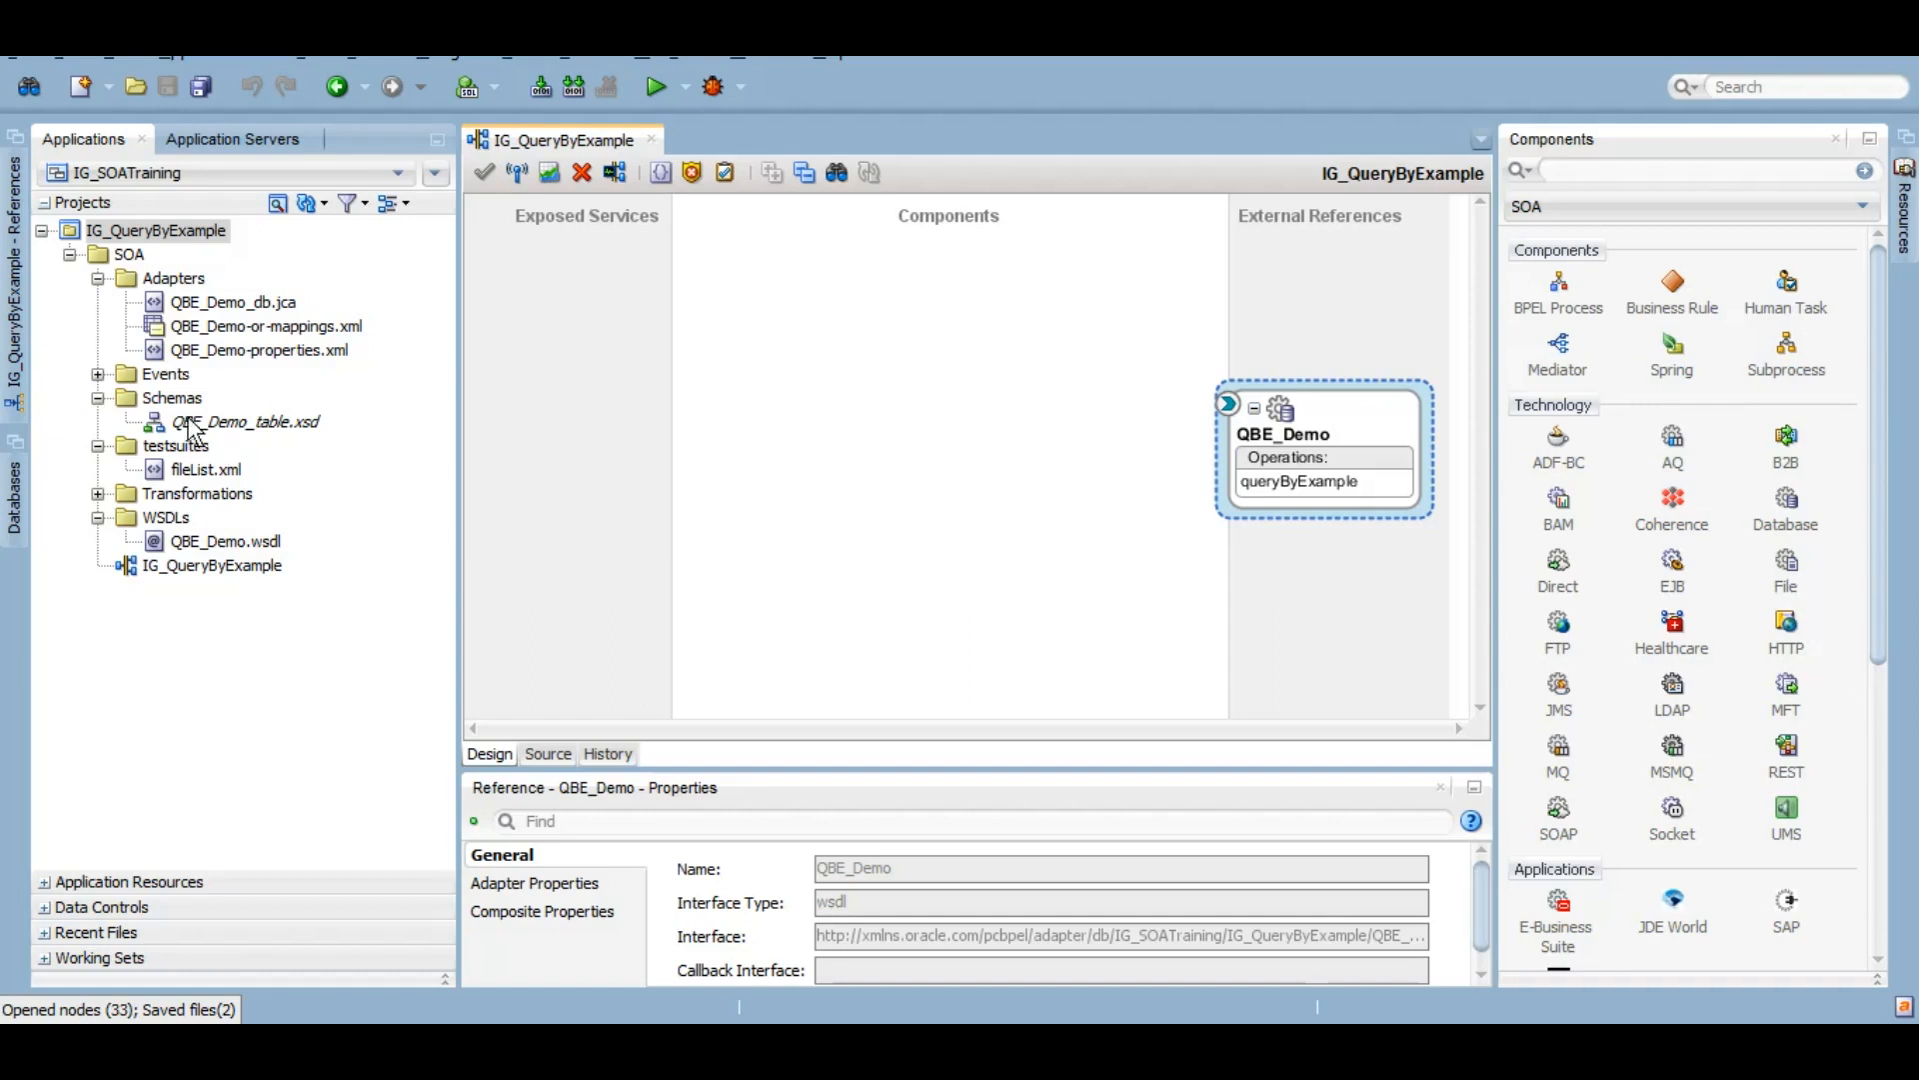
left_click(237, 424)
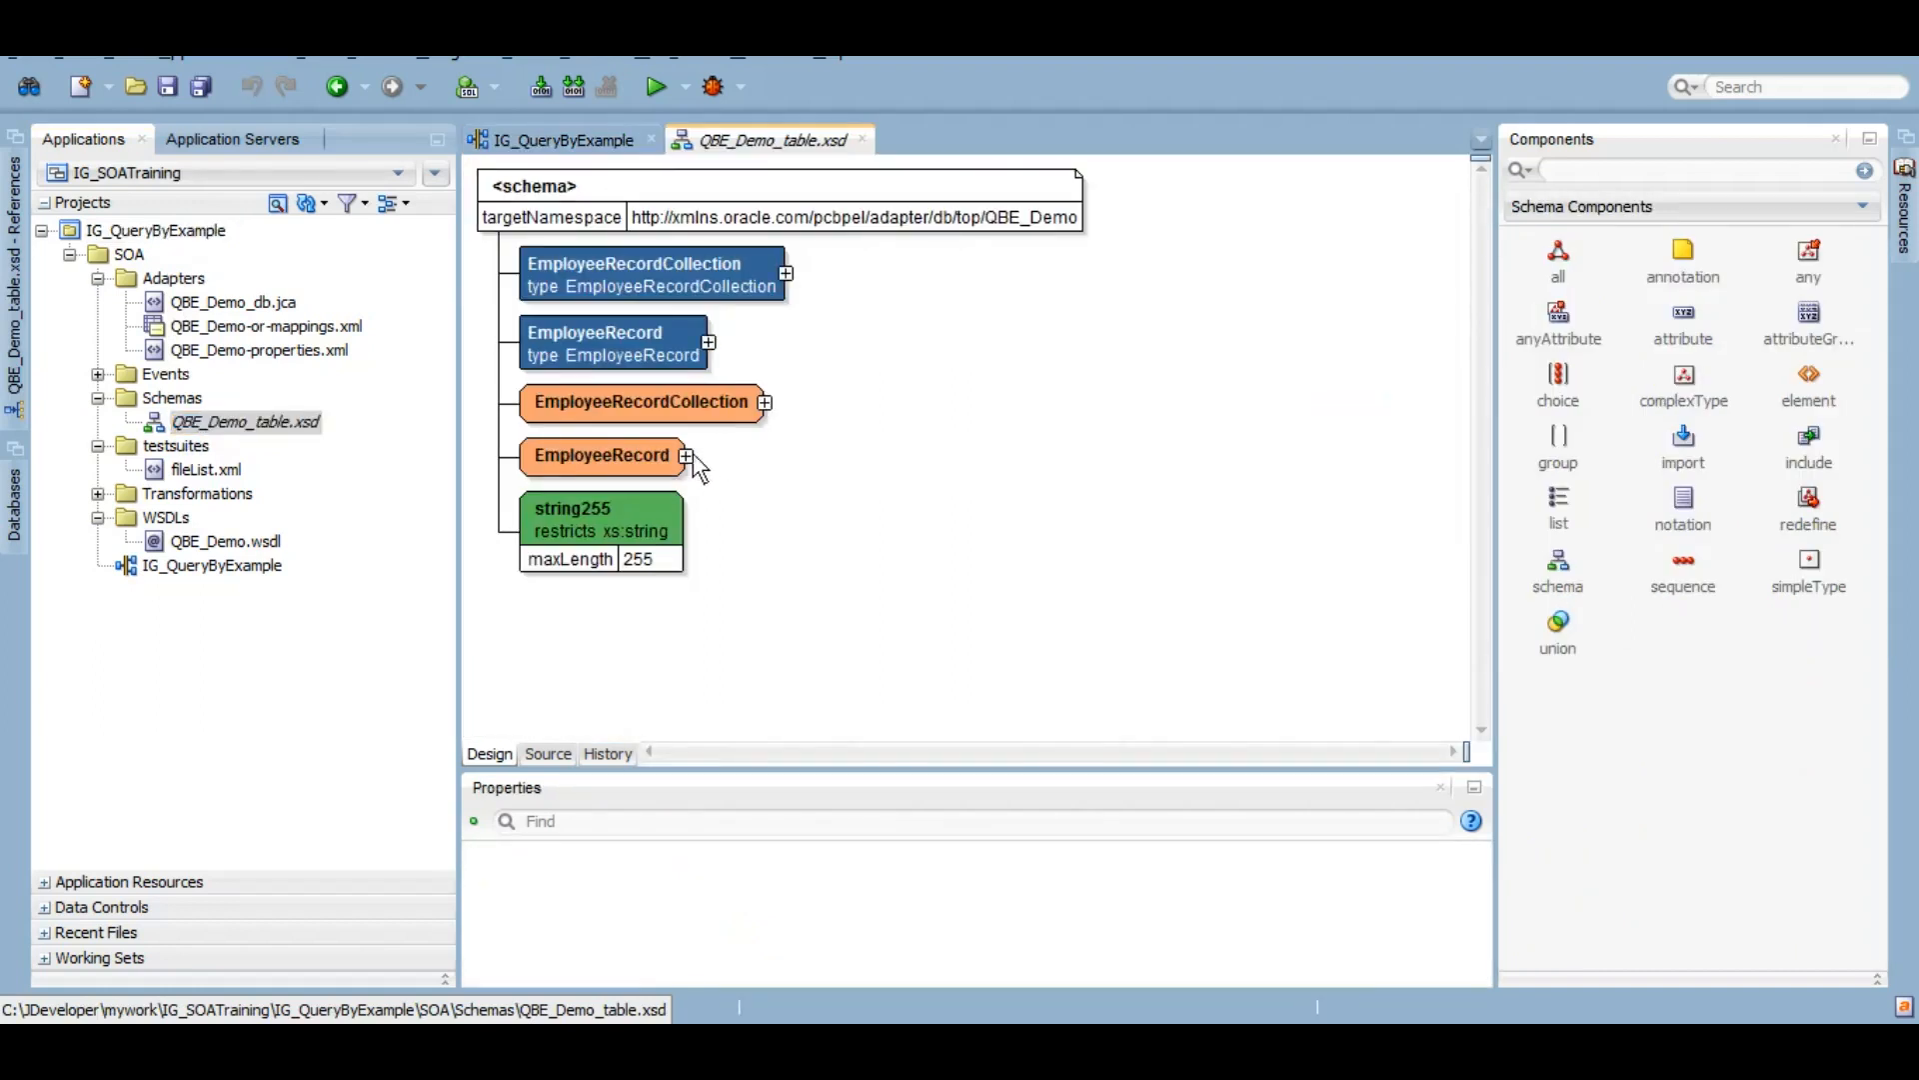
left_click(687, 456)
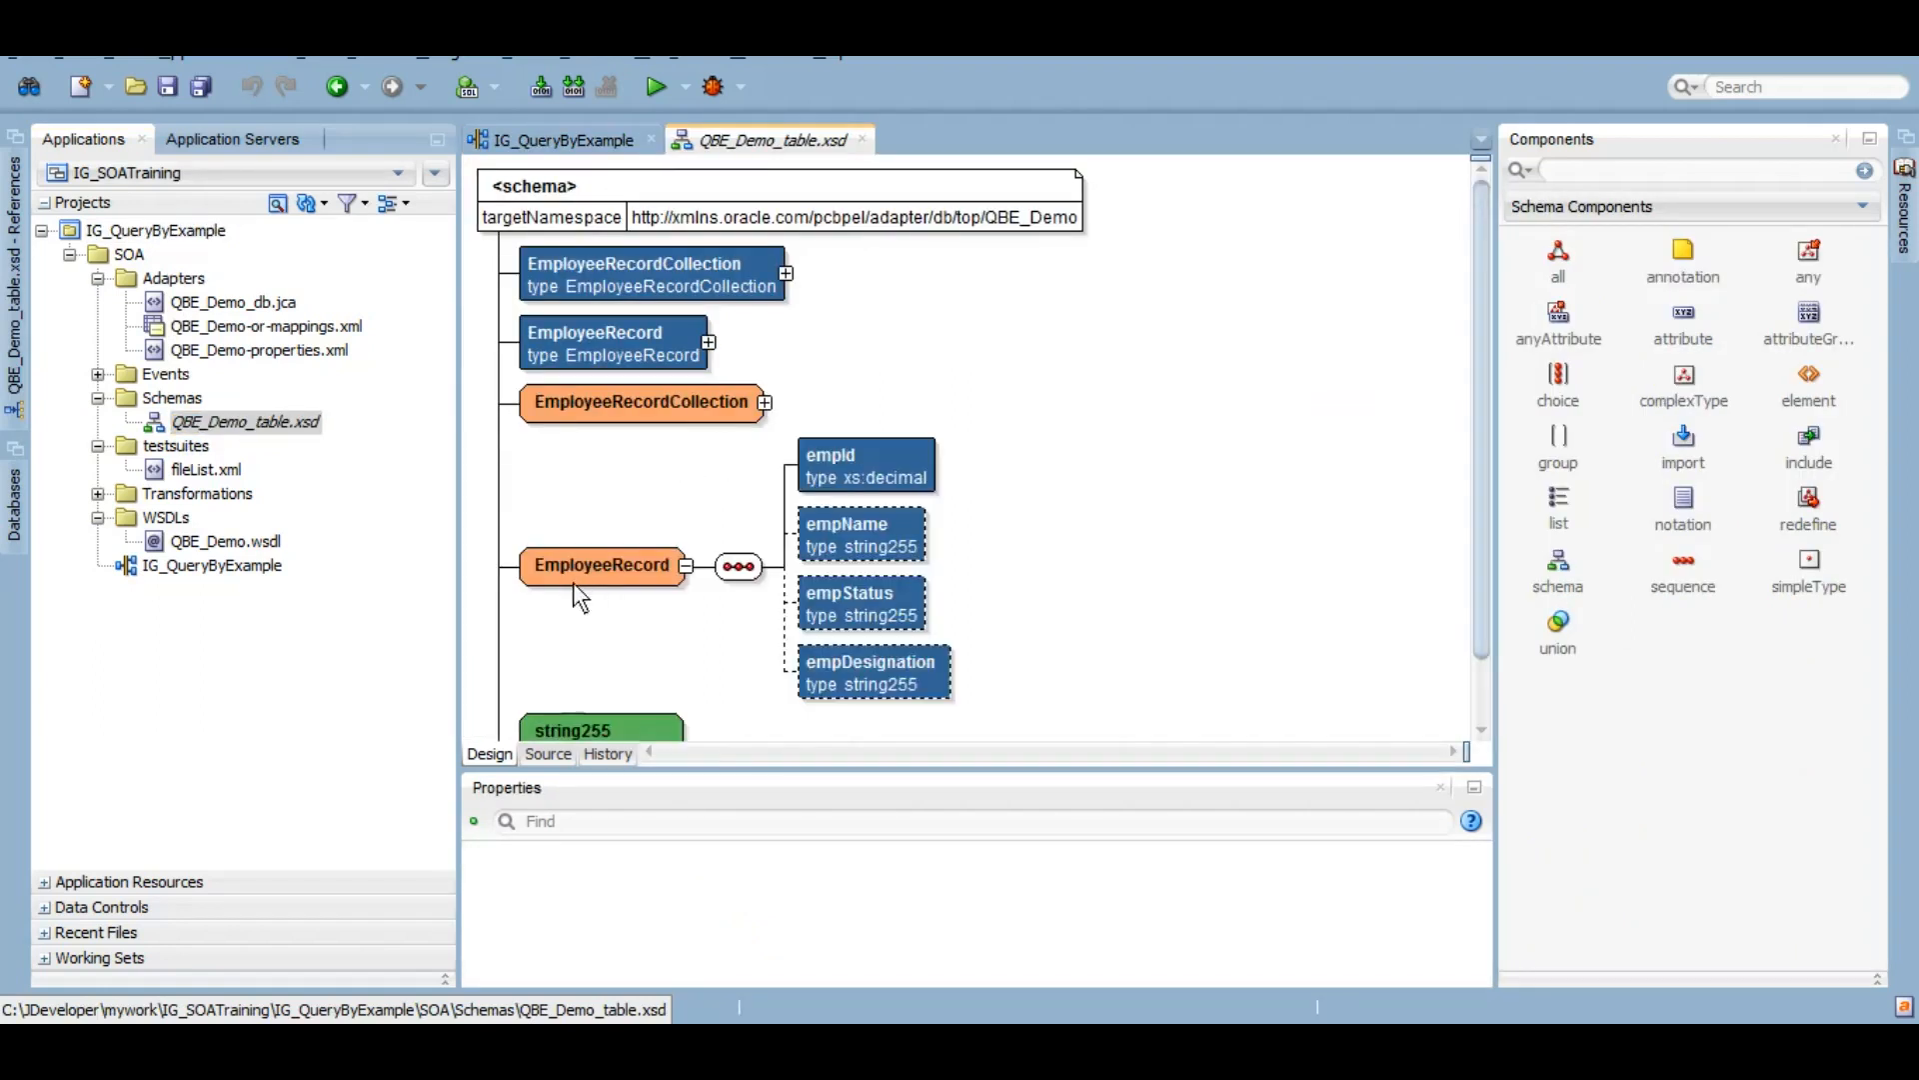
left_click(764, 403)
left_click(1080, 411)
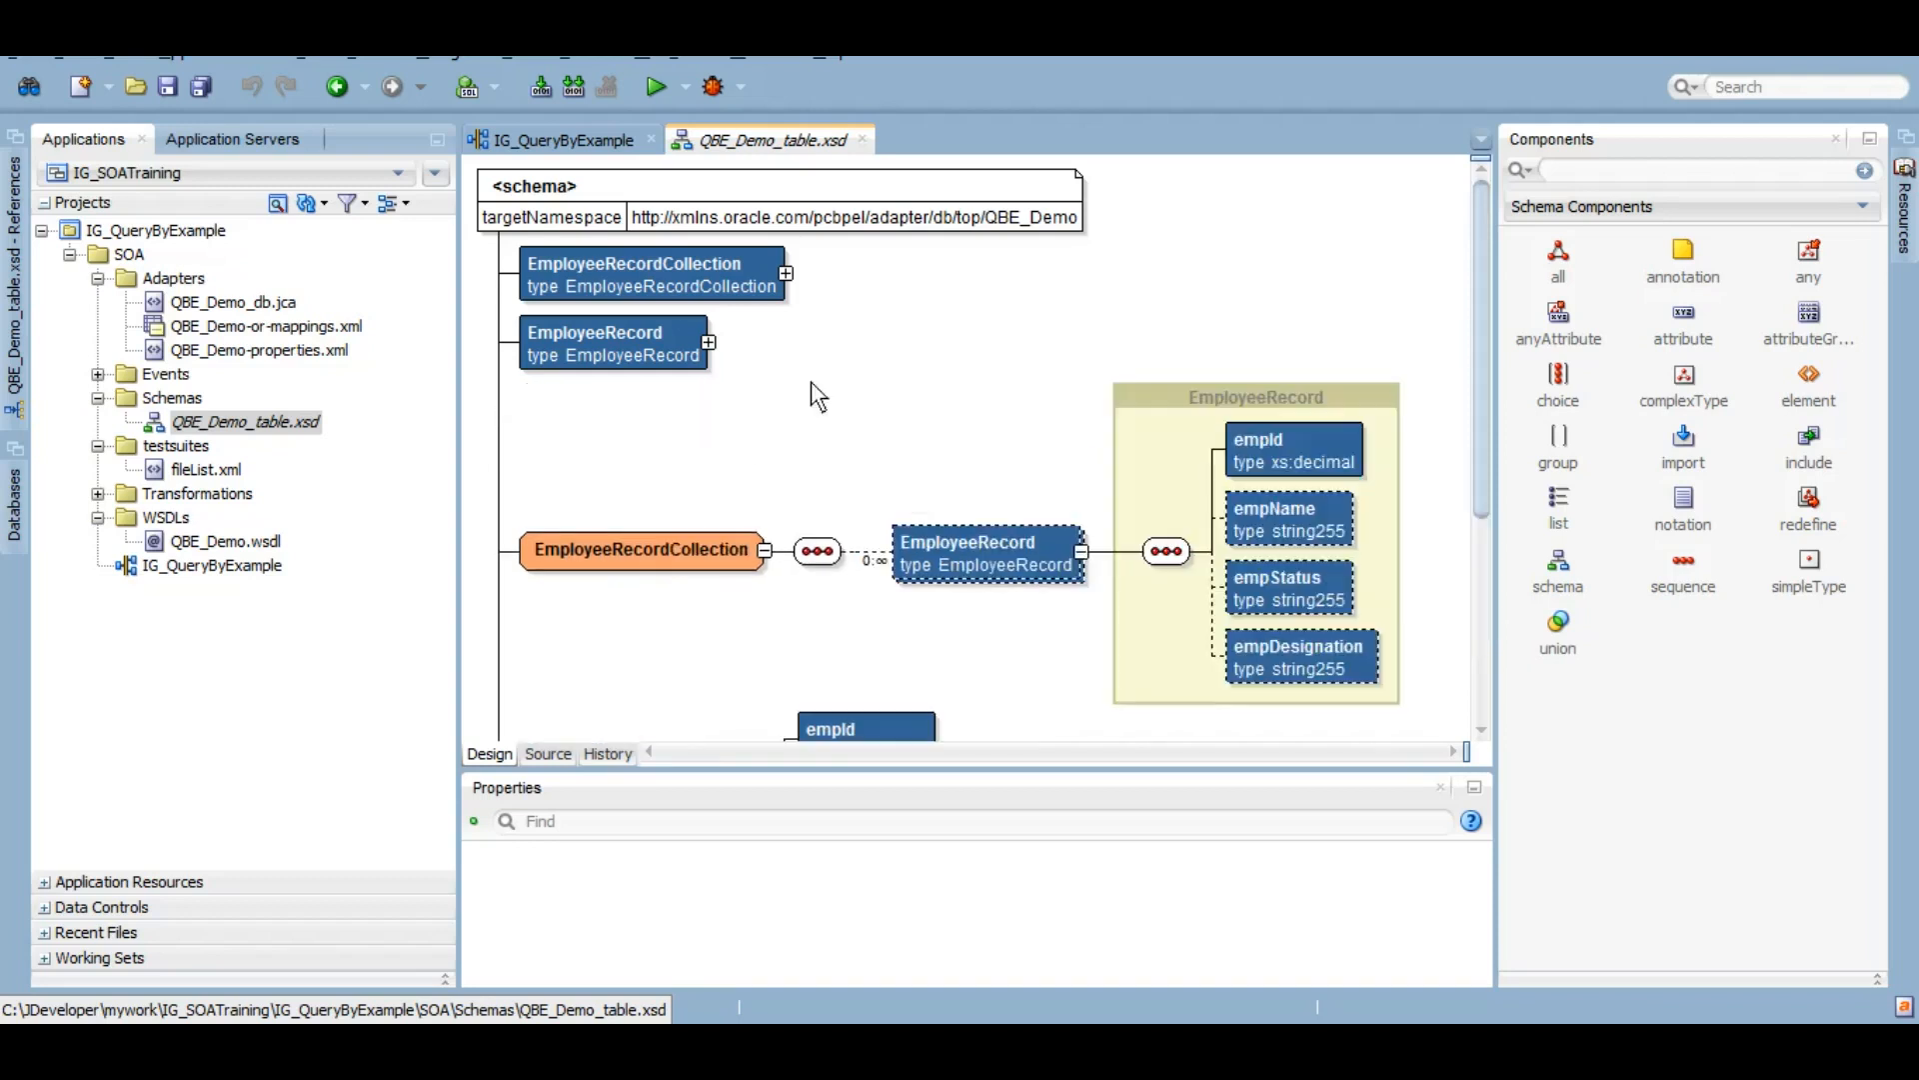
double_click(210, 566)
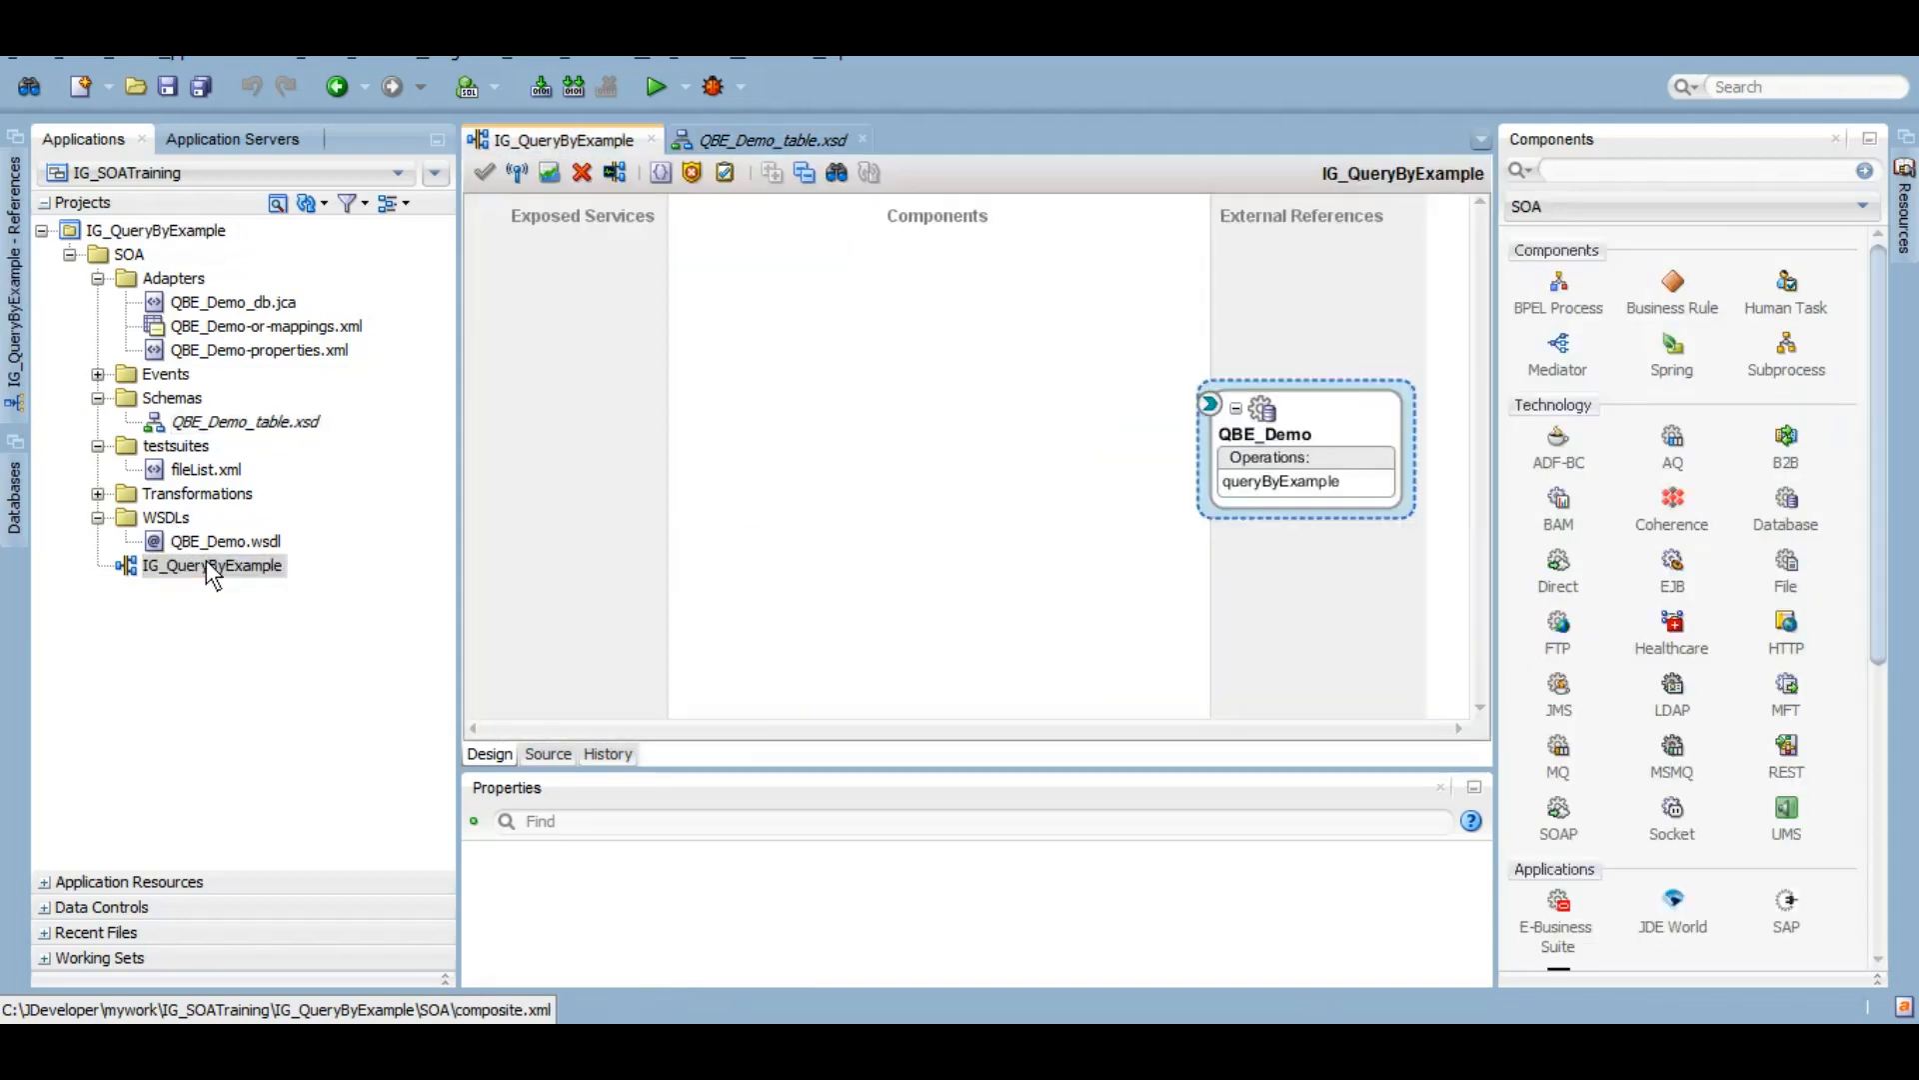
Step: Insert a BPEL process named BPELProcess using the Synchronous template
right_click(834, 404)
mouse_move(914, 416)
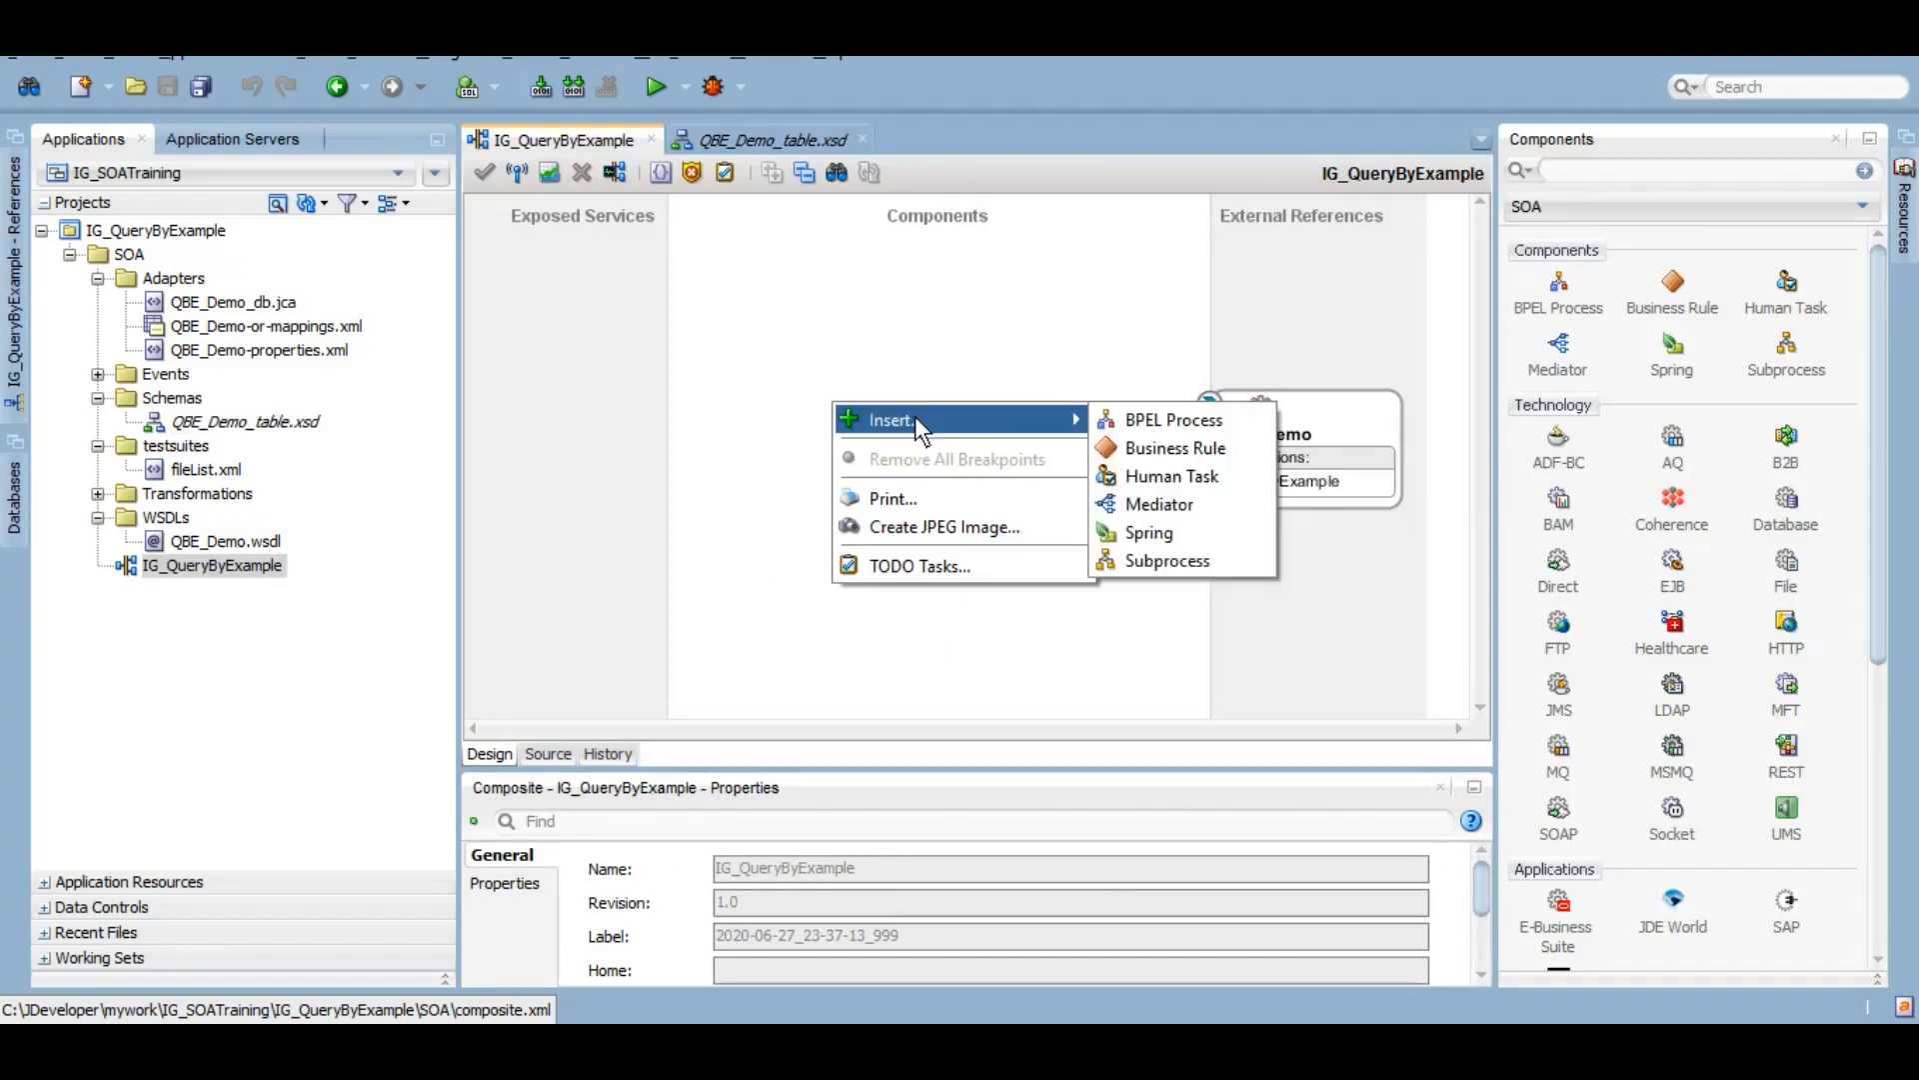
left_click(1120, 420)
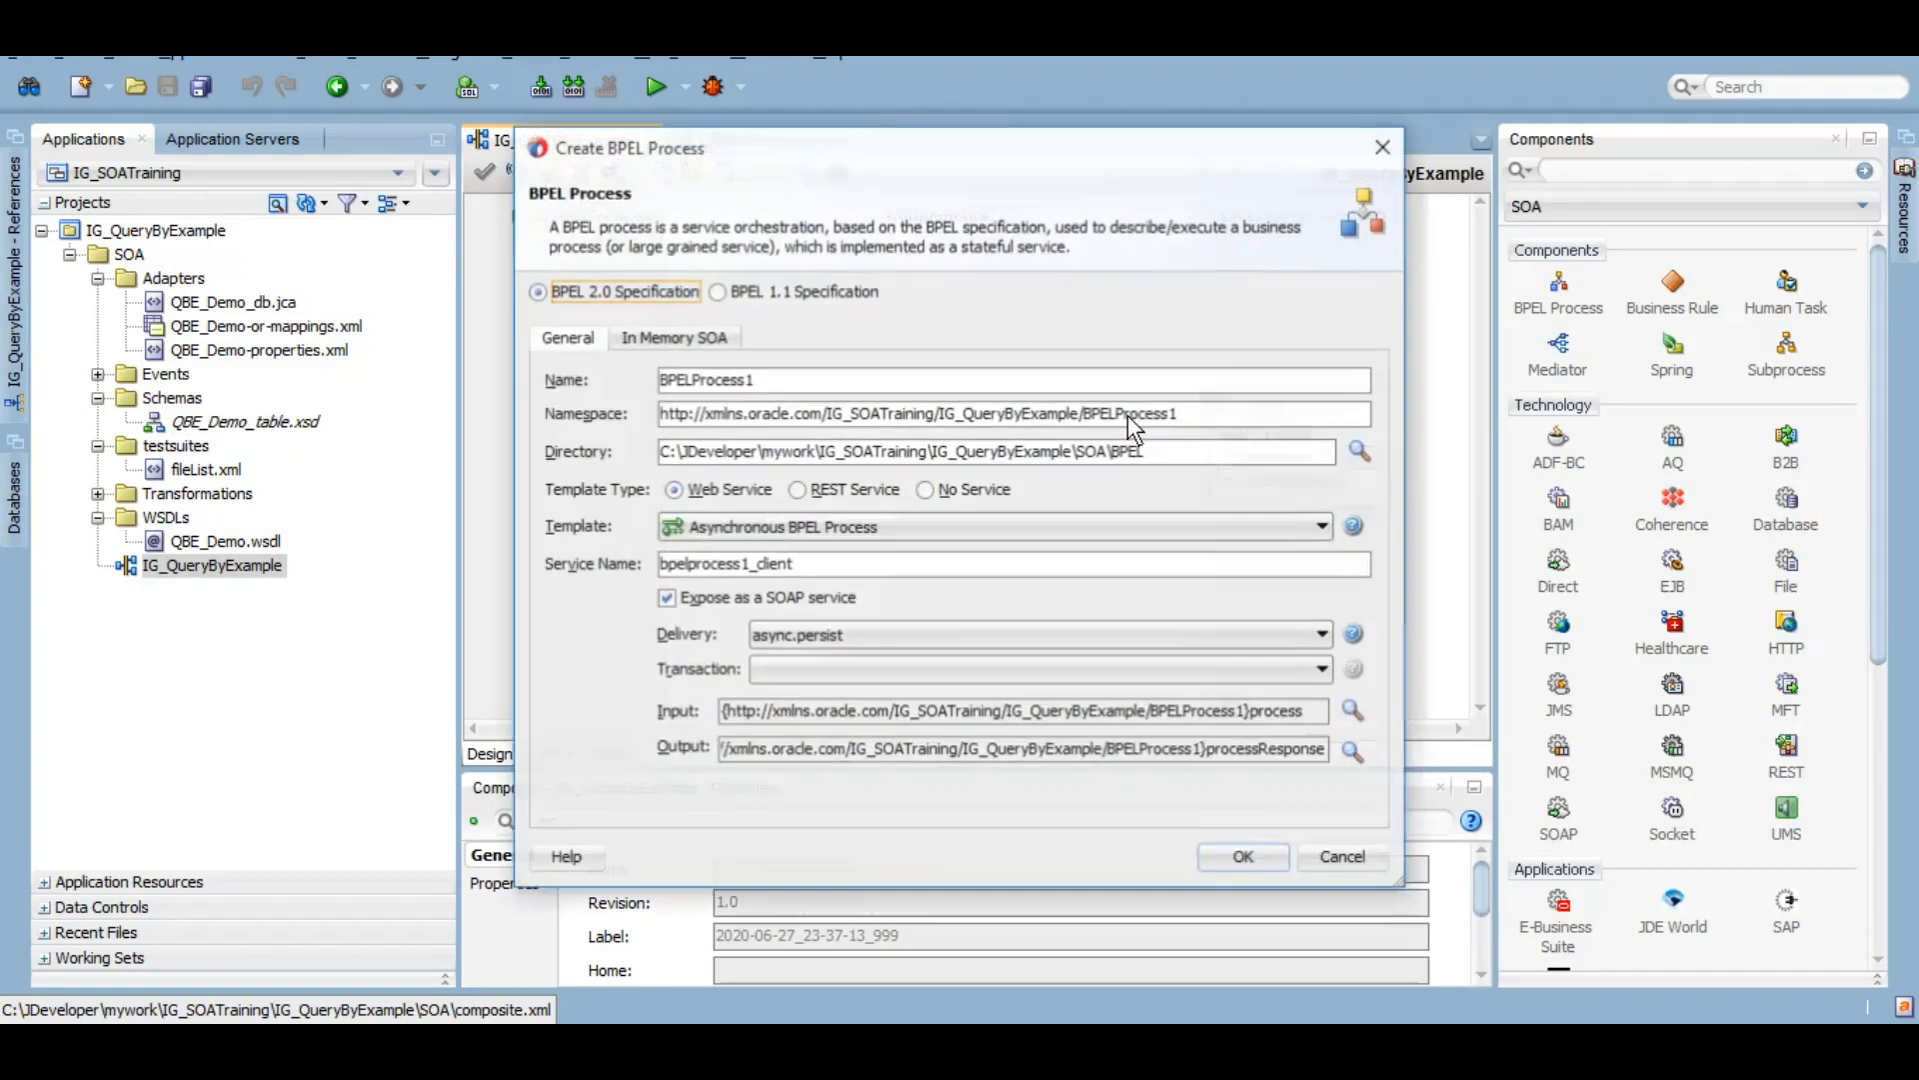
left_click(844, 379)
key("BackSpace")
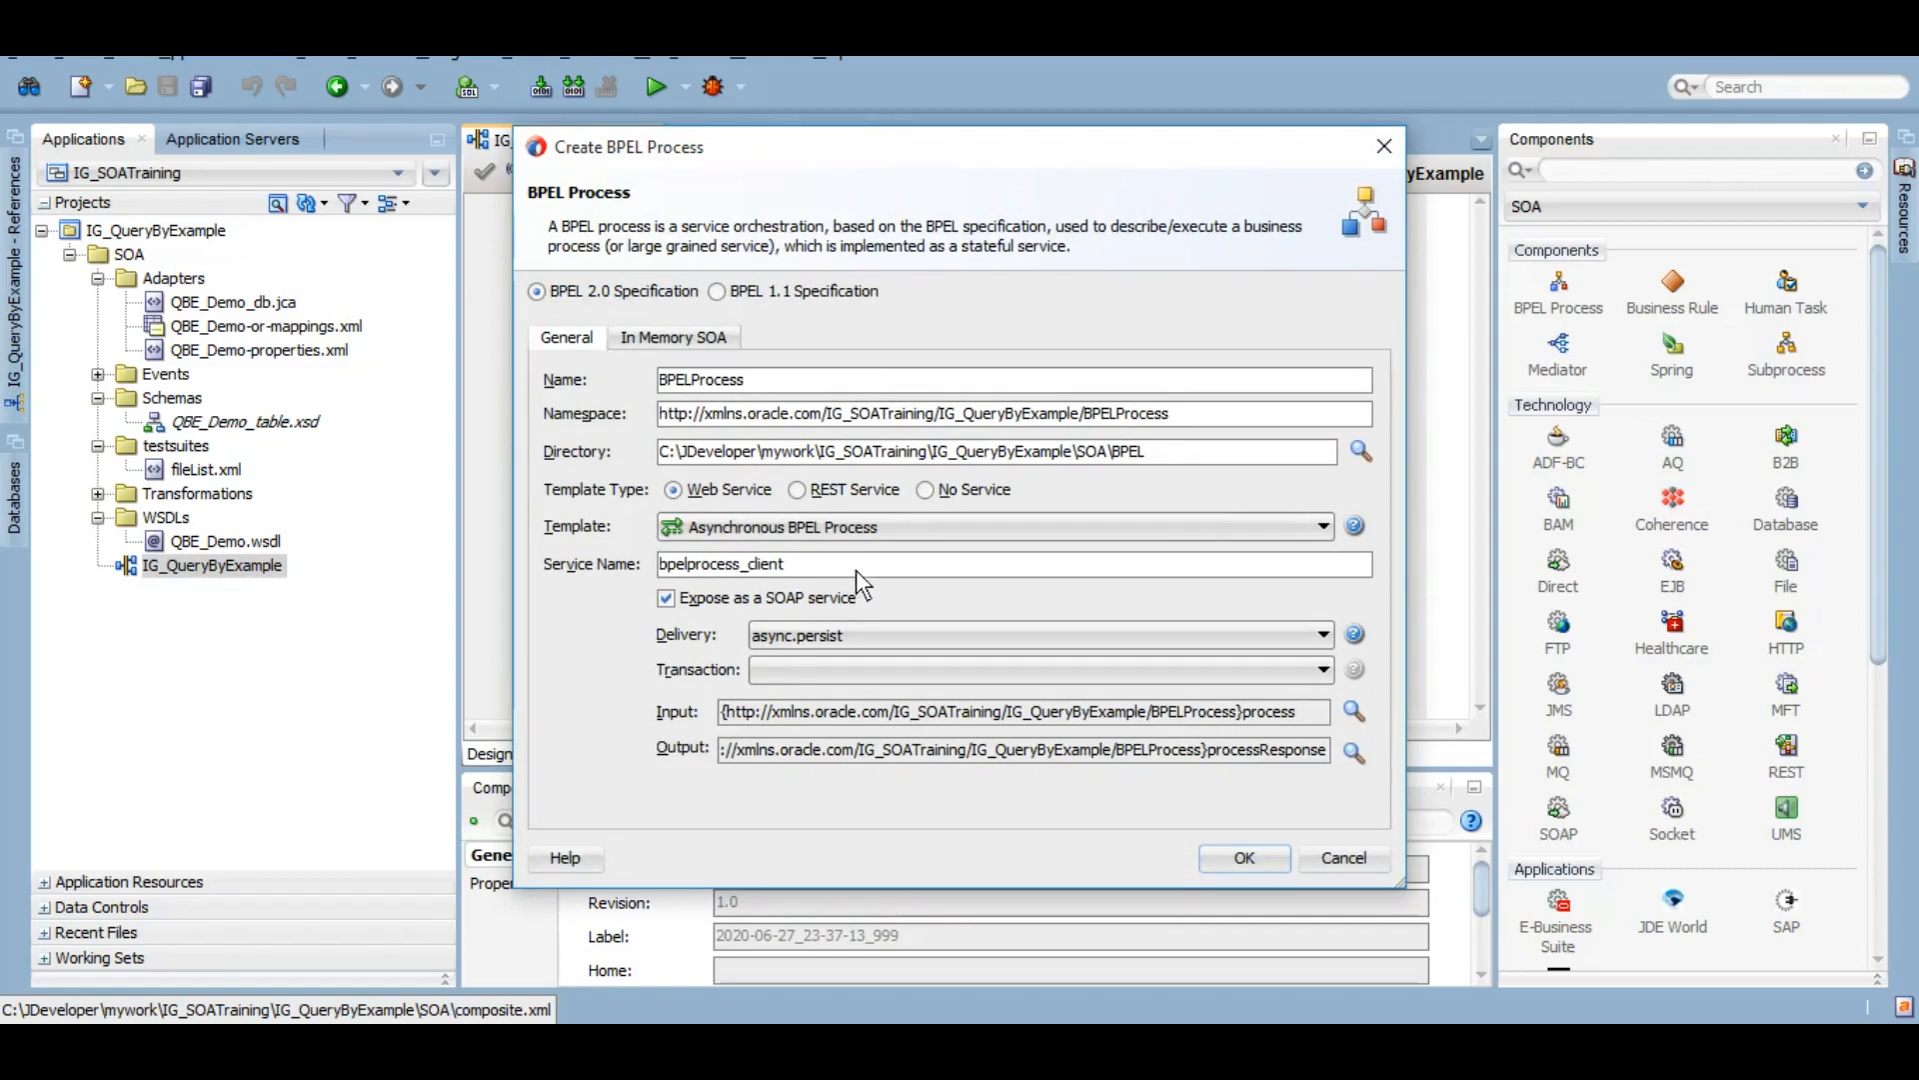
left_click(939, 525)
left_click(802, 573)
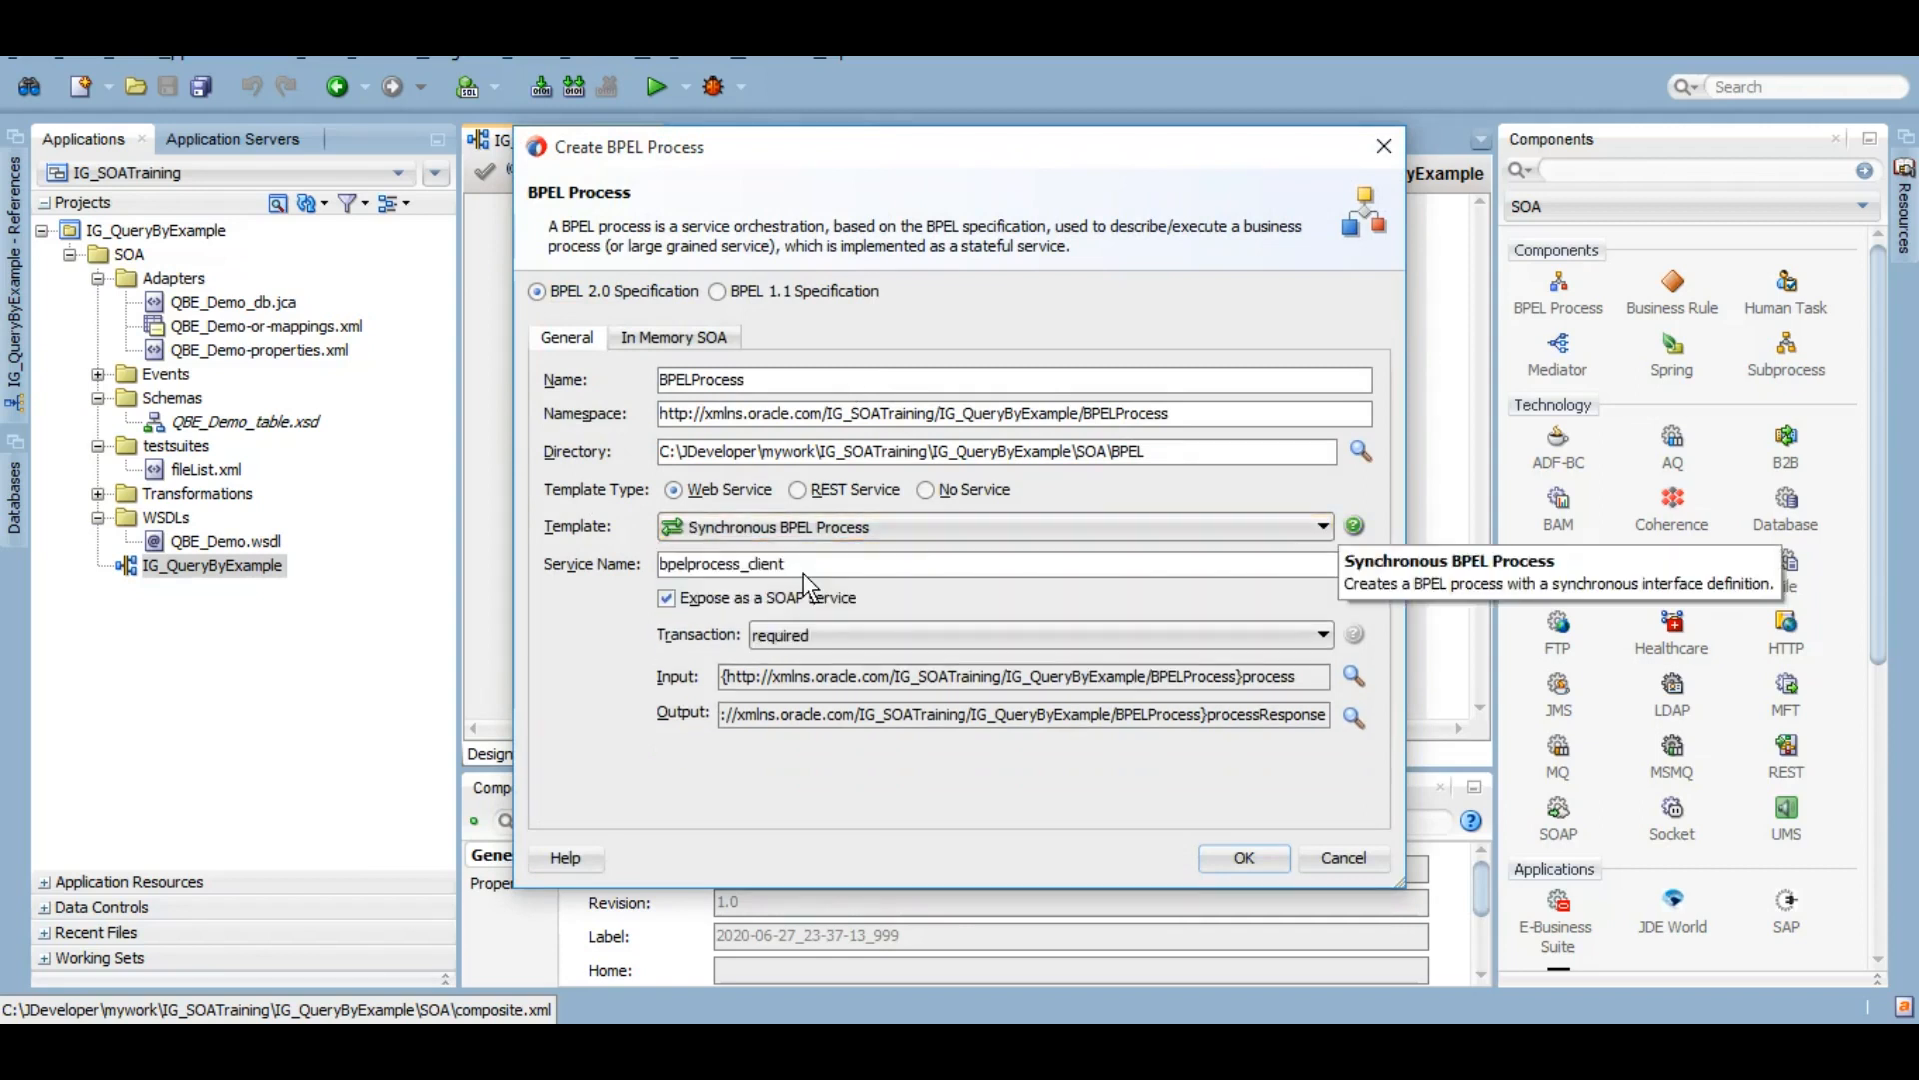
Step: Set EmployeeRecord as input and EmployeeRecordCollection as output from QBE_Demo_table.xsd, then create the process
left_click(1357, 673)
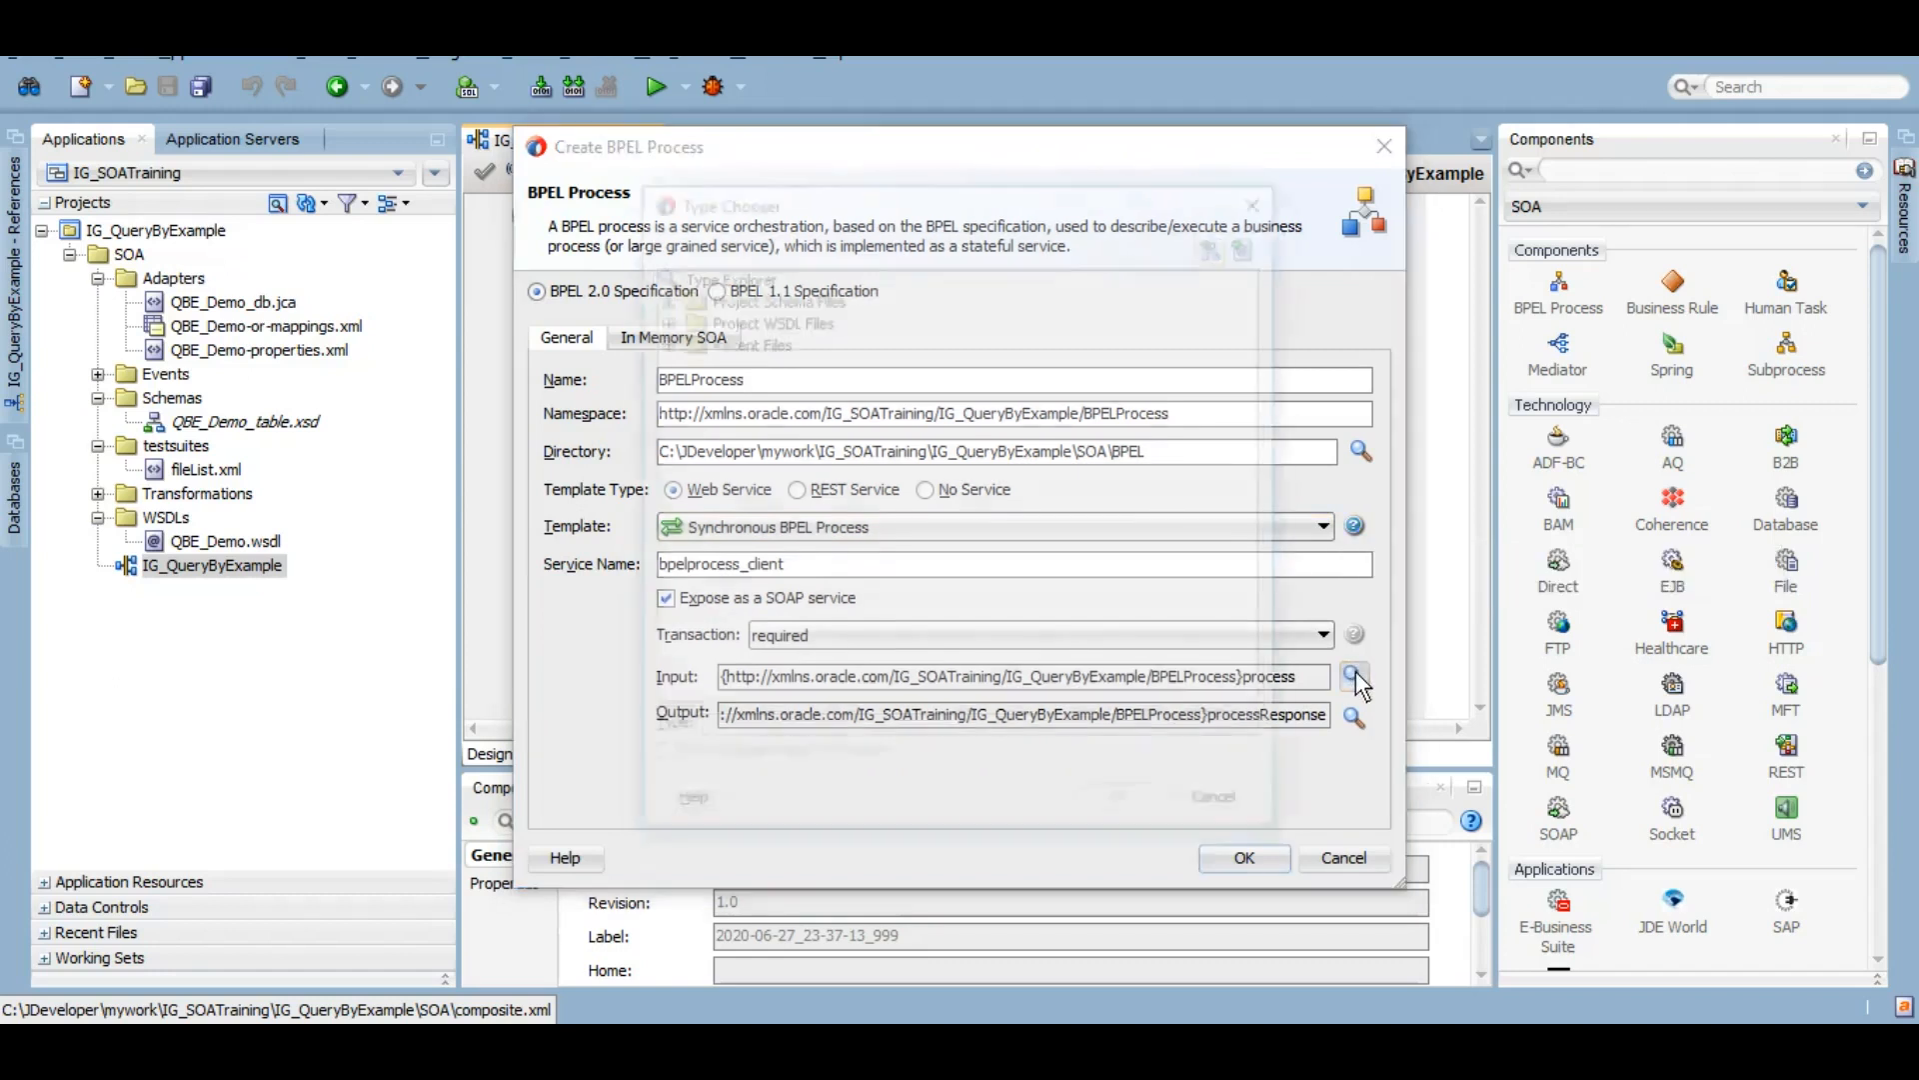
left_click(659, 295)
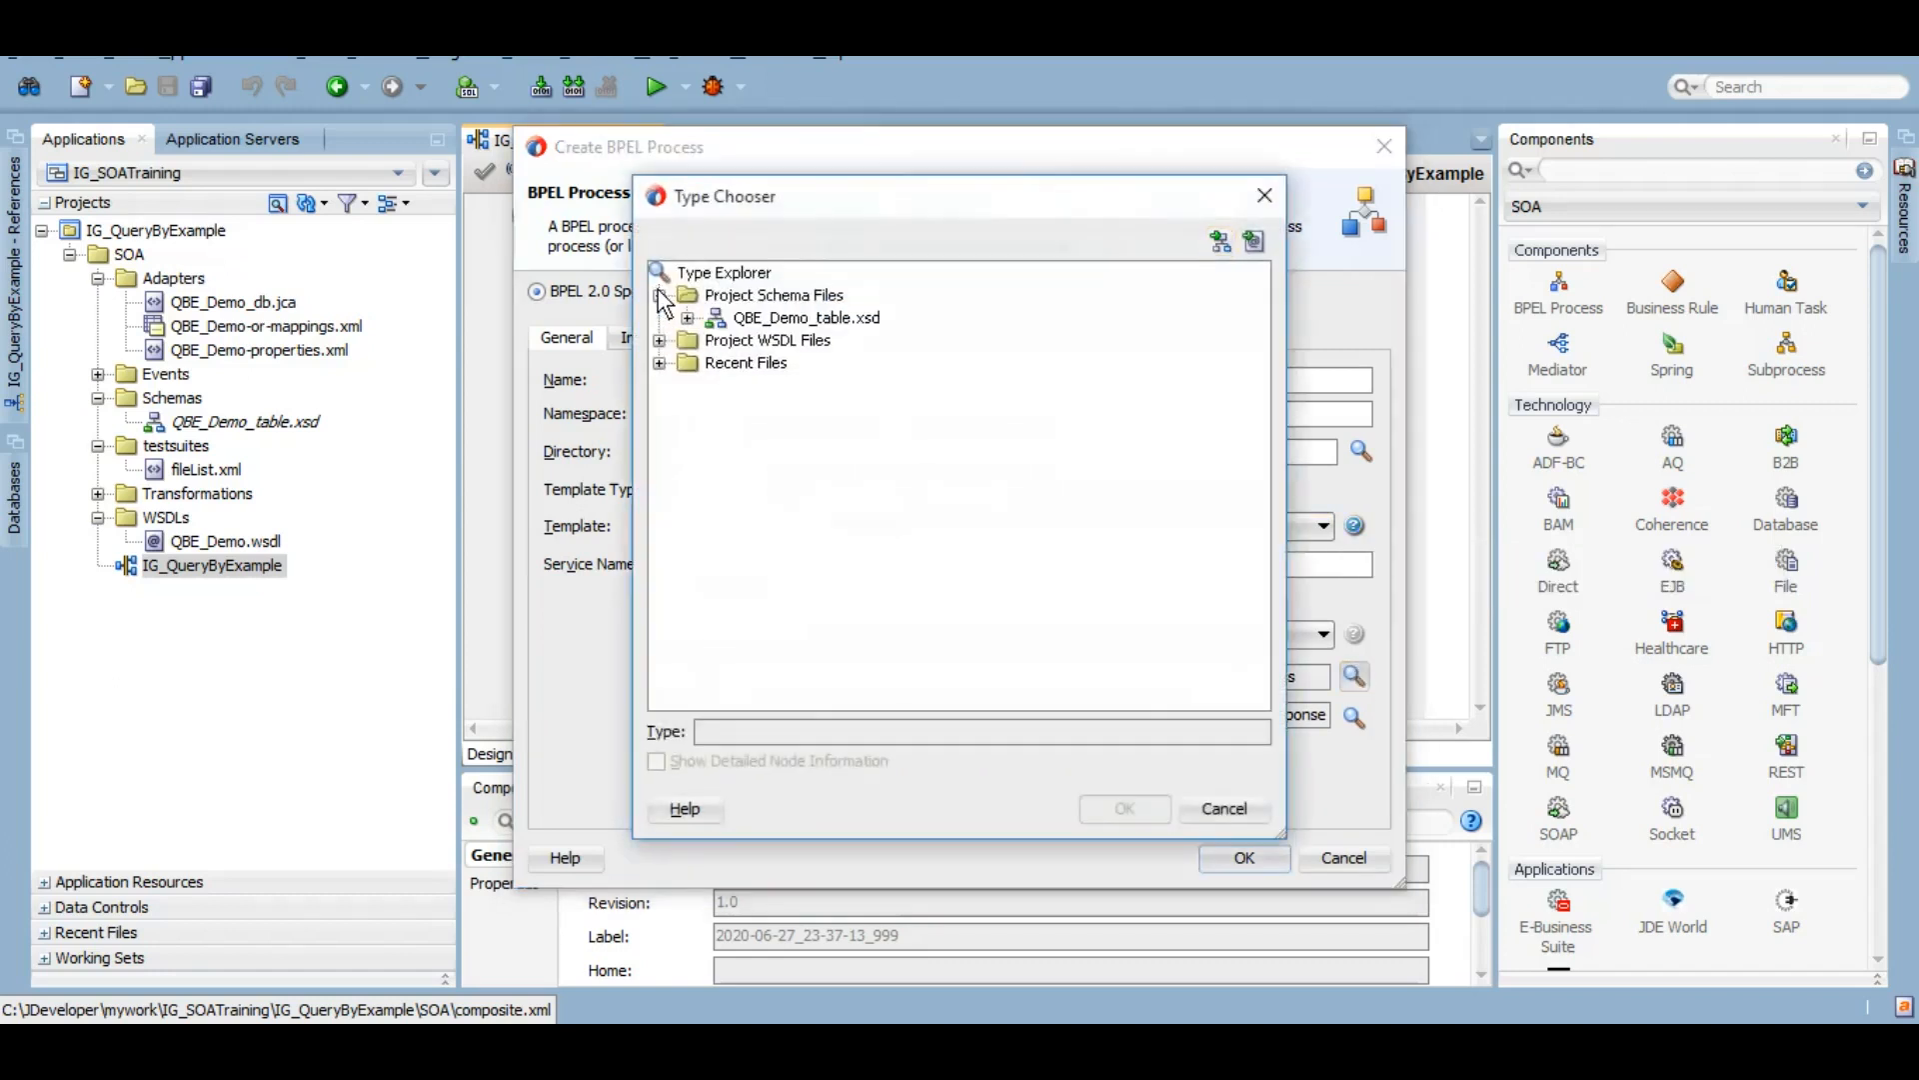
left_click(687, 318)
left_click(840, 344)
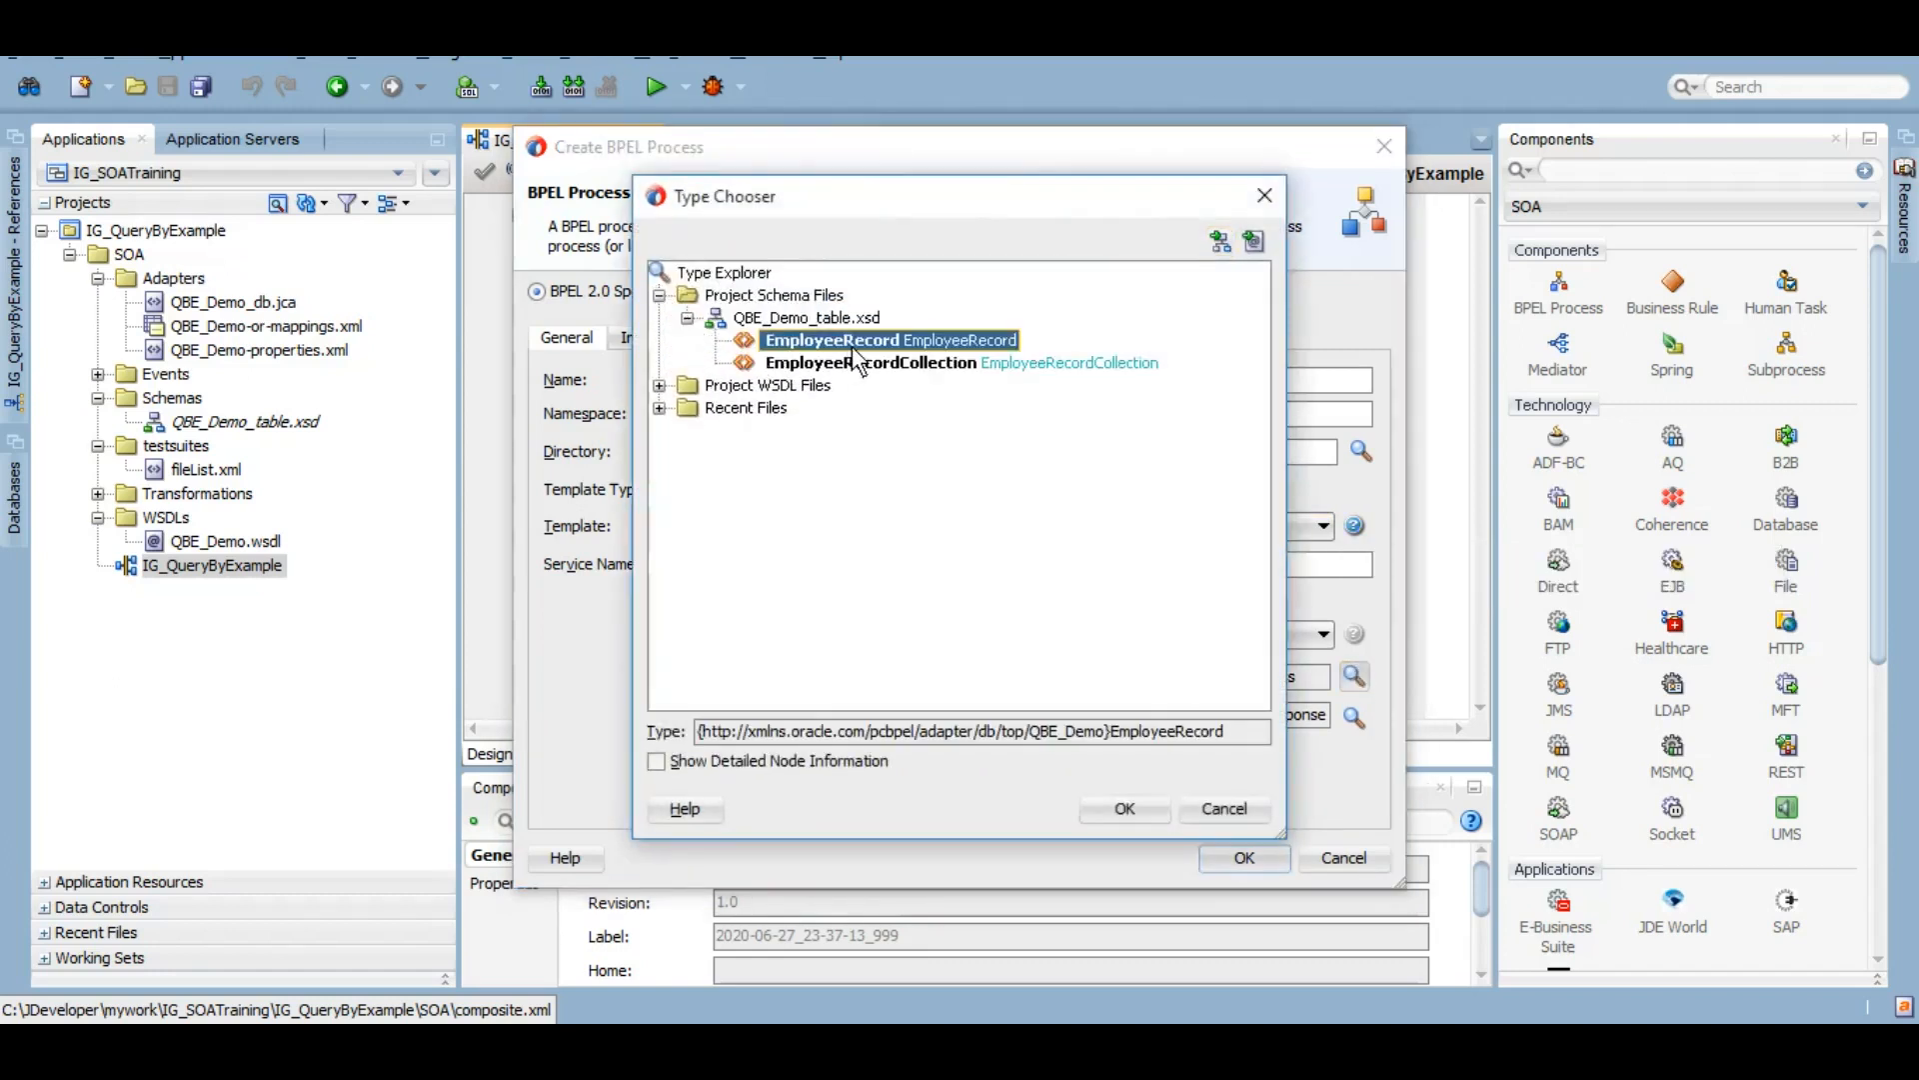
left_click(1139, 798)
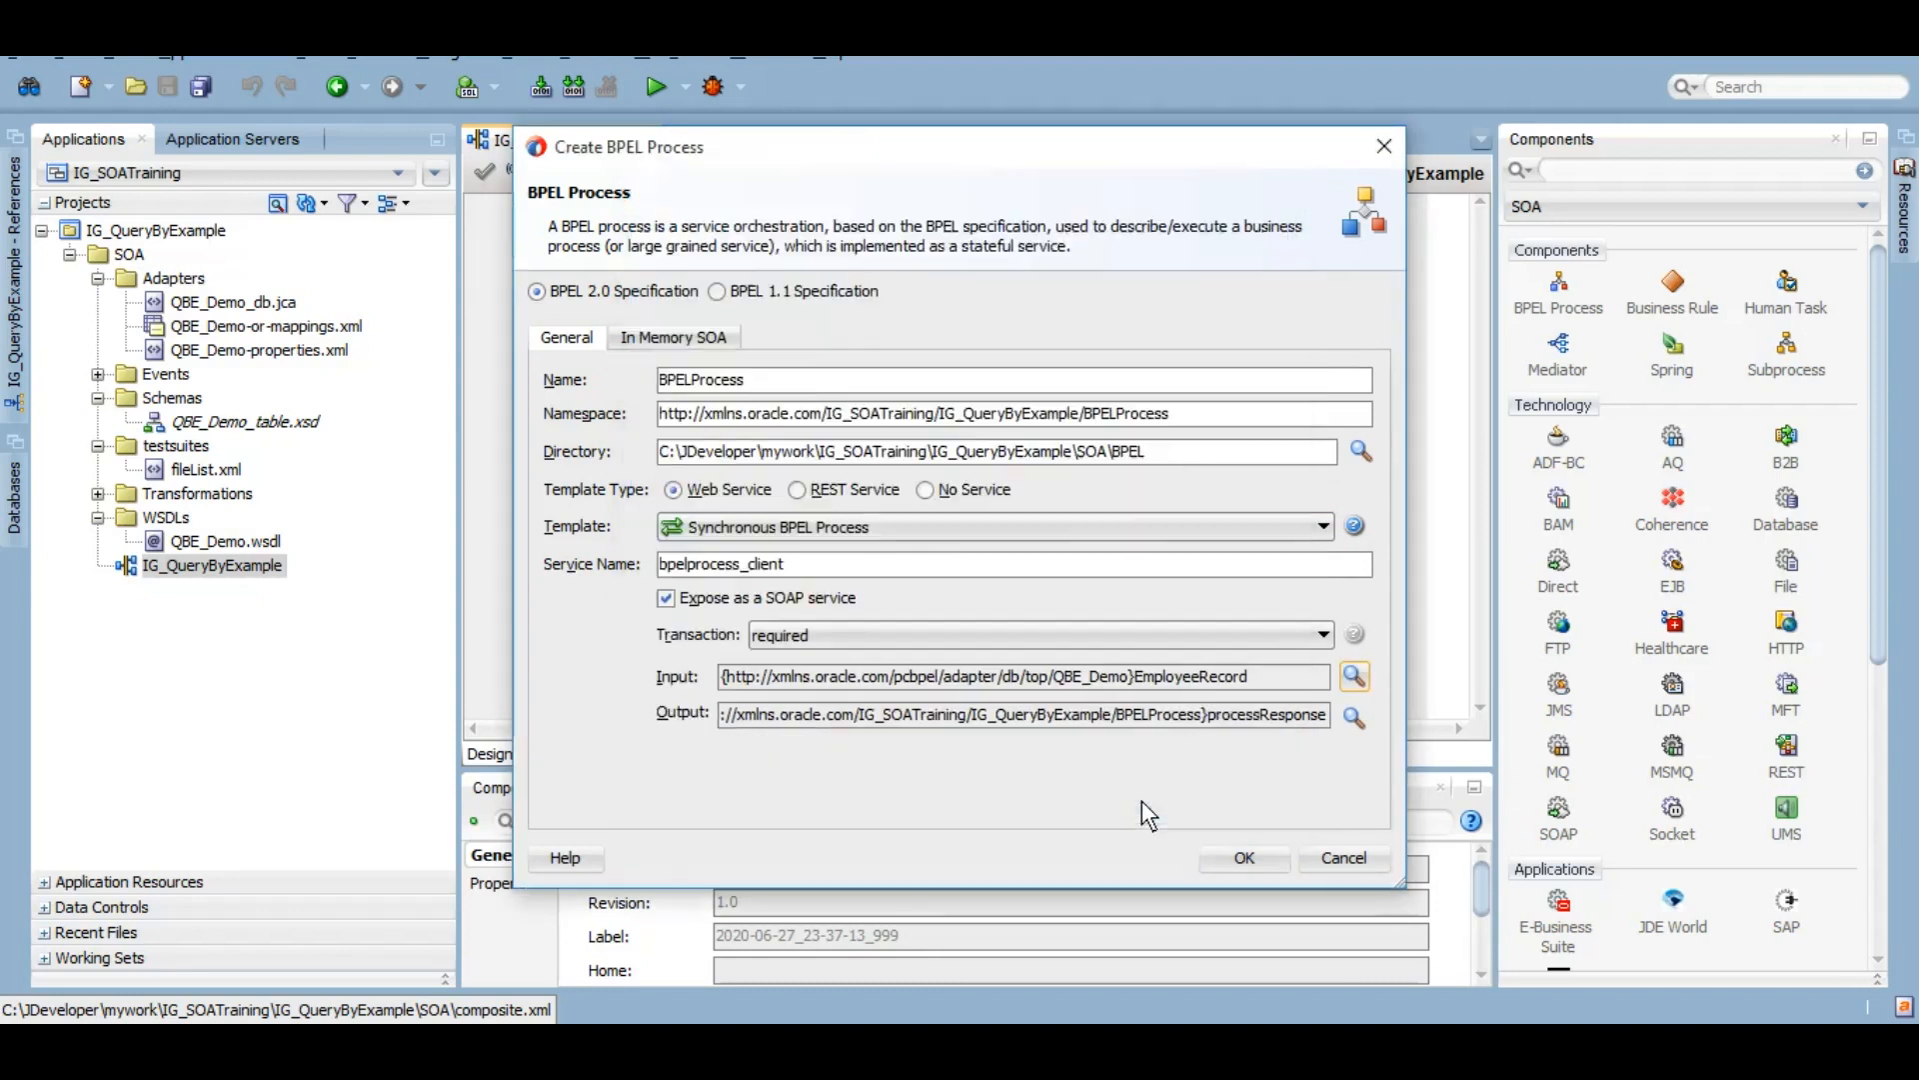
left_click(1355, 716)
left_click(688, 319)
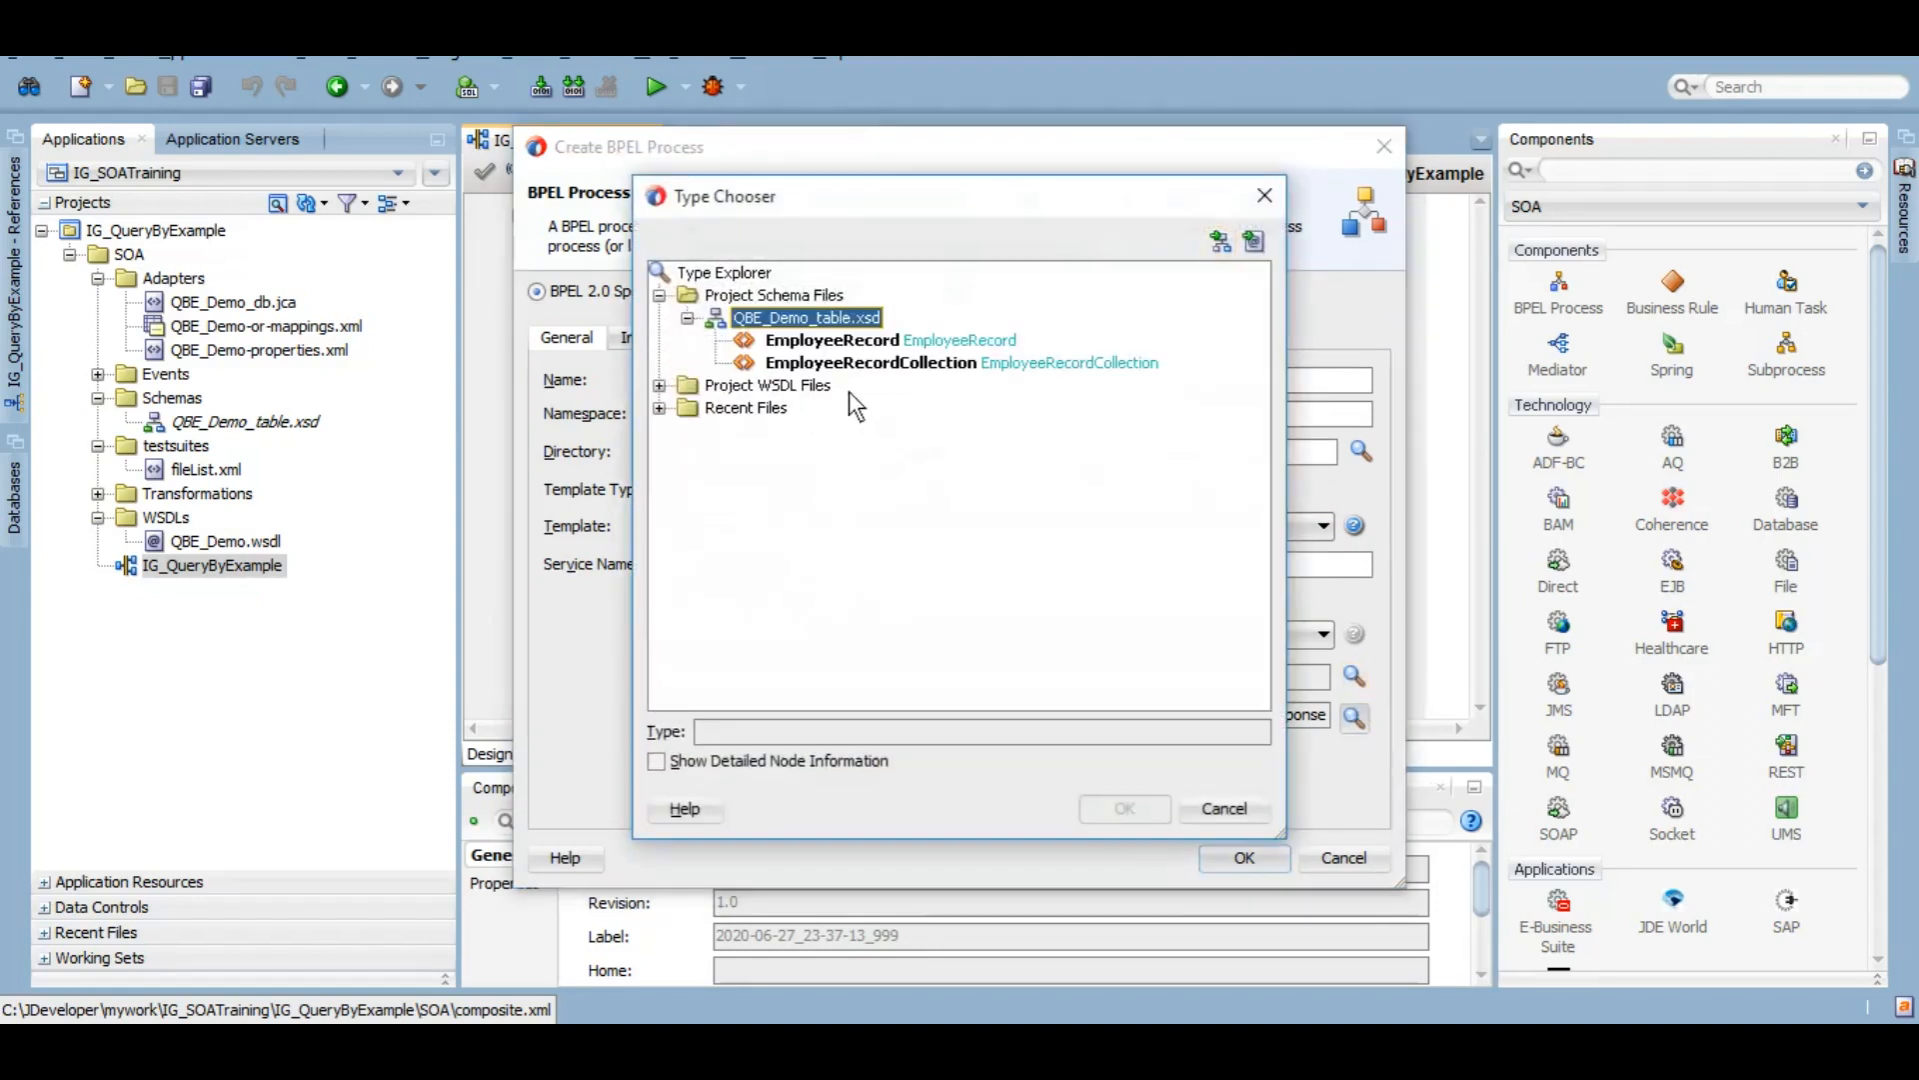
left_click(879, 366)
left_click(1118, 812)
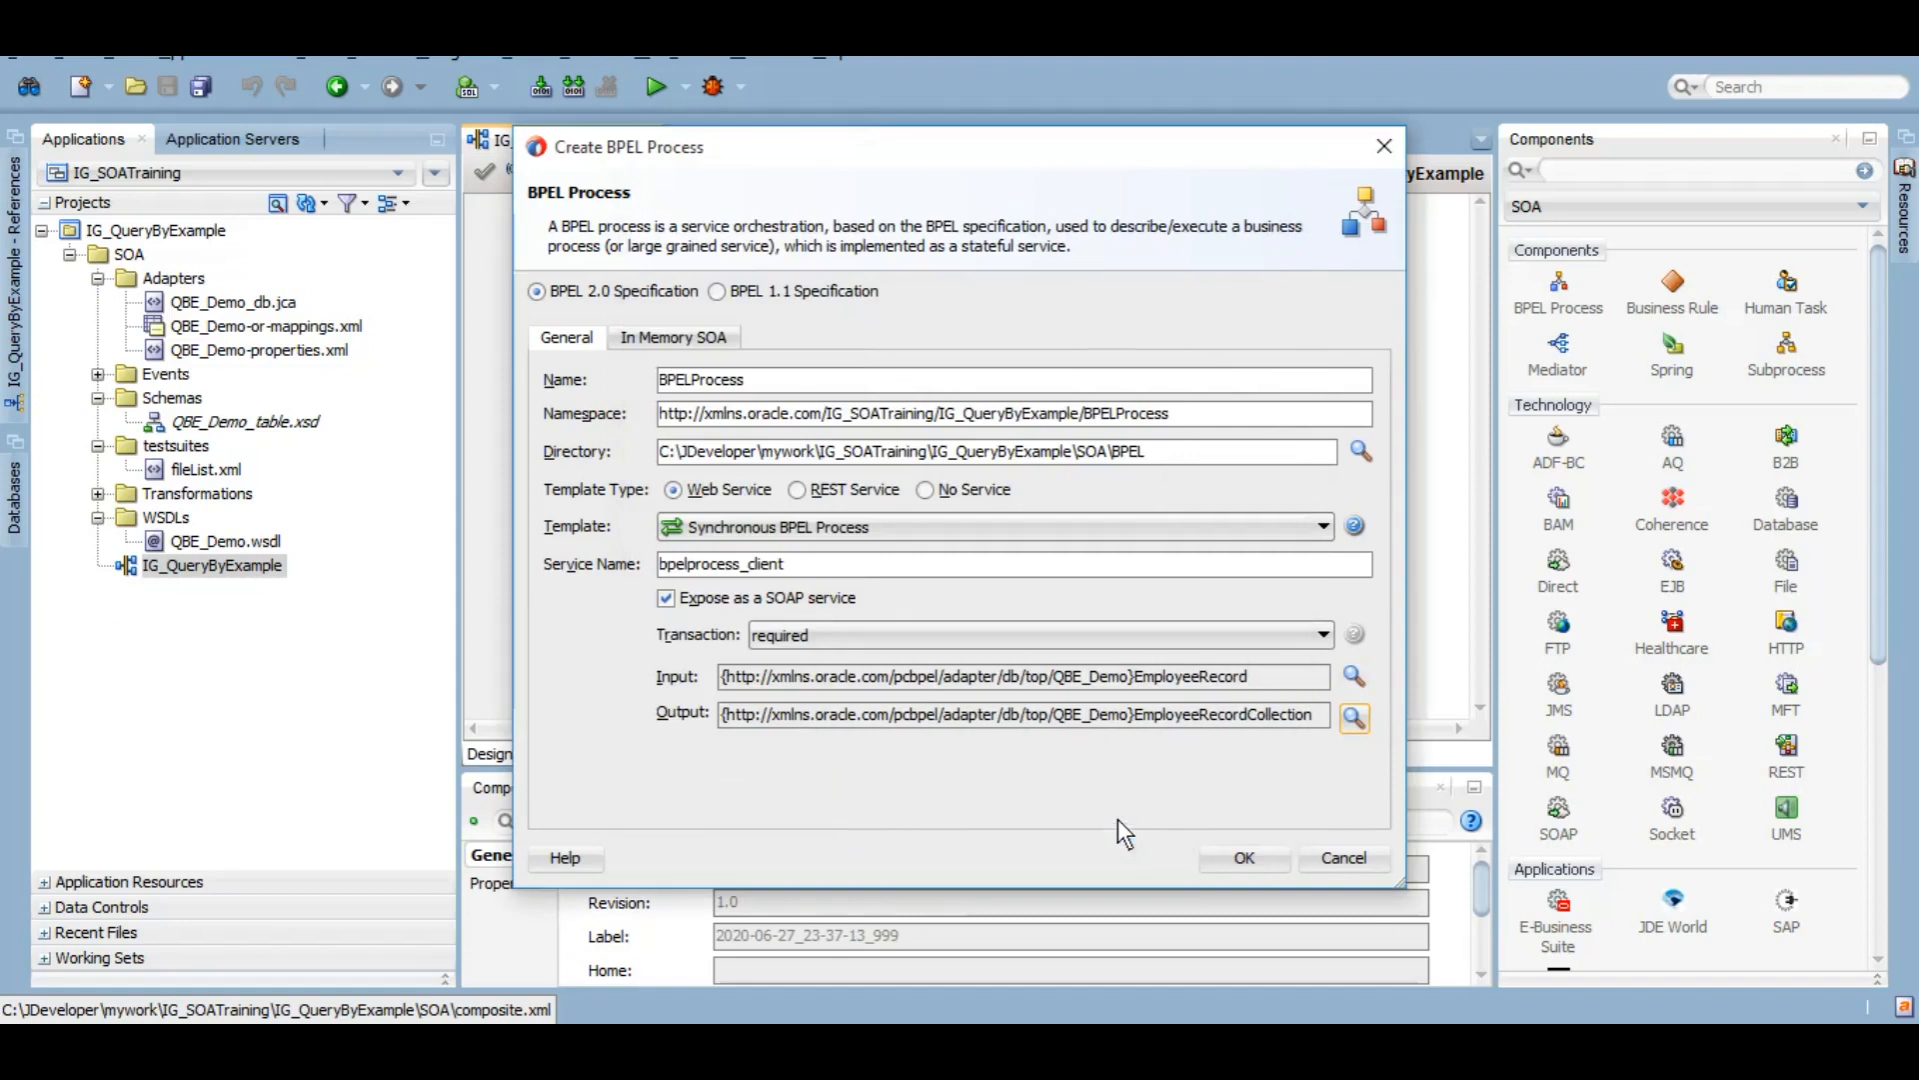
left_click(1244, 857)
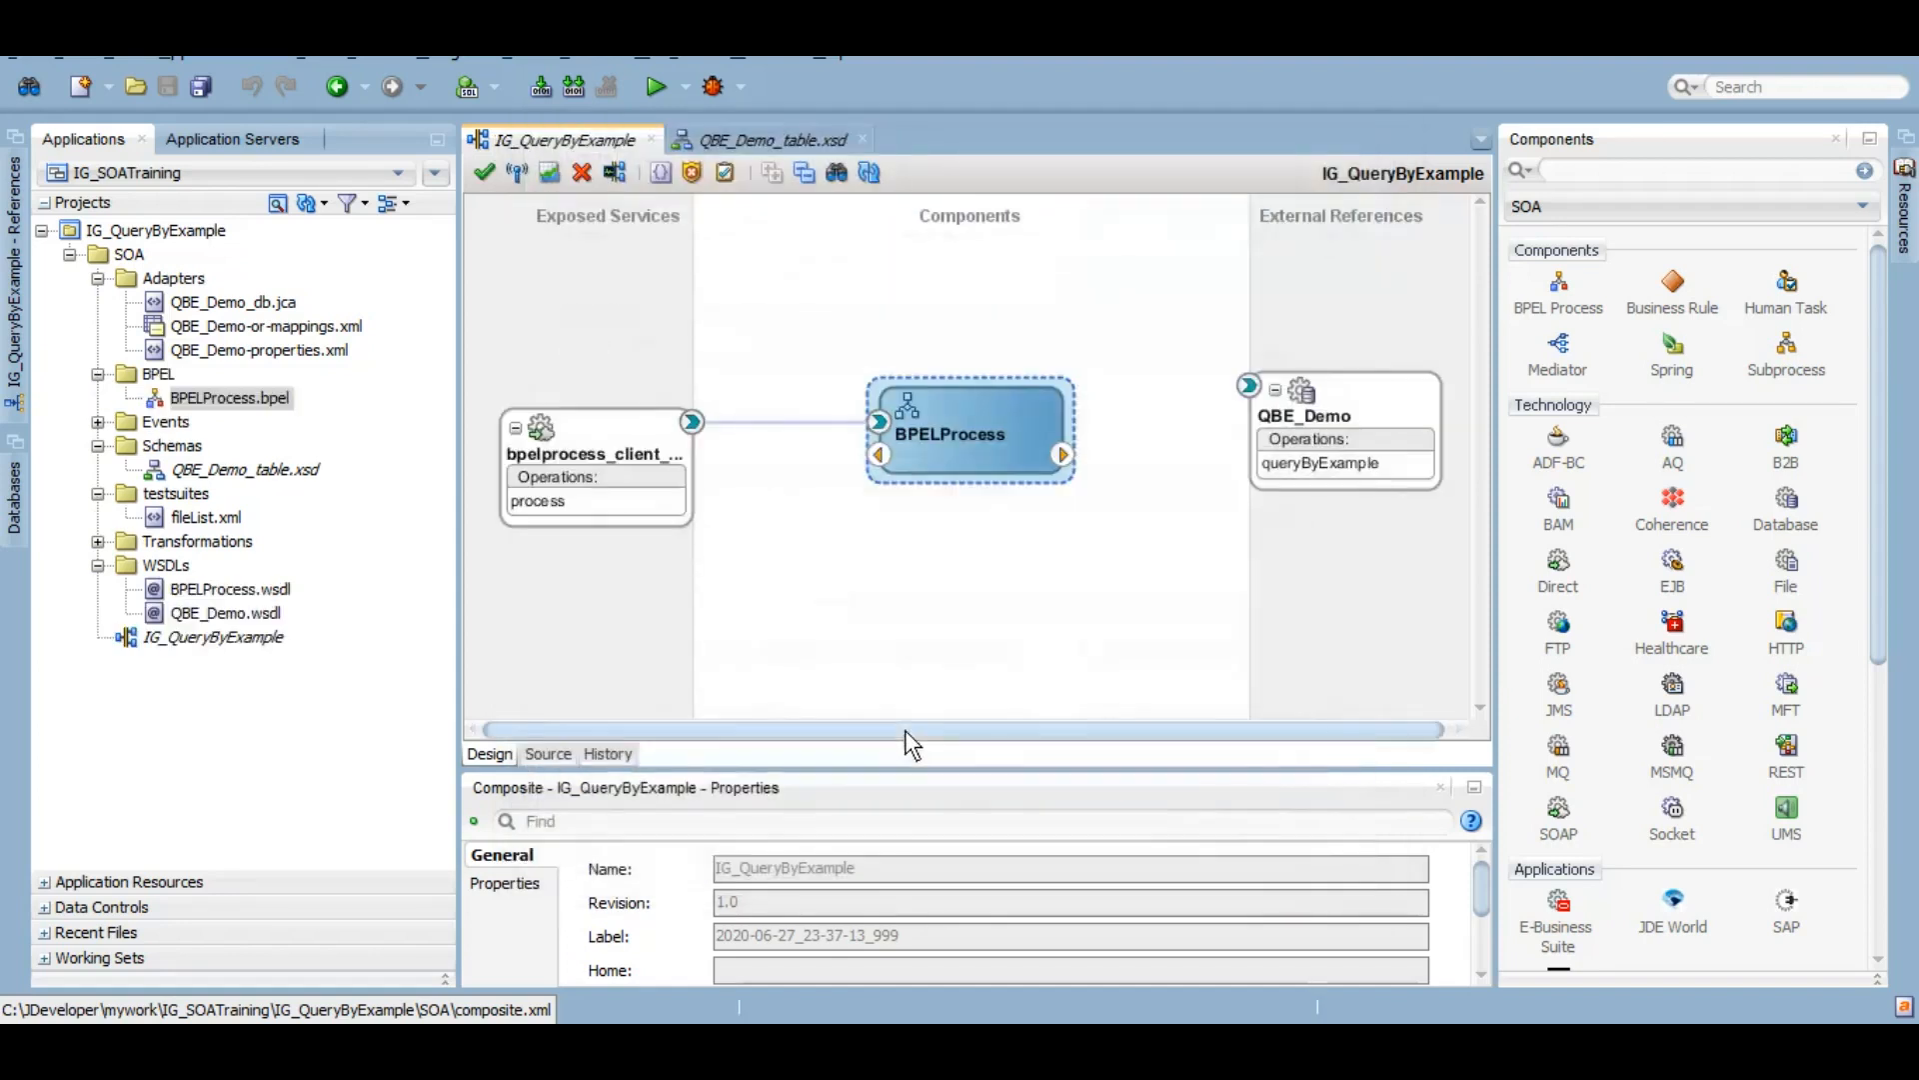
Step: Wire BPELProcess to the QBE_Demo reference, save all, and select BPELProcess
left_click_drag(1063, 456, 1241, 392)
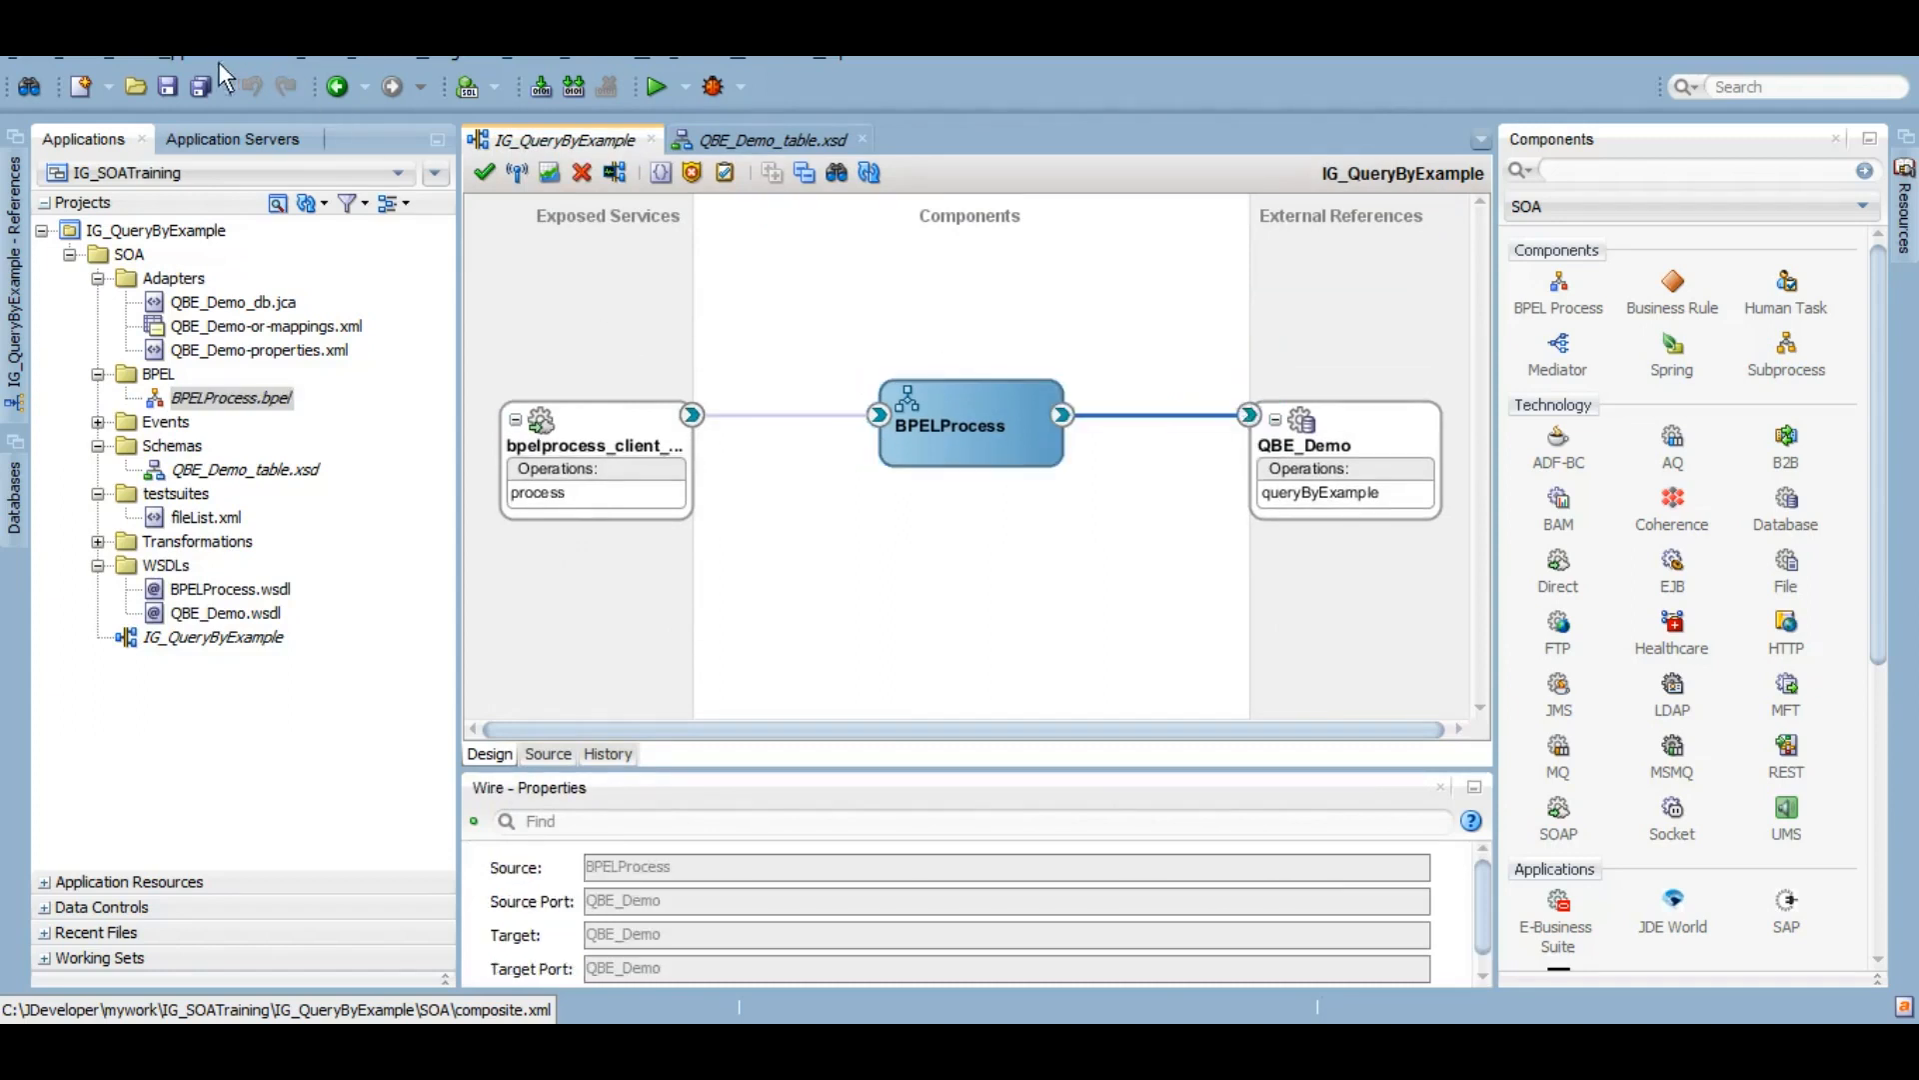
left_click(203, 86)
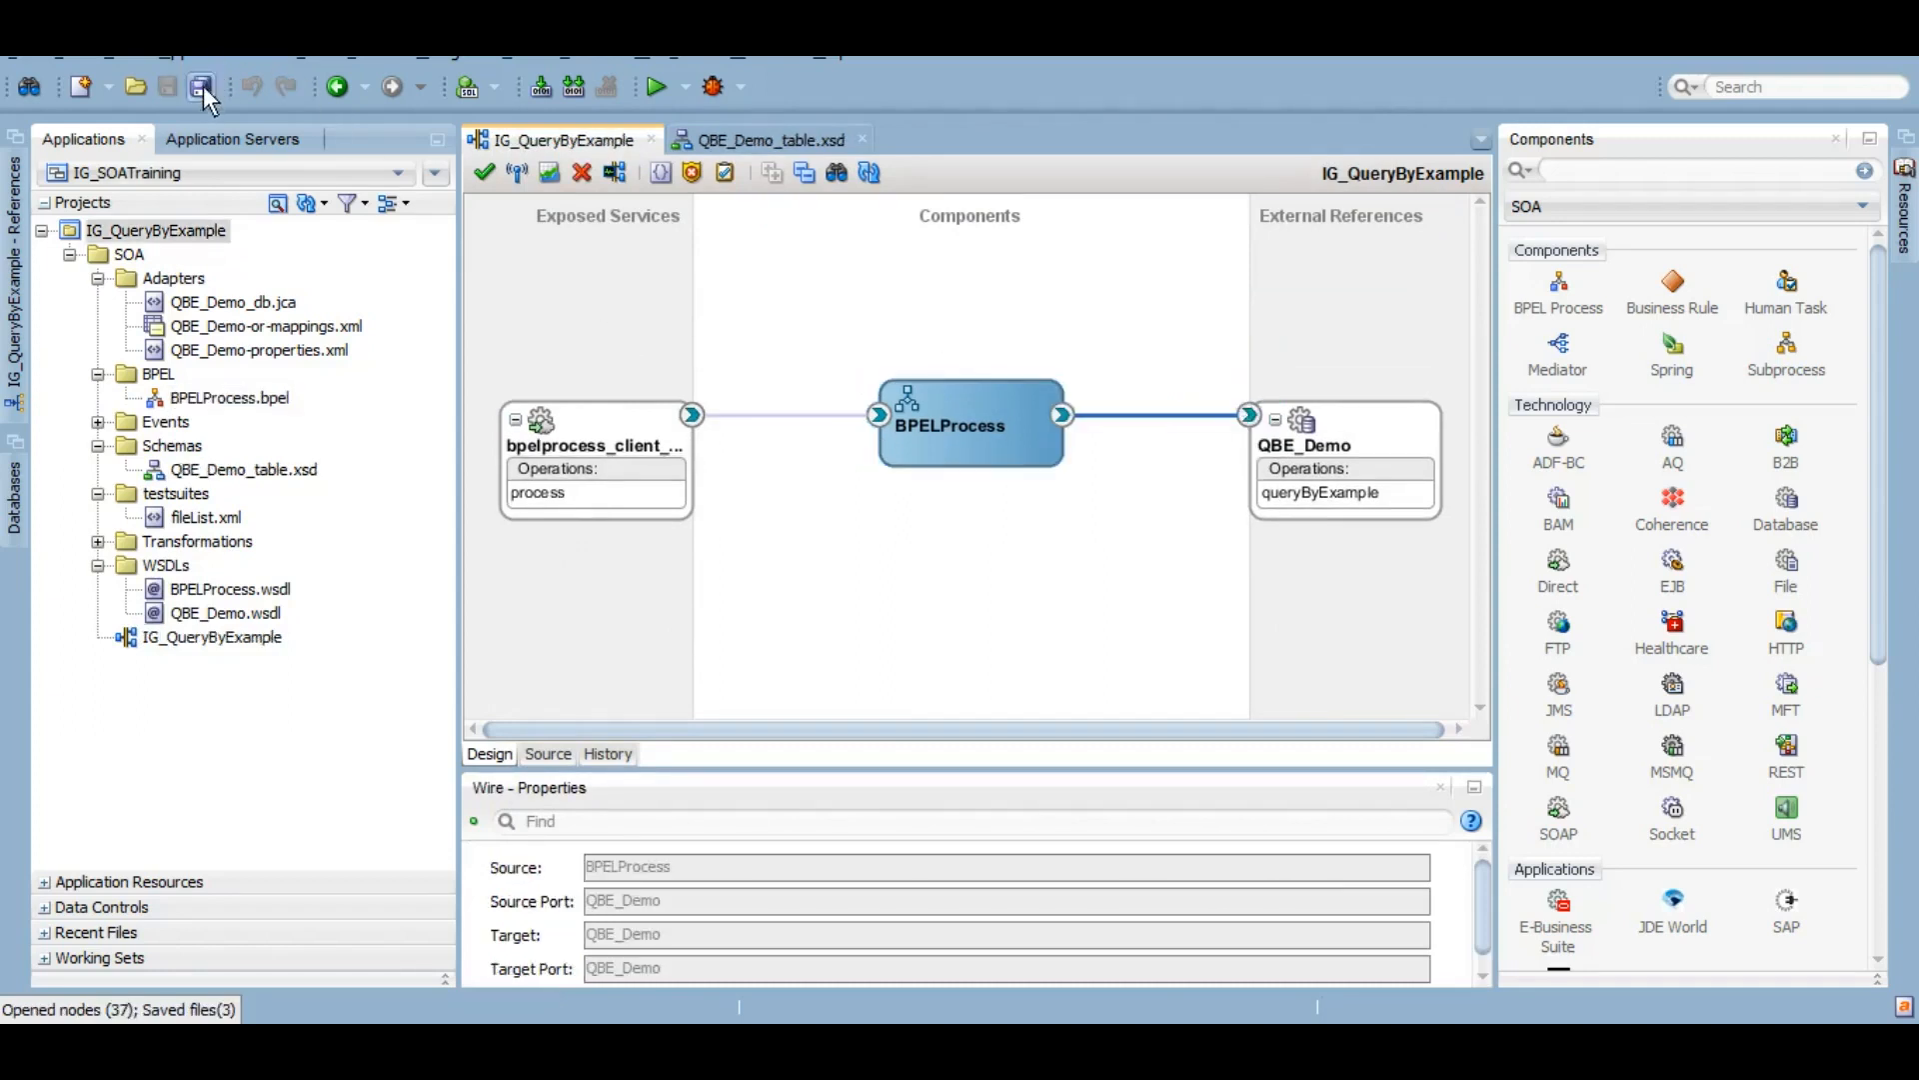
left_click(976, 424)
Step: Add an invoke named InvokeQBE between receiveInput and replyOutput calling the QBE_Demo partner link
double_click(976, 424)
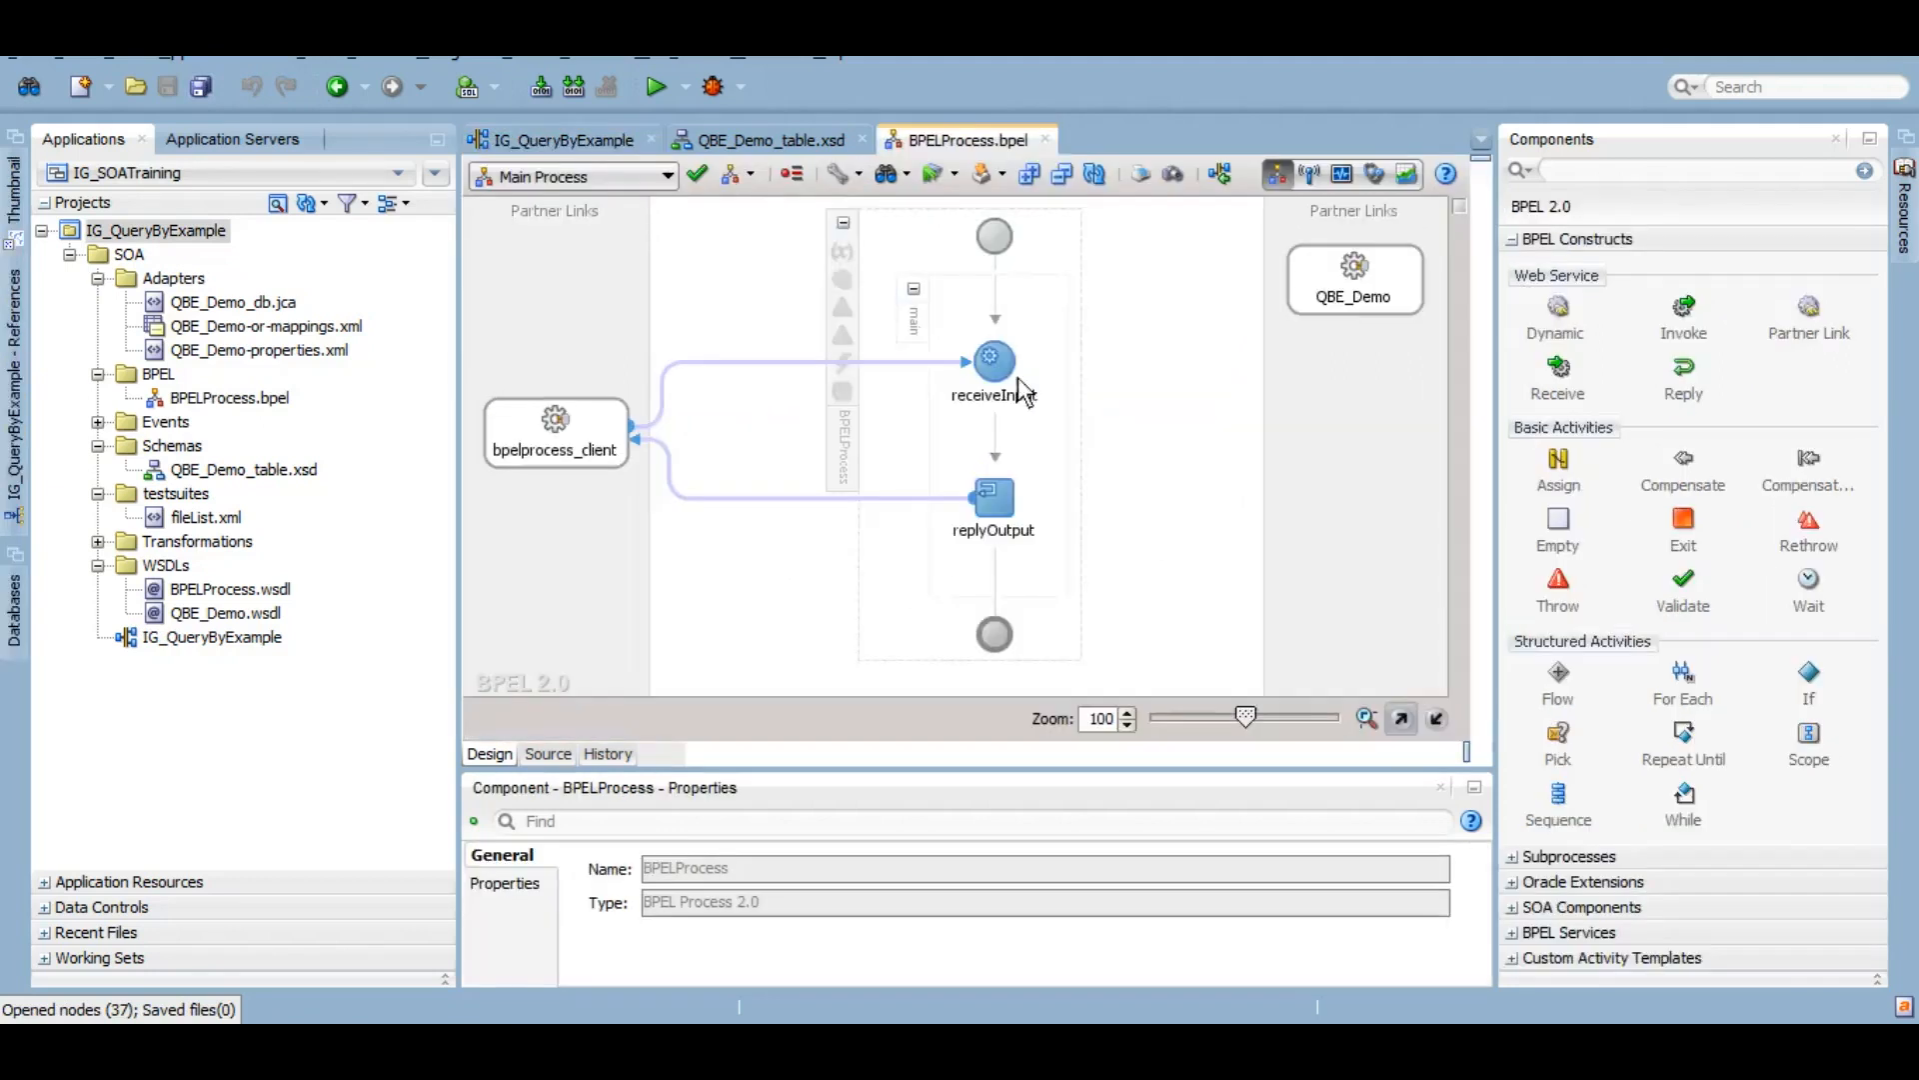
left_click_drag(1676, 317, 1011, 440)
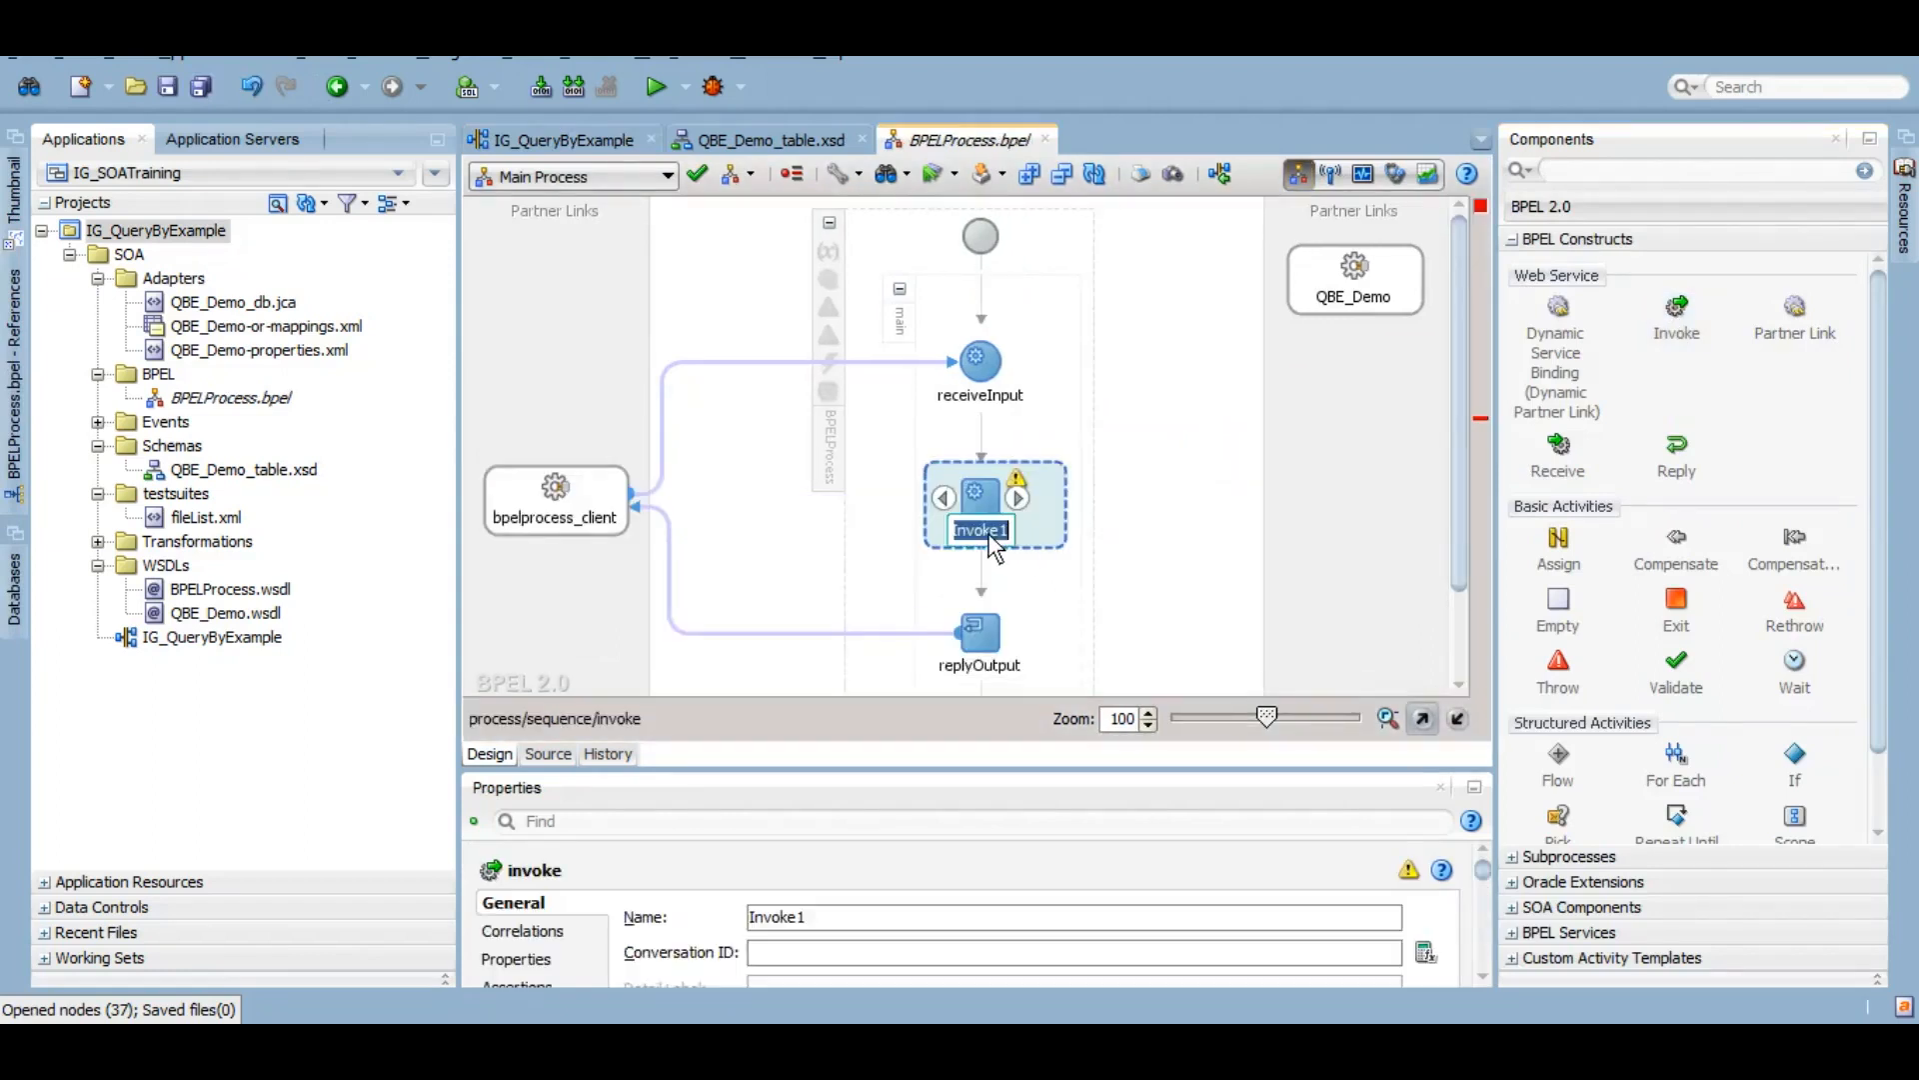
type("InvokeQBE")
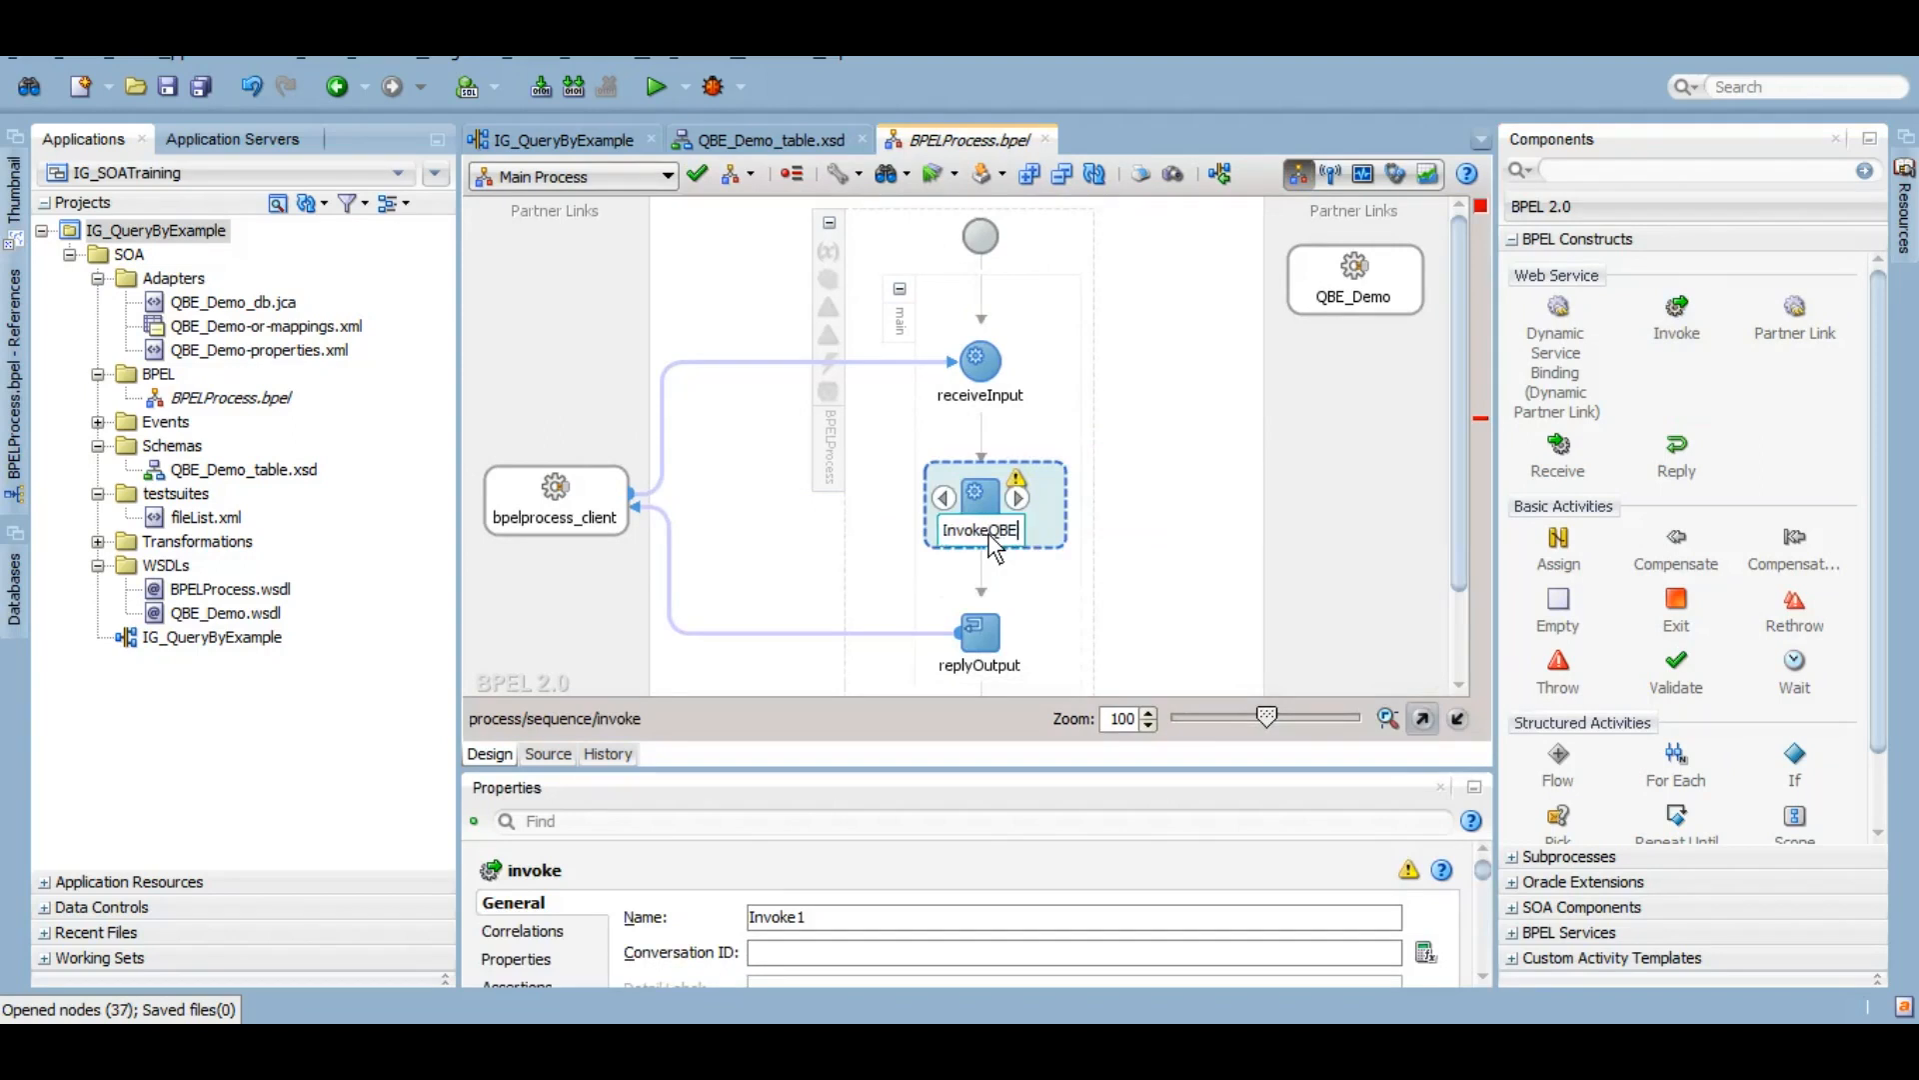
double_click(989, 535)
left_click(1236, 461)
double_click(804, 360)
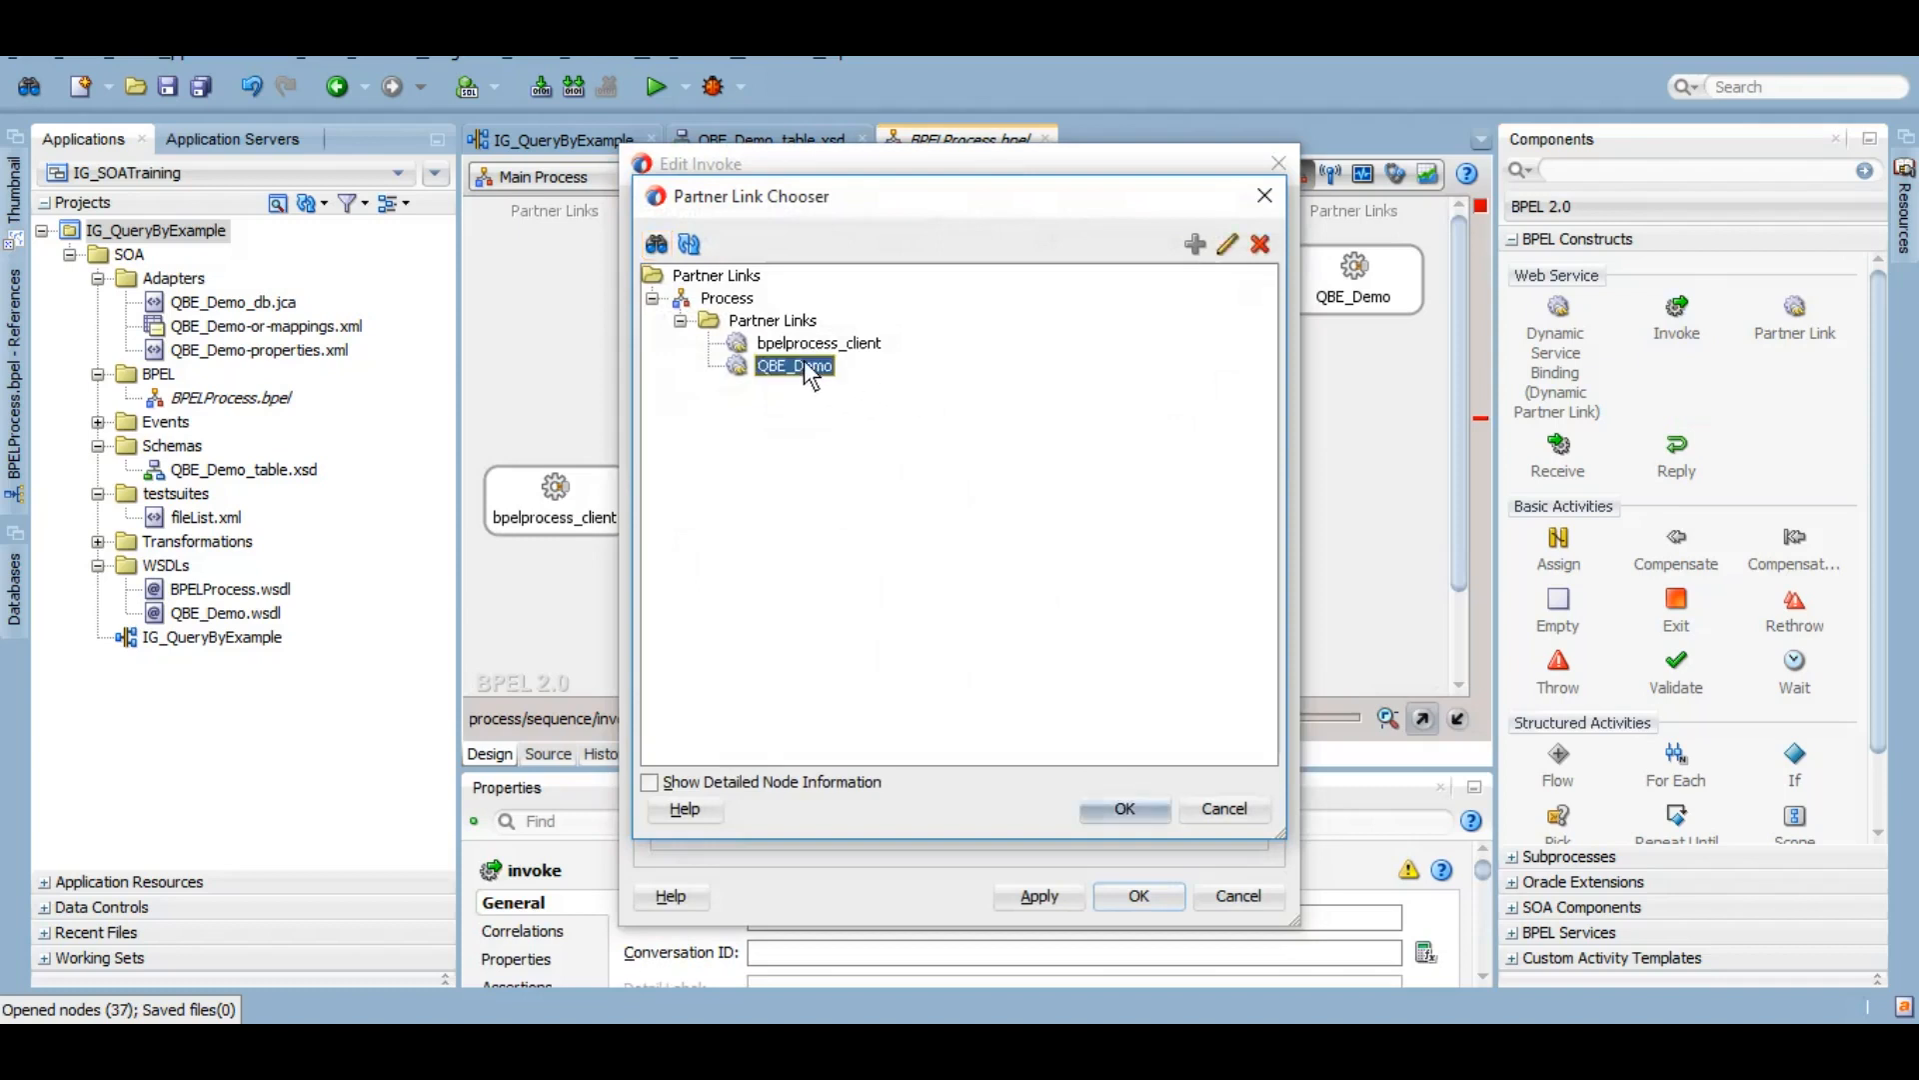
Step: Create default input and output variables for InvokeQBE, confirm, and save all
left_click(1176, 690)
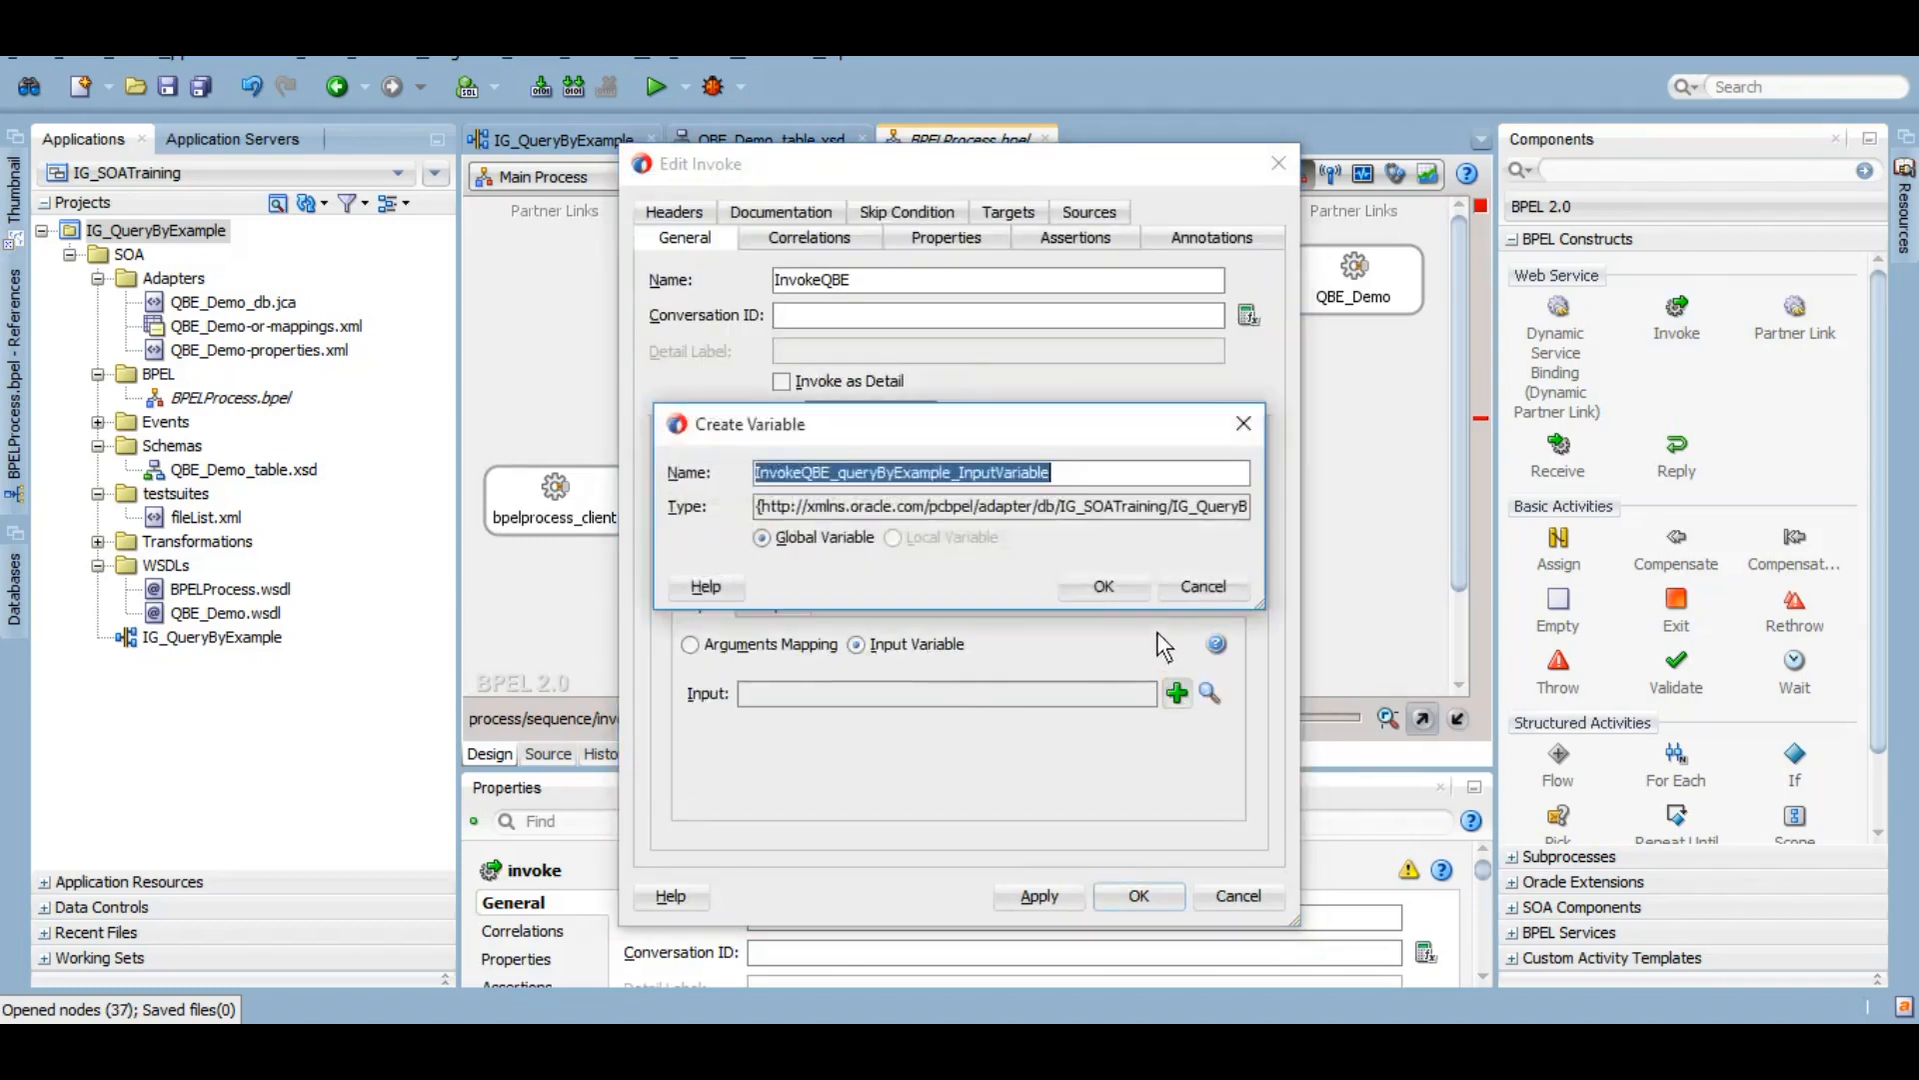
left_click(1090, 584)
left_click(772, 606)
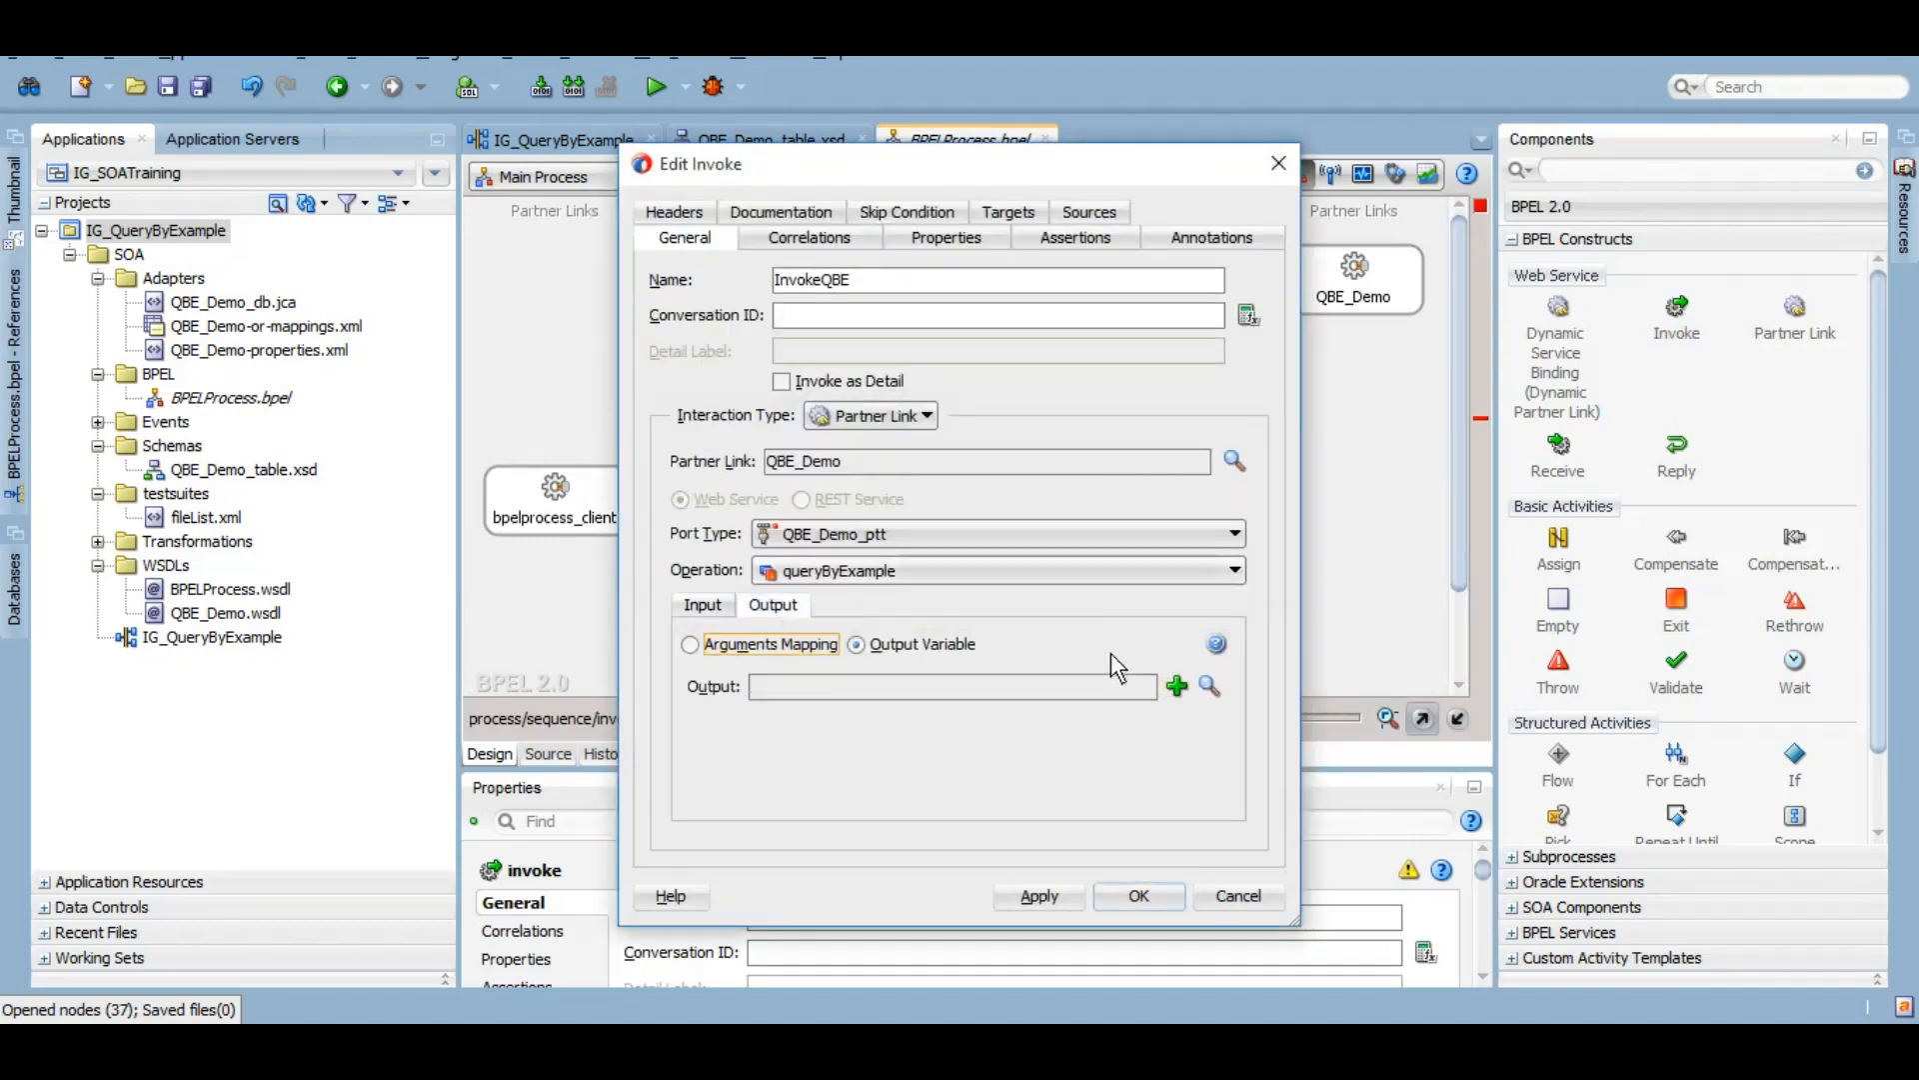
left_click(1177, 685)
left_click(1108, 587)
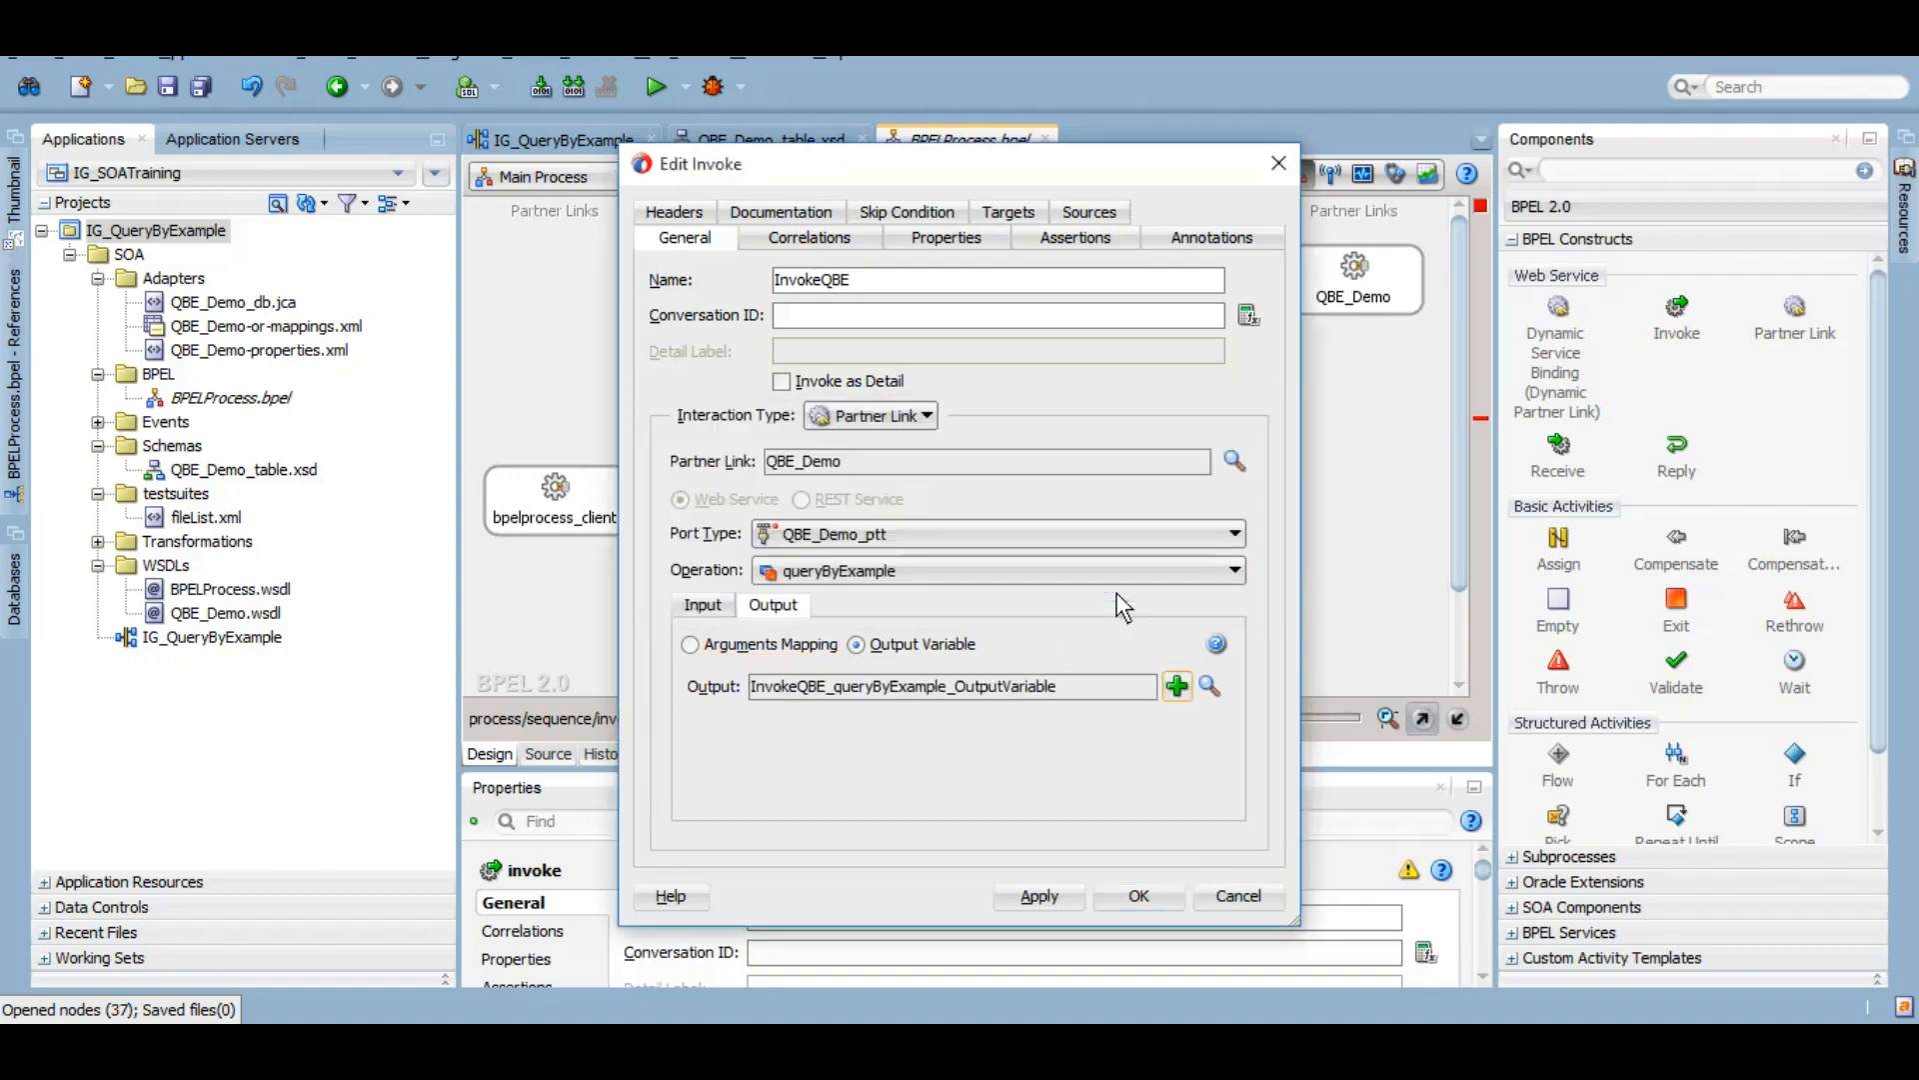
left_click(1141, 897)
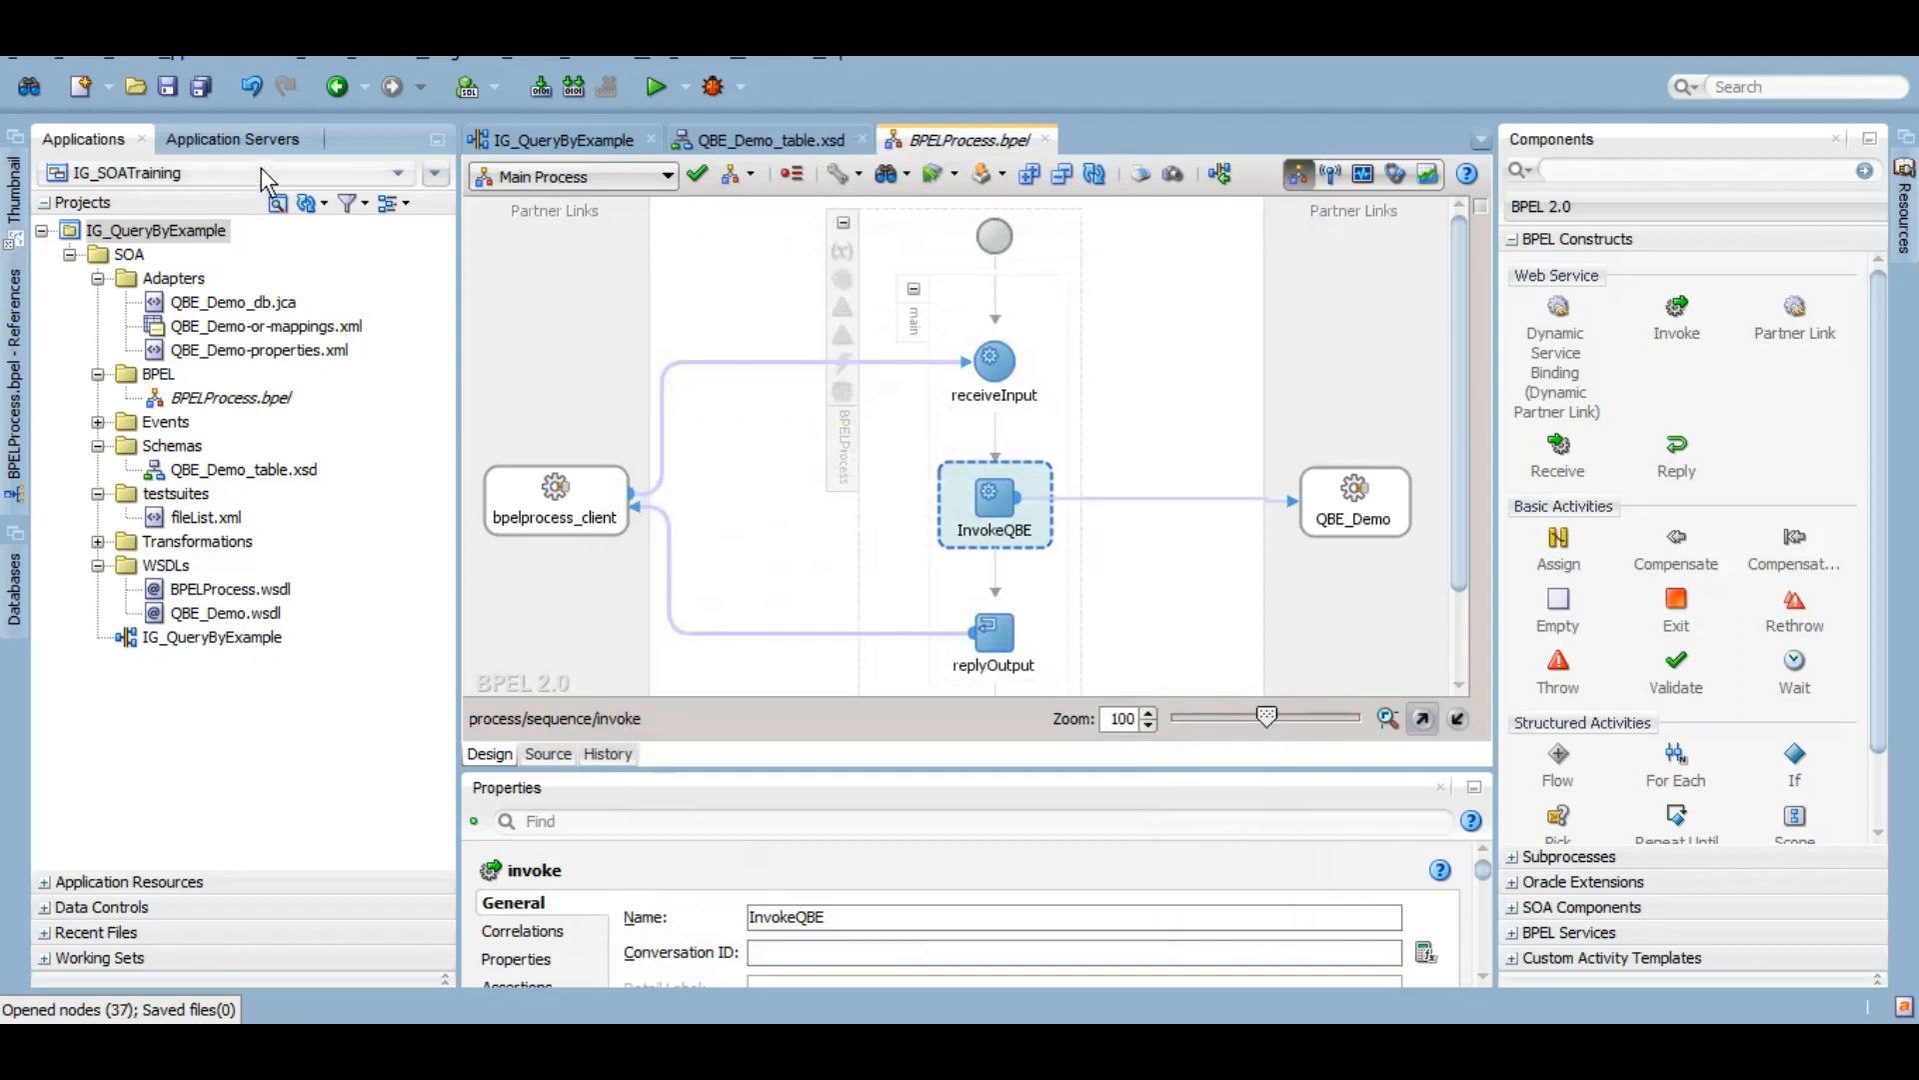
left_click(200, 86)
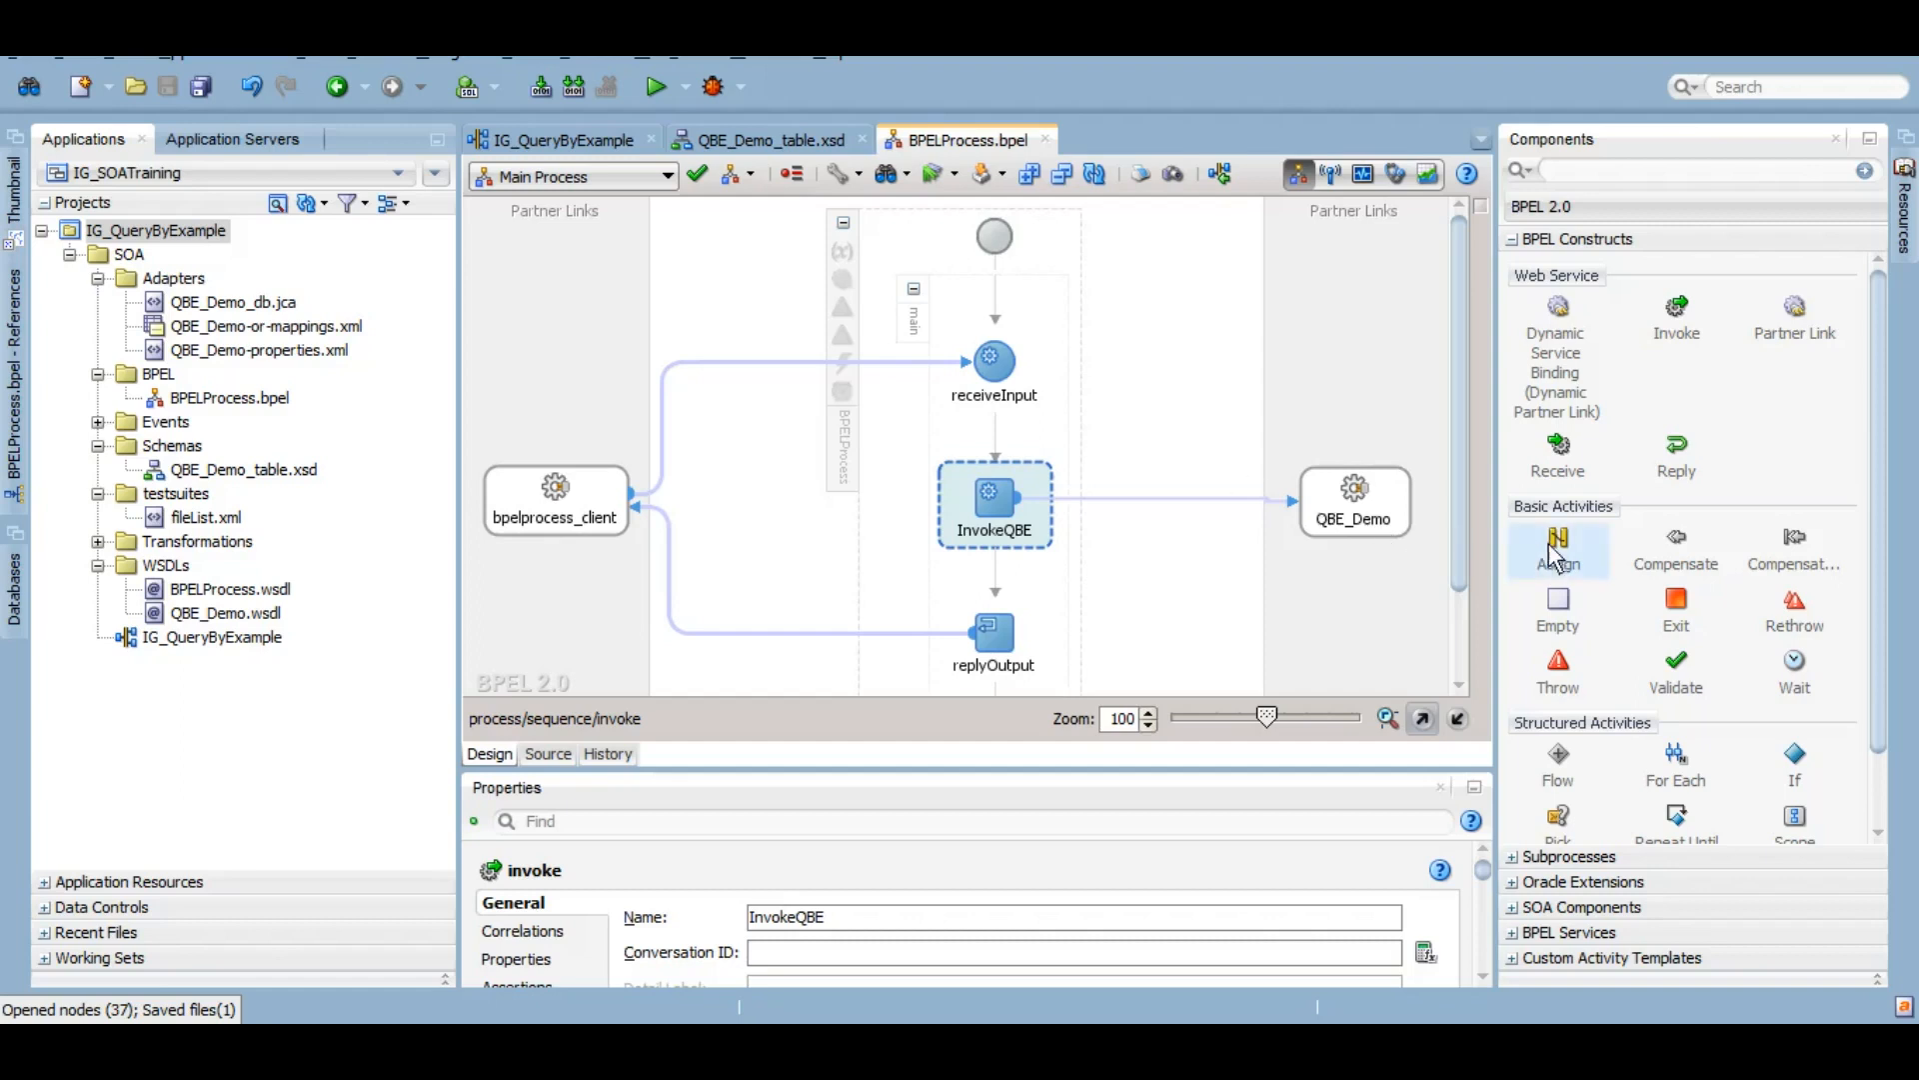
Step: Drop an Assign above InvokeQBE, rename it AssignInput, and open its copy rules
left_click_drag(1559, 548, 995, 435)
left_click(984, 535)
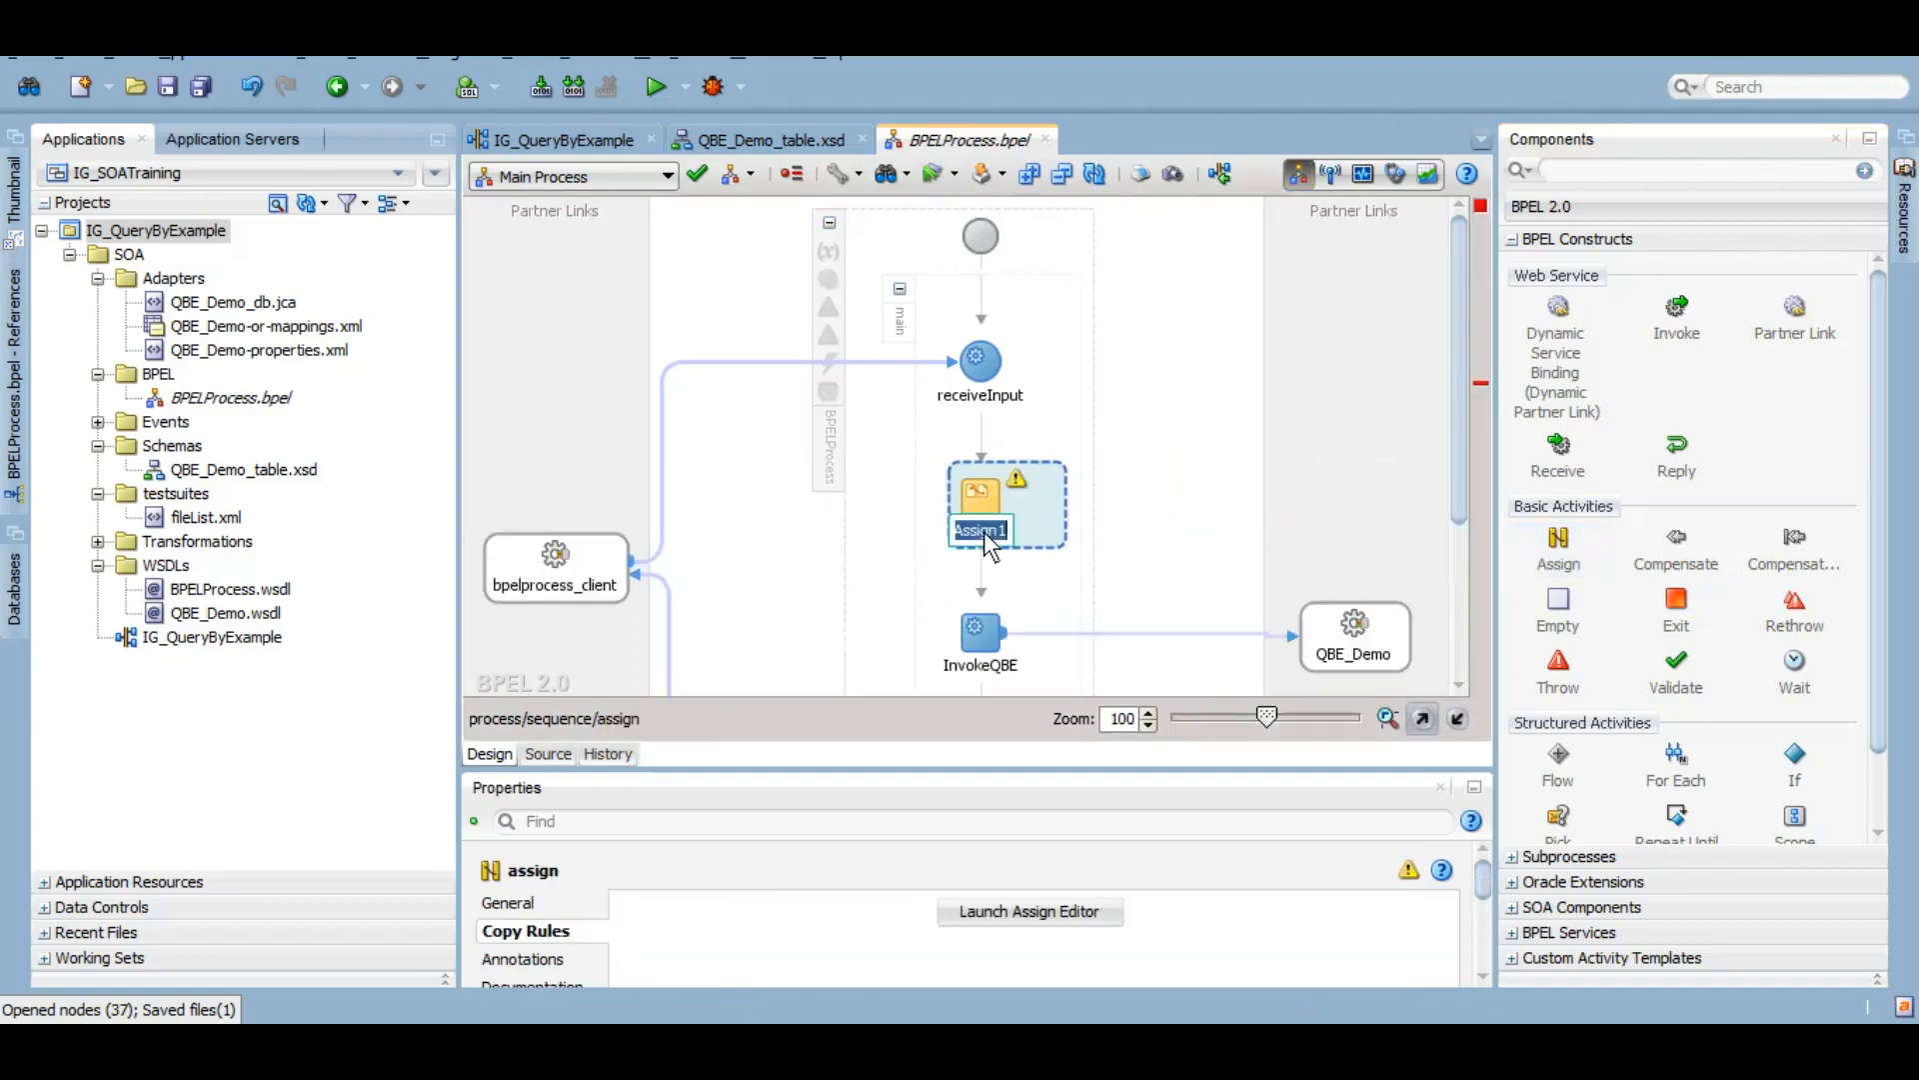
key("BackSpace")
key("Return")
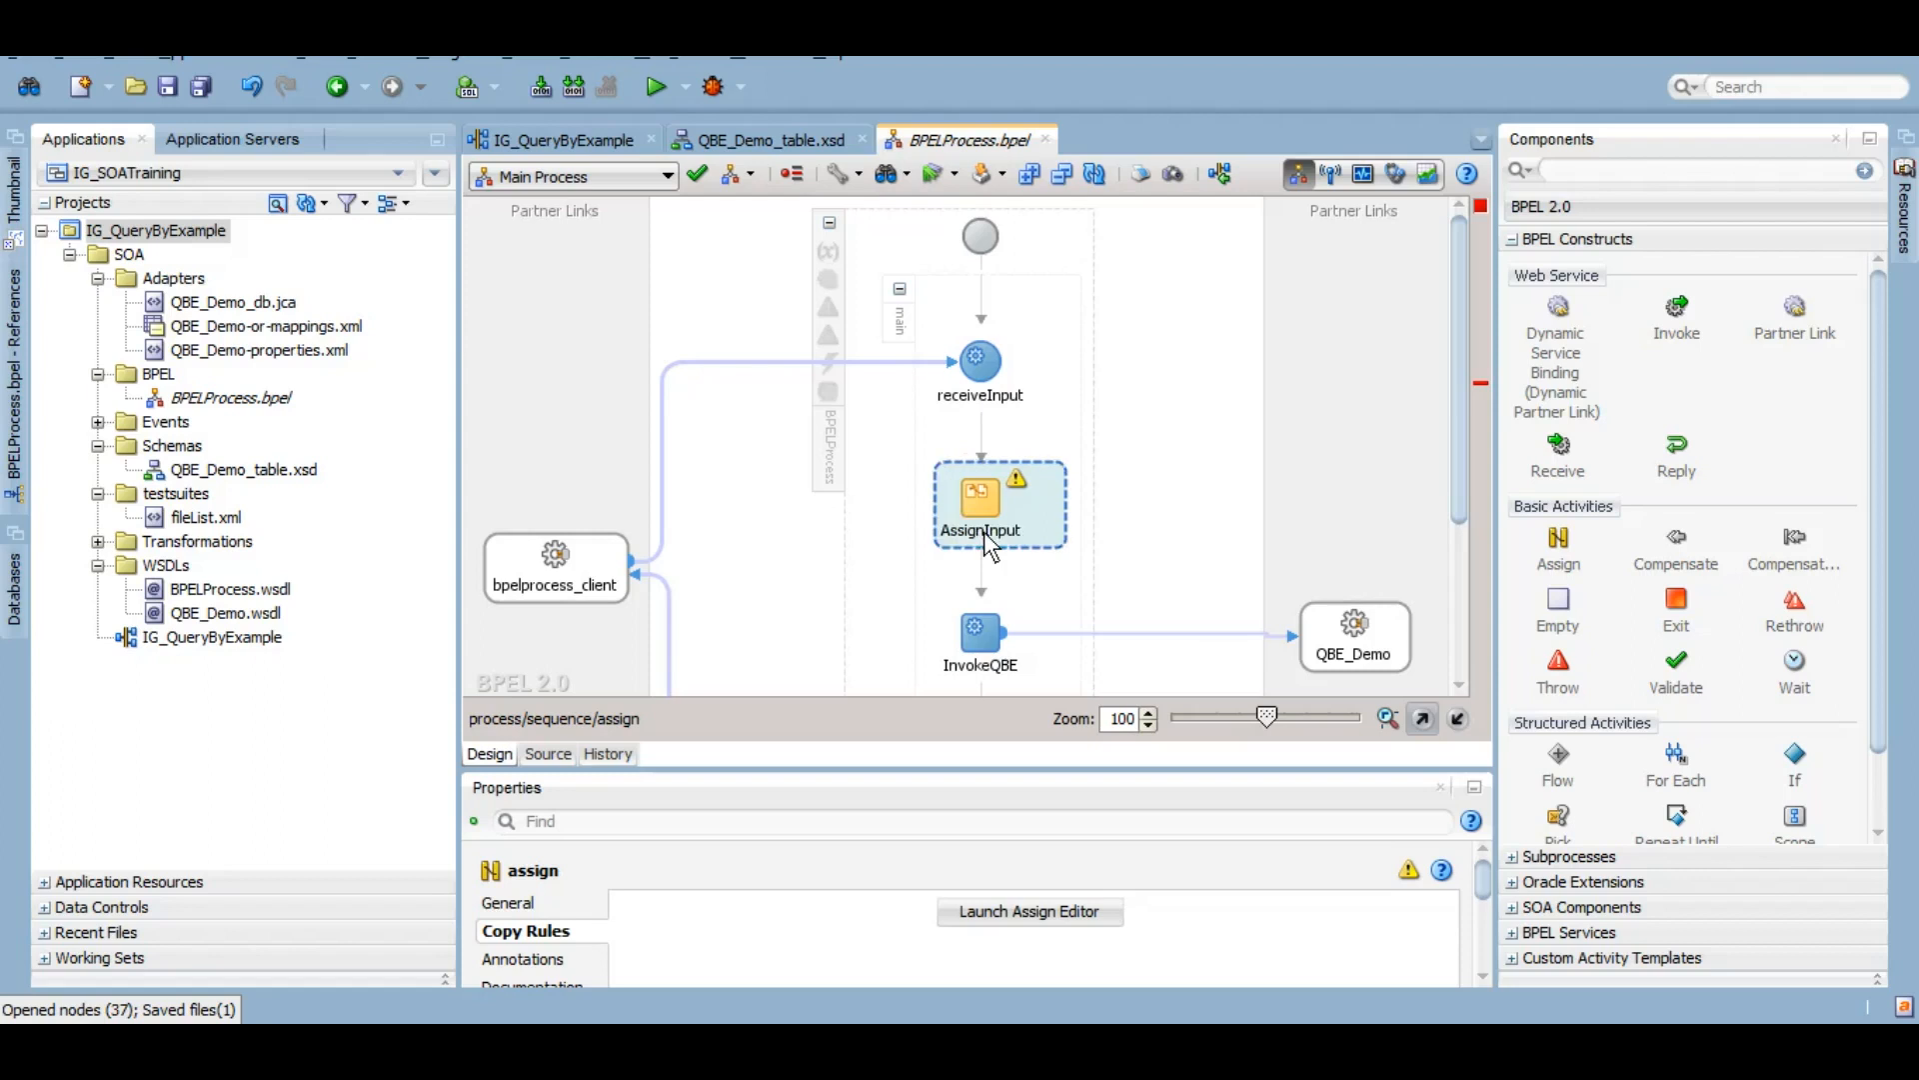
double_click(984, 534)
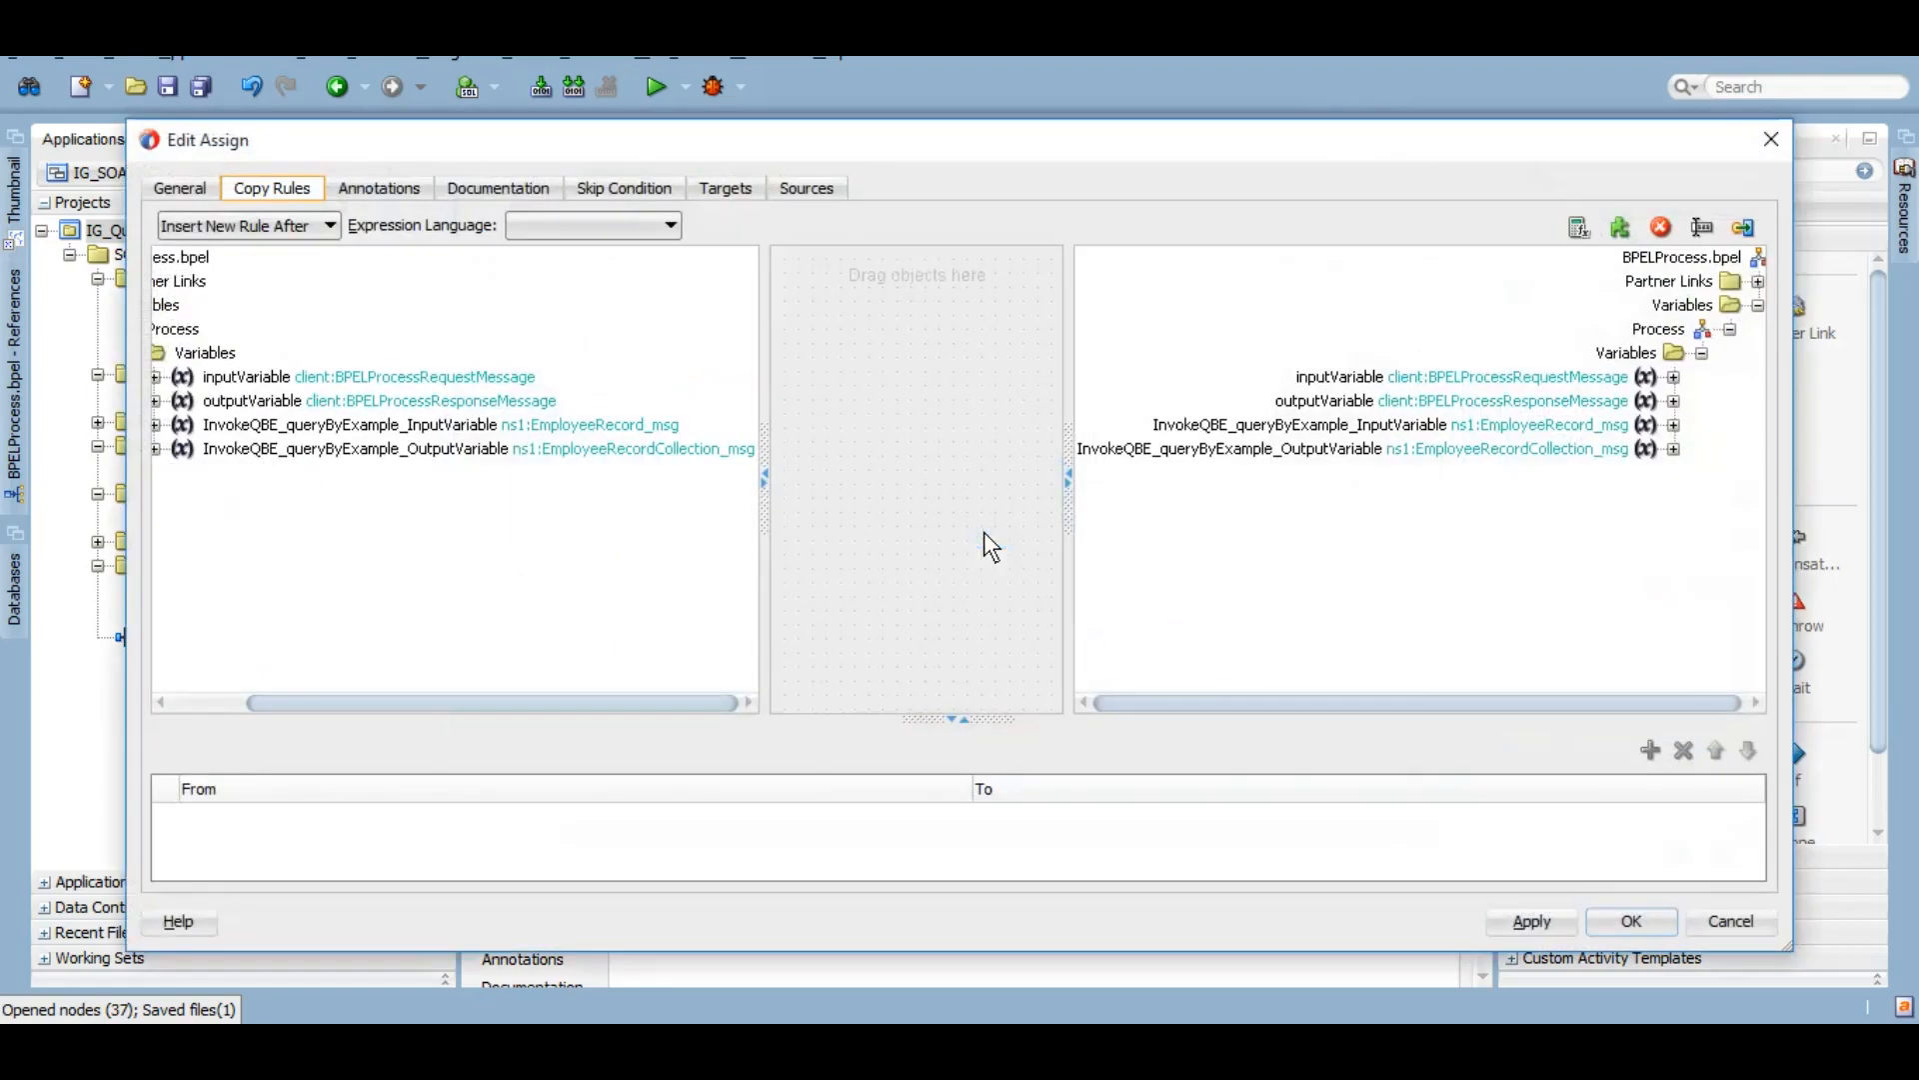
Step: Expand both variable trees and map the request empId and empName onto the invoke input's EmployeeRecord
right_click(1300, 432)
left_click(1352, 458)
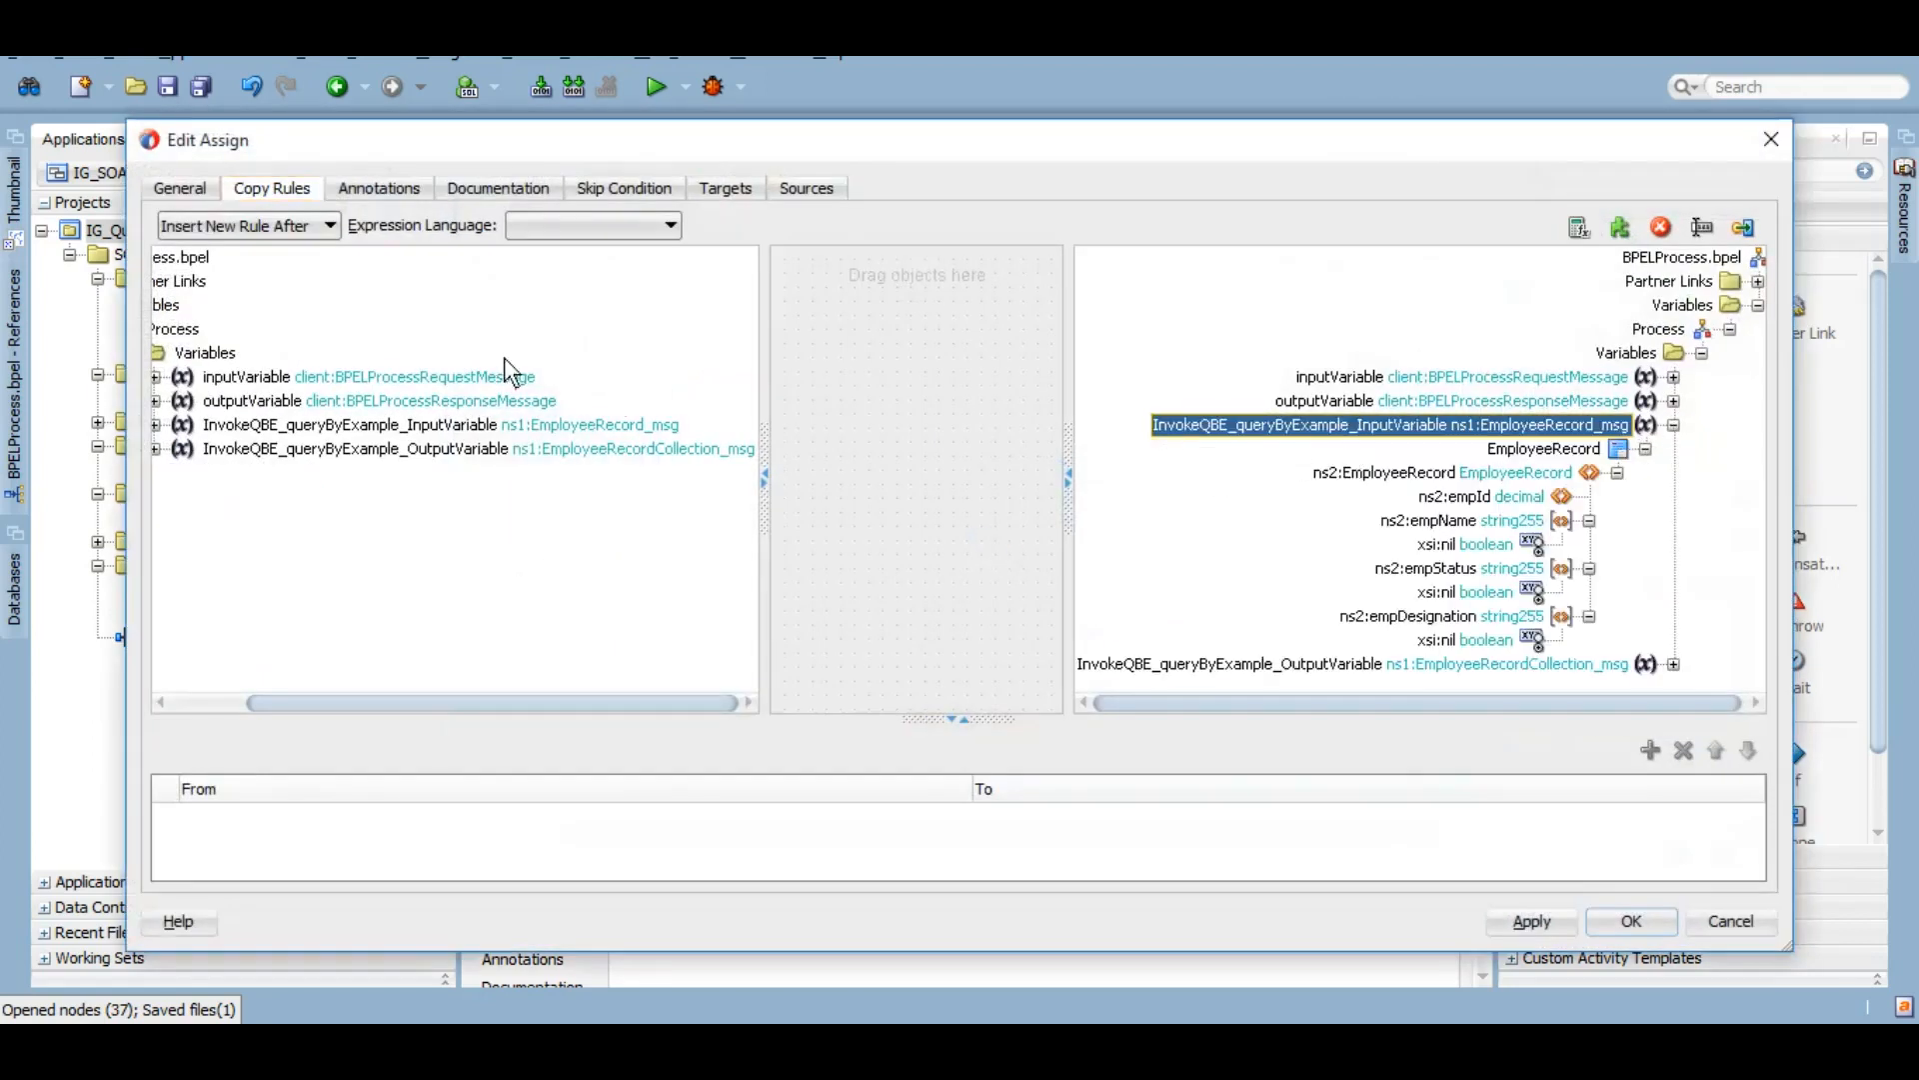
right_click(306, 384)
left_click(395, 392)
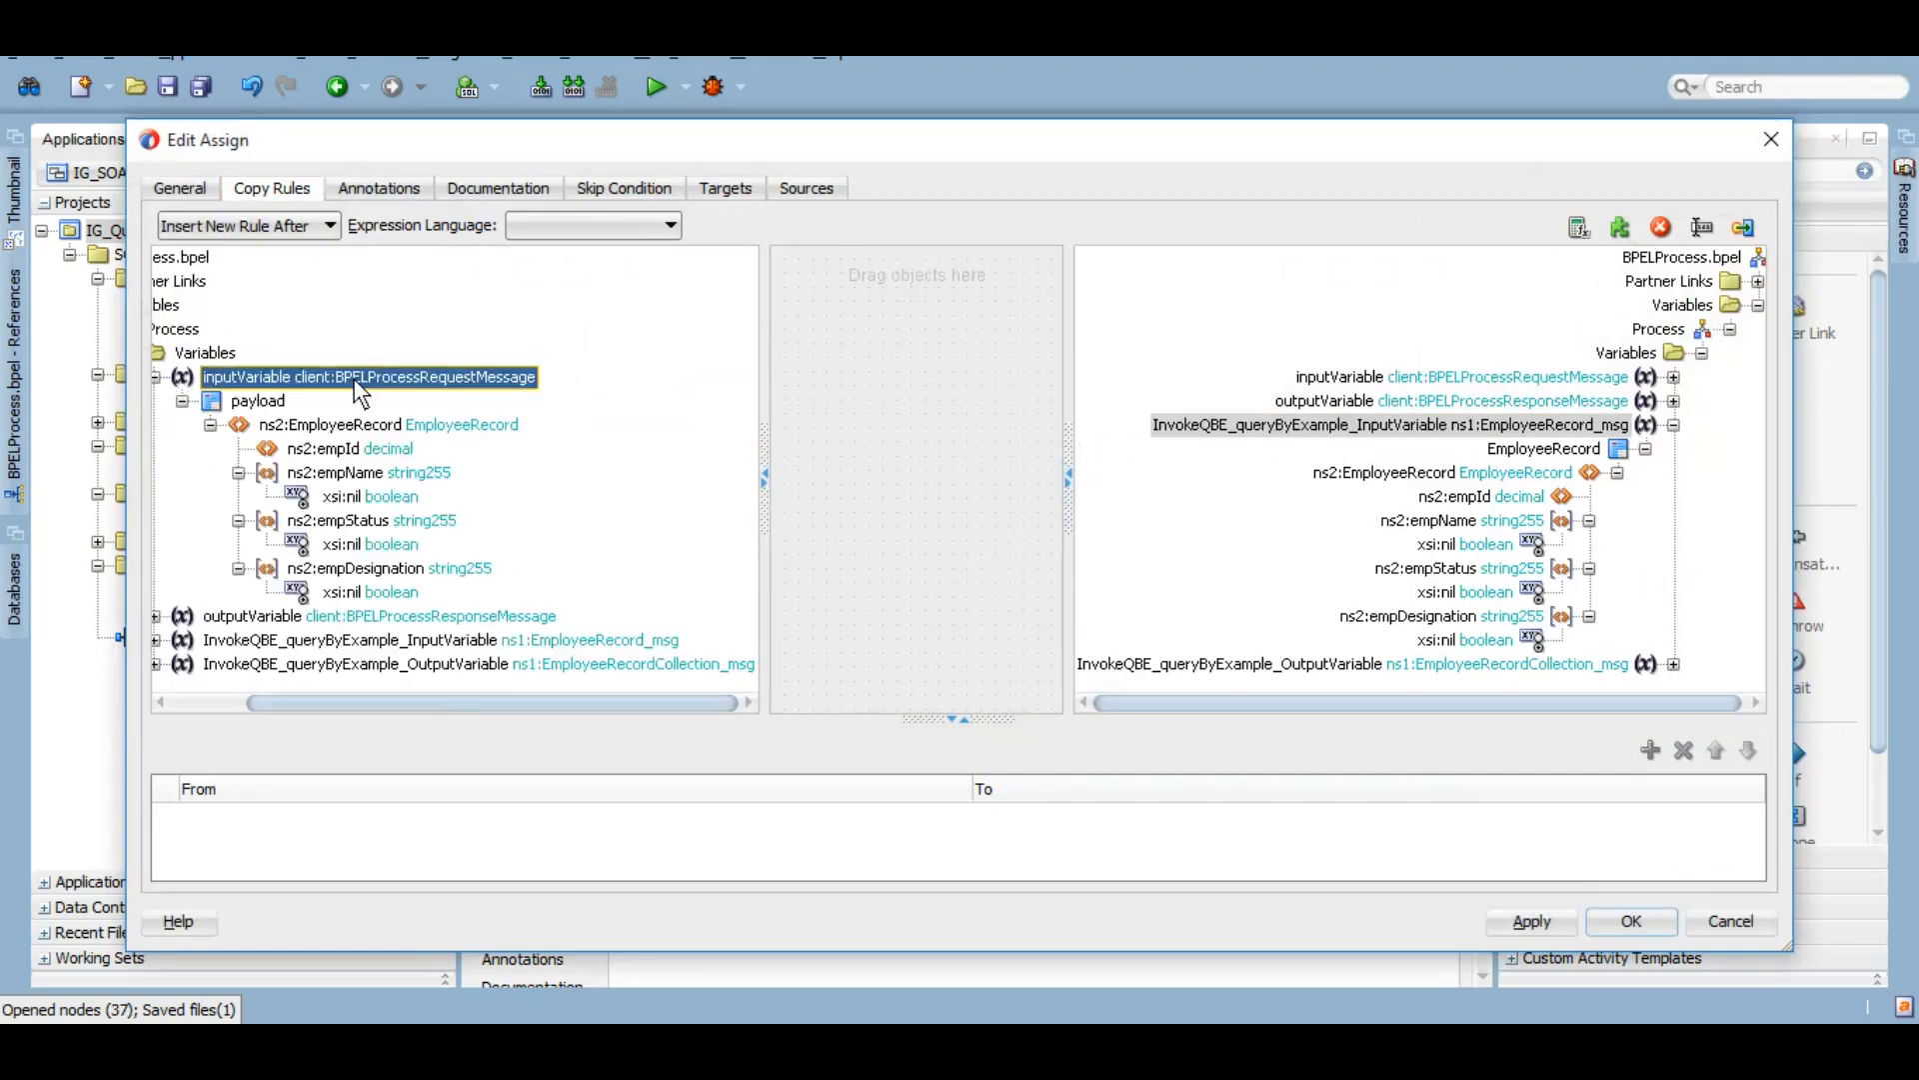
left_click_drag(406, 455, 1451, 497)
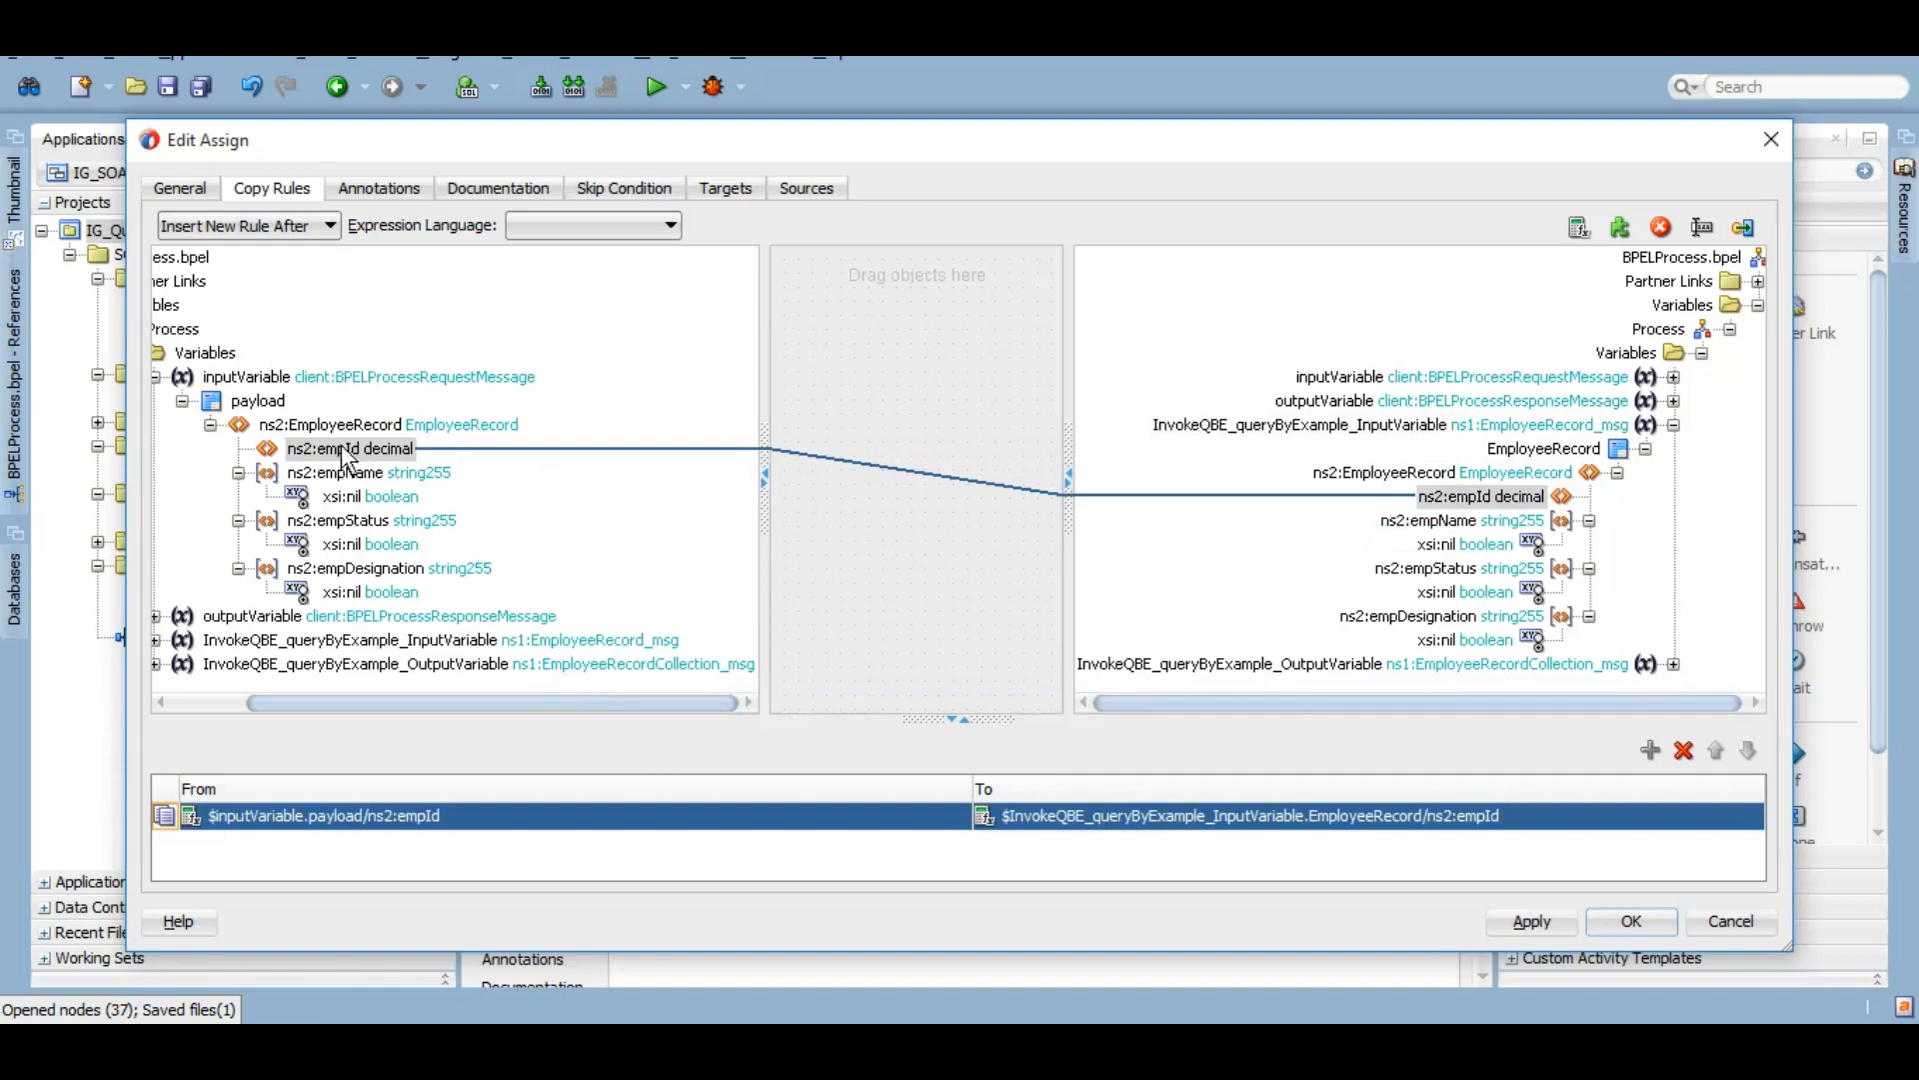
left_click_drag(412, 474, 1392, 524)
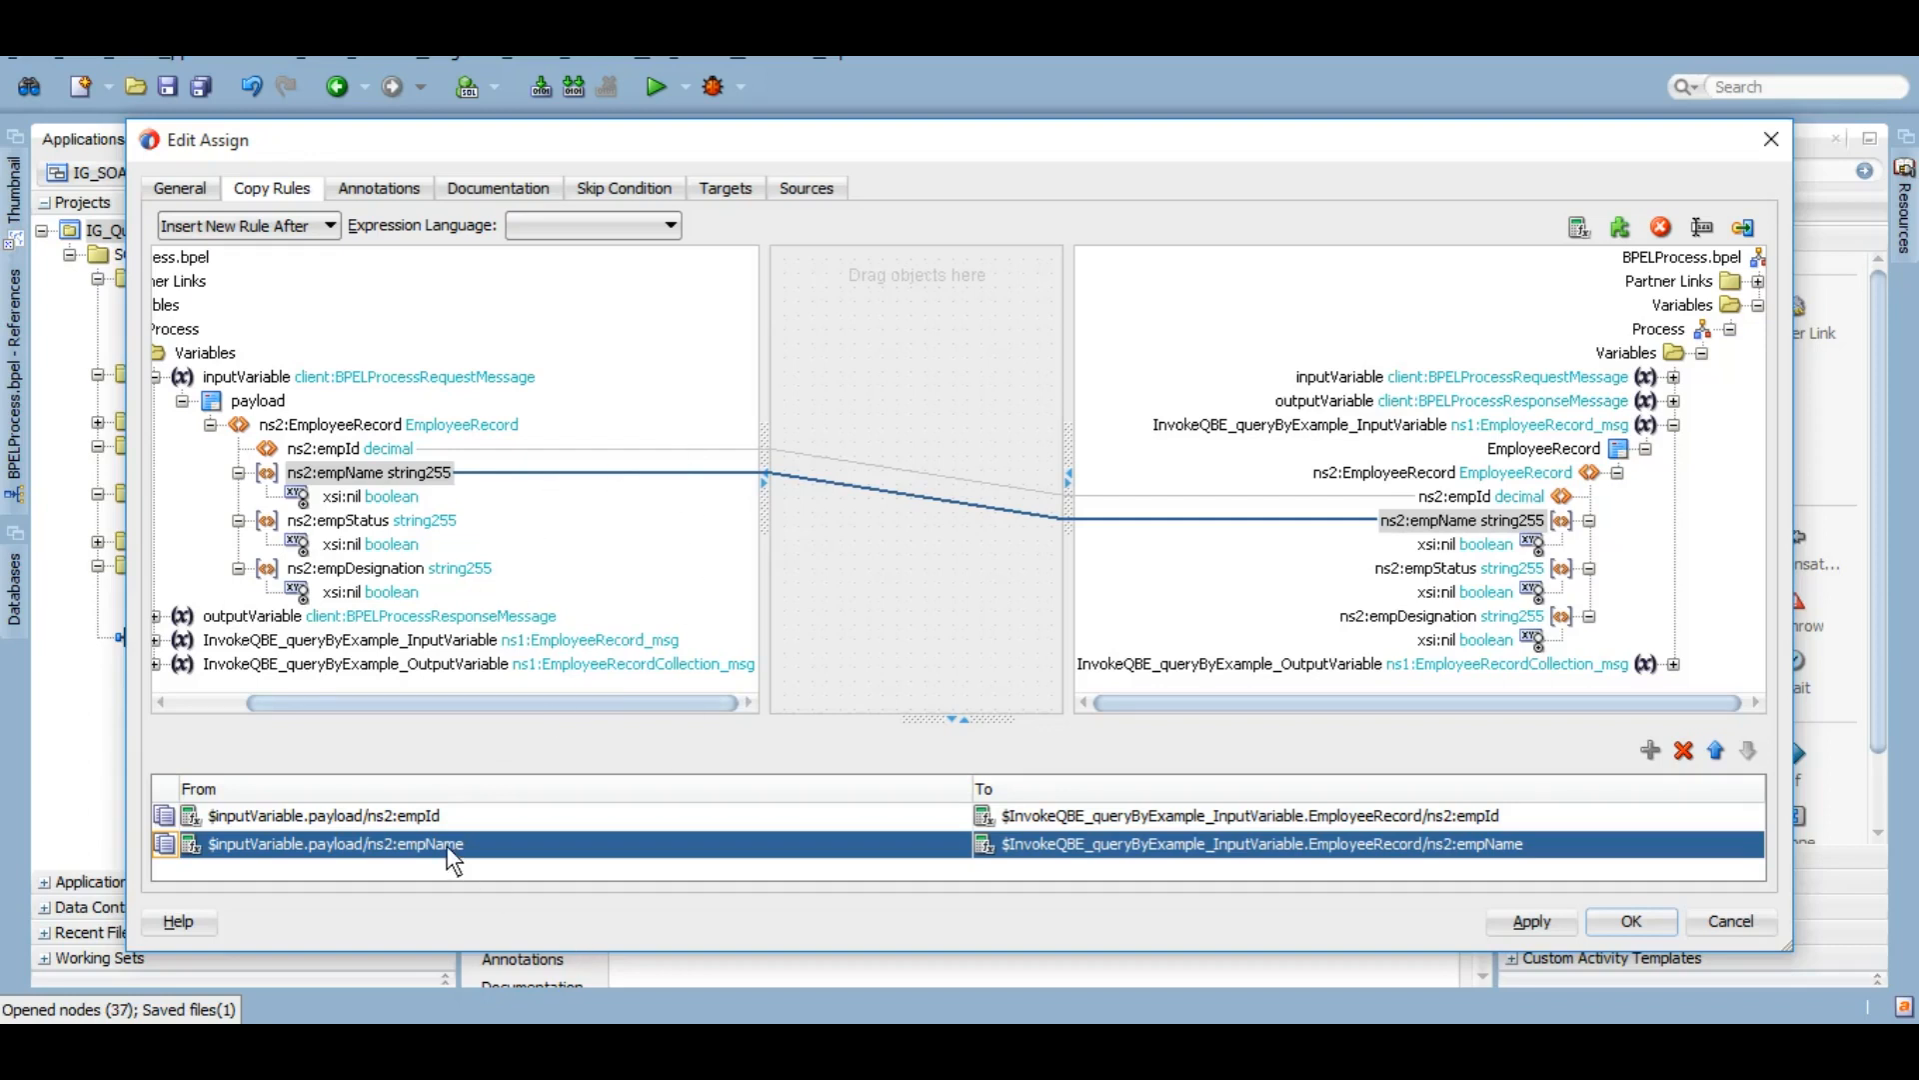
Step: Delete the stray empName copy rule, keeping only empId, and apply
left_click(483, 820)
left_click(525, 842)
key("Delete")
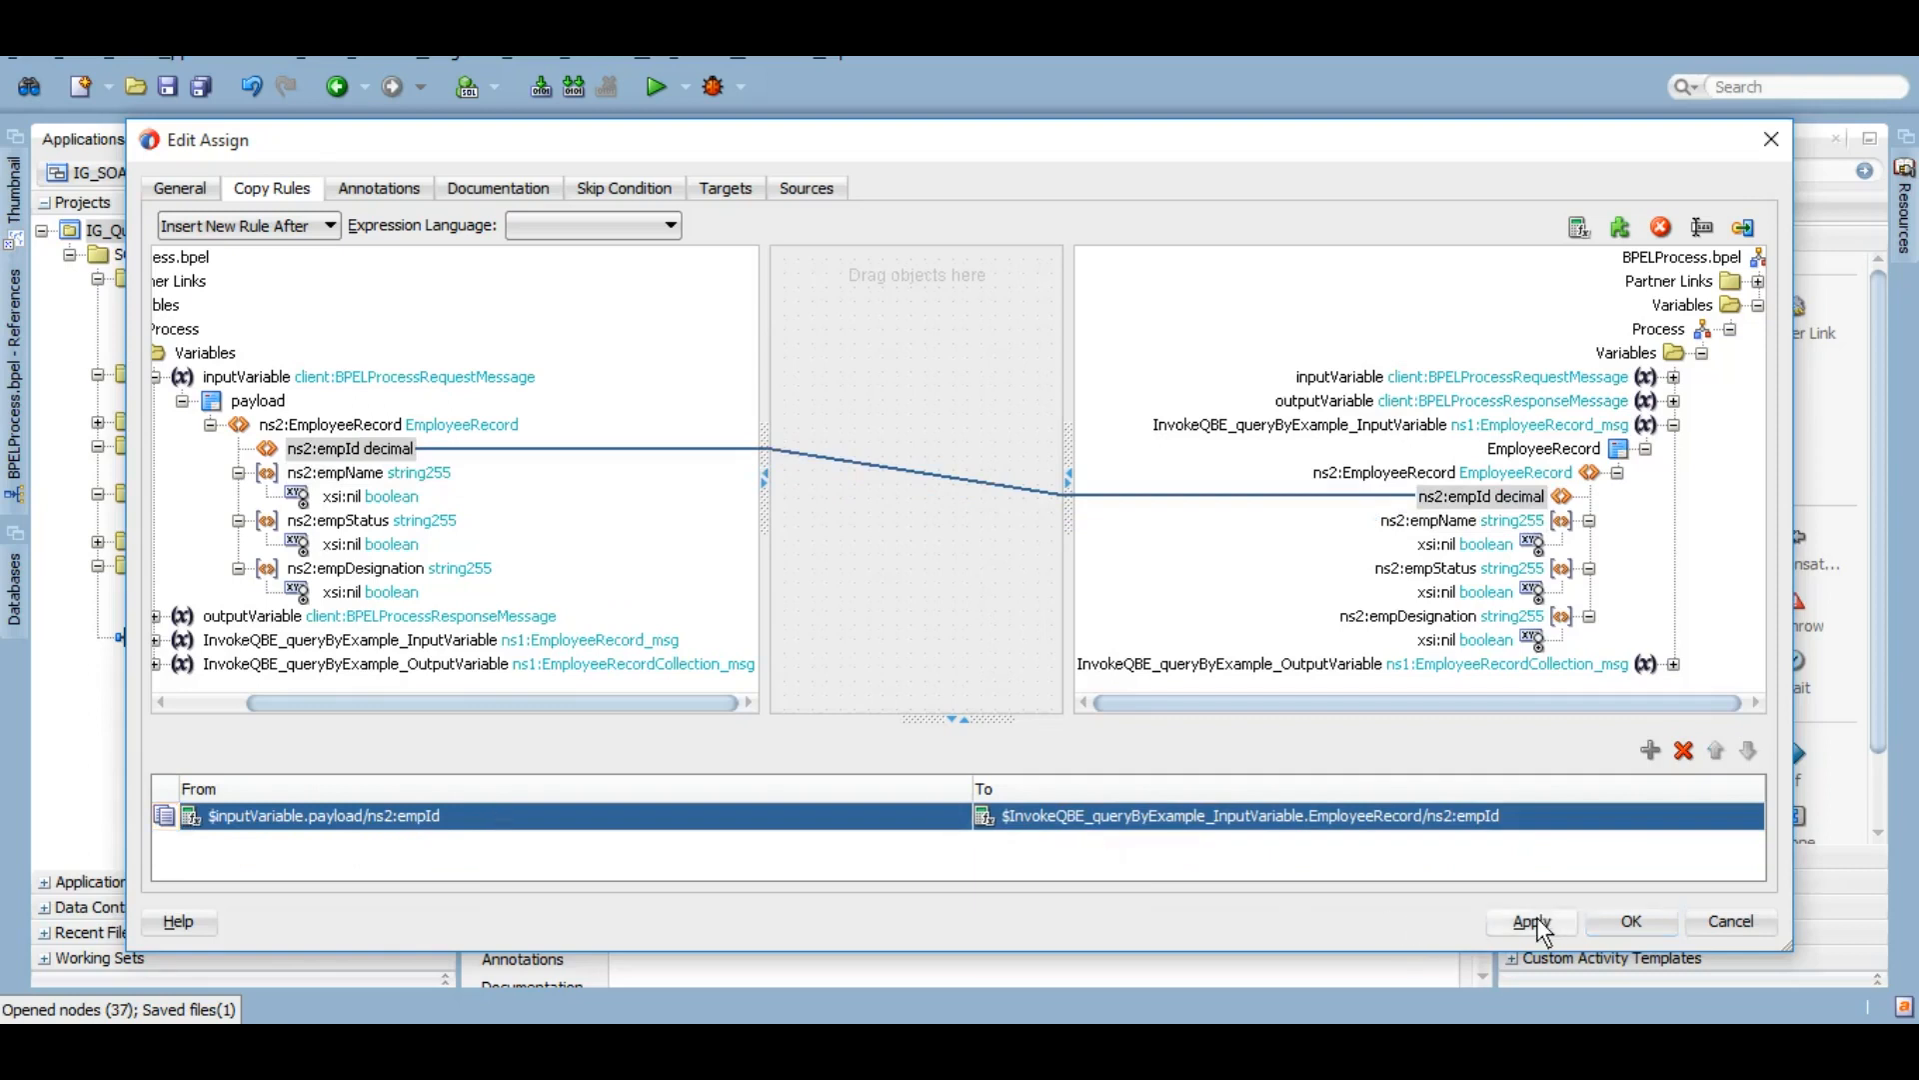
left_click(1656, 916)
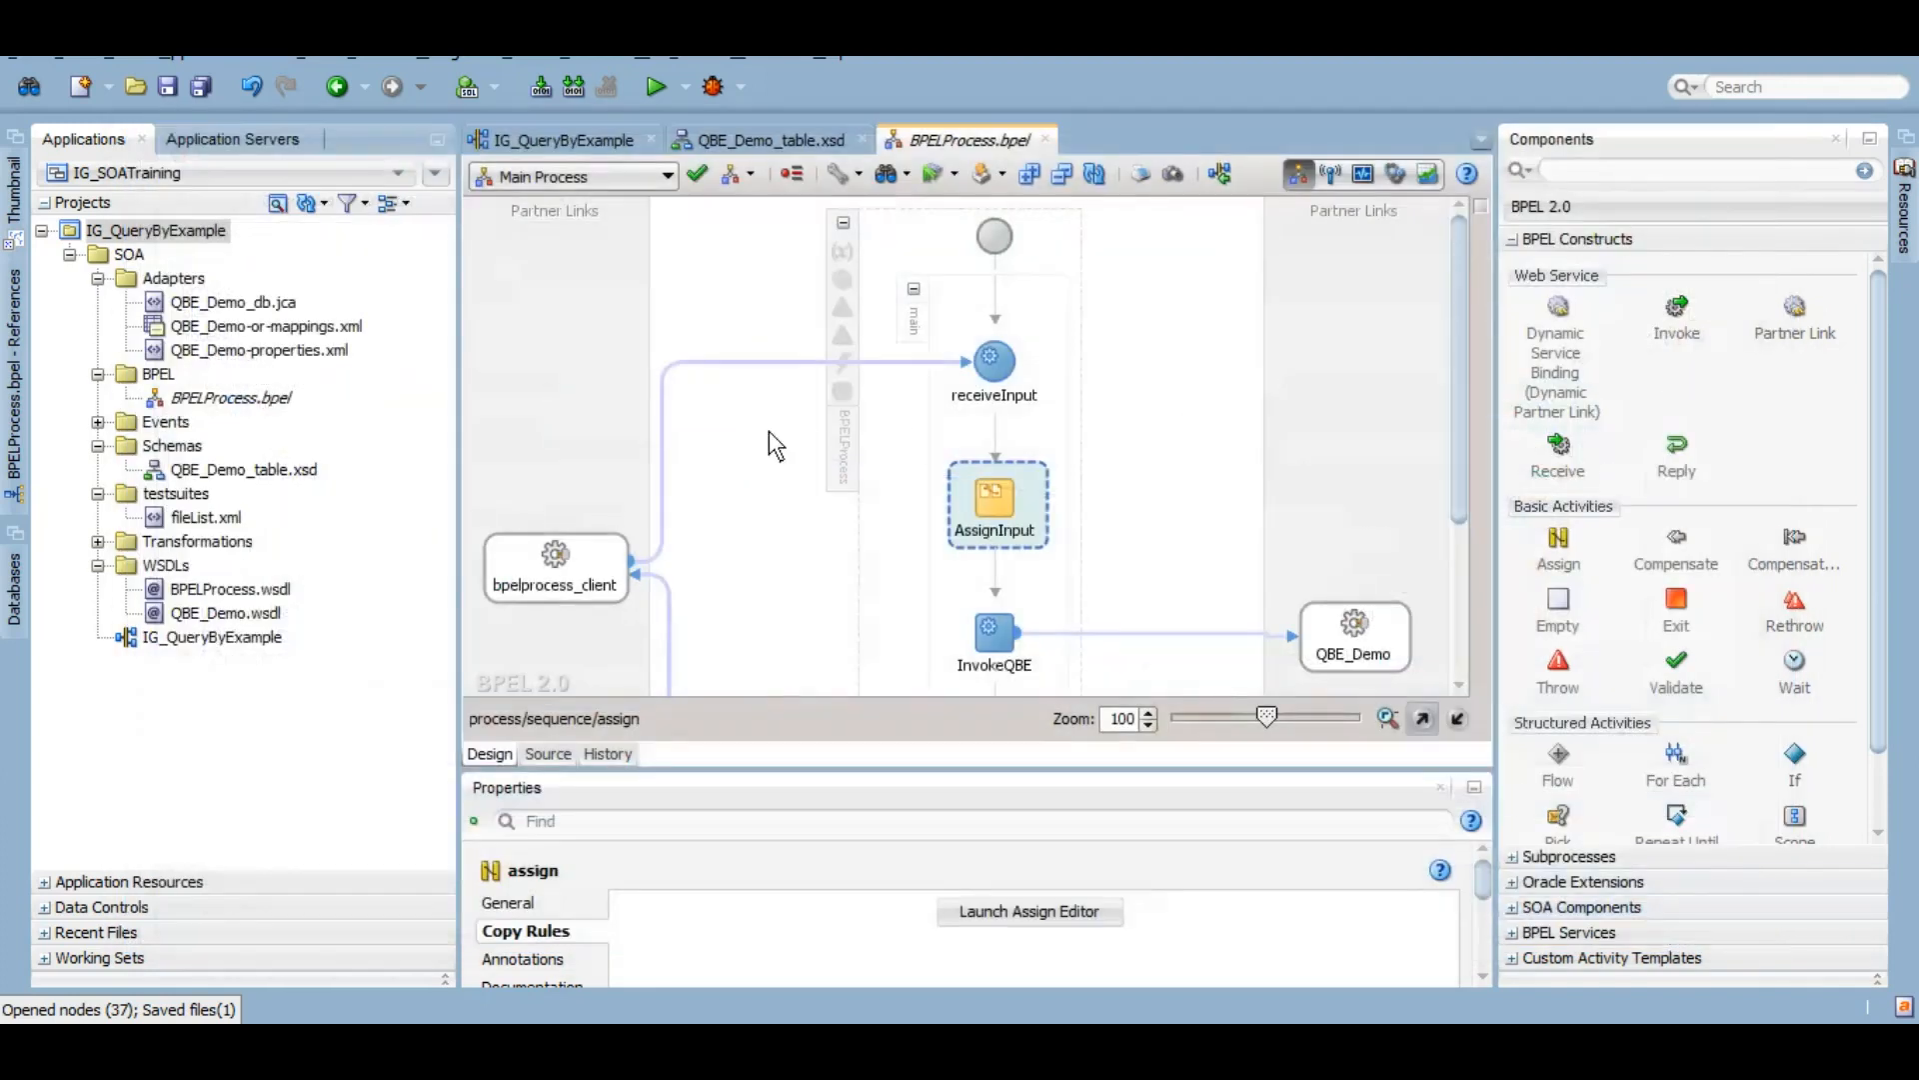
Step: Save all, add an Assign after InvokeQBE named AssignOutput, and open its copy rules
left_click(200, 86)
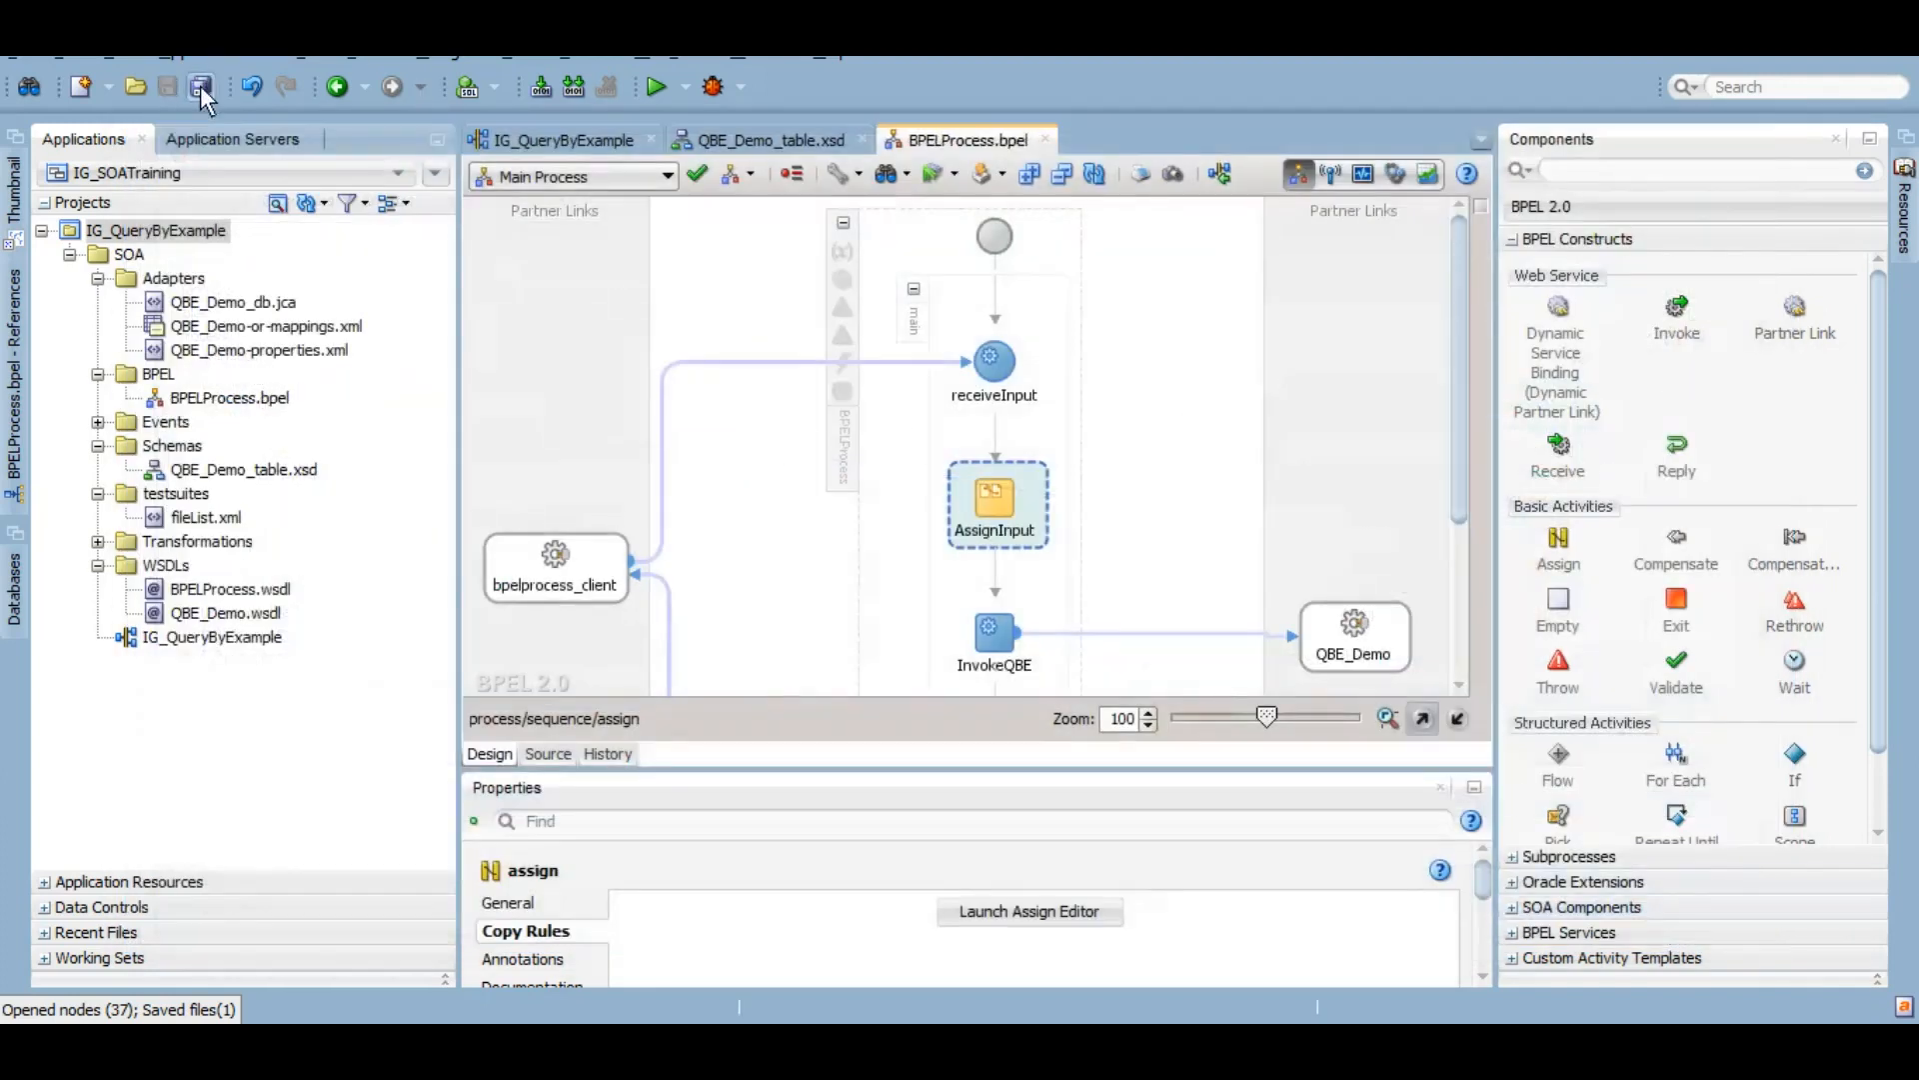
left_click(131, 233)
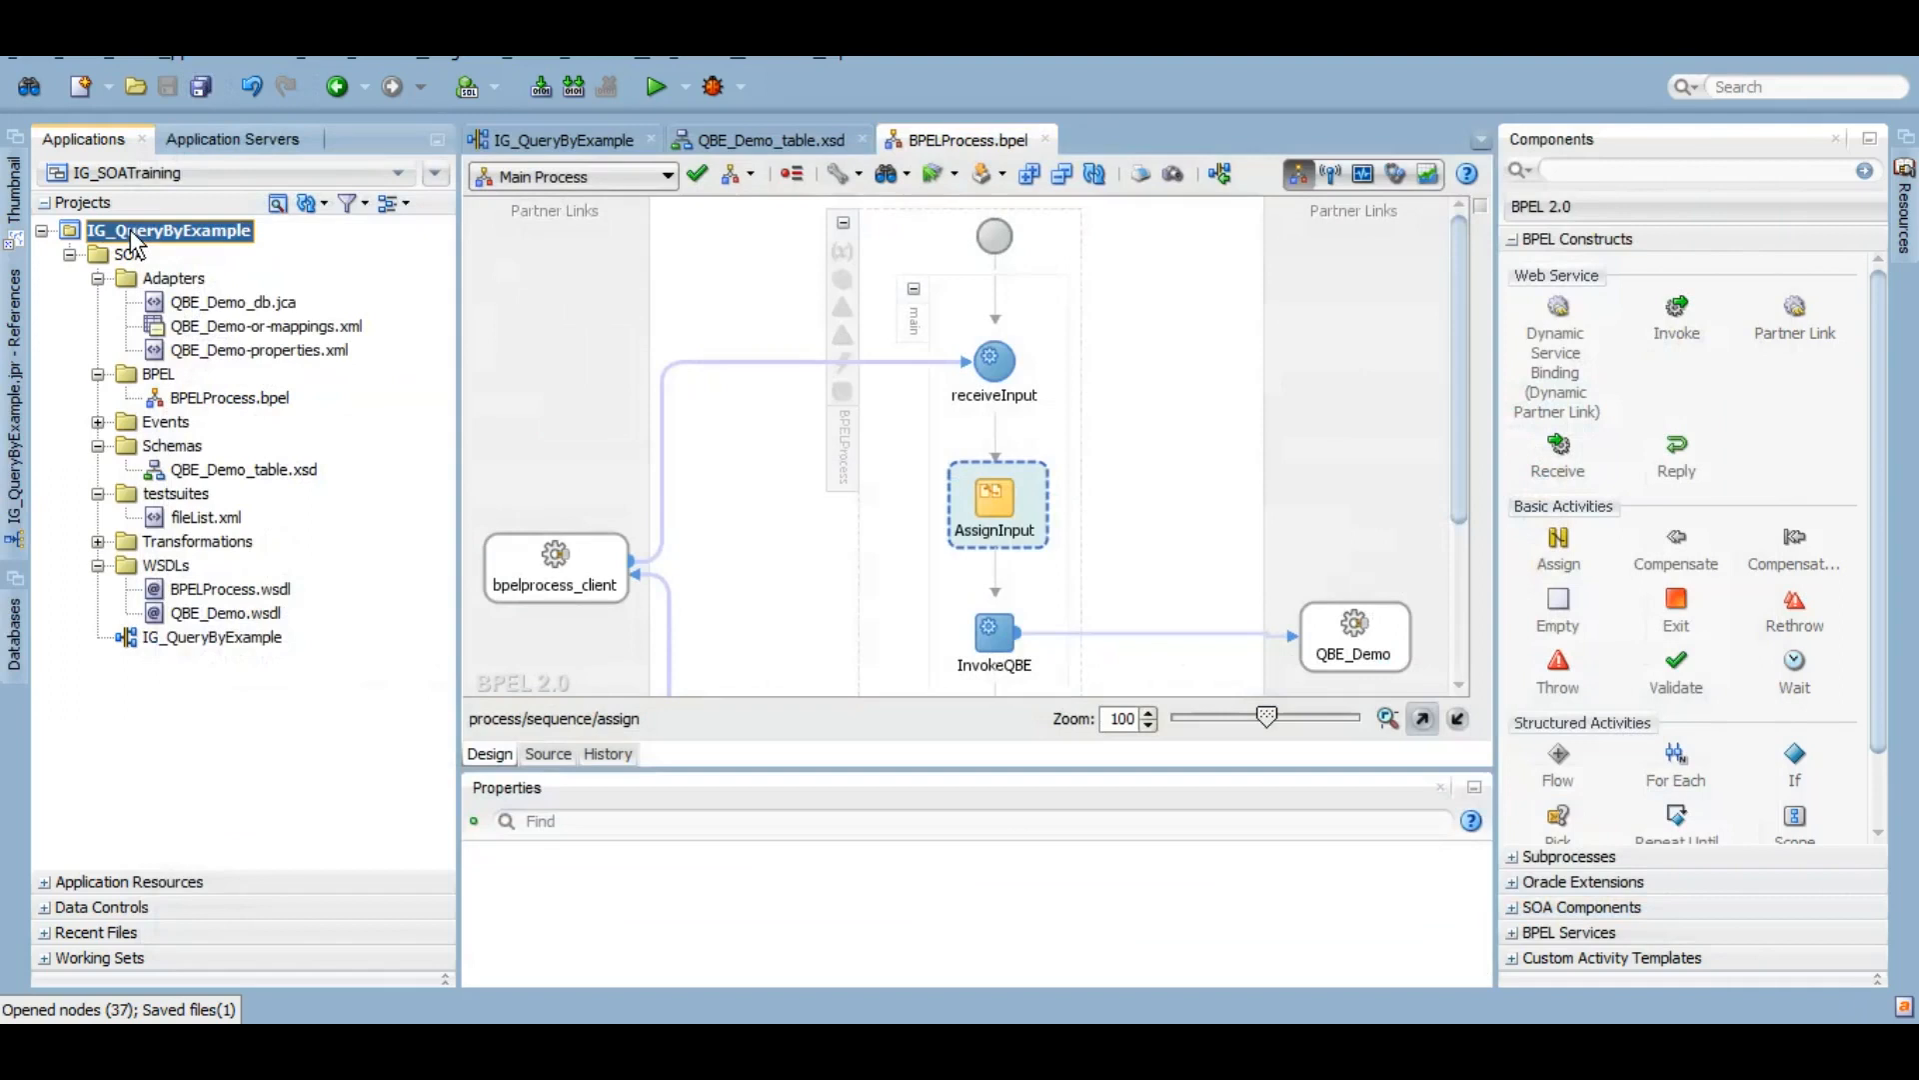
left_click_drag(1455, 397, 995, 472)
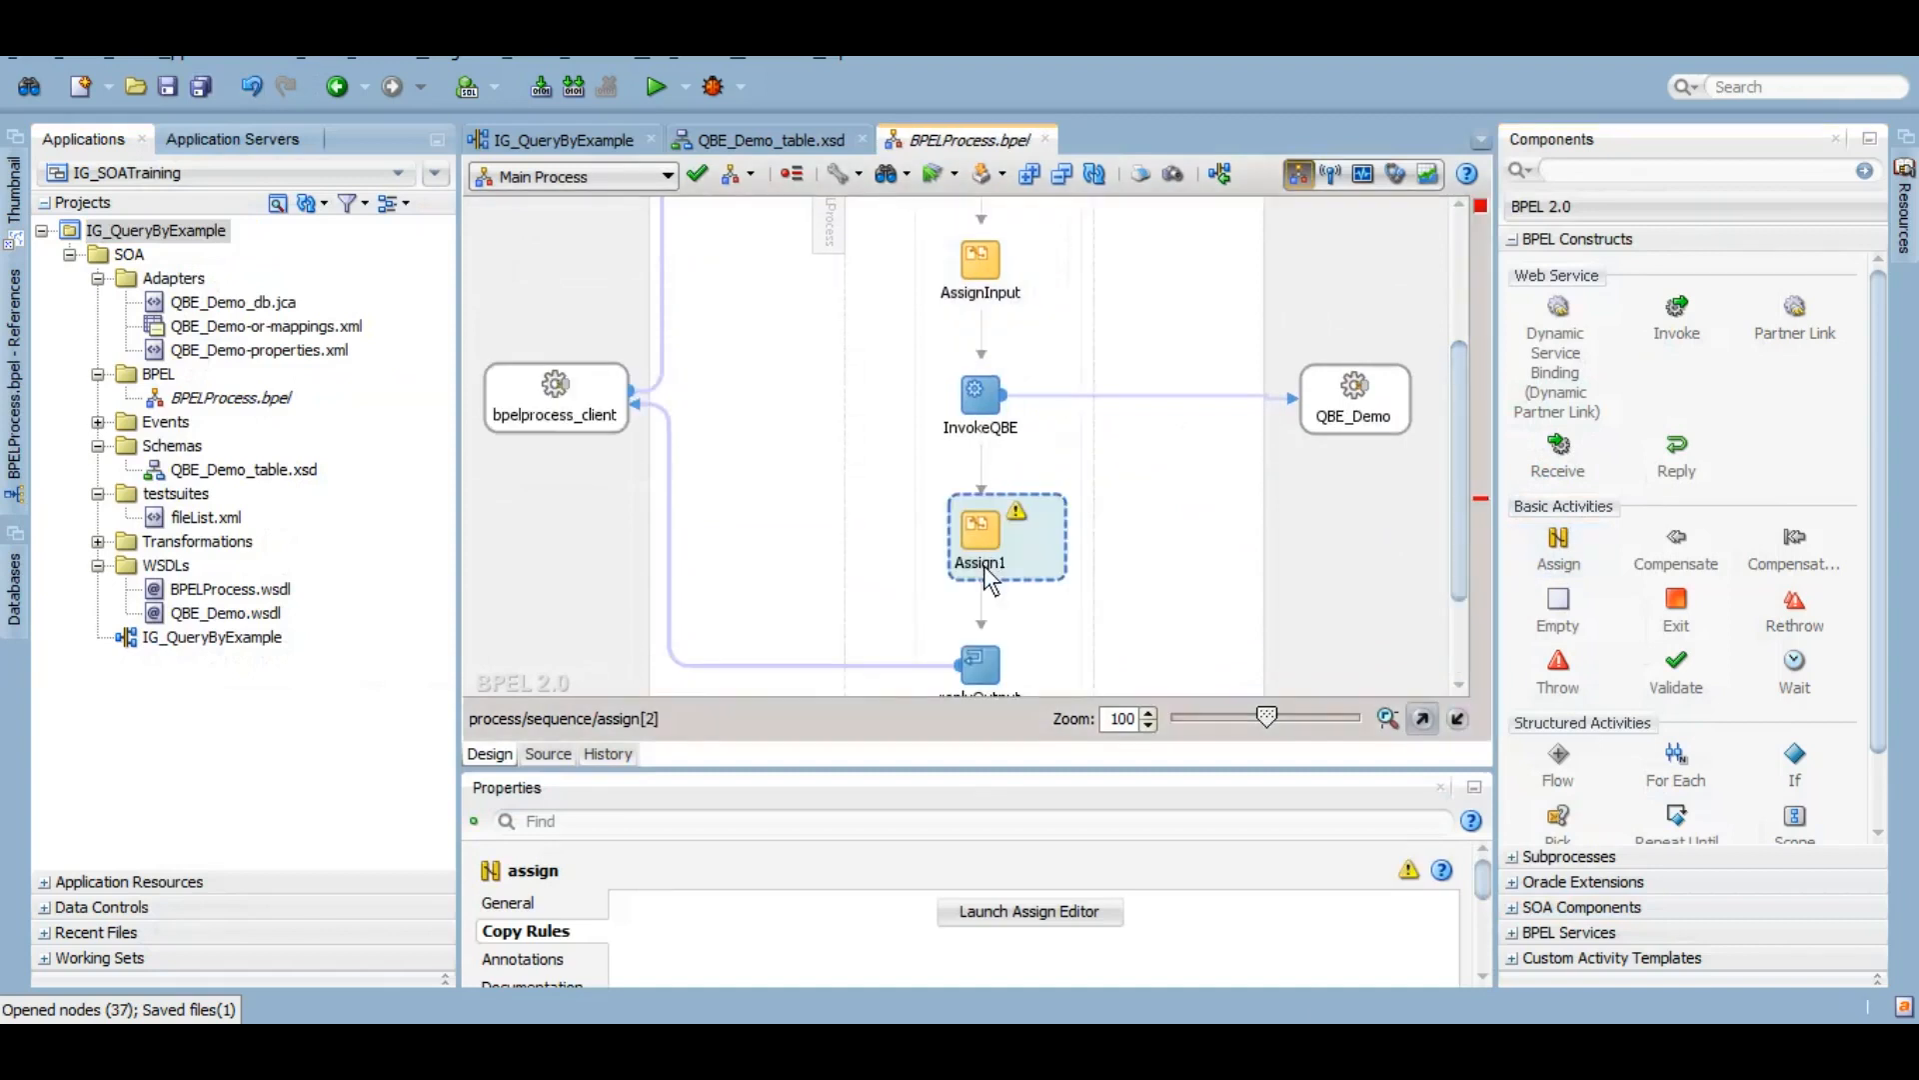
key("Right")
key("BackSpace")
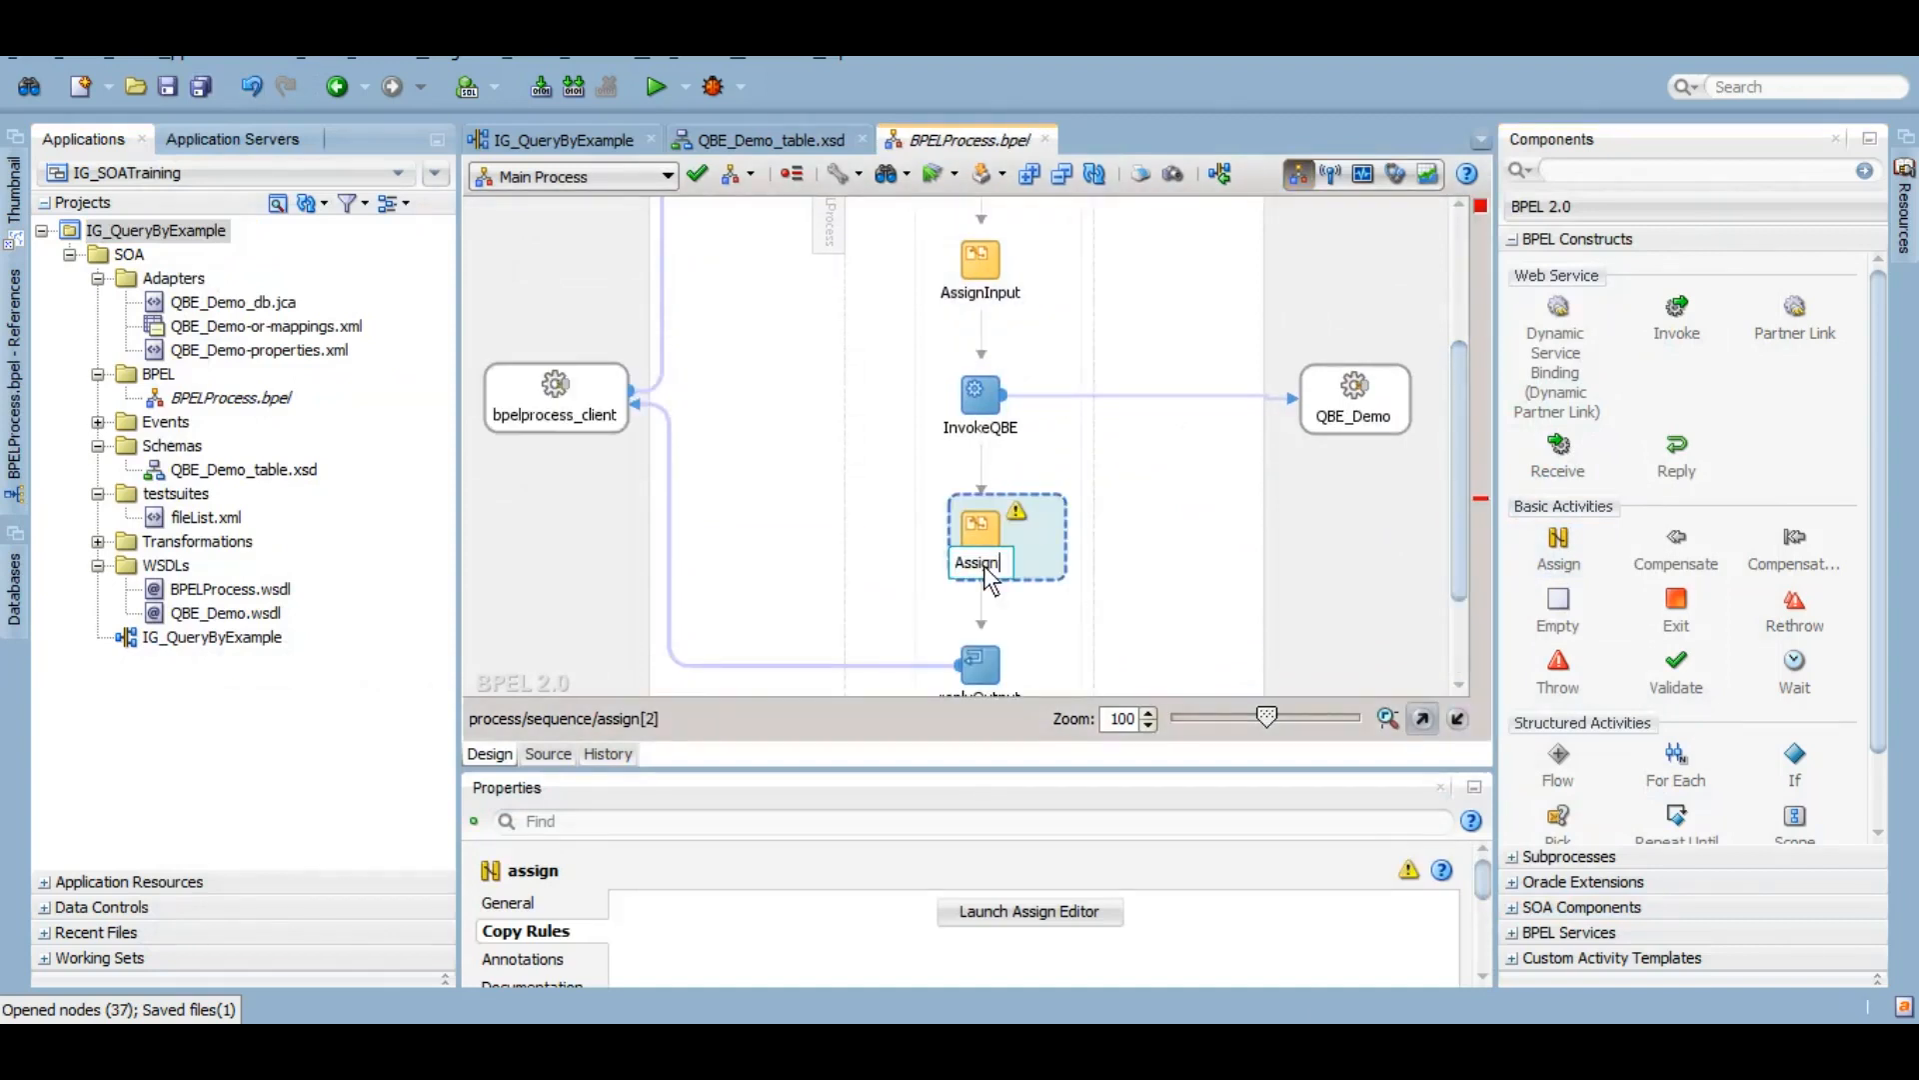
type("Output")
key("Return")
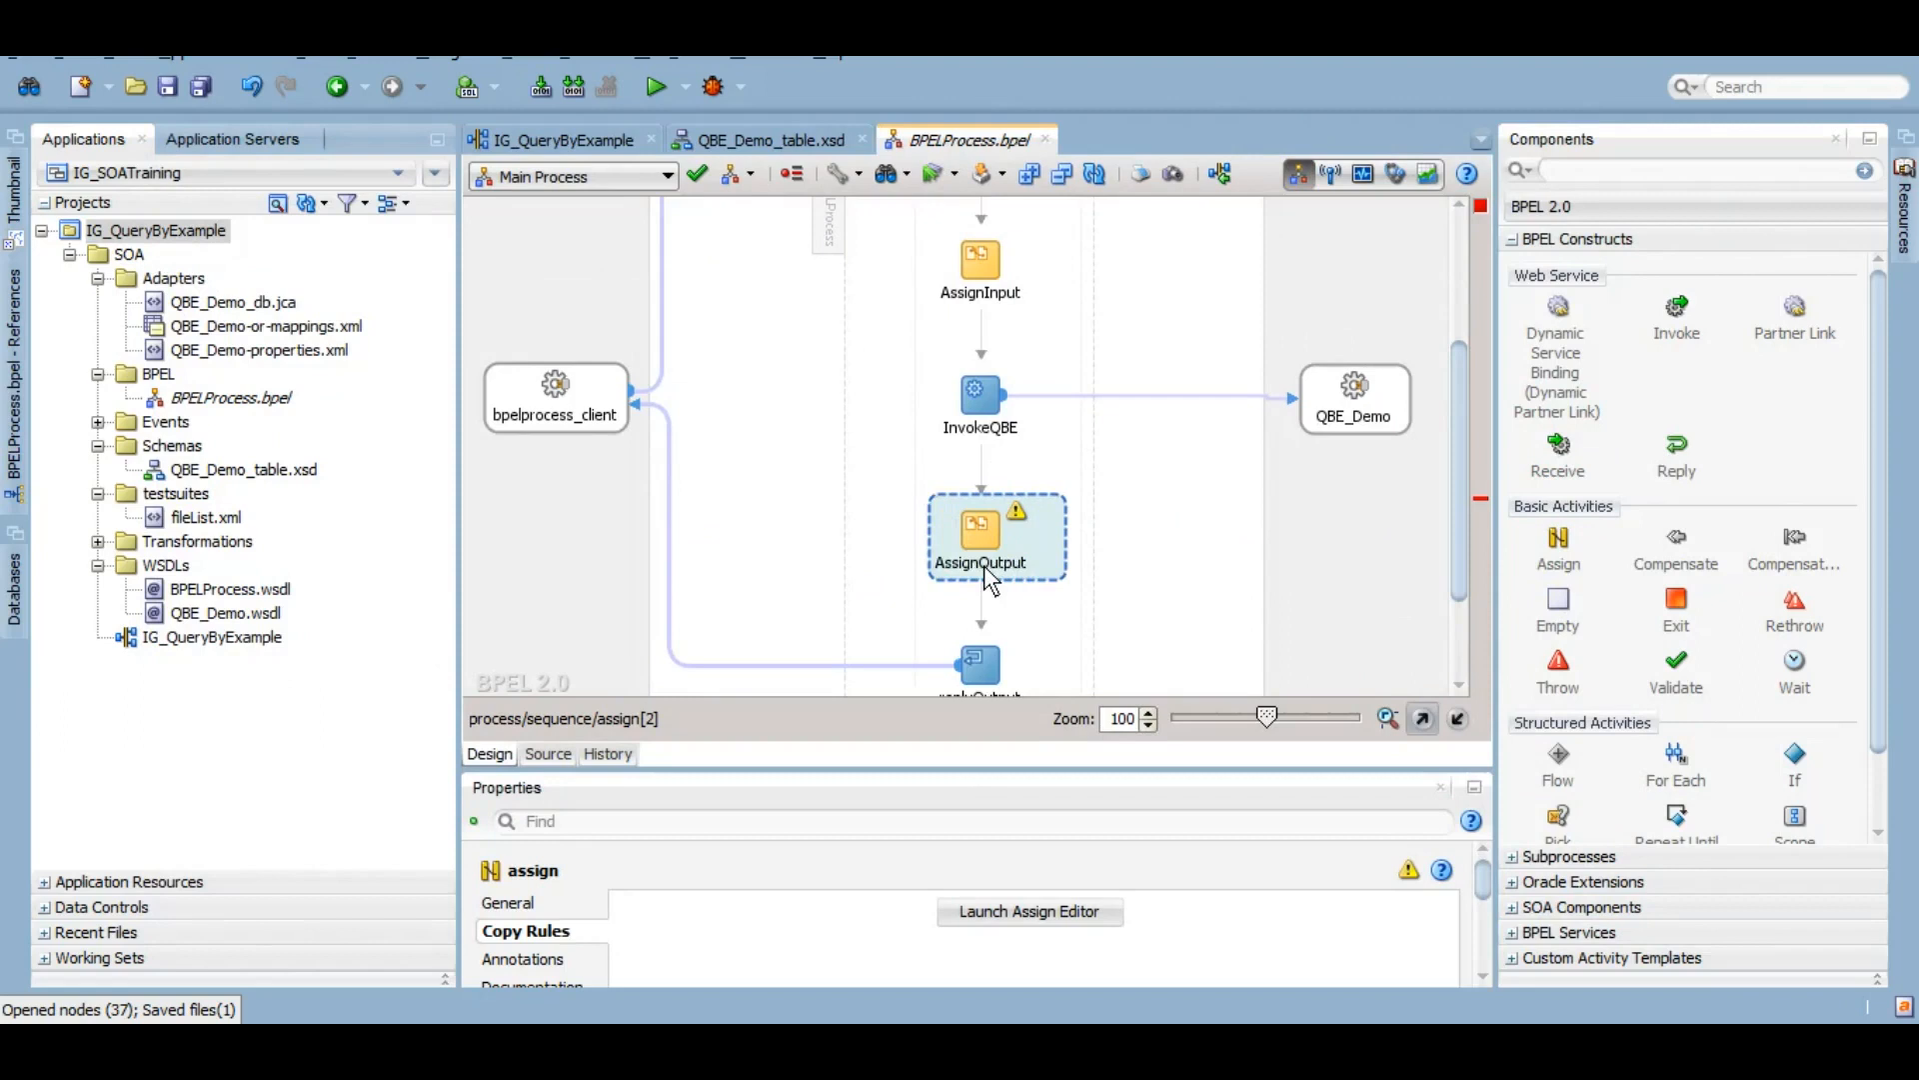
double_click(984, 566)
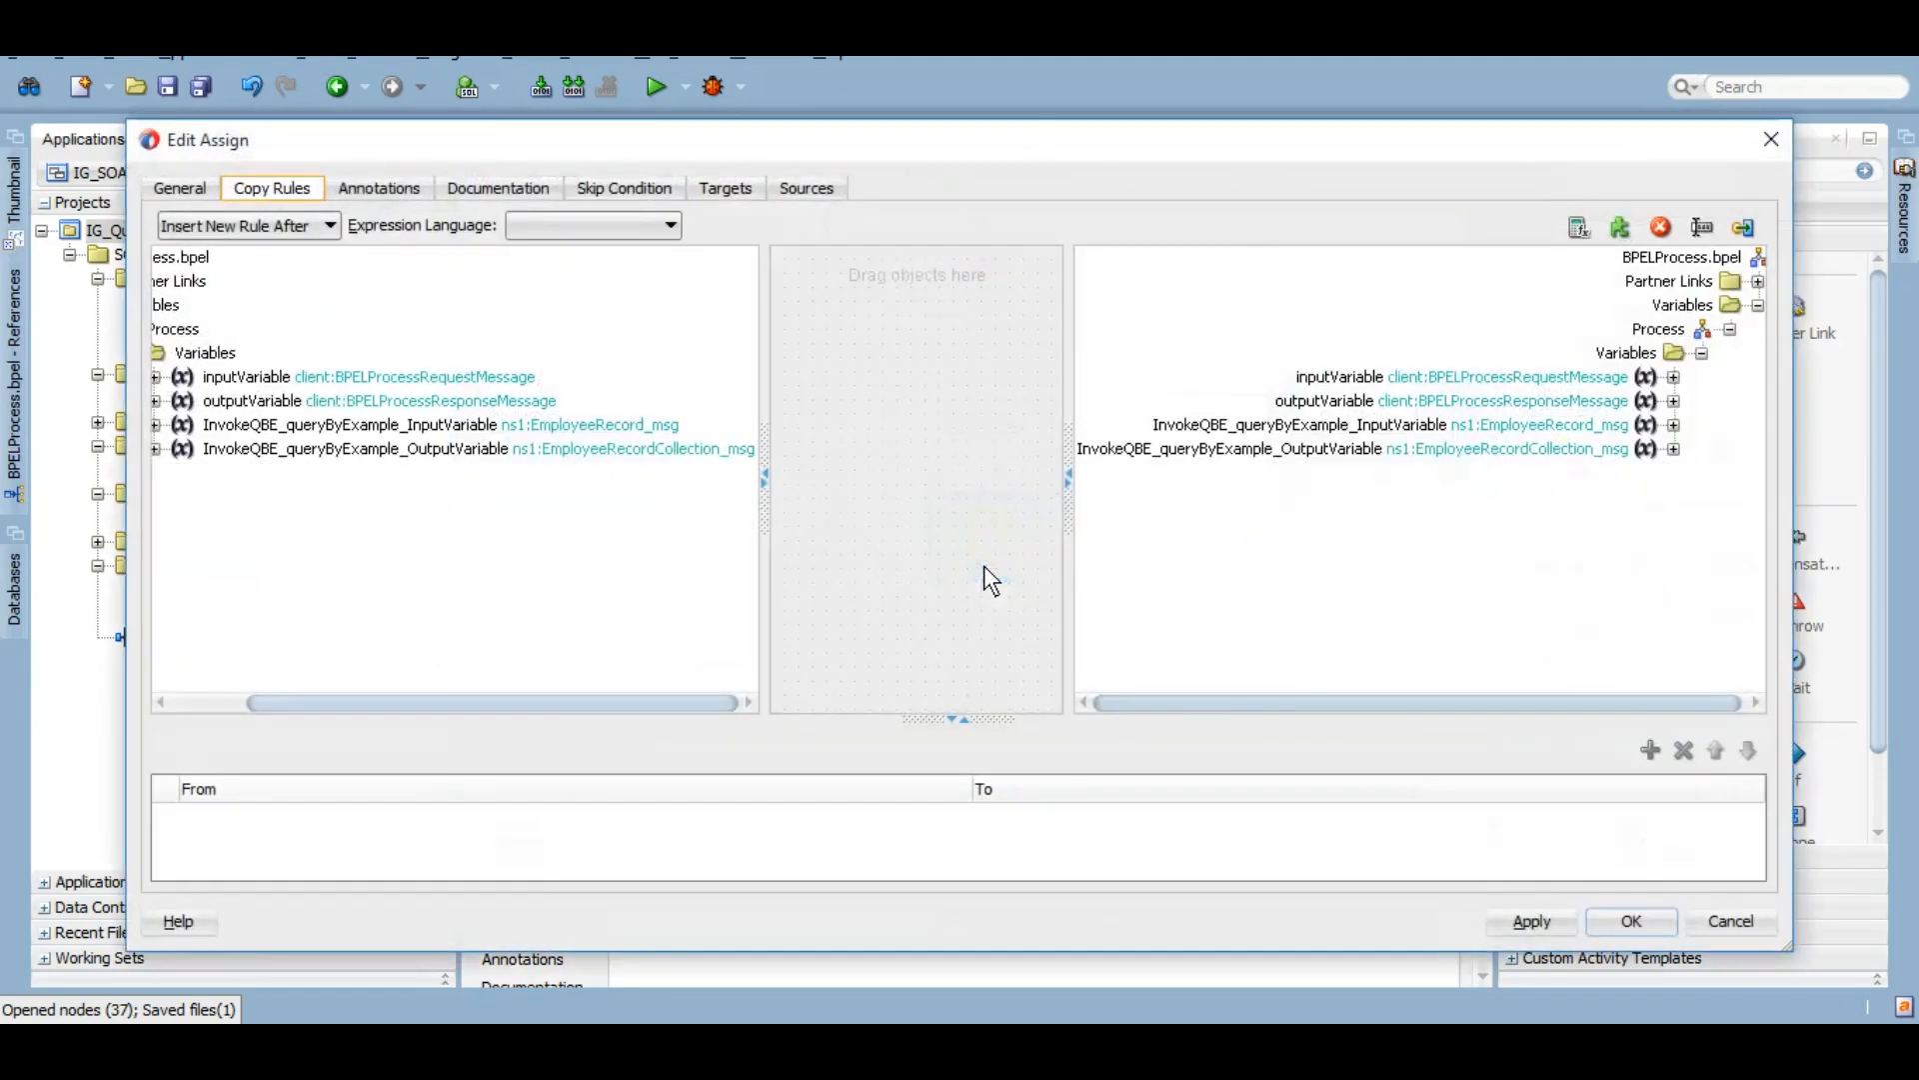
Step: Widen the variable panes and expand the InvokeQBE output variable's fields
left_click_drag(1071, 482, 928, 482)
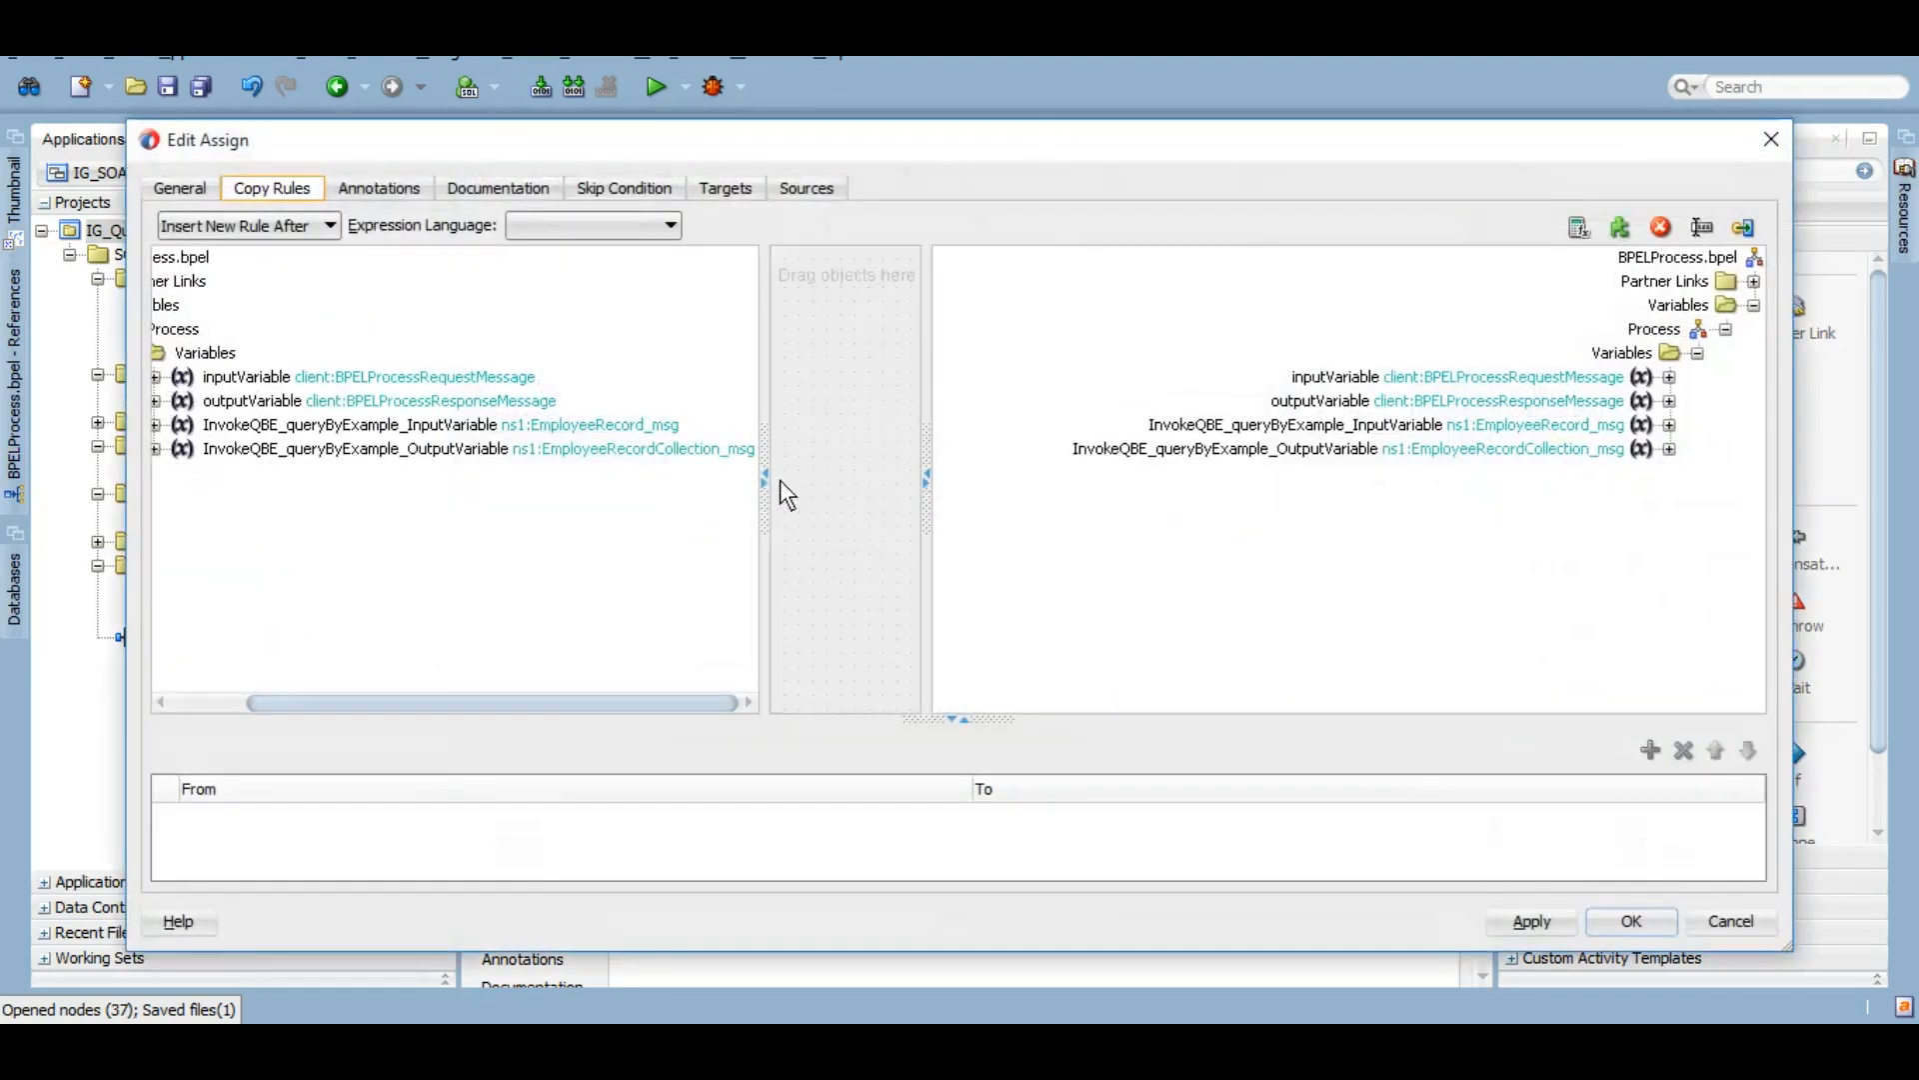
left_click_drag(767, 477, 807, 480)
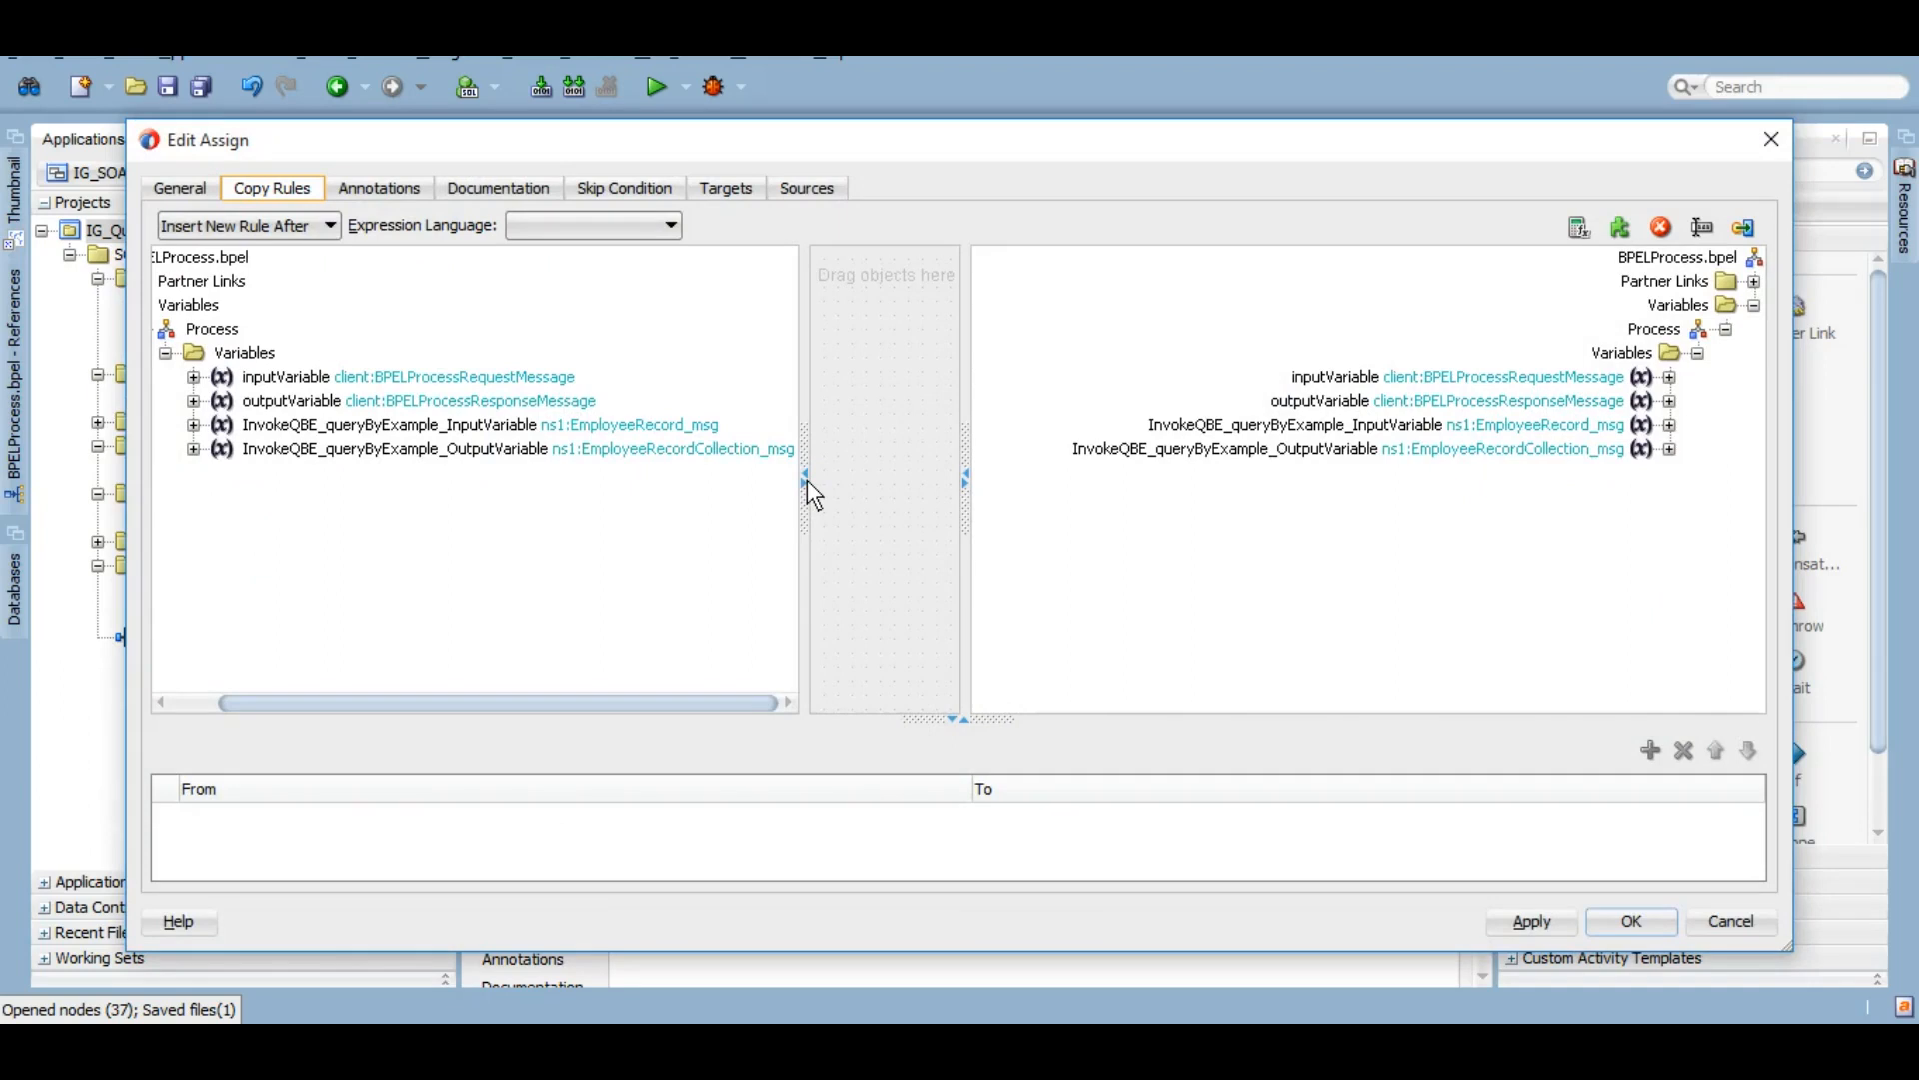
left_click(480, 448)
right_click(465, 448)
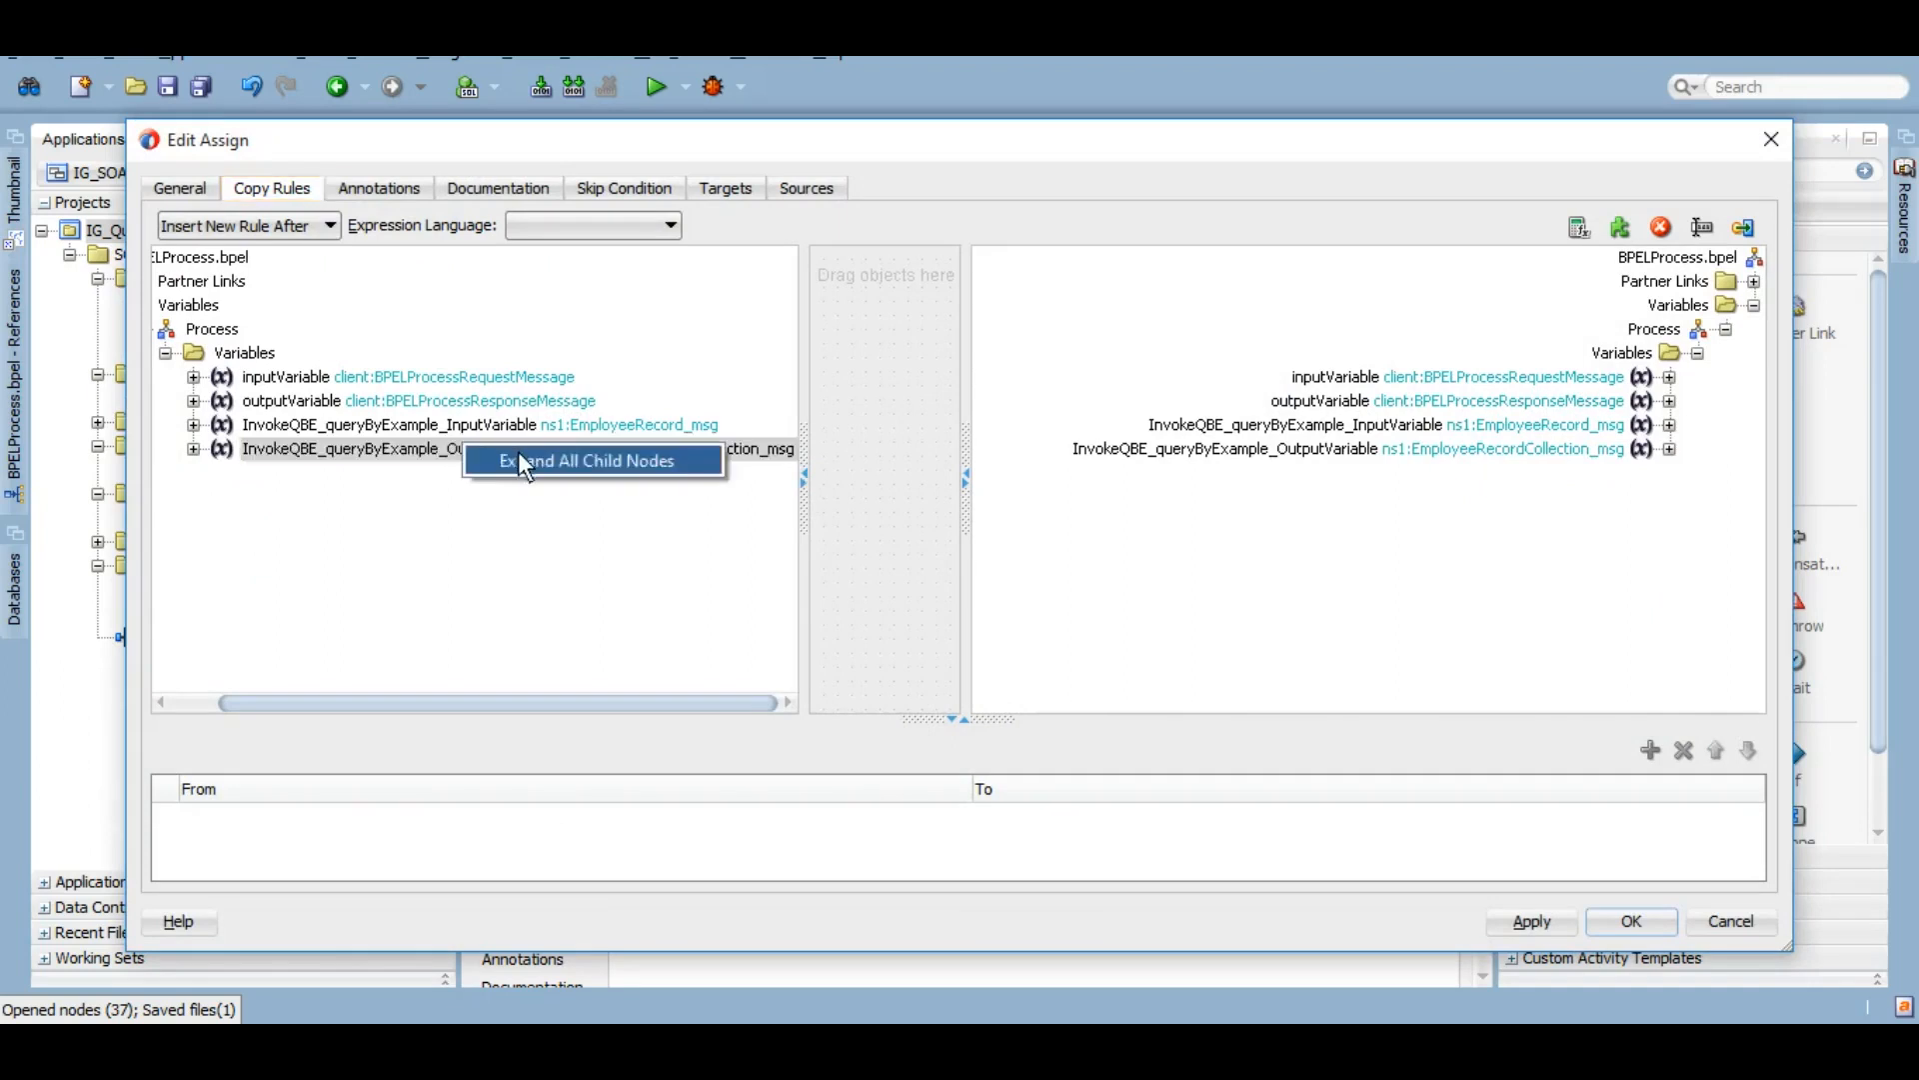
left_click(523, 466)
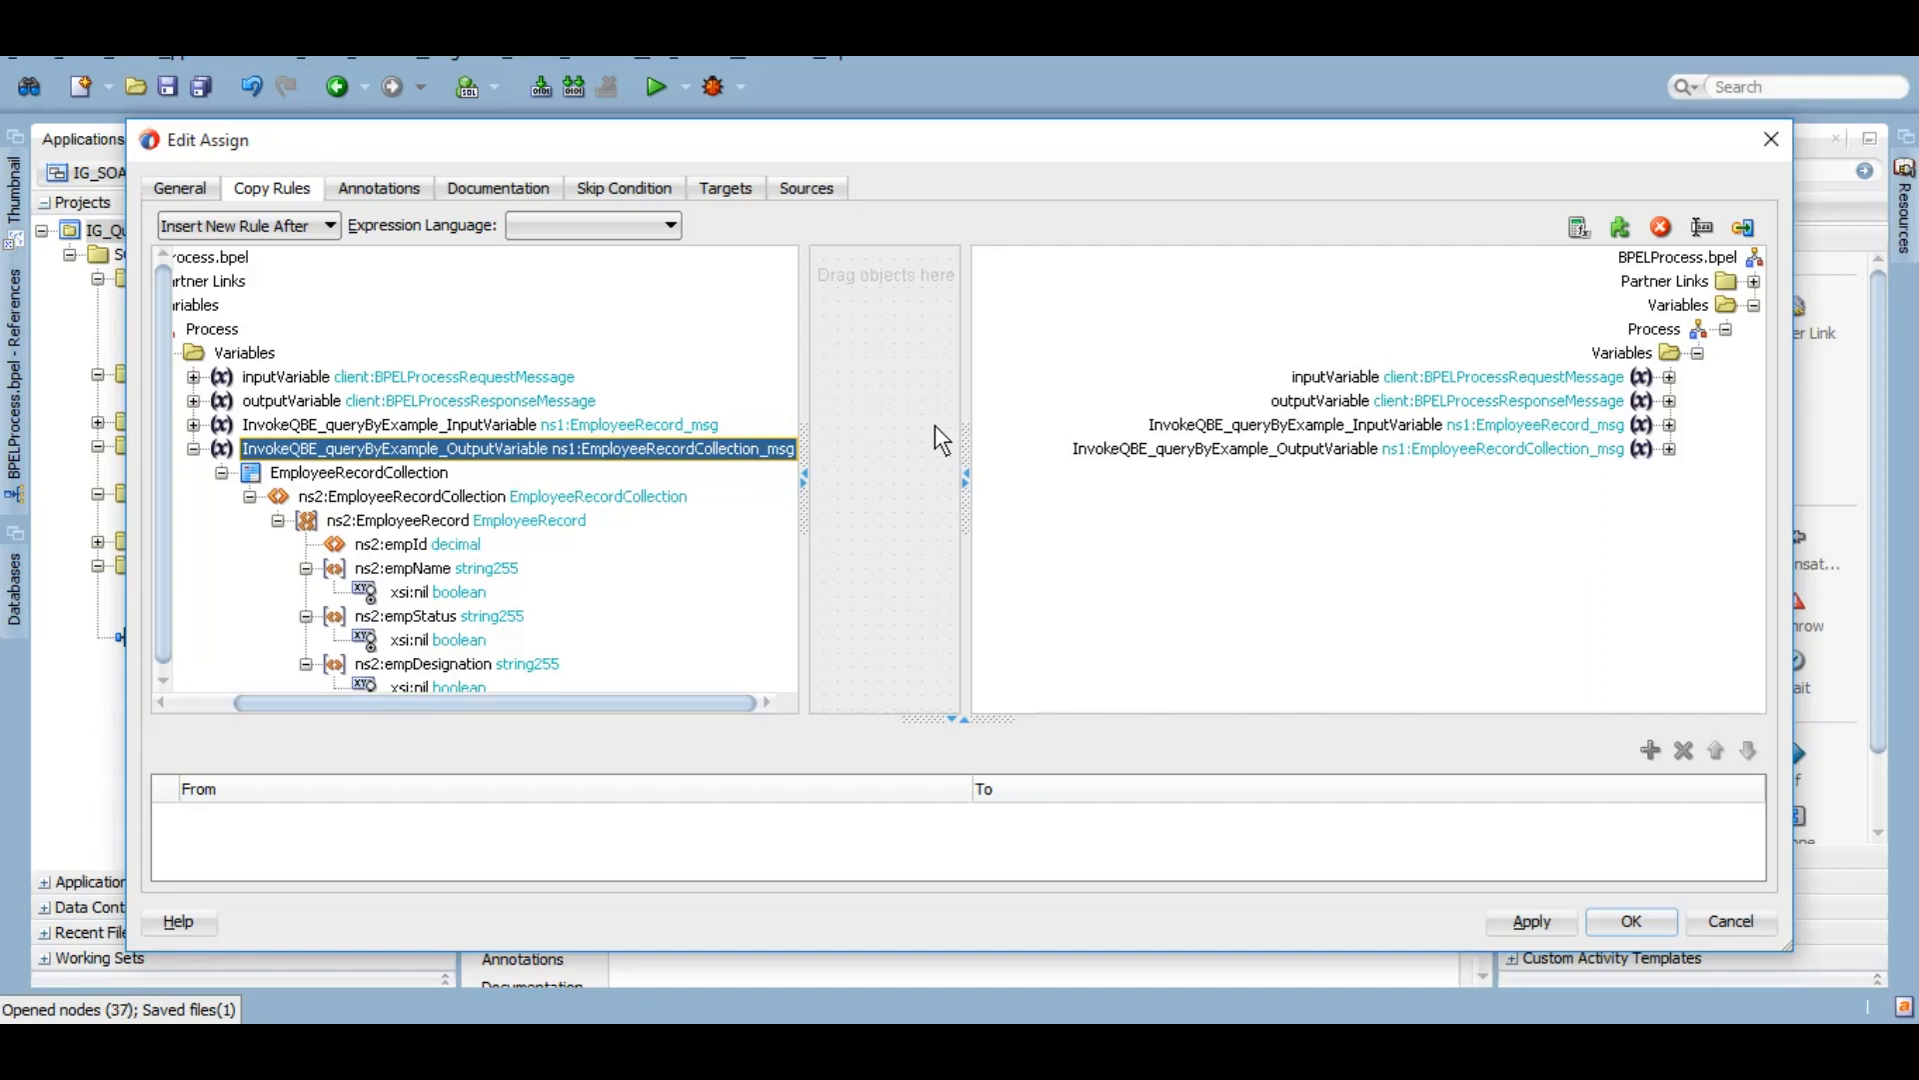
left_click(438, 522)
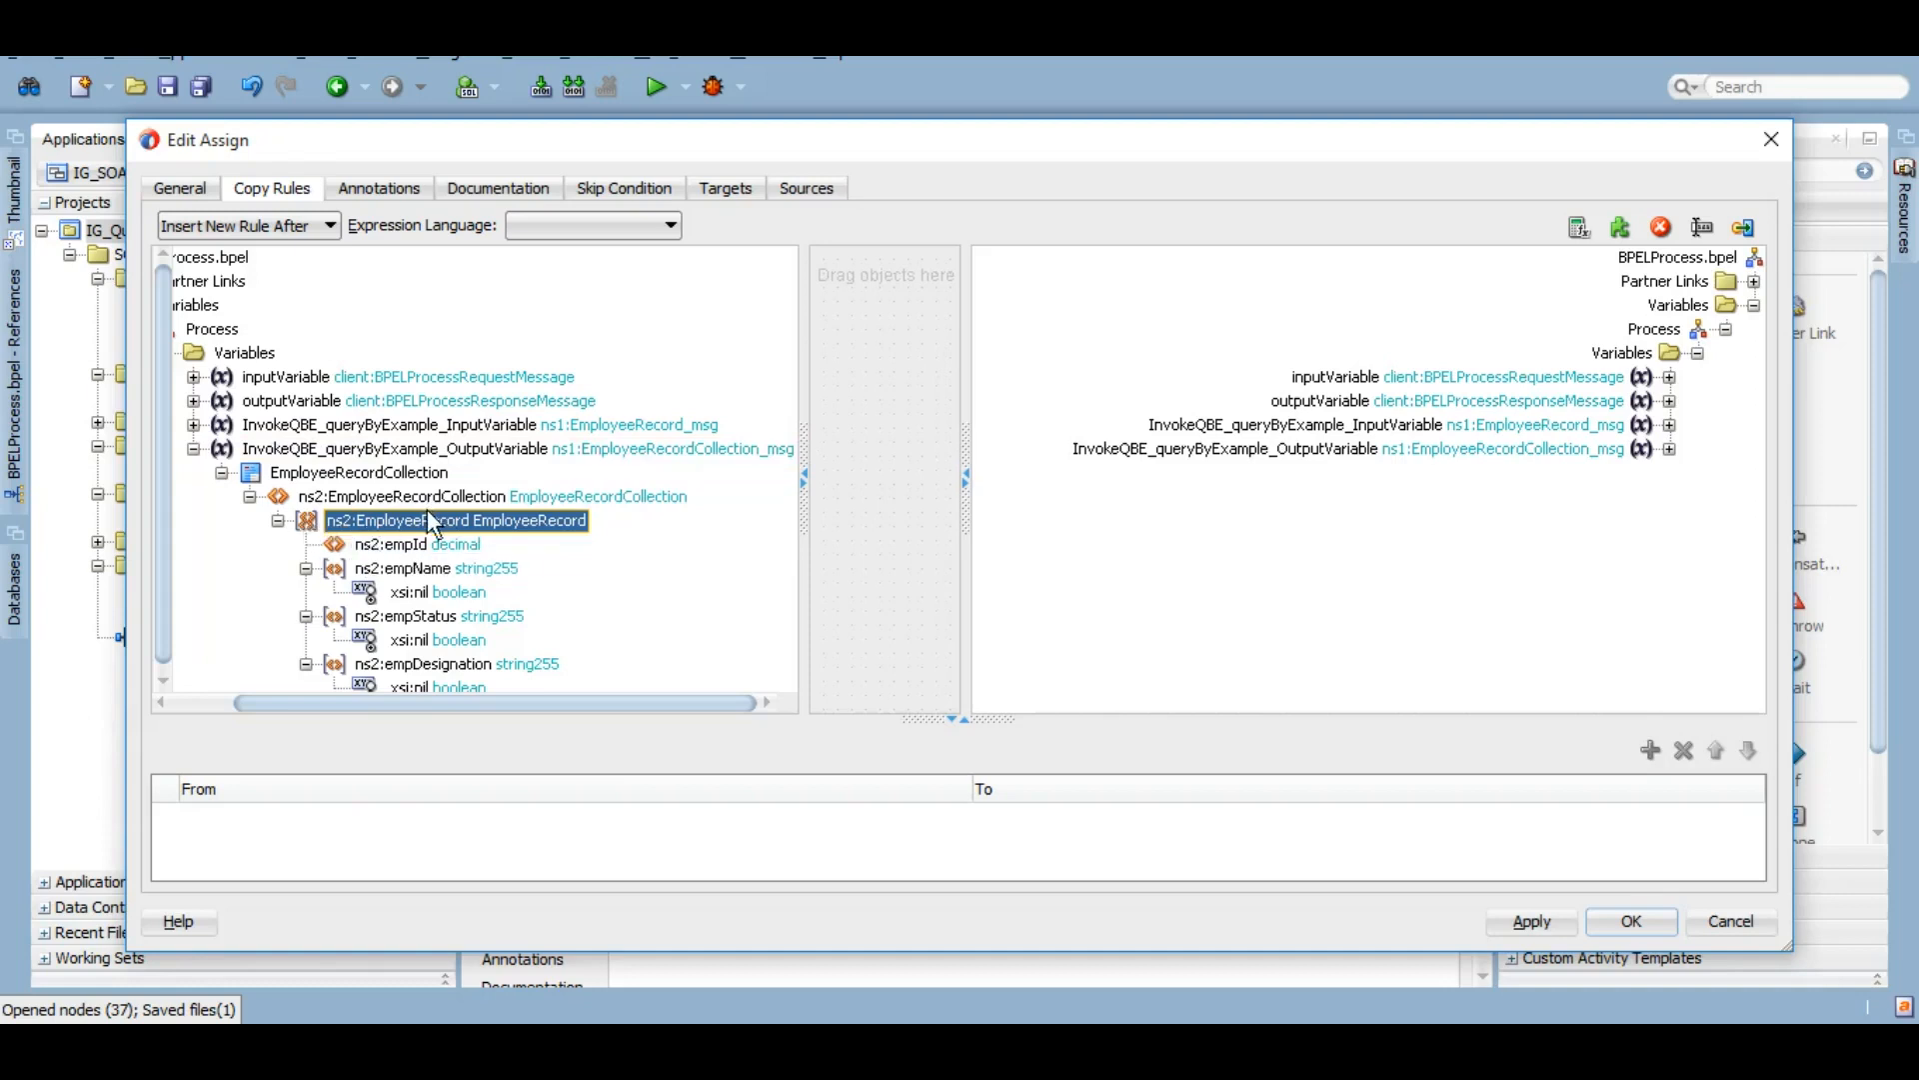
Step: Expand outputVariable and map EmployeeRecordCollection onto its payload, then confirm
right_click(1280, 437)
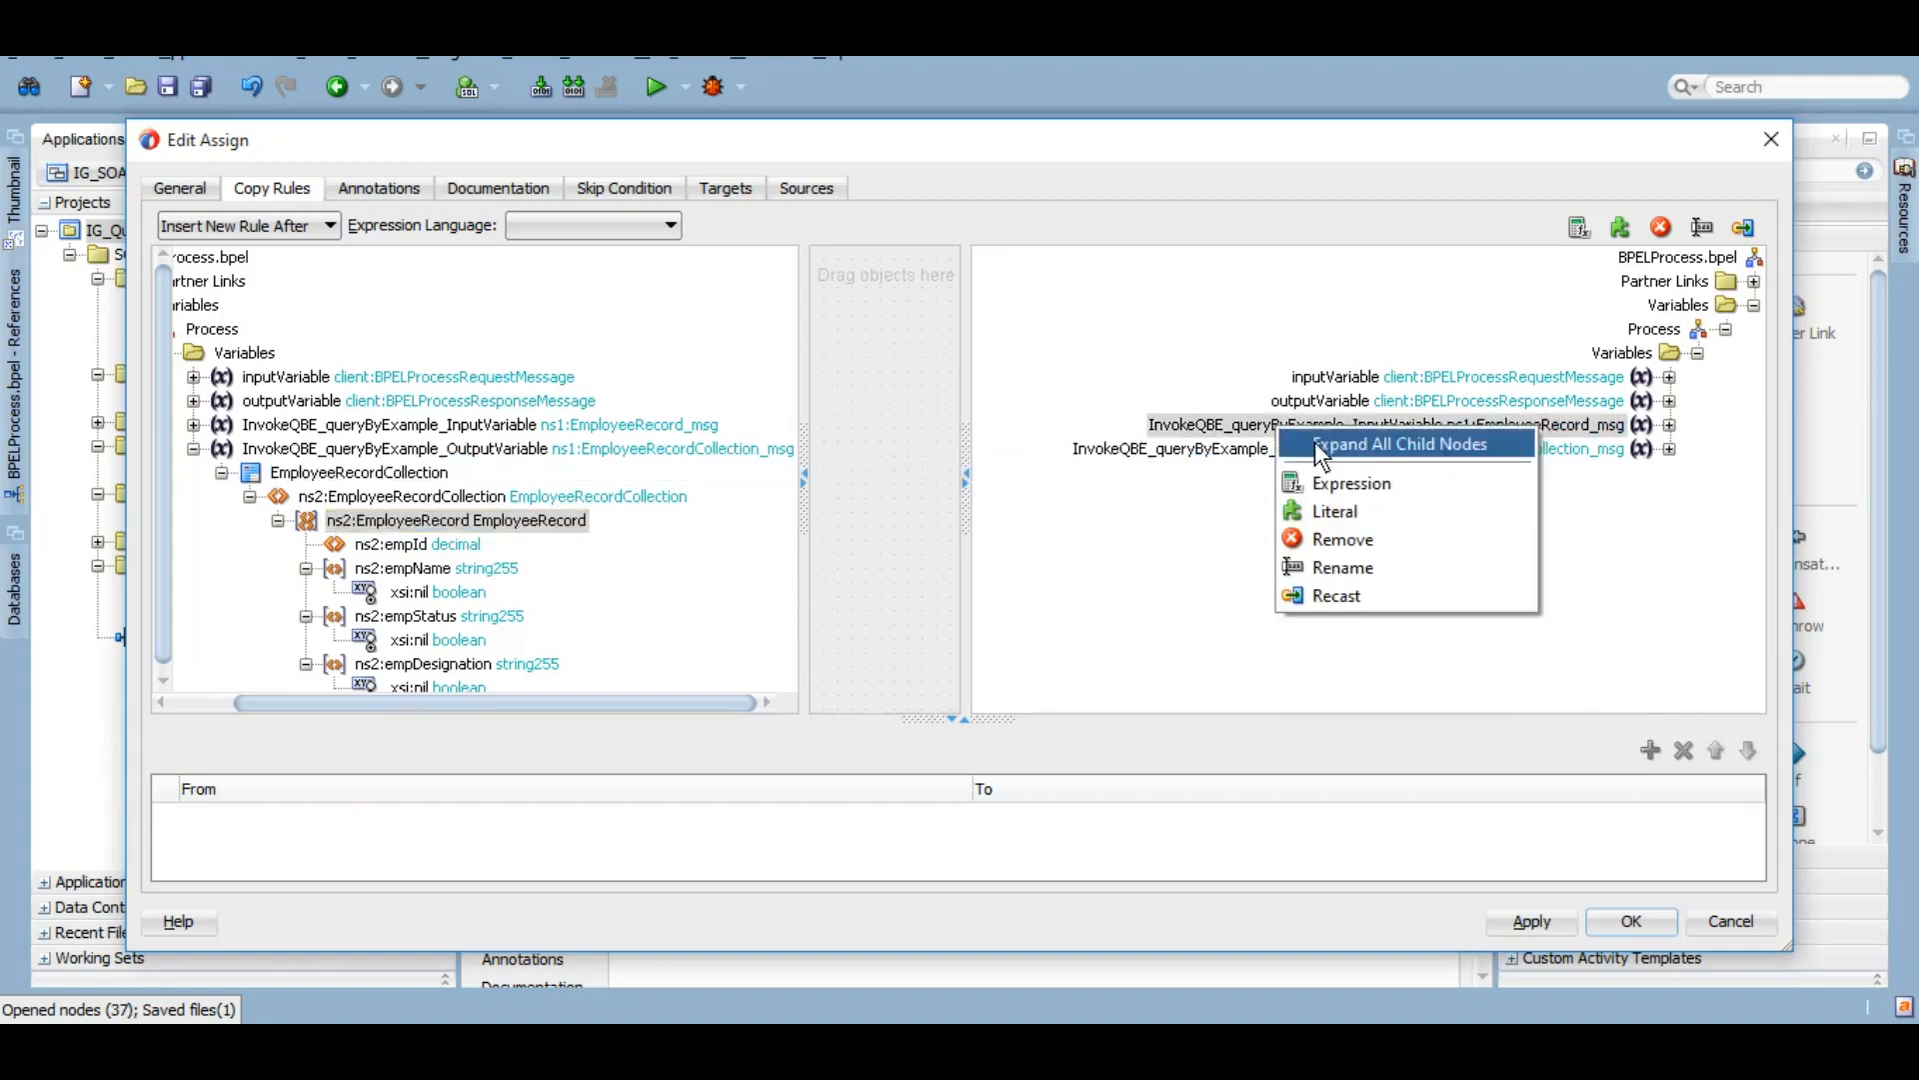
left_click(1318, 400)
right_click(1317, 404)
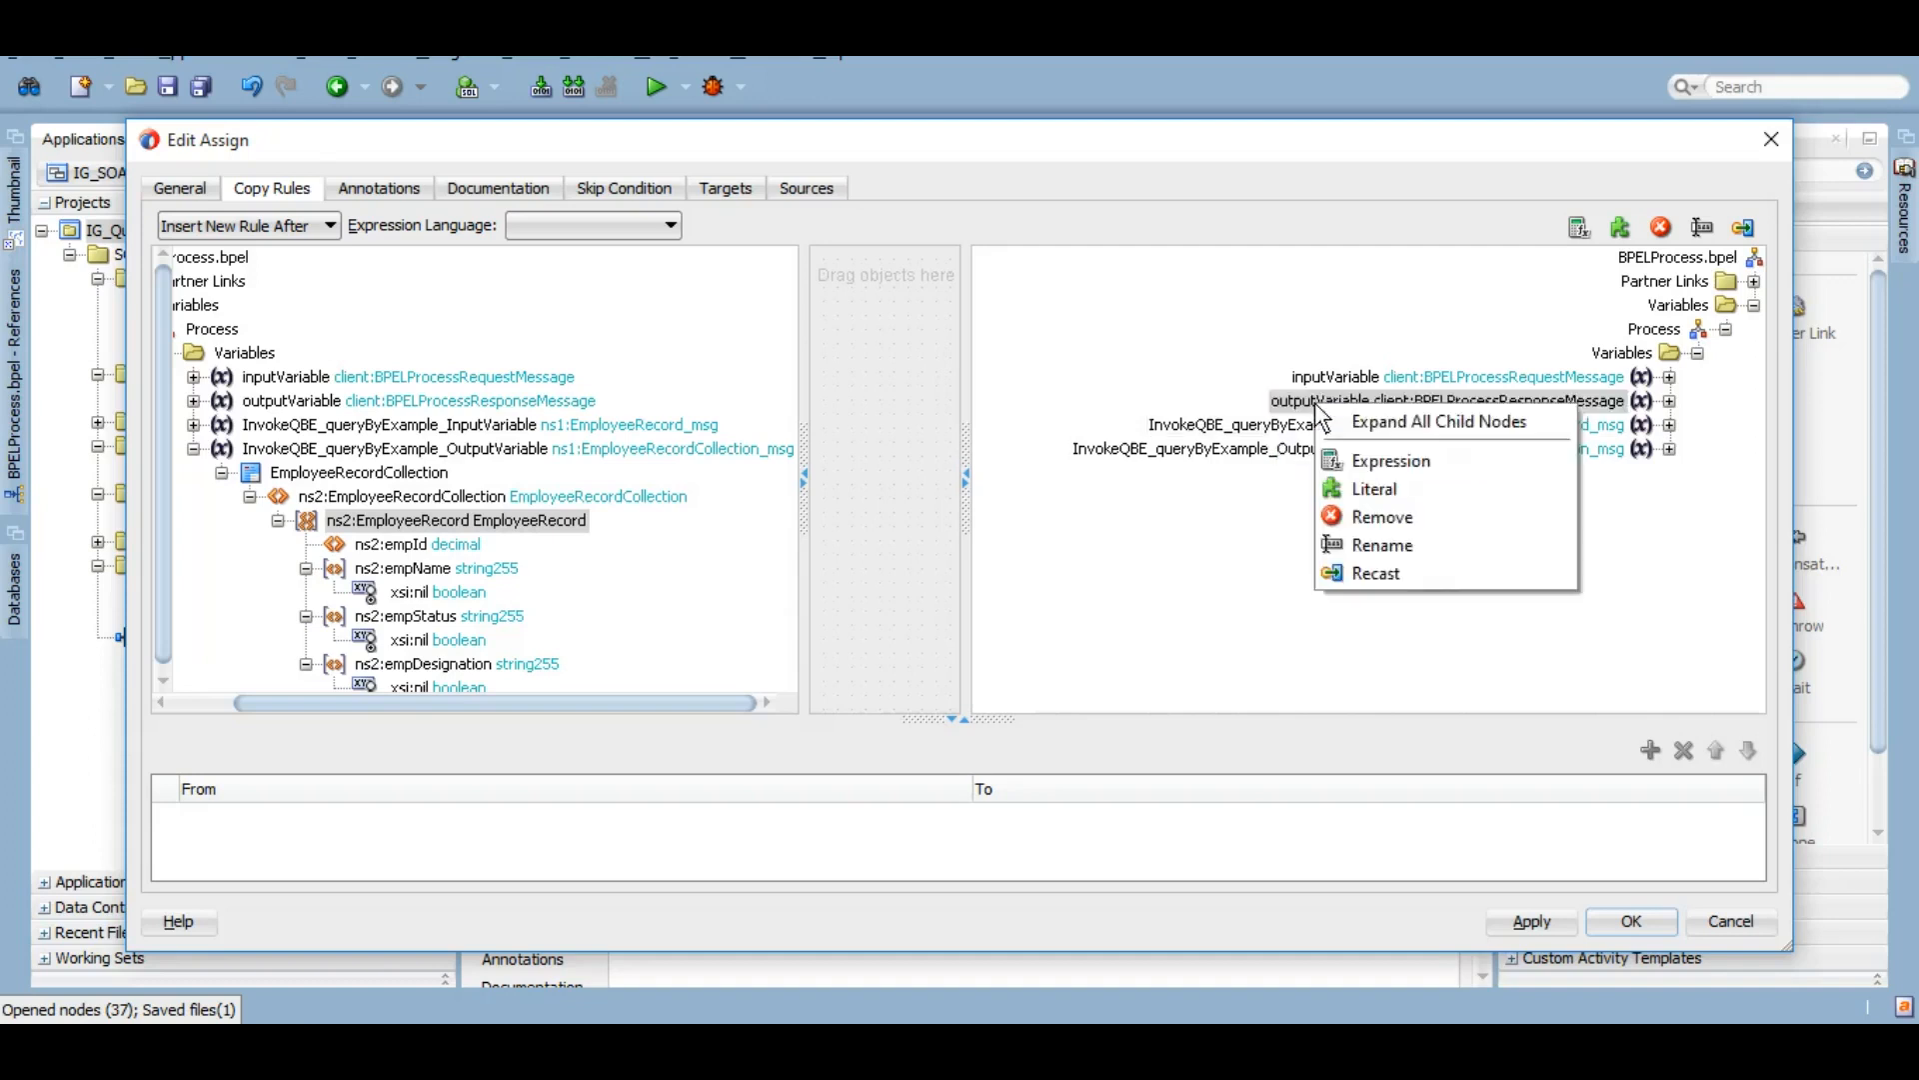
left_click(1369, 423)
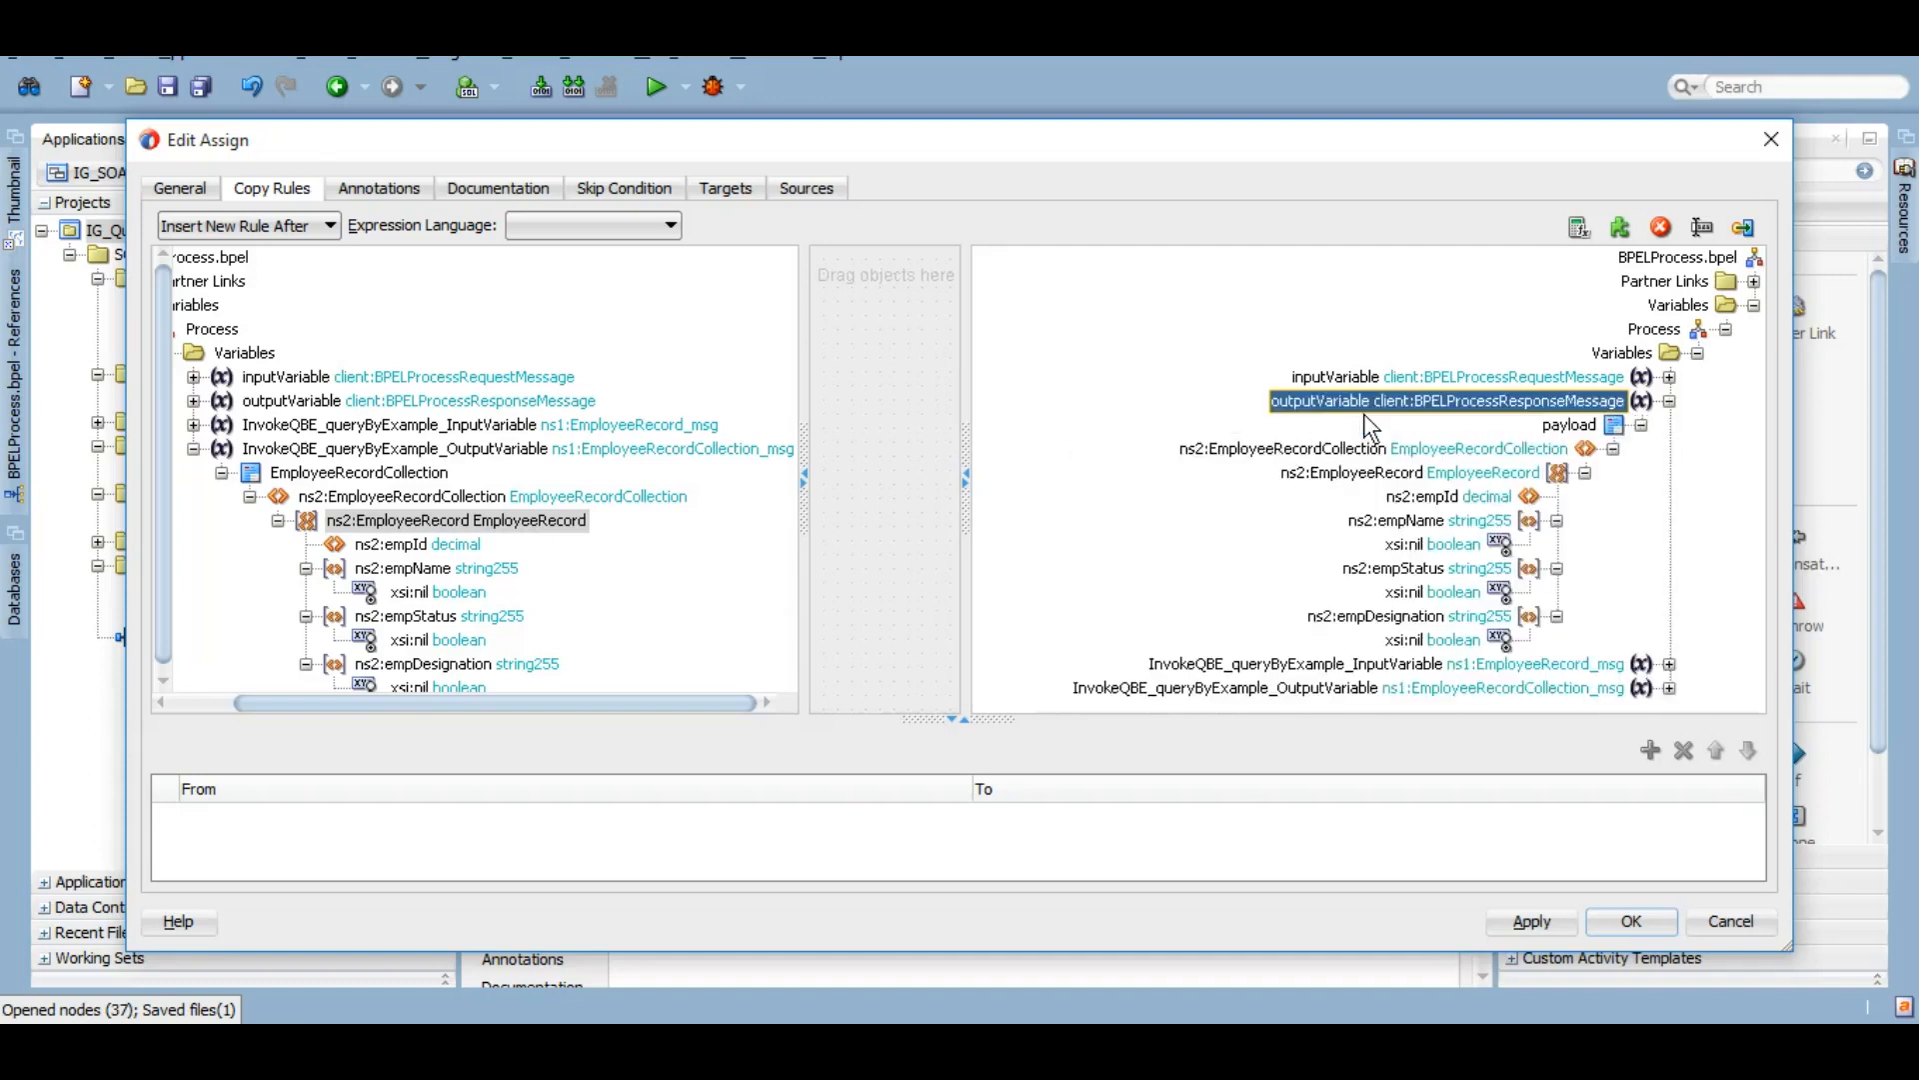
left_click(425, 478)
left_click_drag(425, 478, 1564, 436)
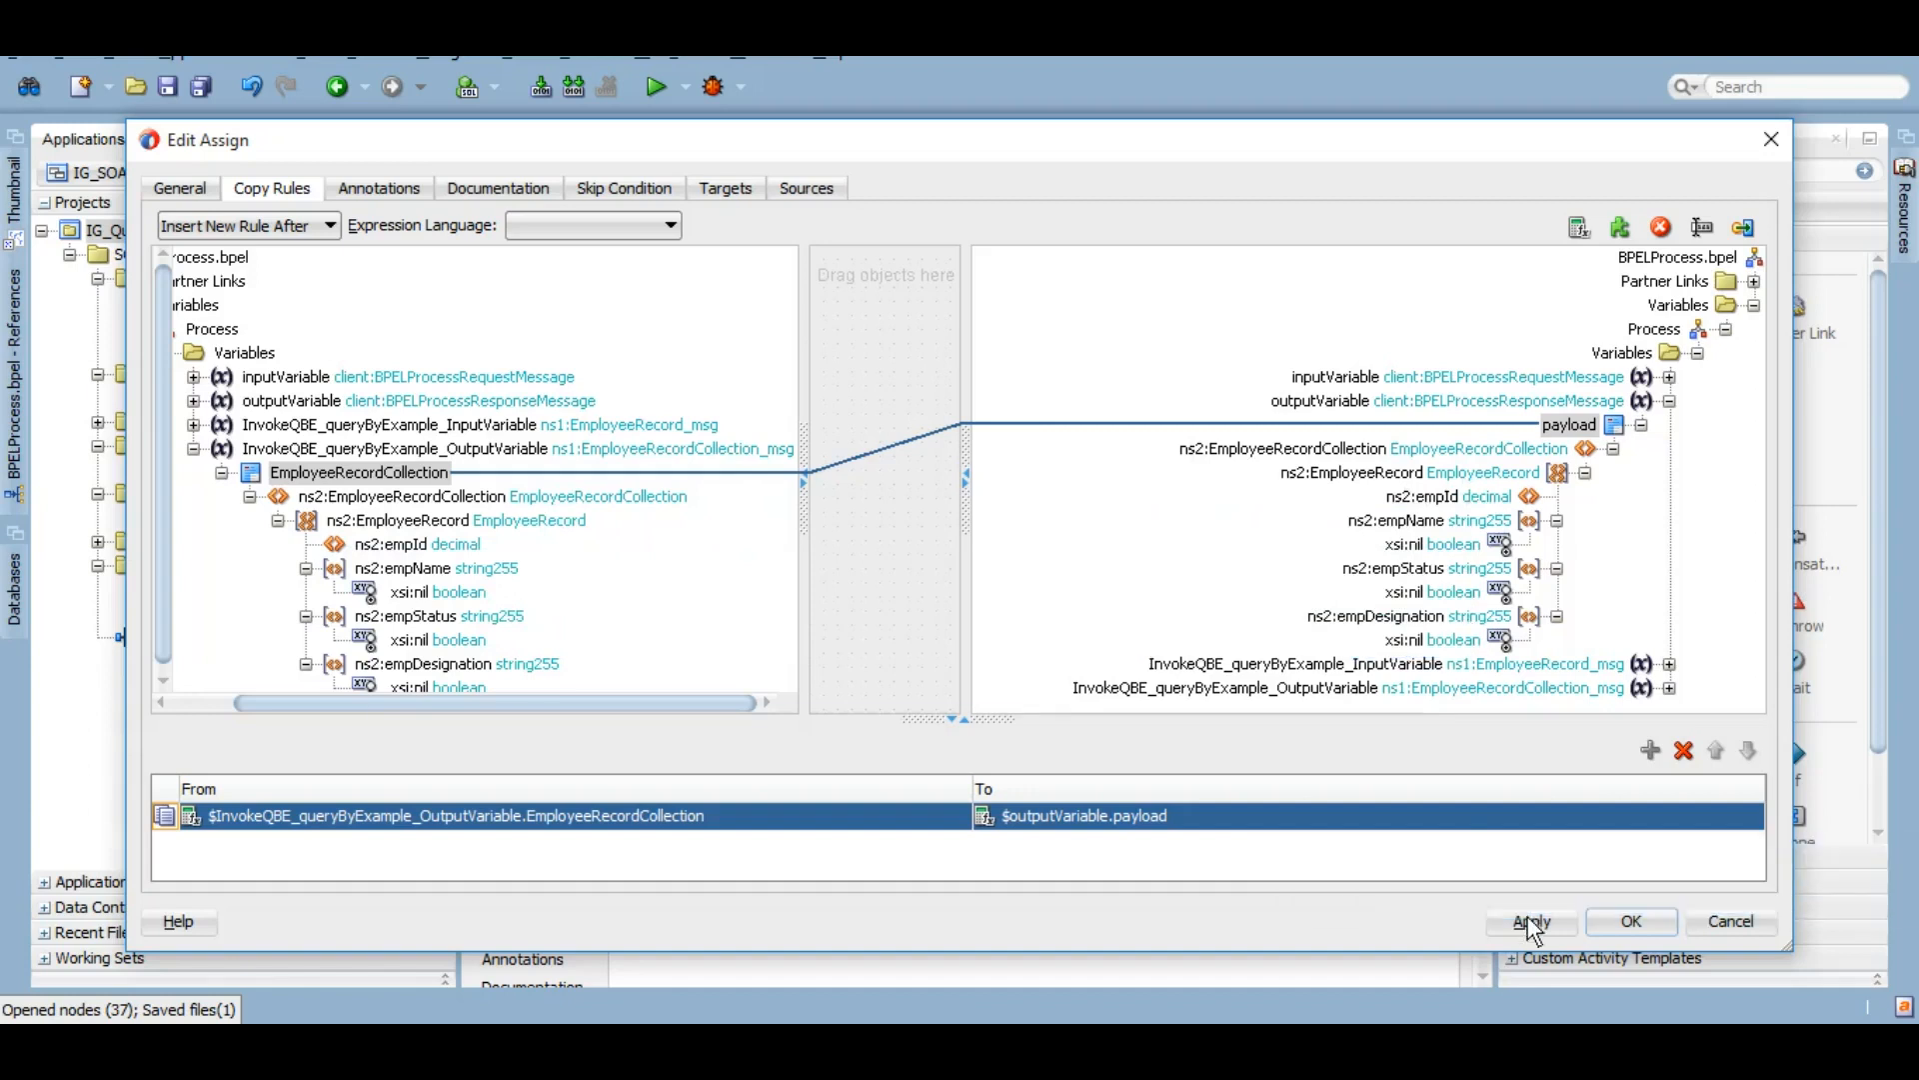
left_click(1634, 920)
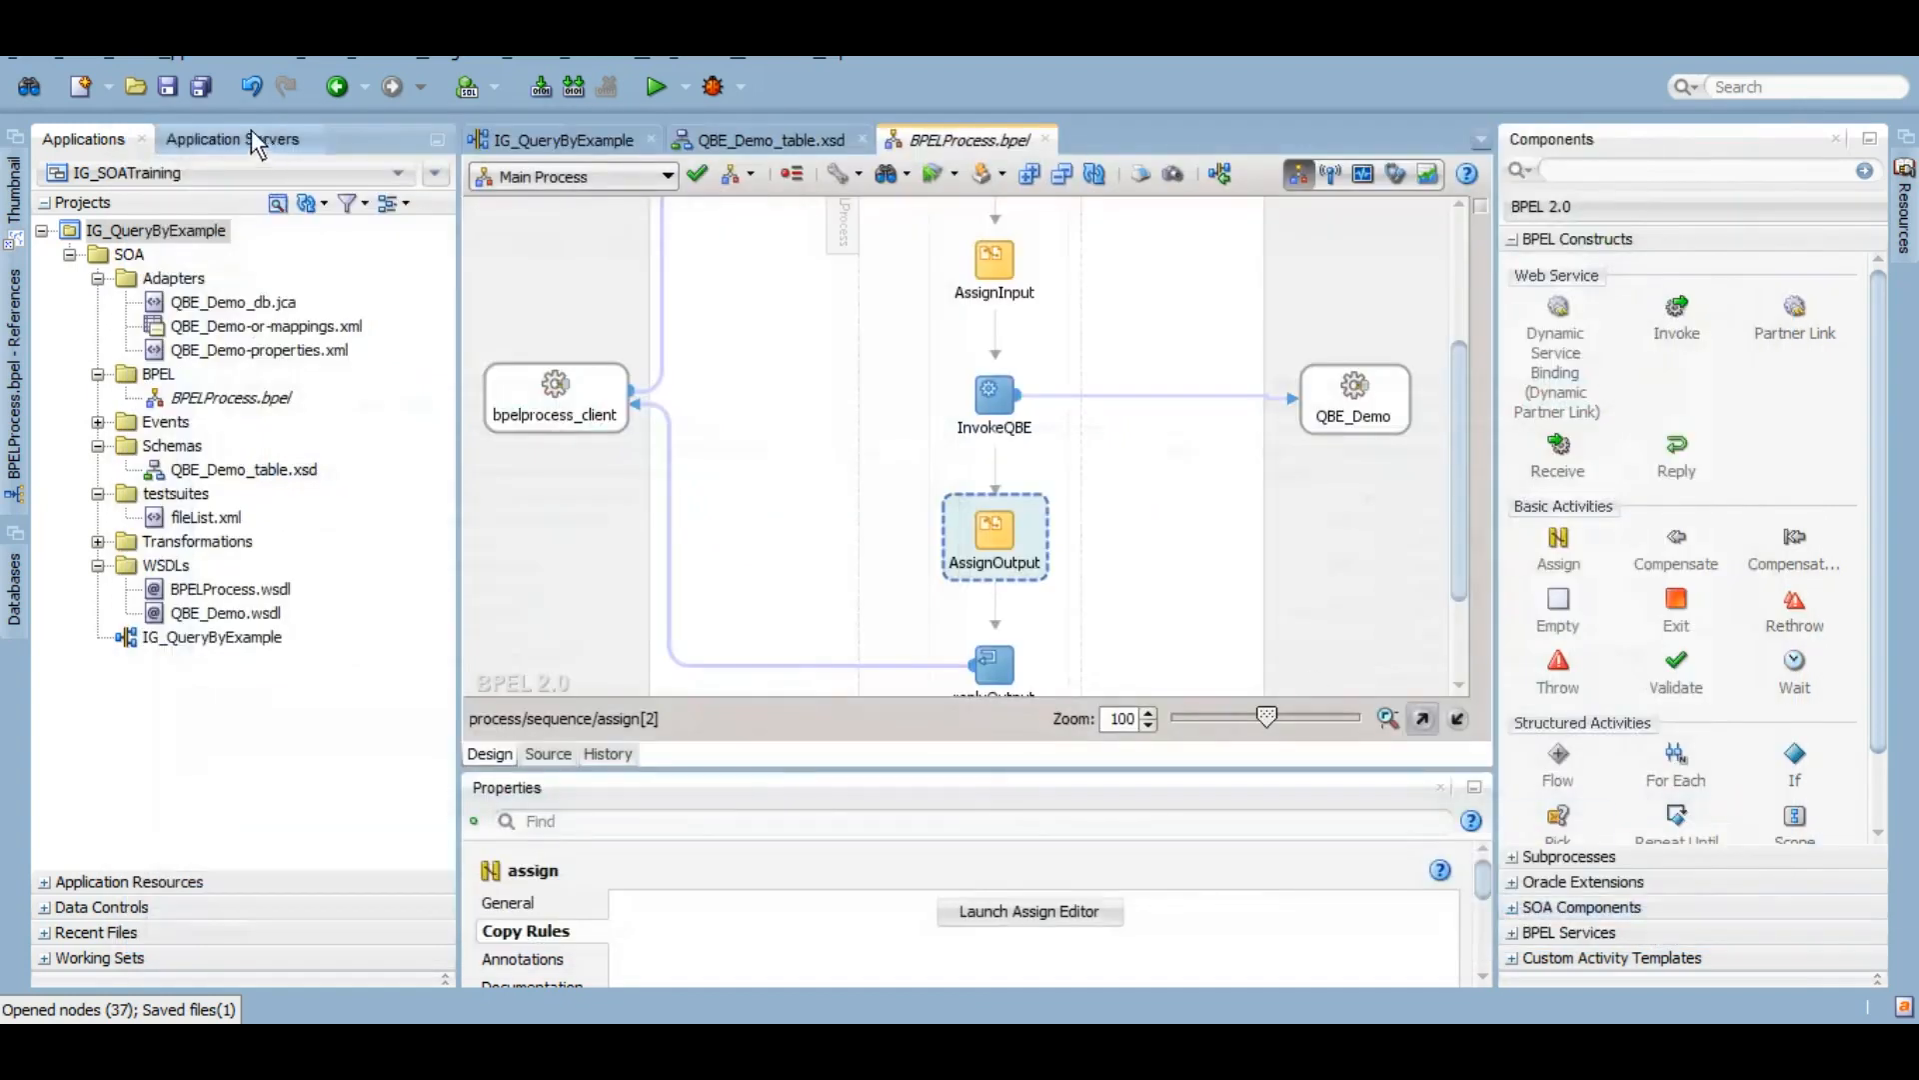
Step: Save all and deploy IG_QueryByExample through the deployment wizard to compact_domain
left_click(201, 90)
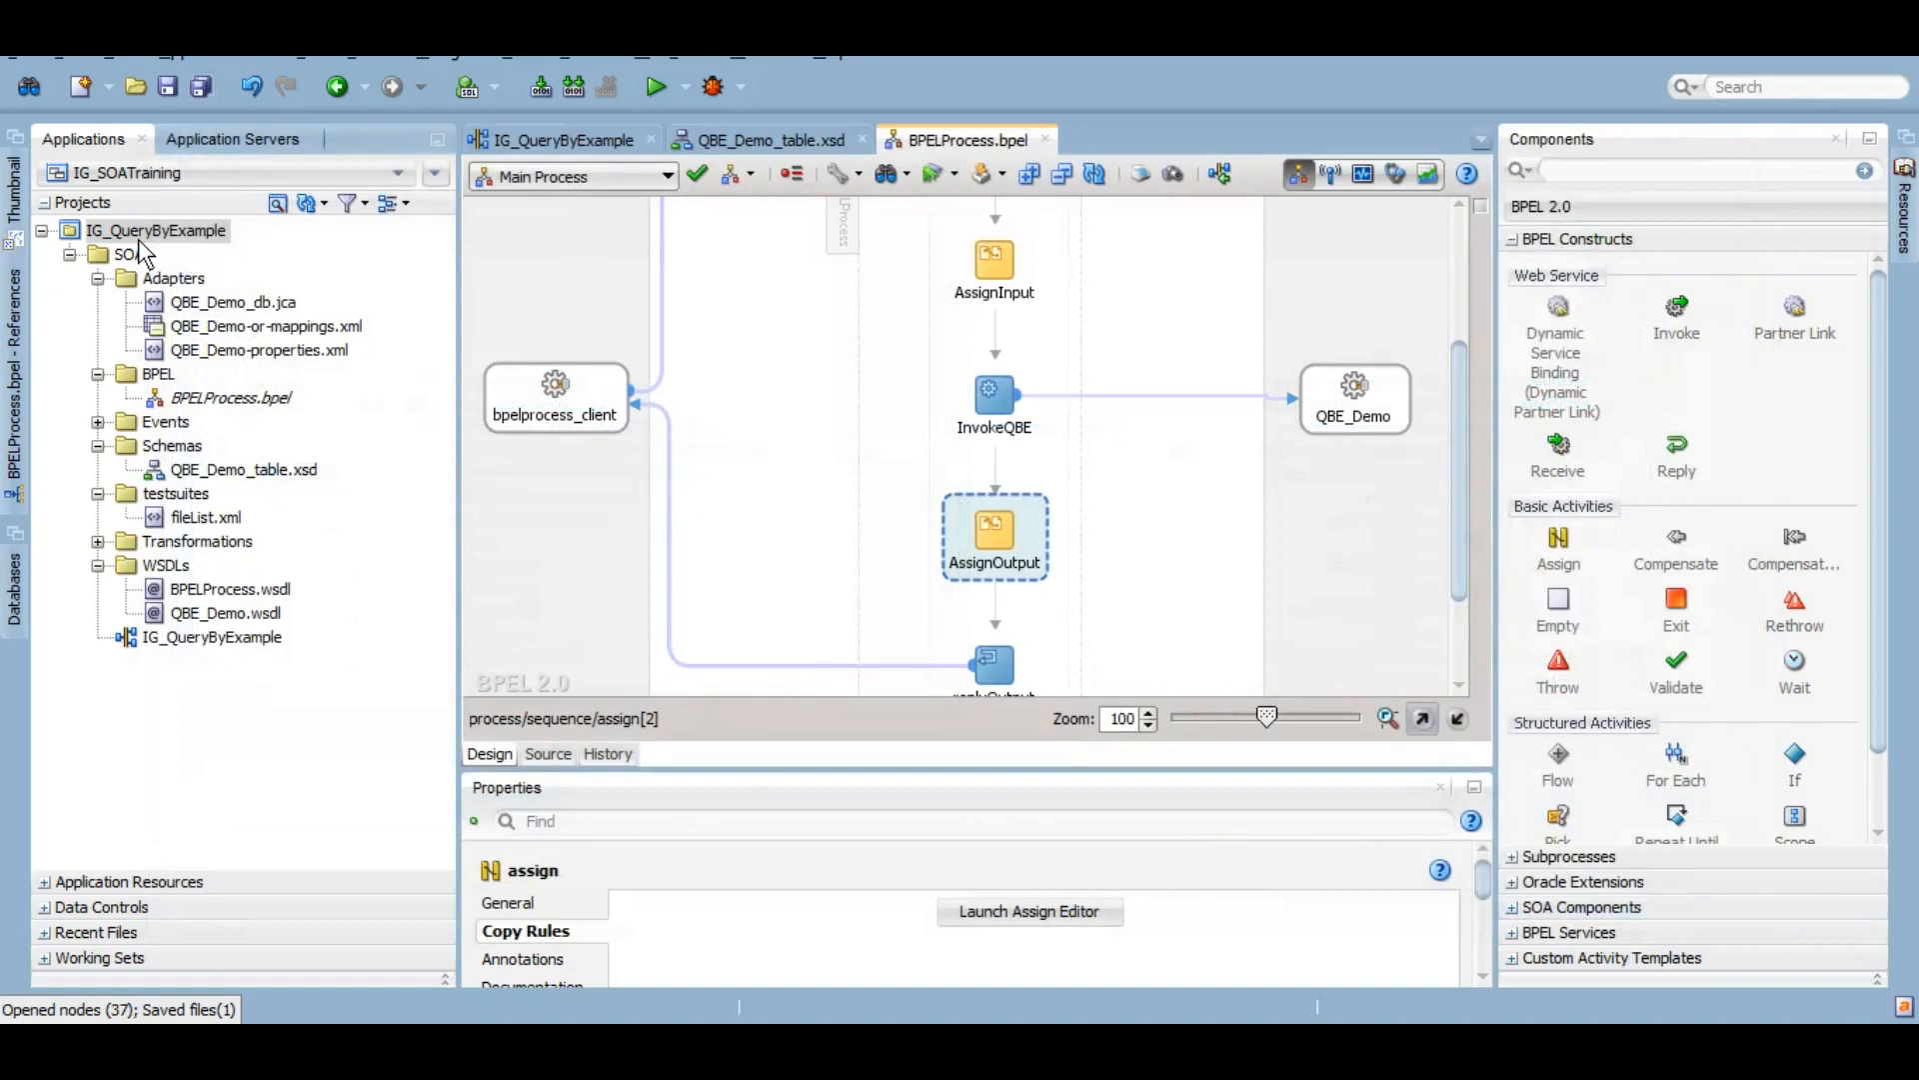
left_click(137, 236)
right_click(140, 251)
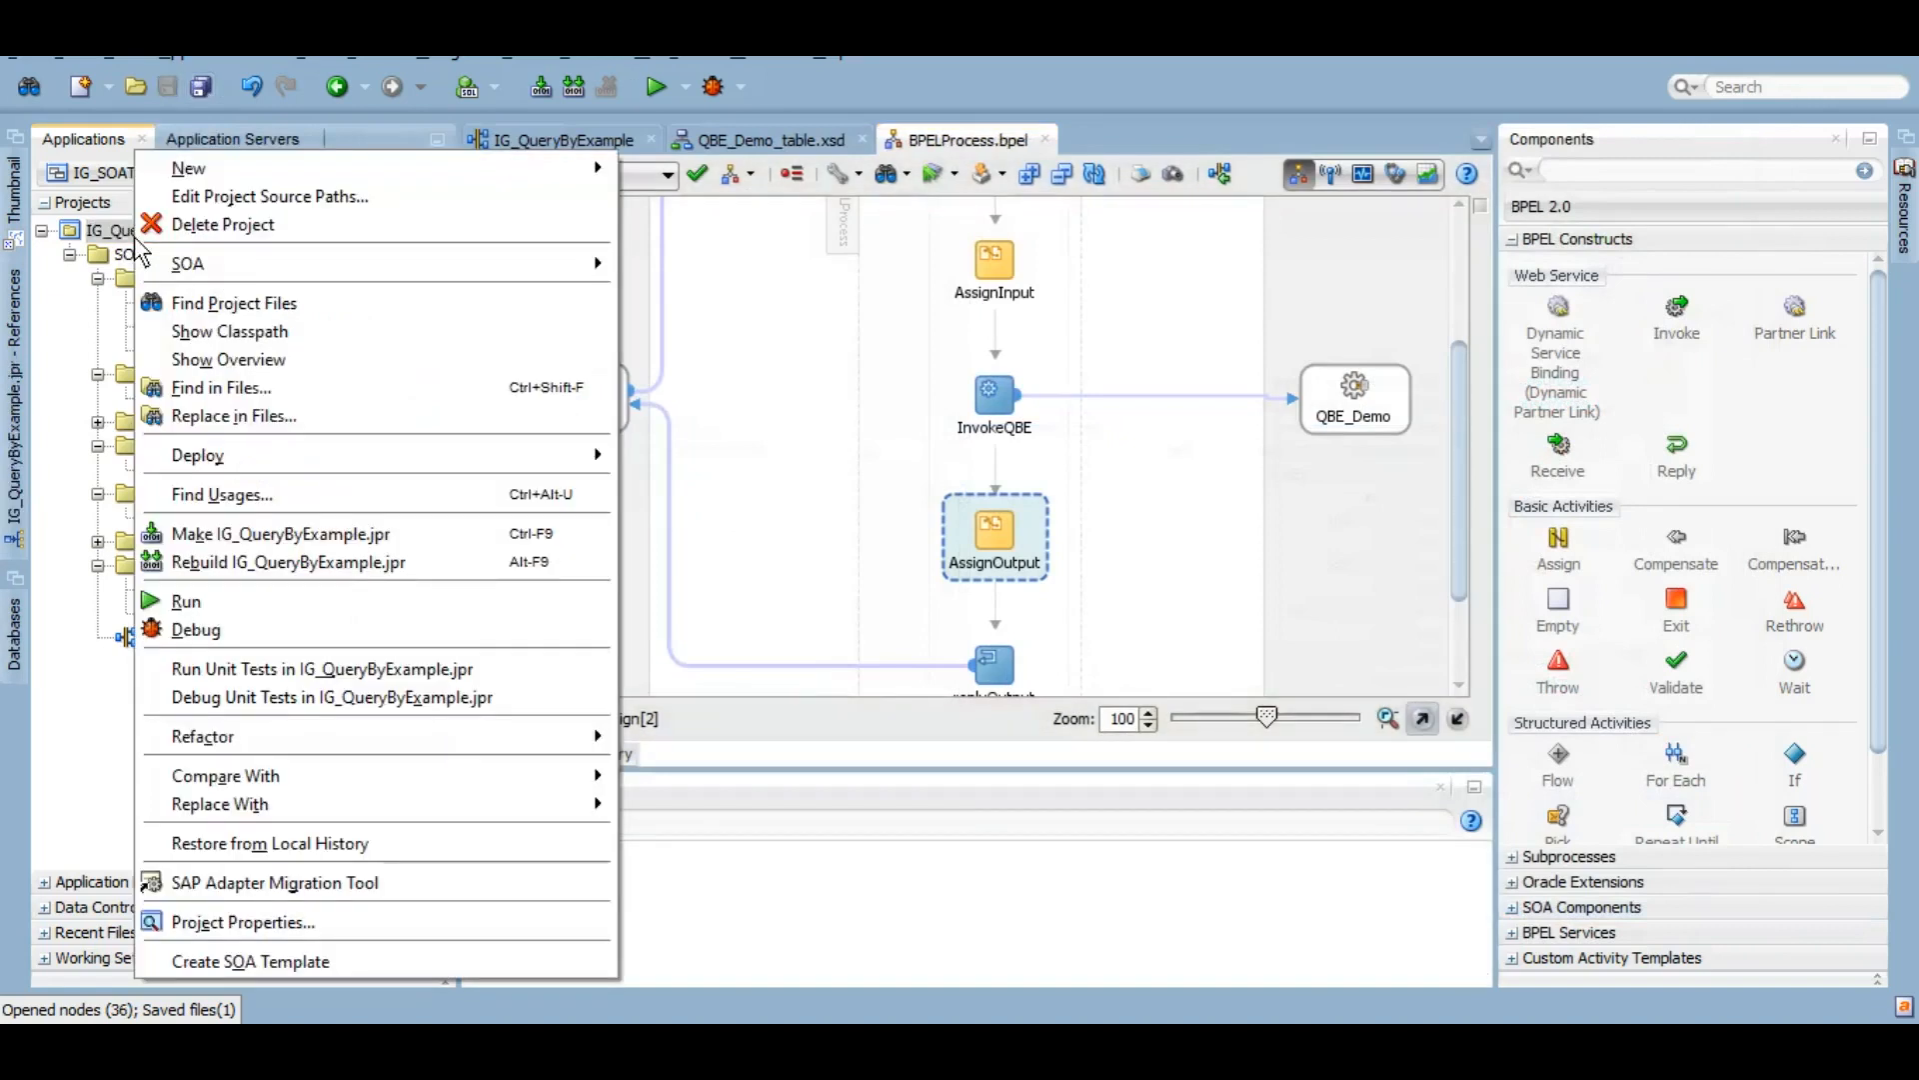
mouse_move(500, 463)
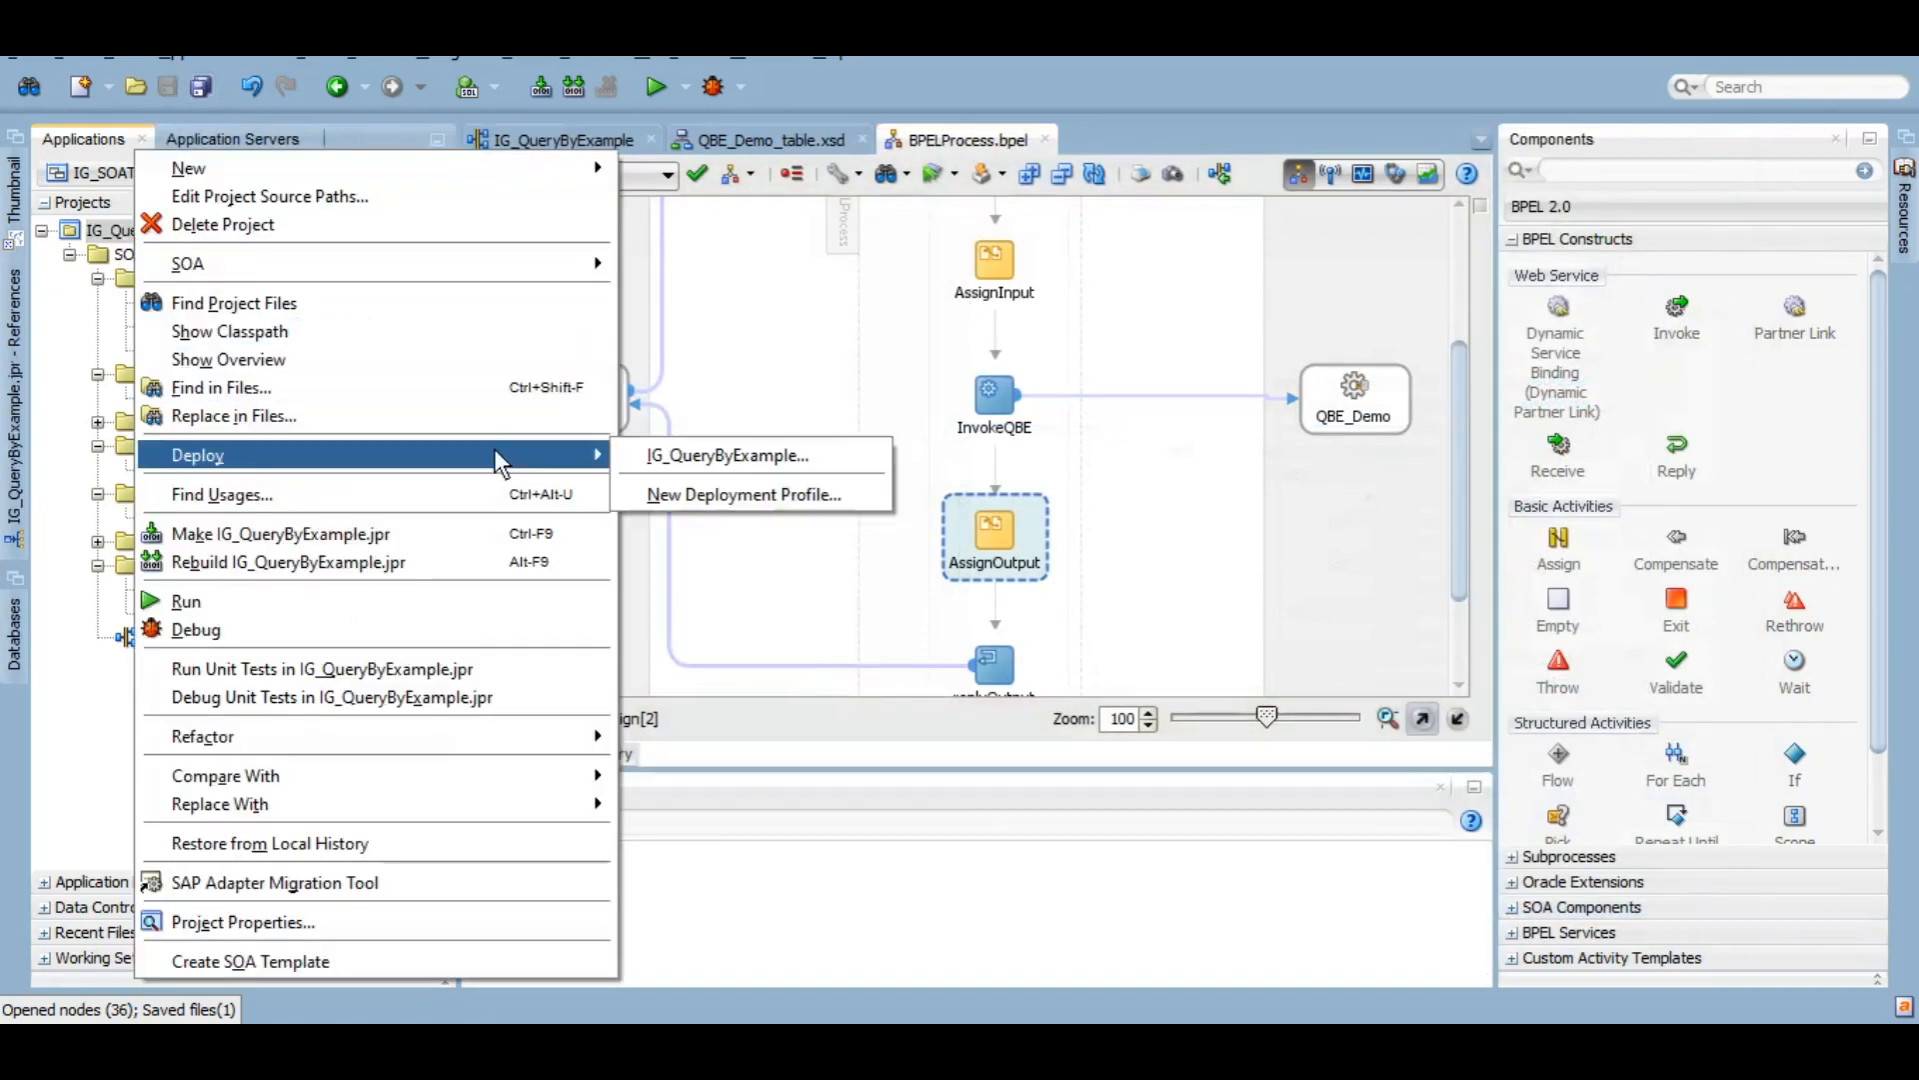
left_click(720, 455)
left_click(1057, 816)
left_click(1058, 817)
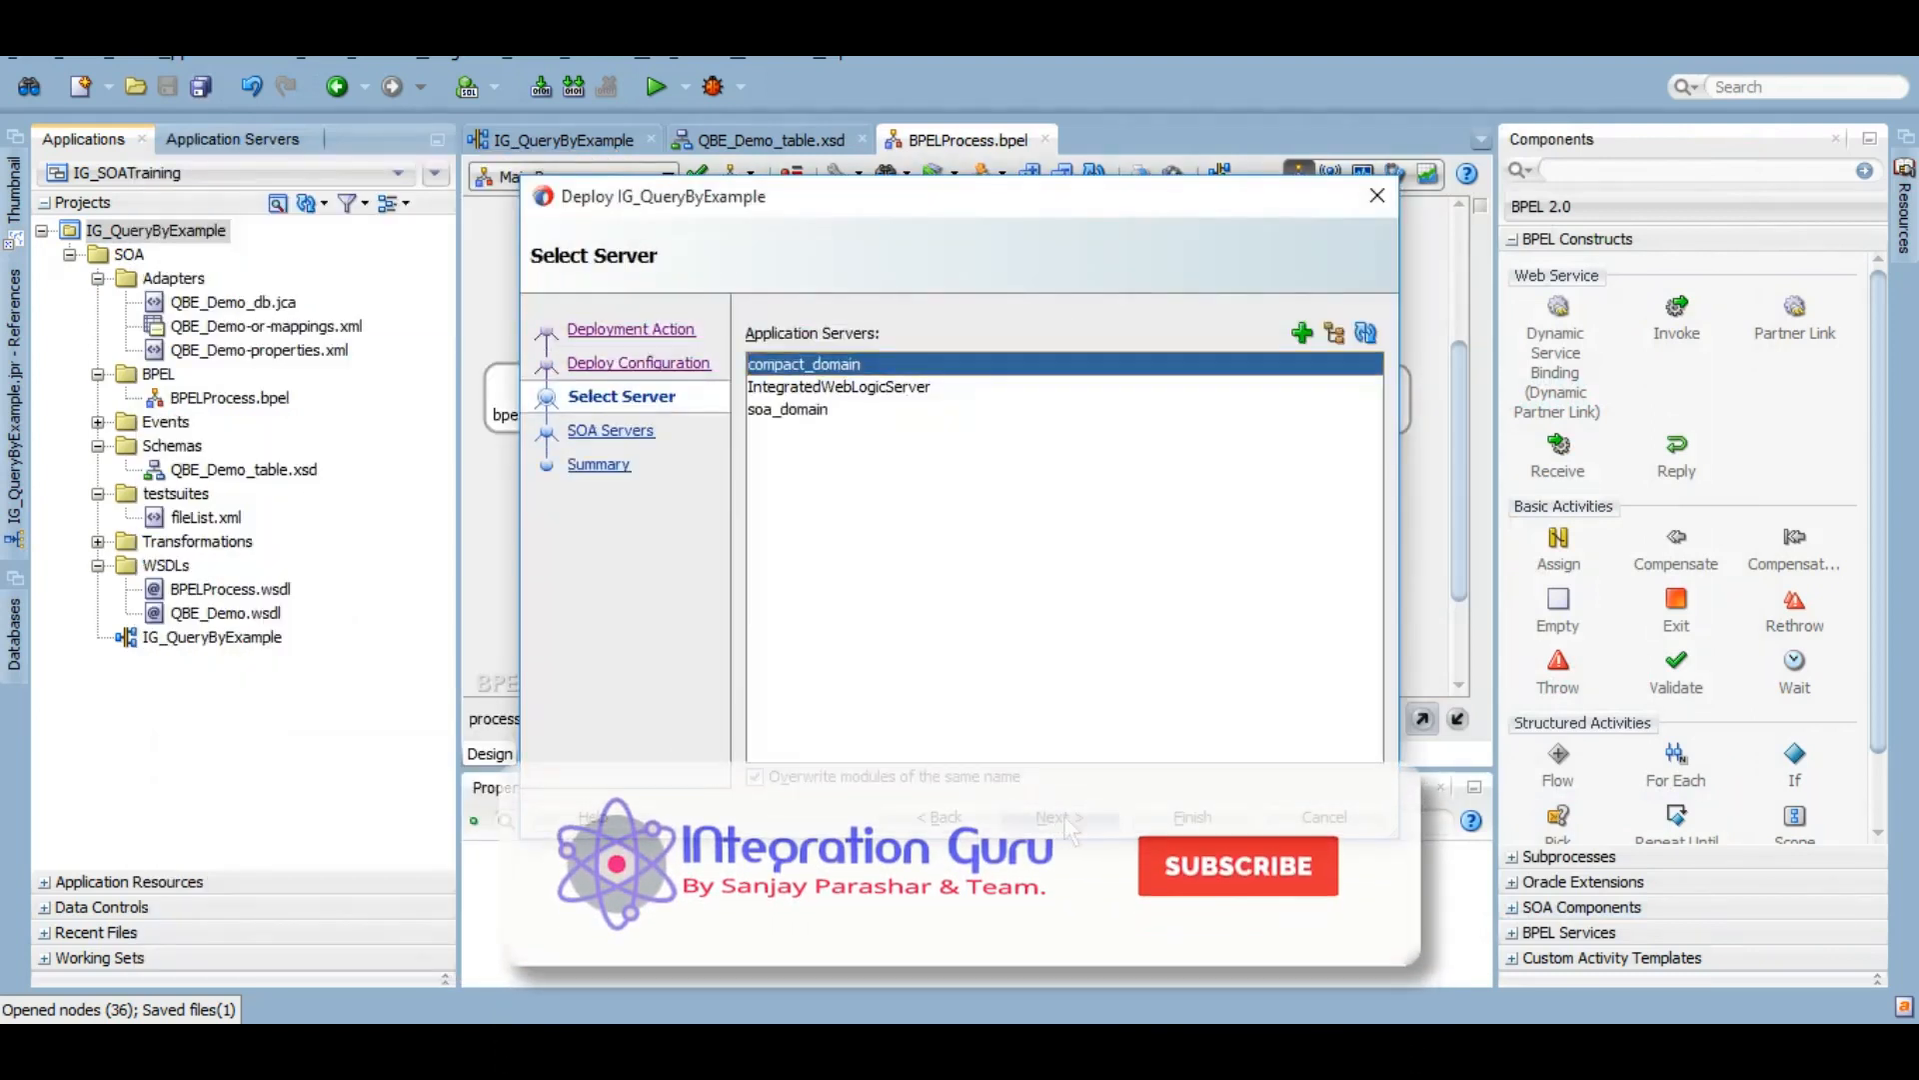
left_click(1071, 830)
left_click(1191, 817)
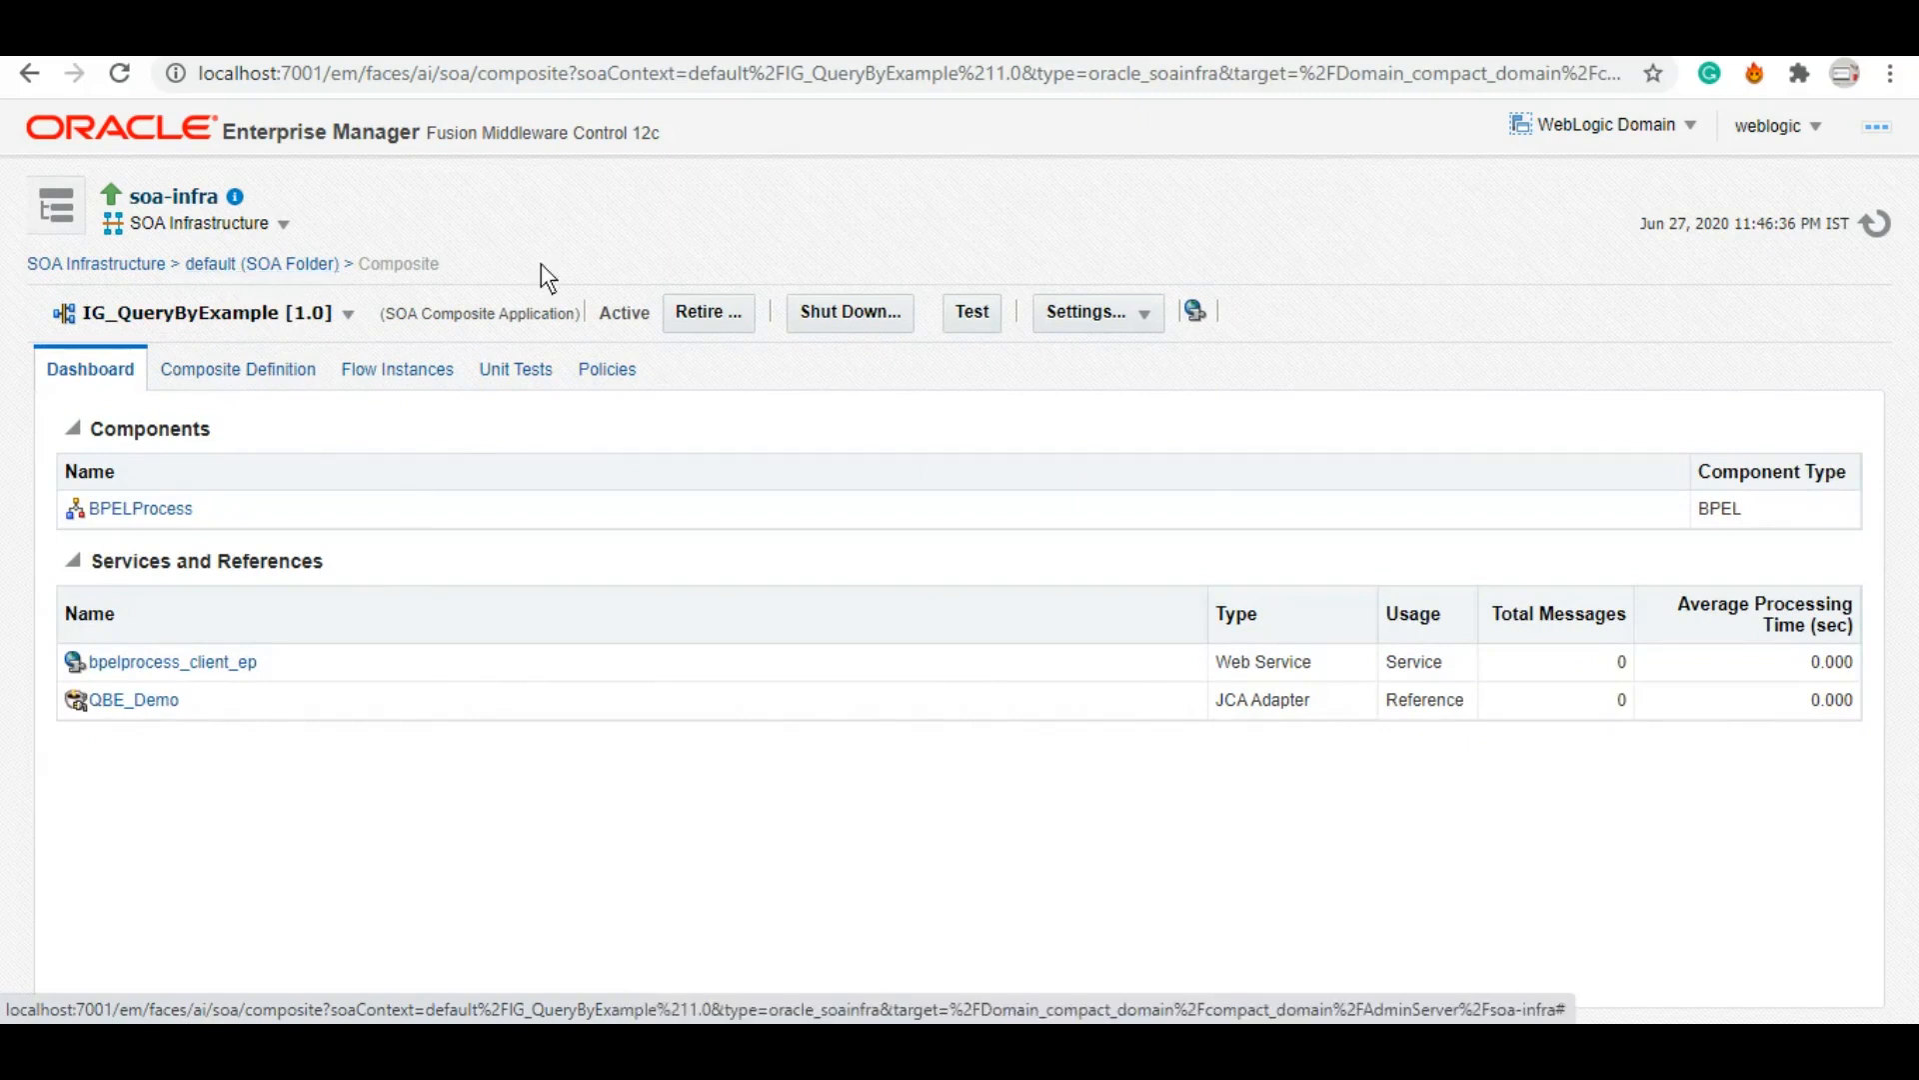
Step: Run the IG_QueryByExample web service test with empId 1001 in the payload
left_click(974, 314)
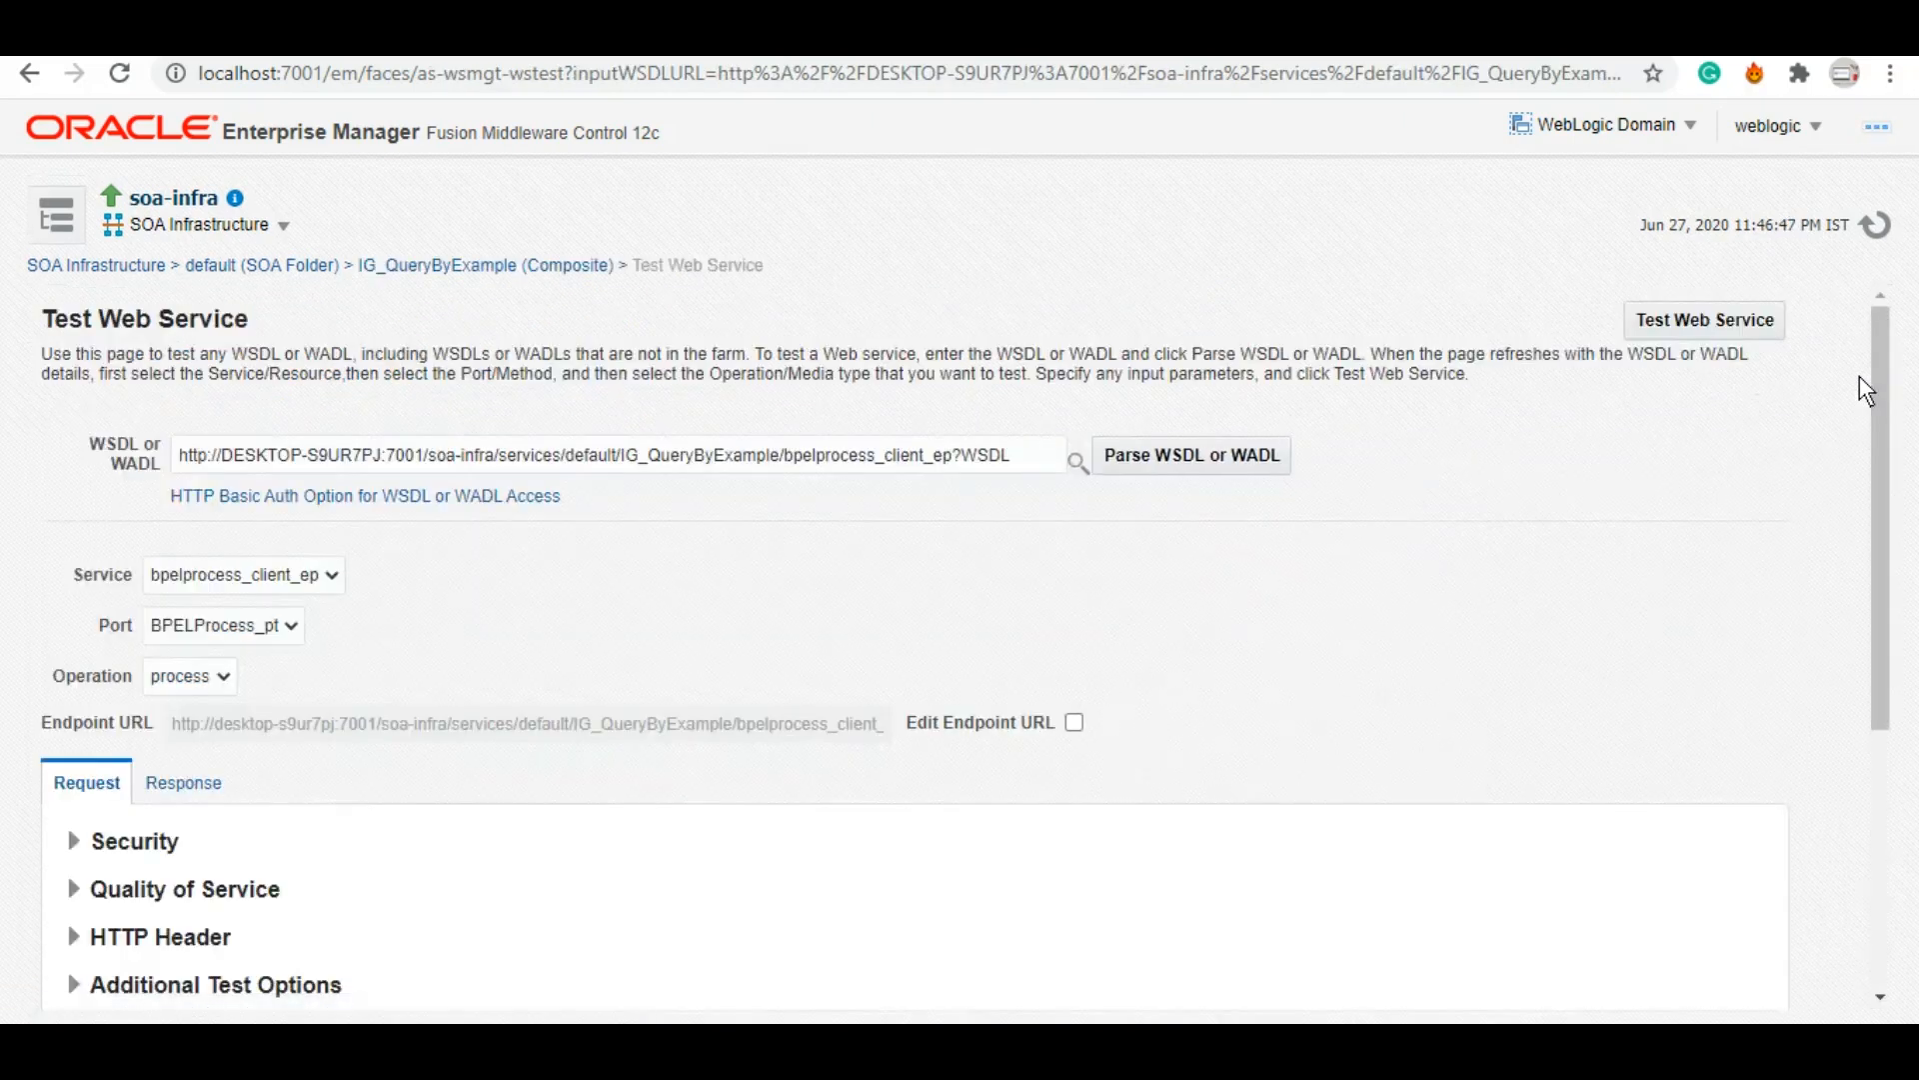
left_click_drag(1881, 457, 1875, 835)
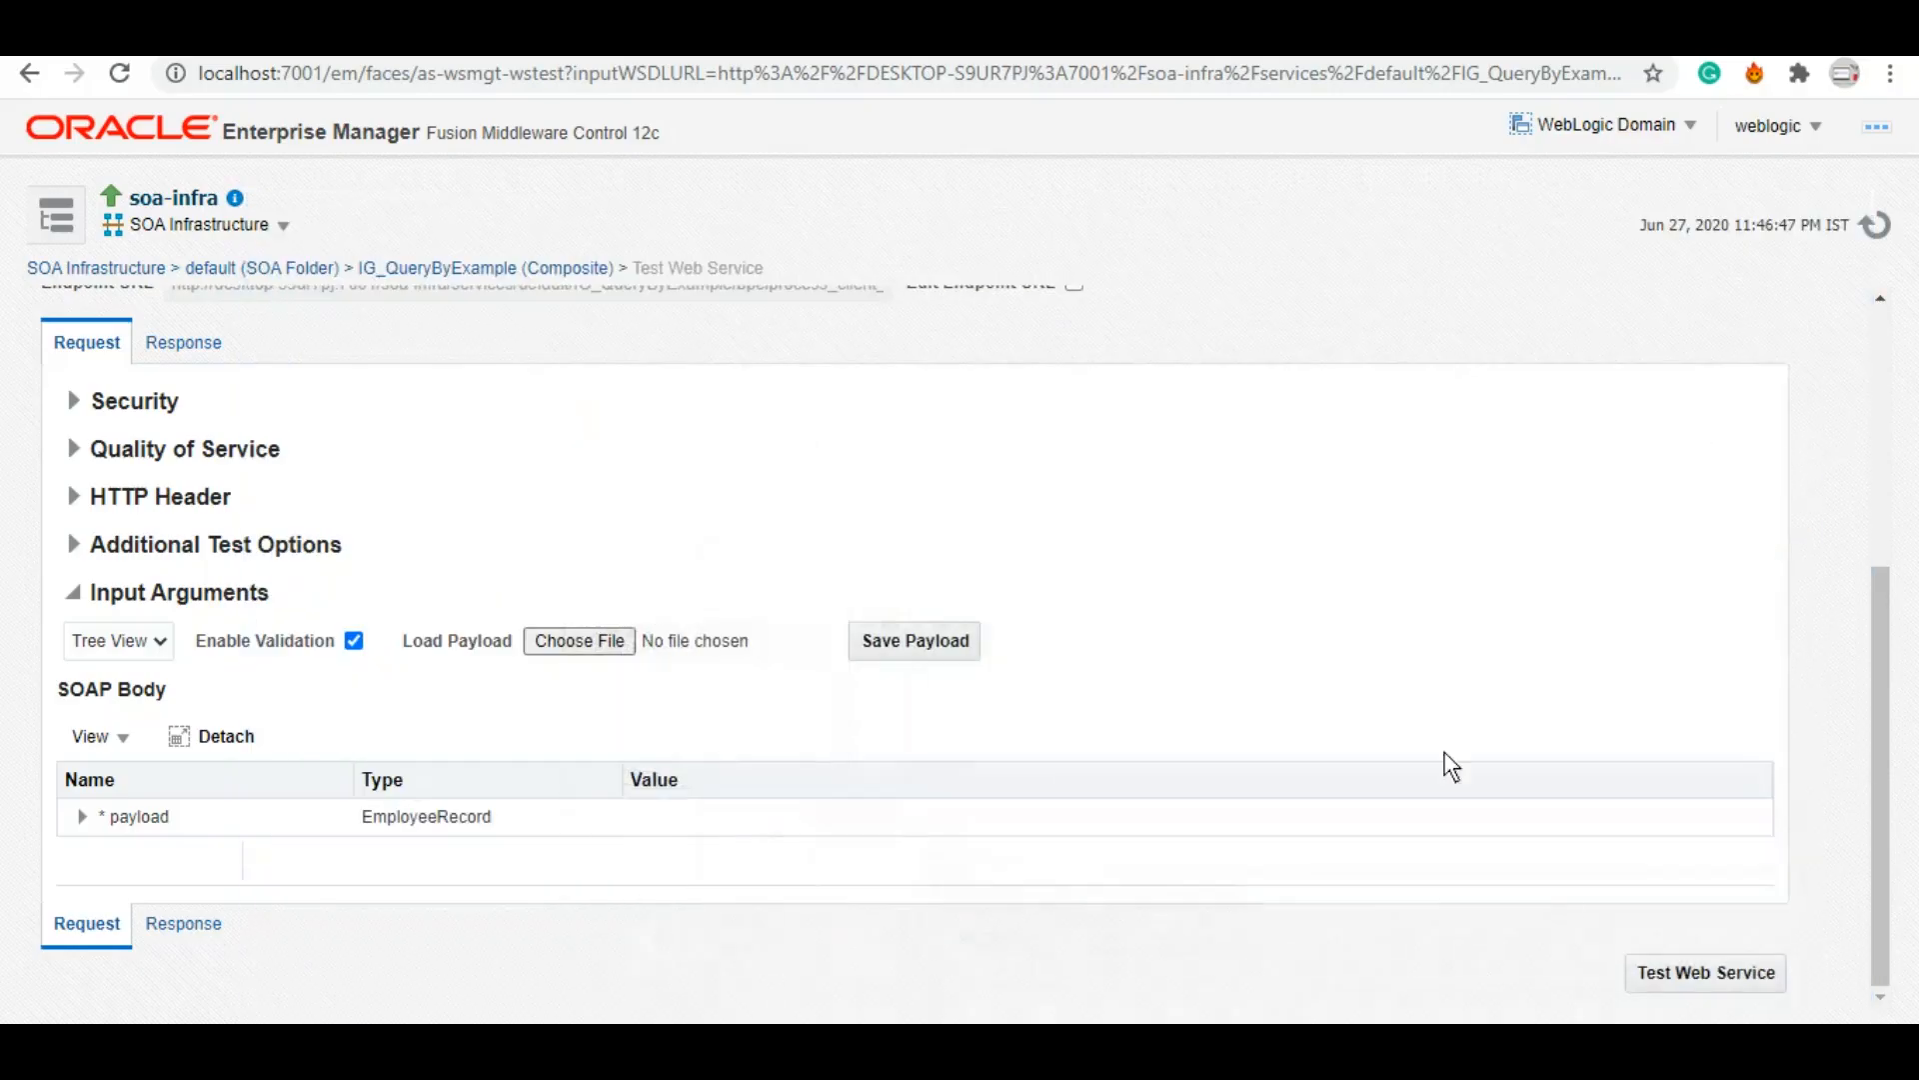
left_click(82, 817)
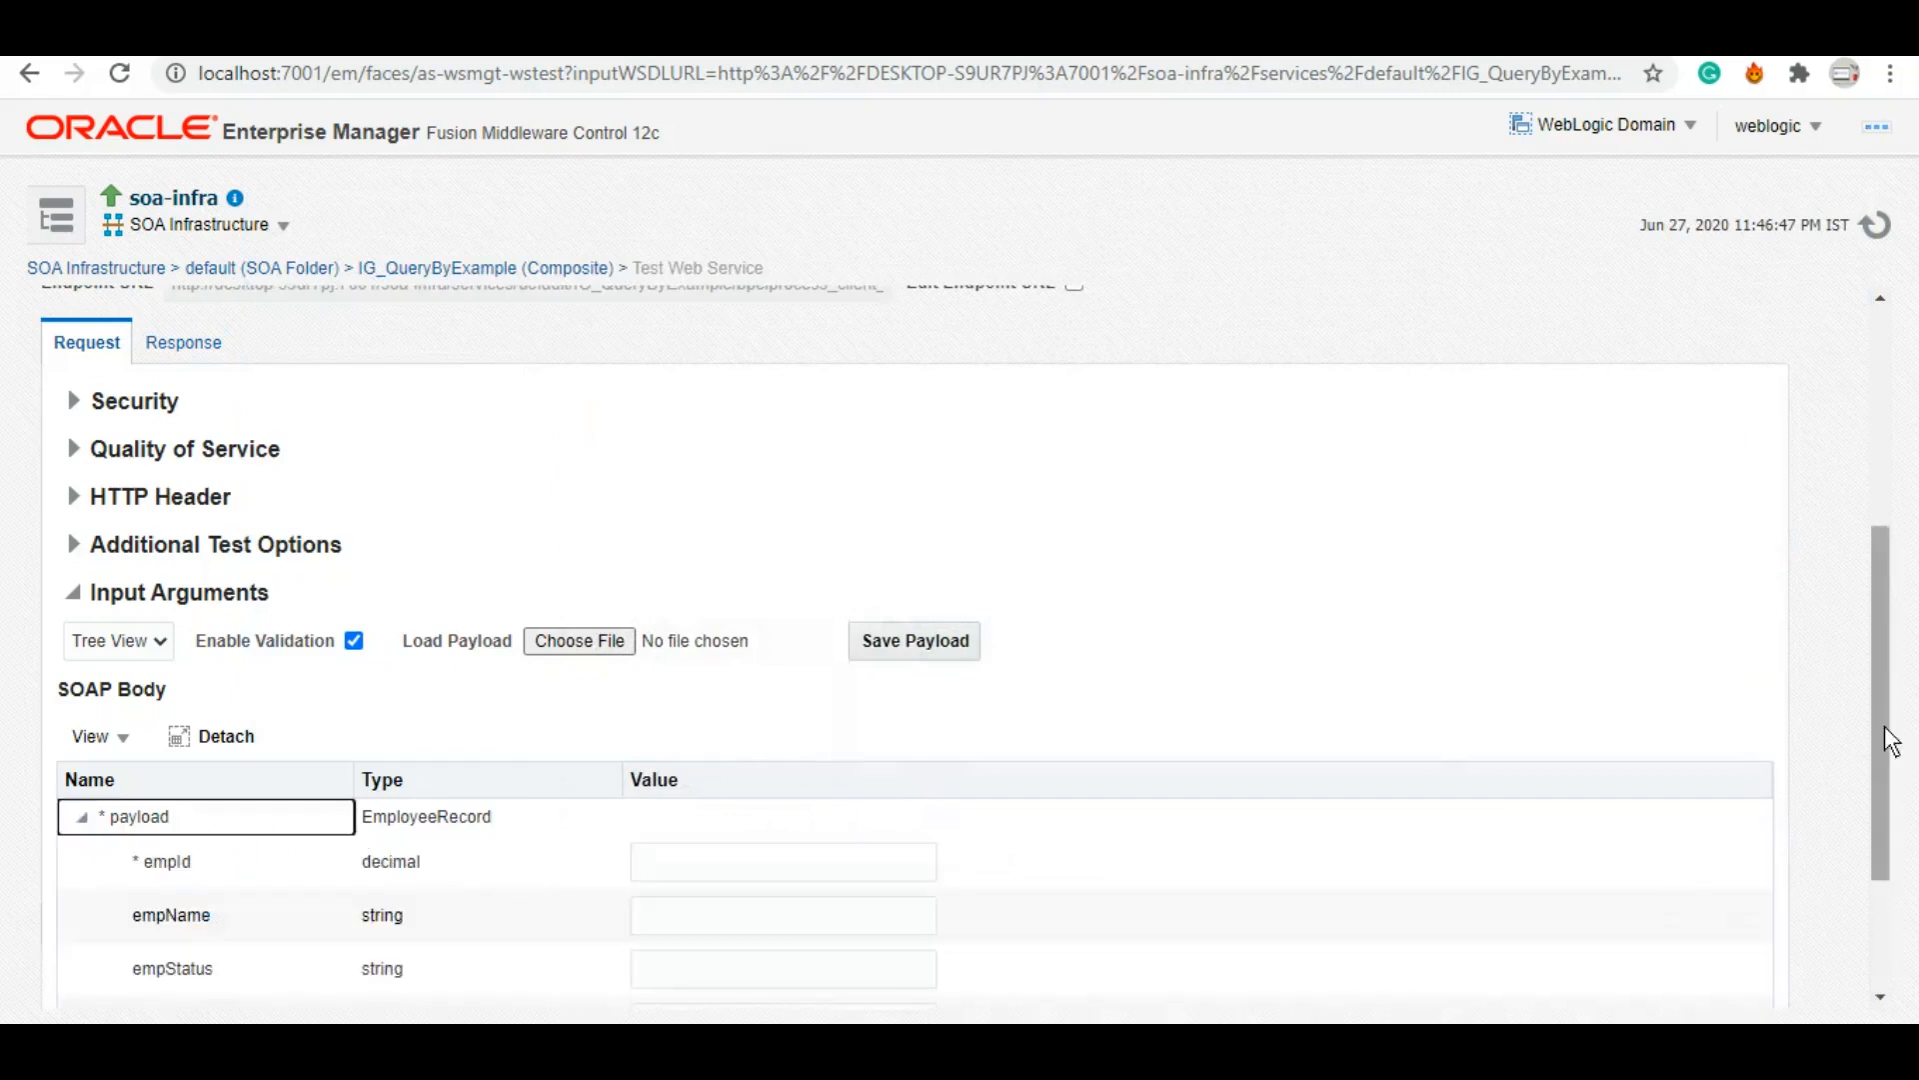
left_click_drag(1890, 741, 1889, 845)
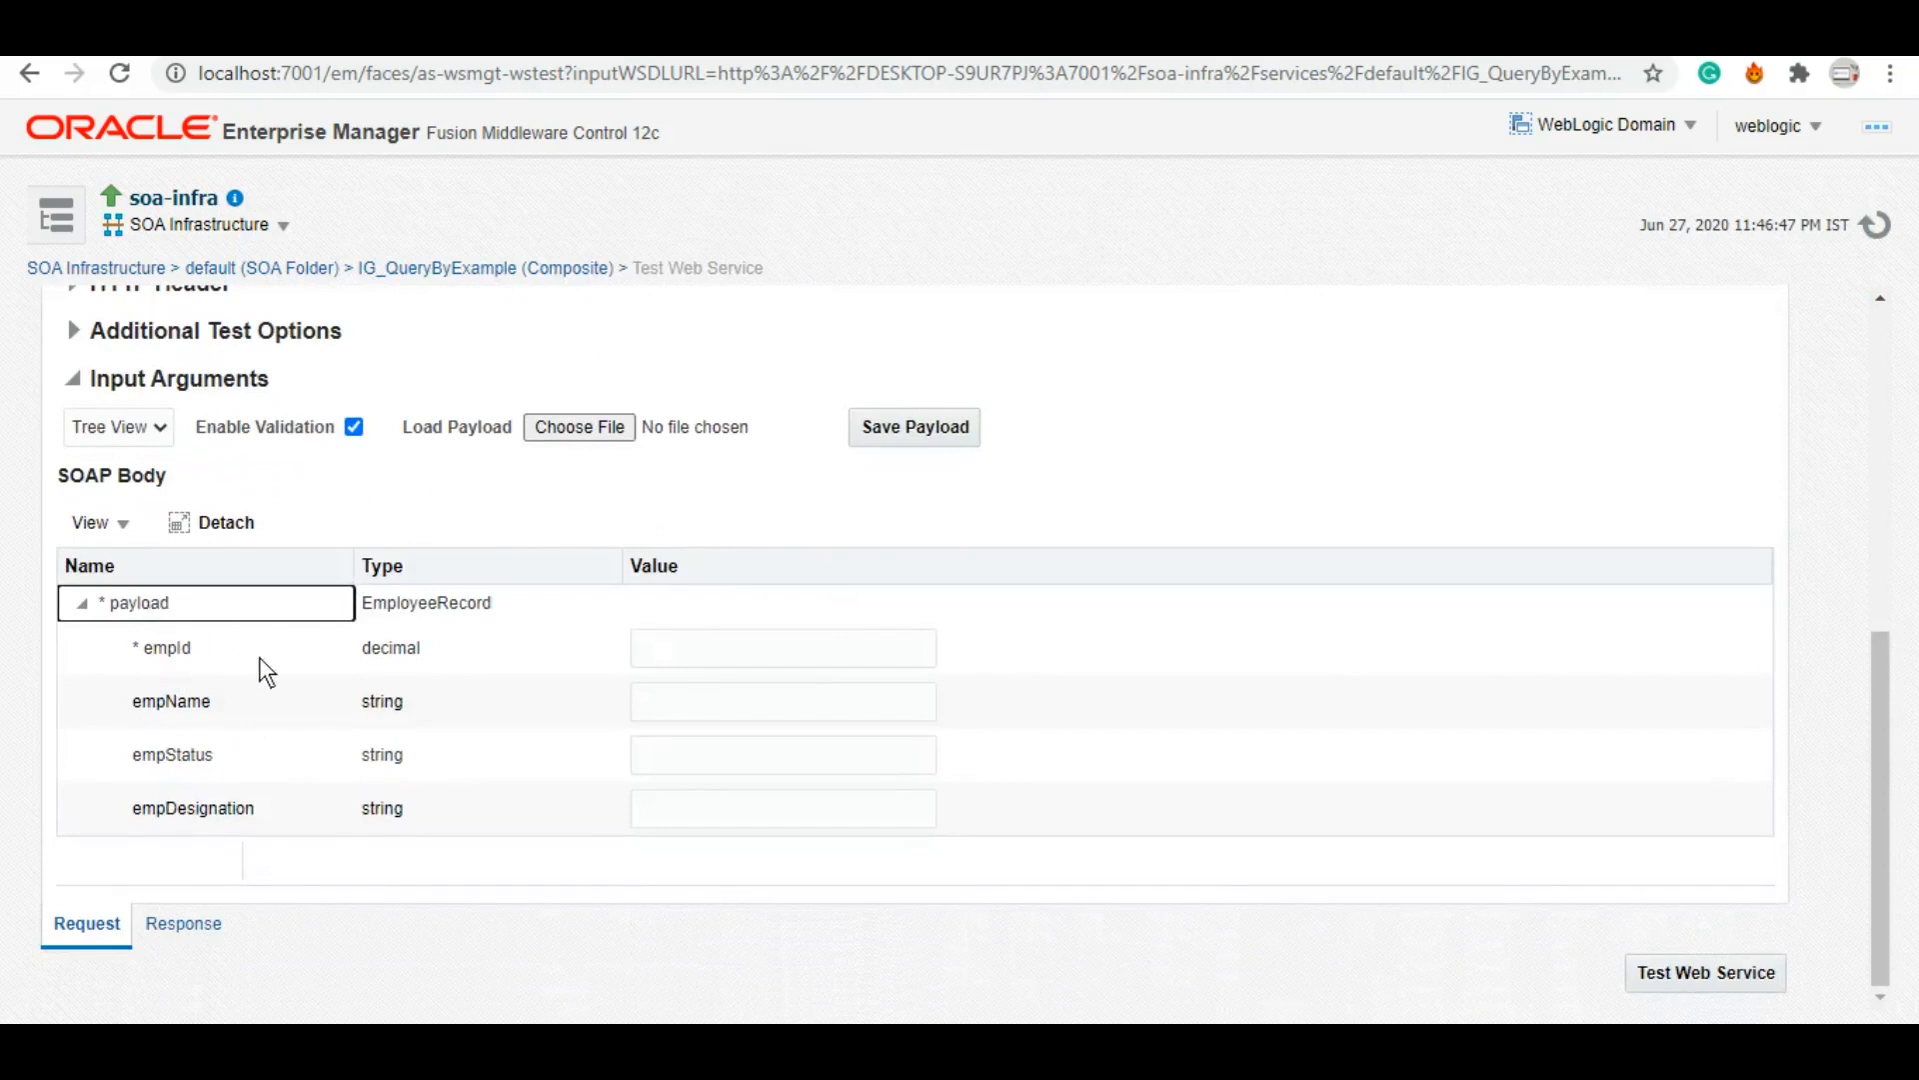
left_click(752, 660)
type("1001")
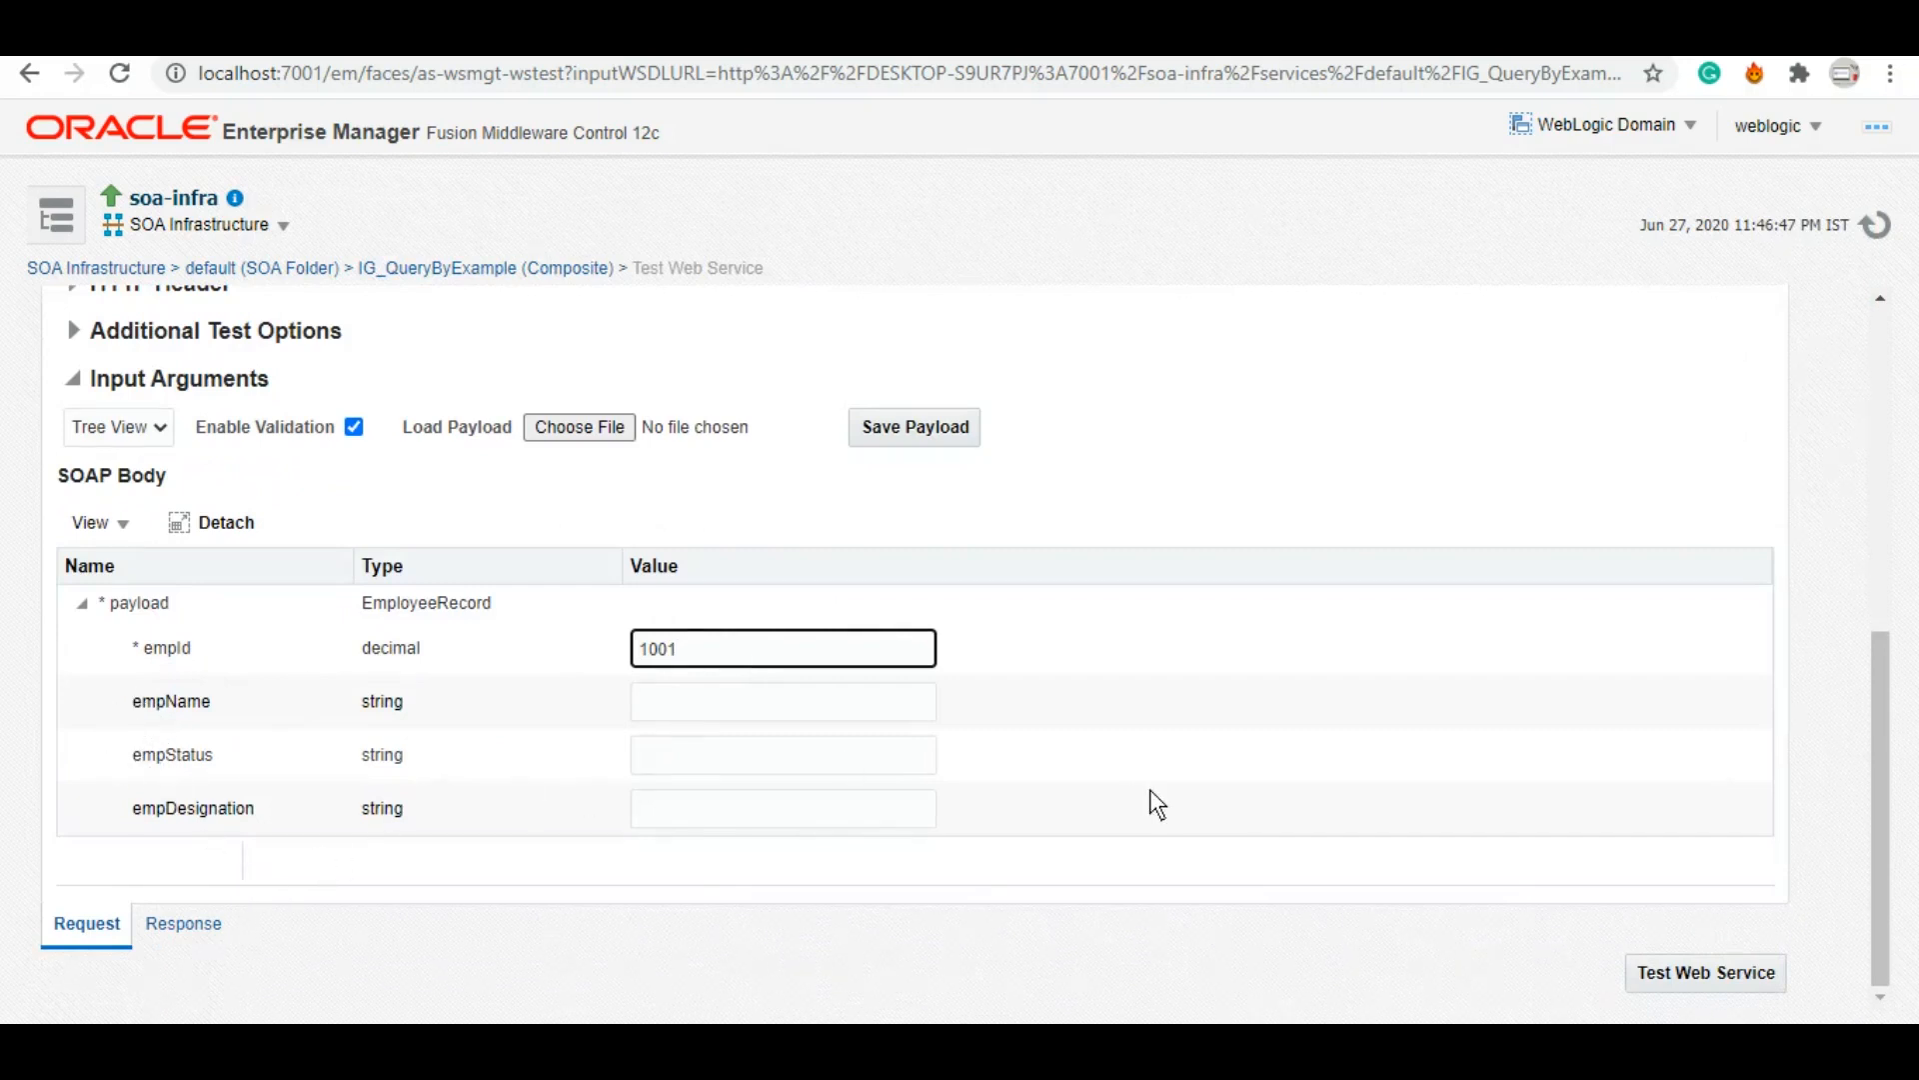
left_click(1680, 975)
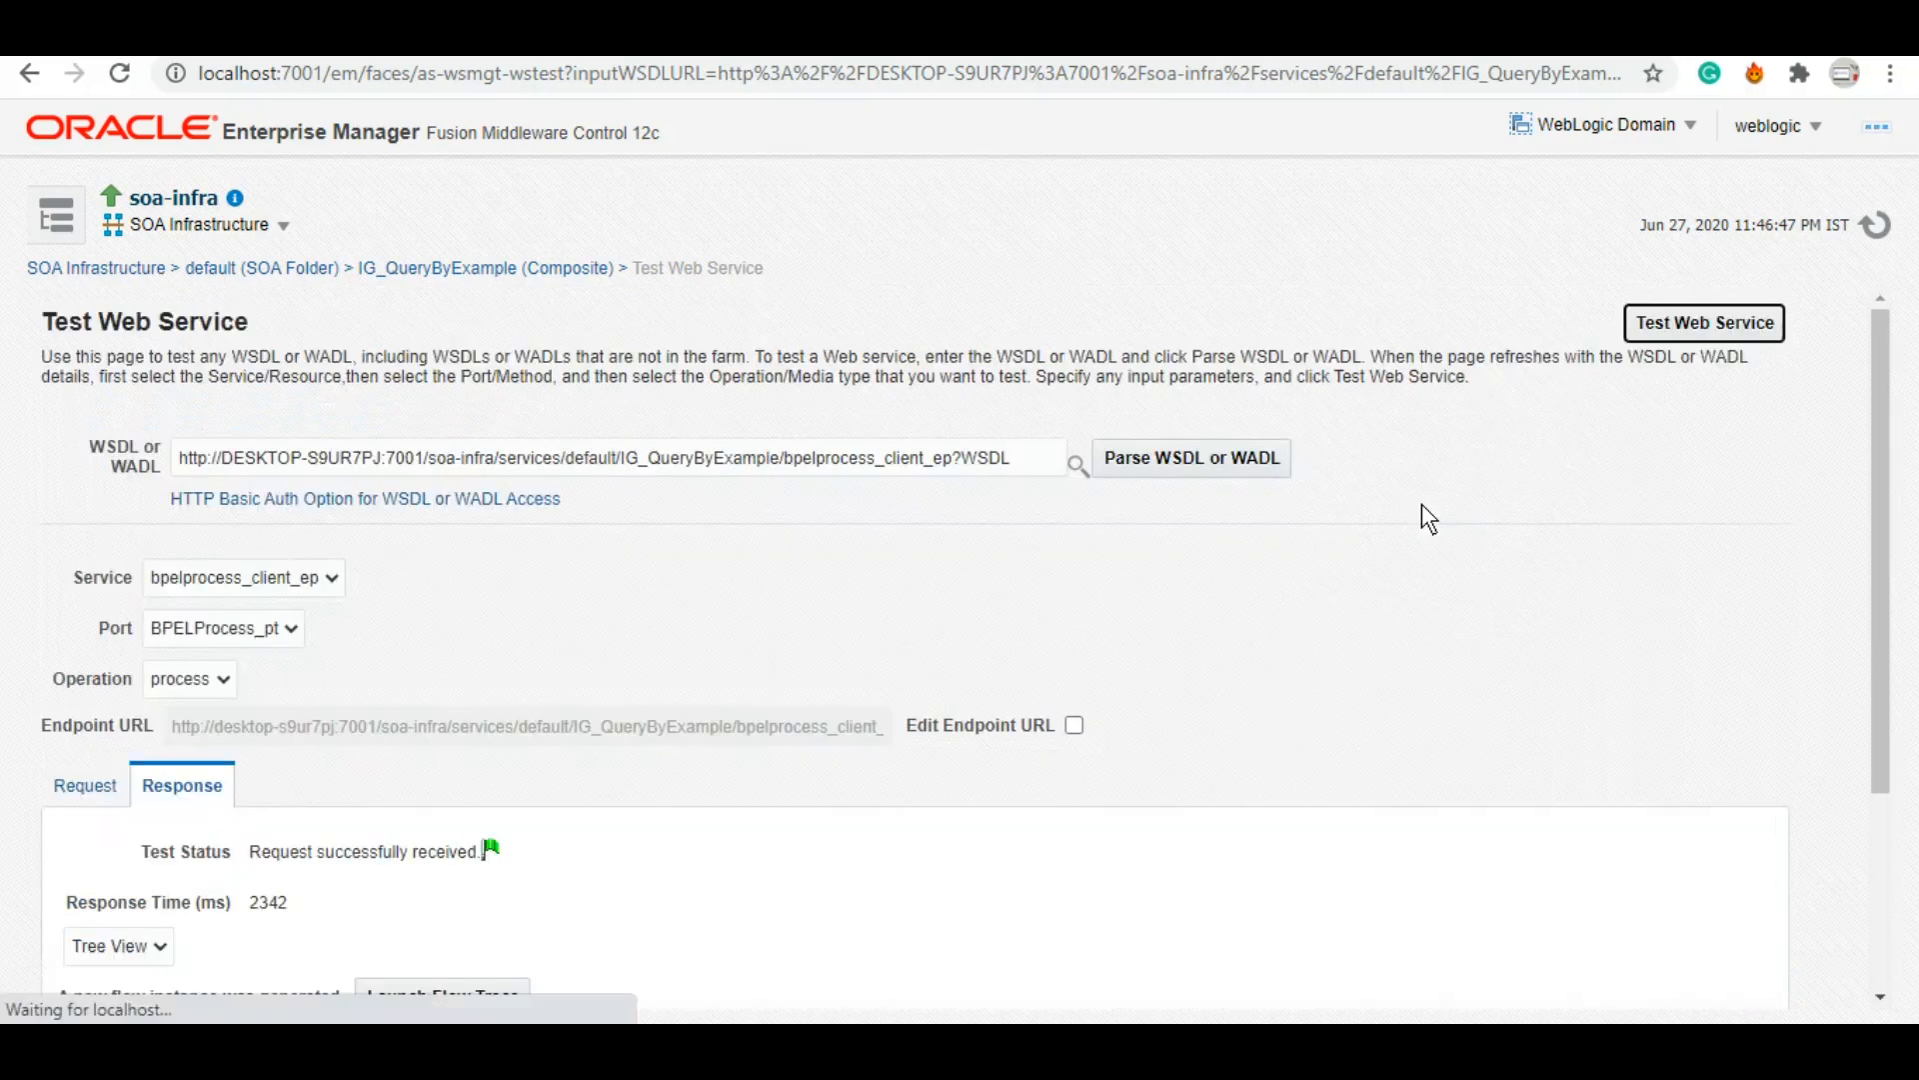
Step: Expand the response EmployeeRecord showing employee 1001 as ACTIVE, INTEGRATION SPECIALIST, then return to JDeveloper
left_click_drag(1886, 621, 1911, 843)
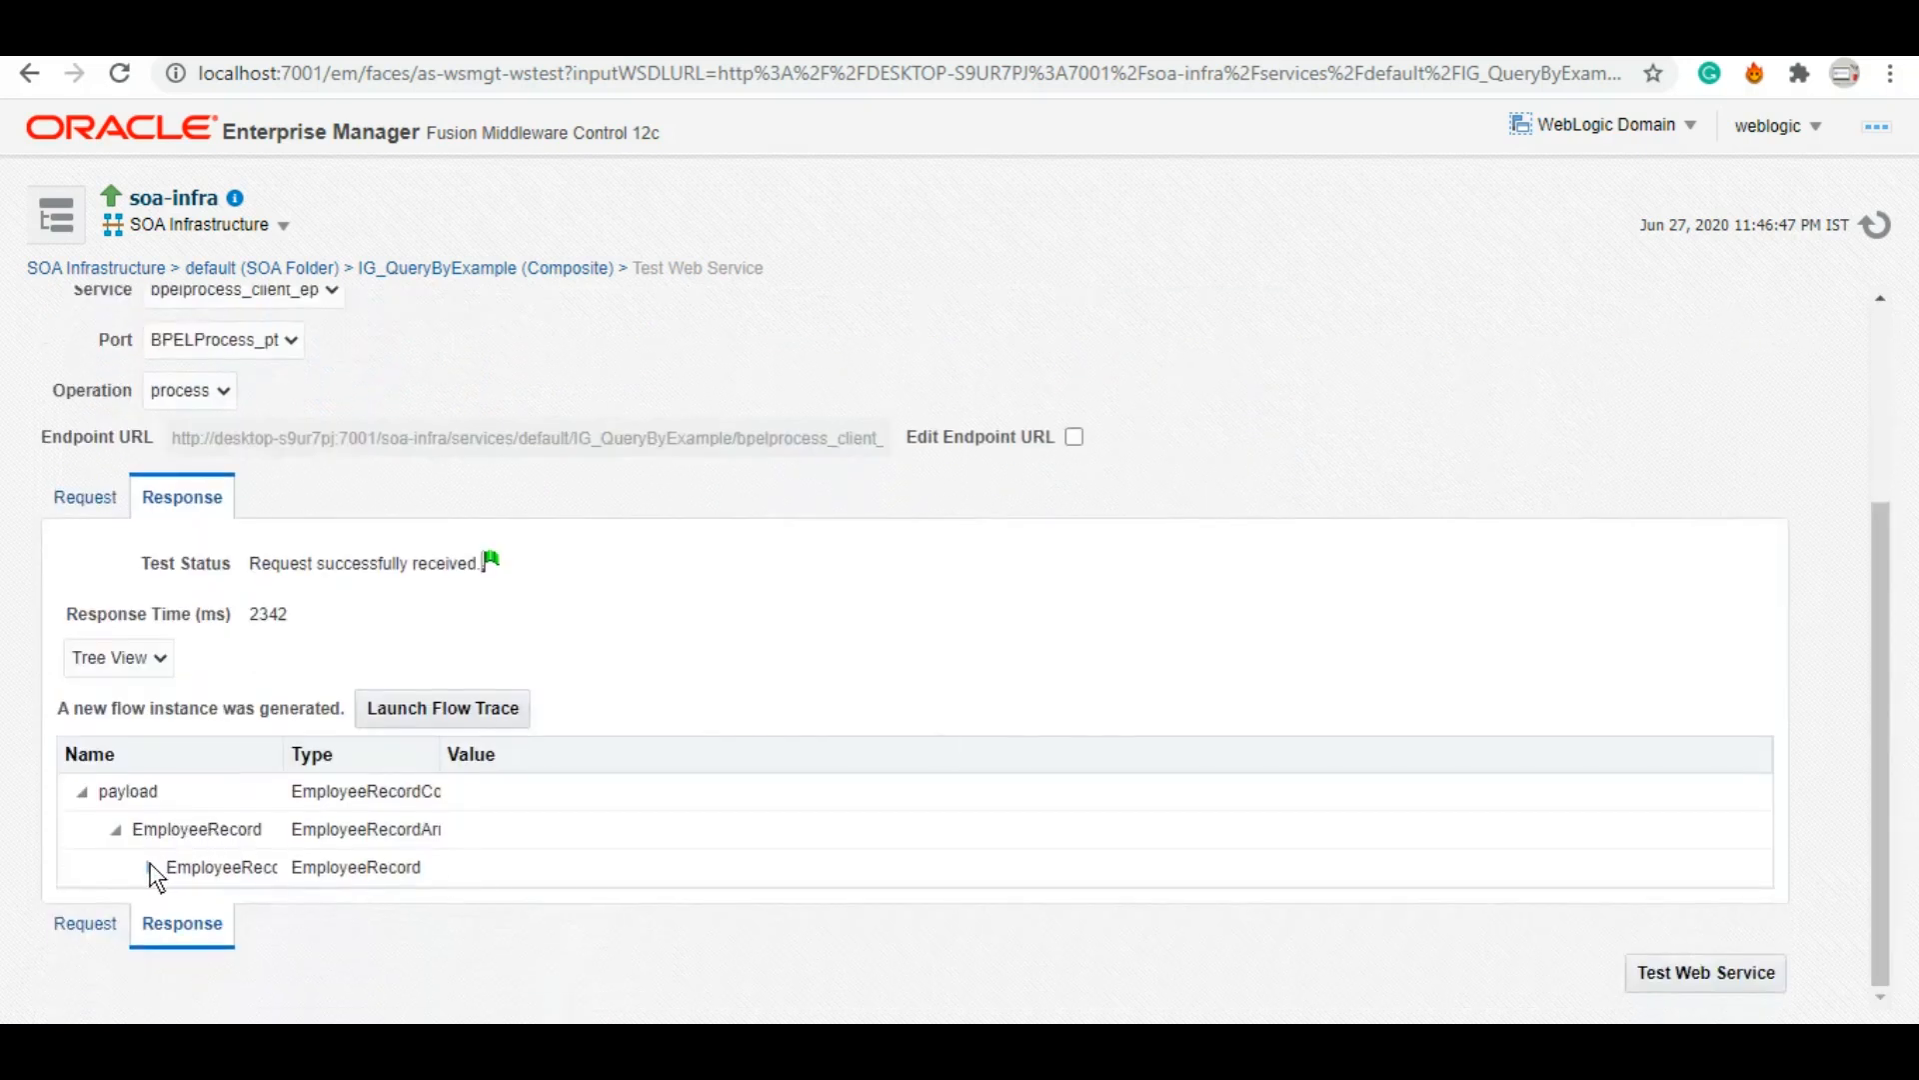
left_click(150, 867)
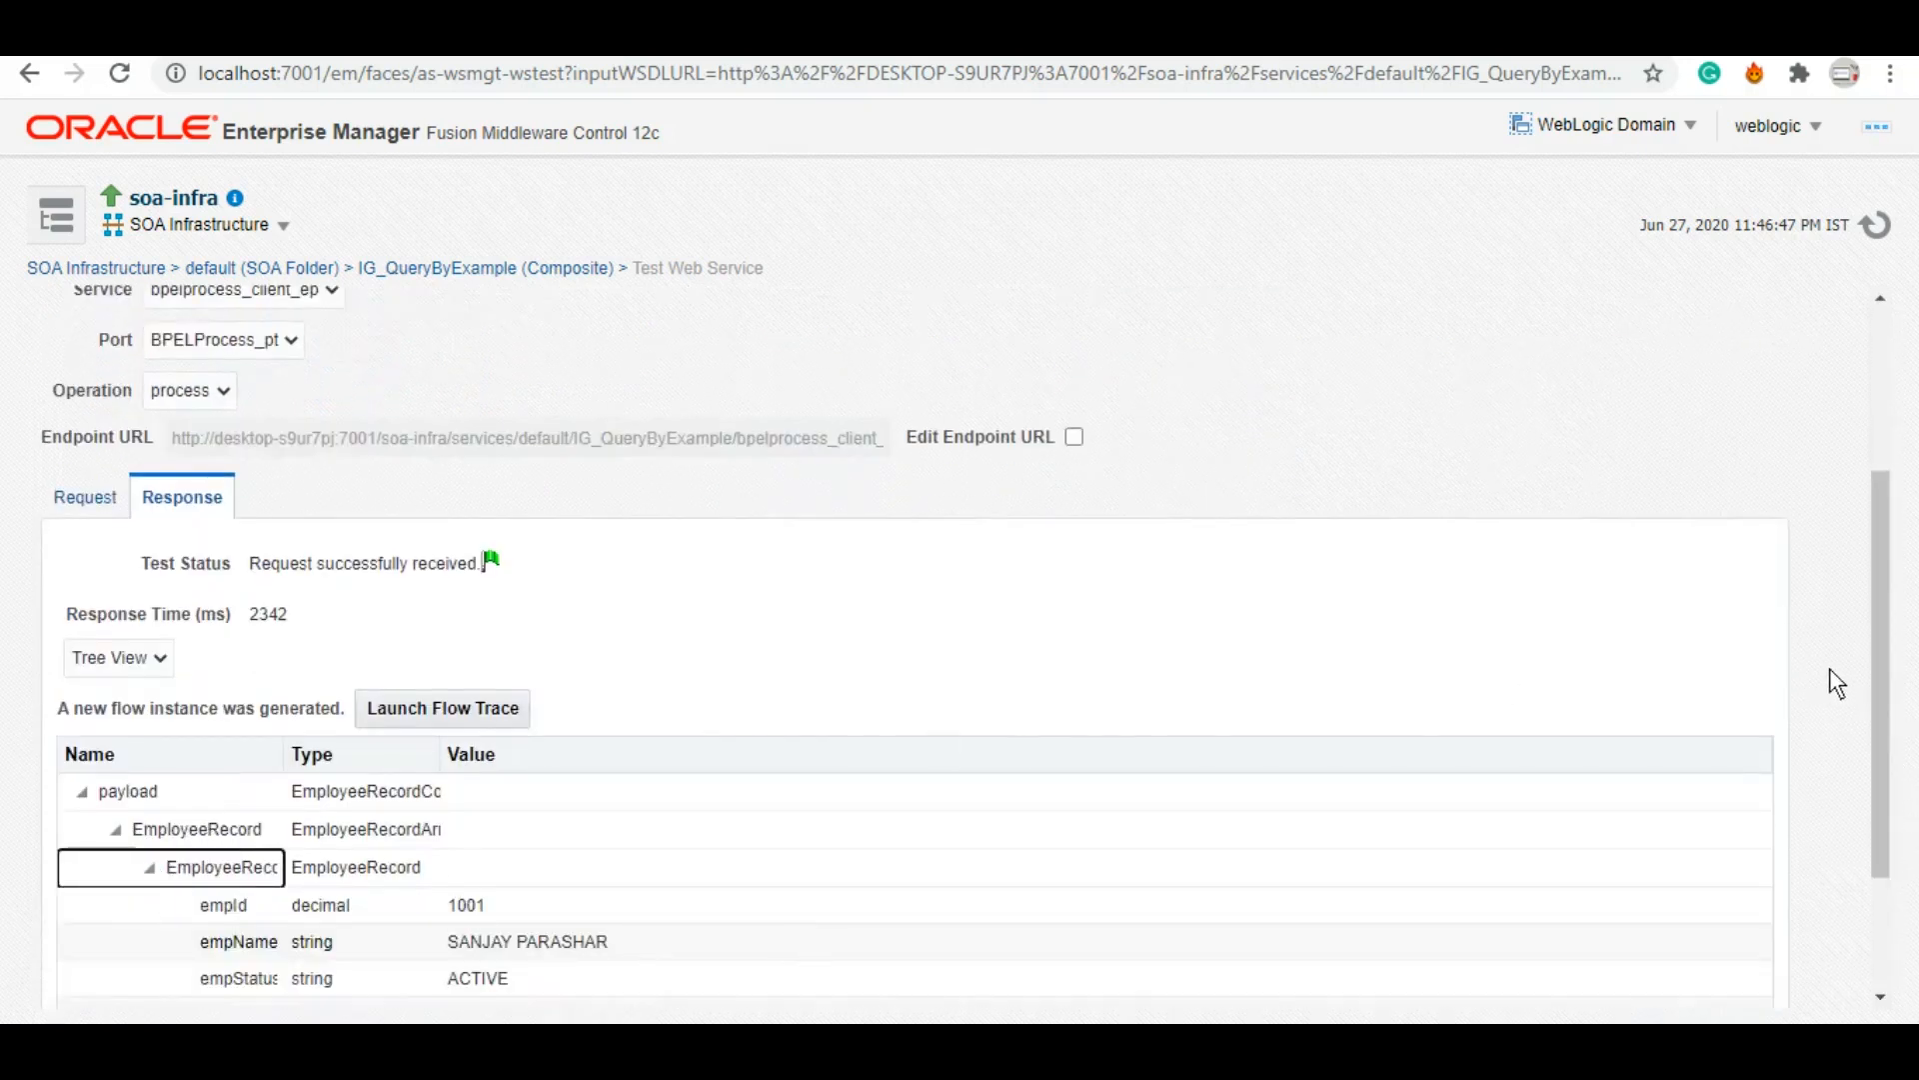
left_click_drag(1868, 668, 1907, 859)
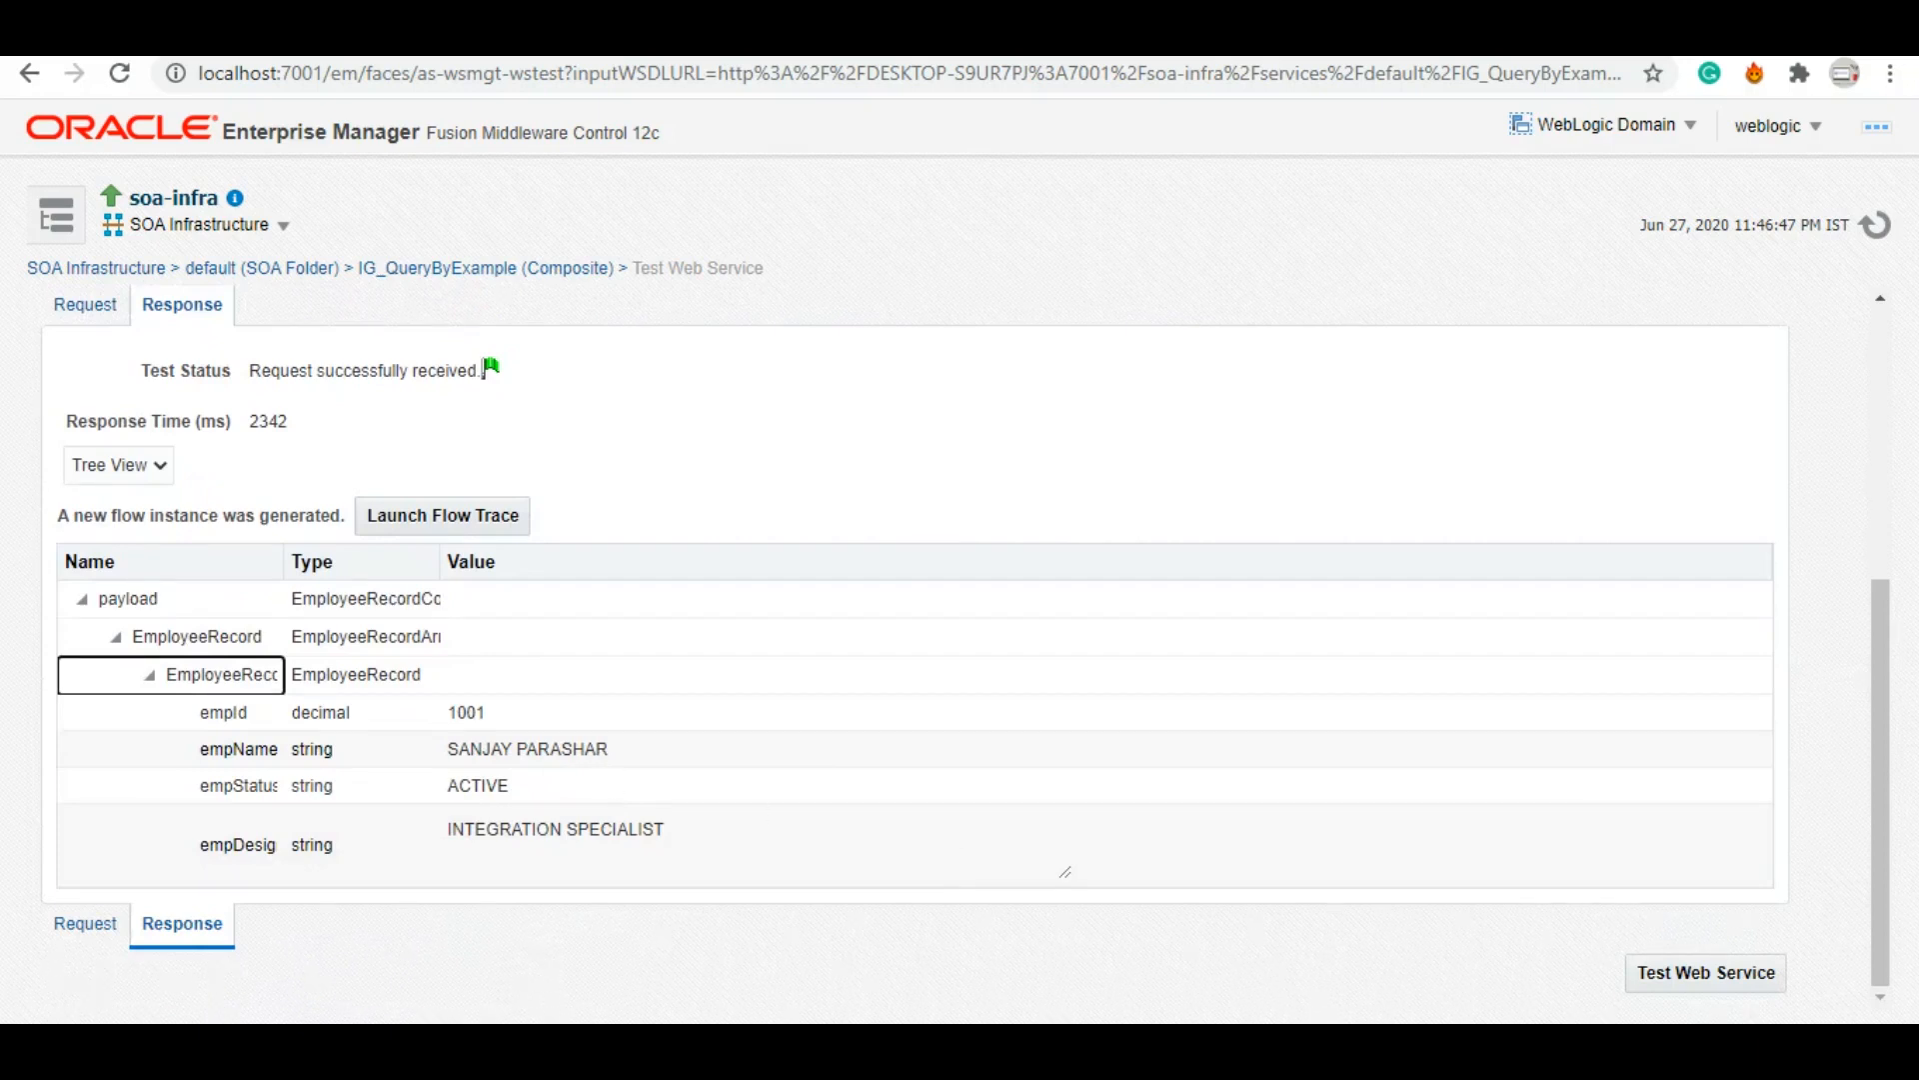
left_click(1415, 1048)
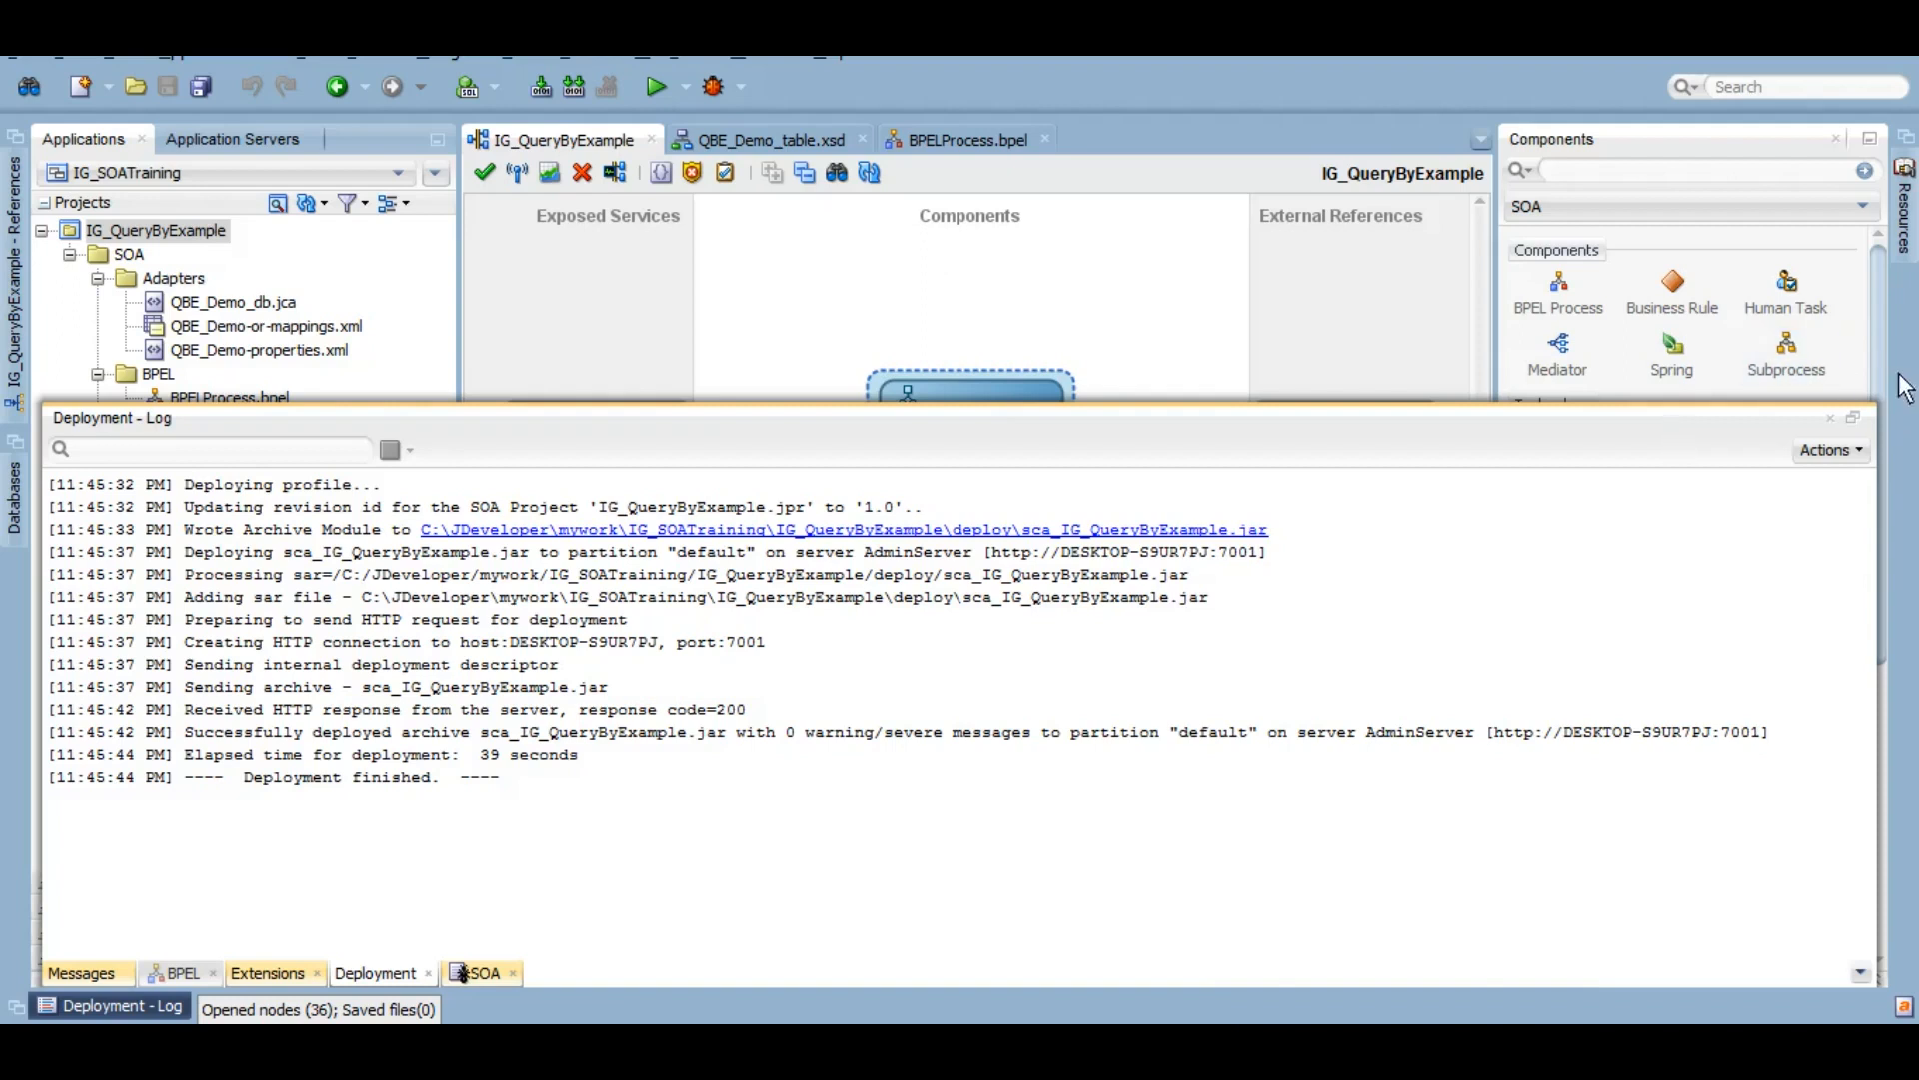
Step: Minimize the Deployment - Log panel and check the QBE_Demo reference's binding
left_click(1852, 418)
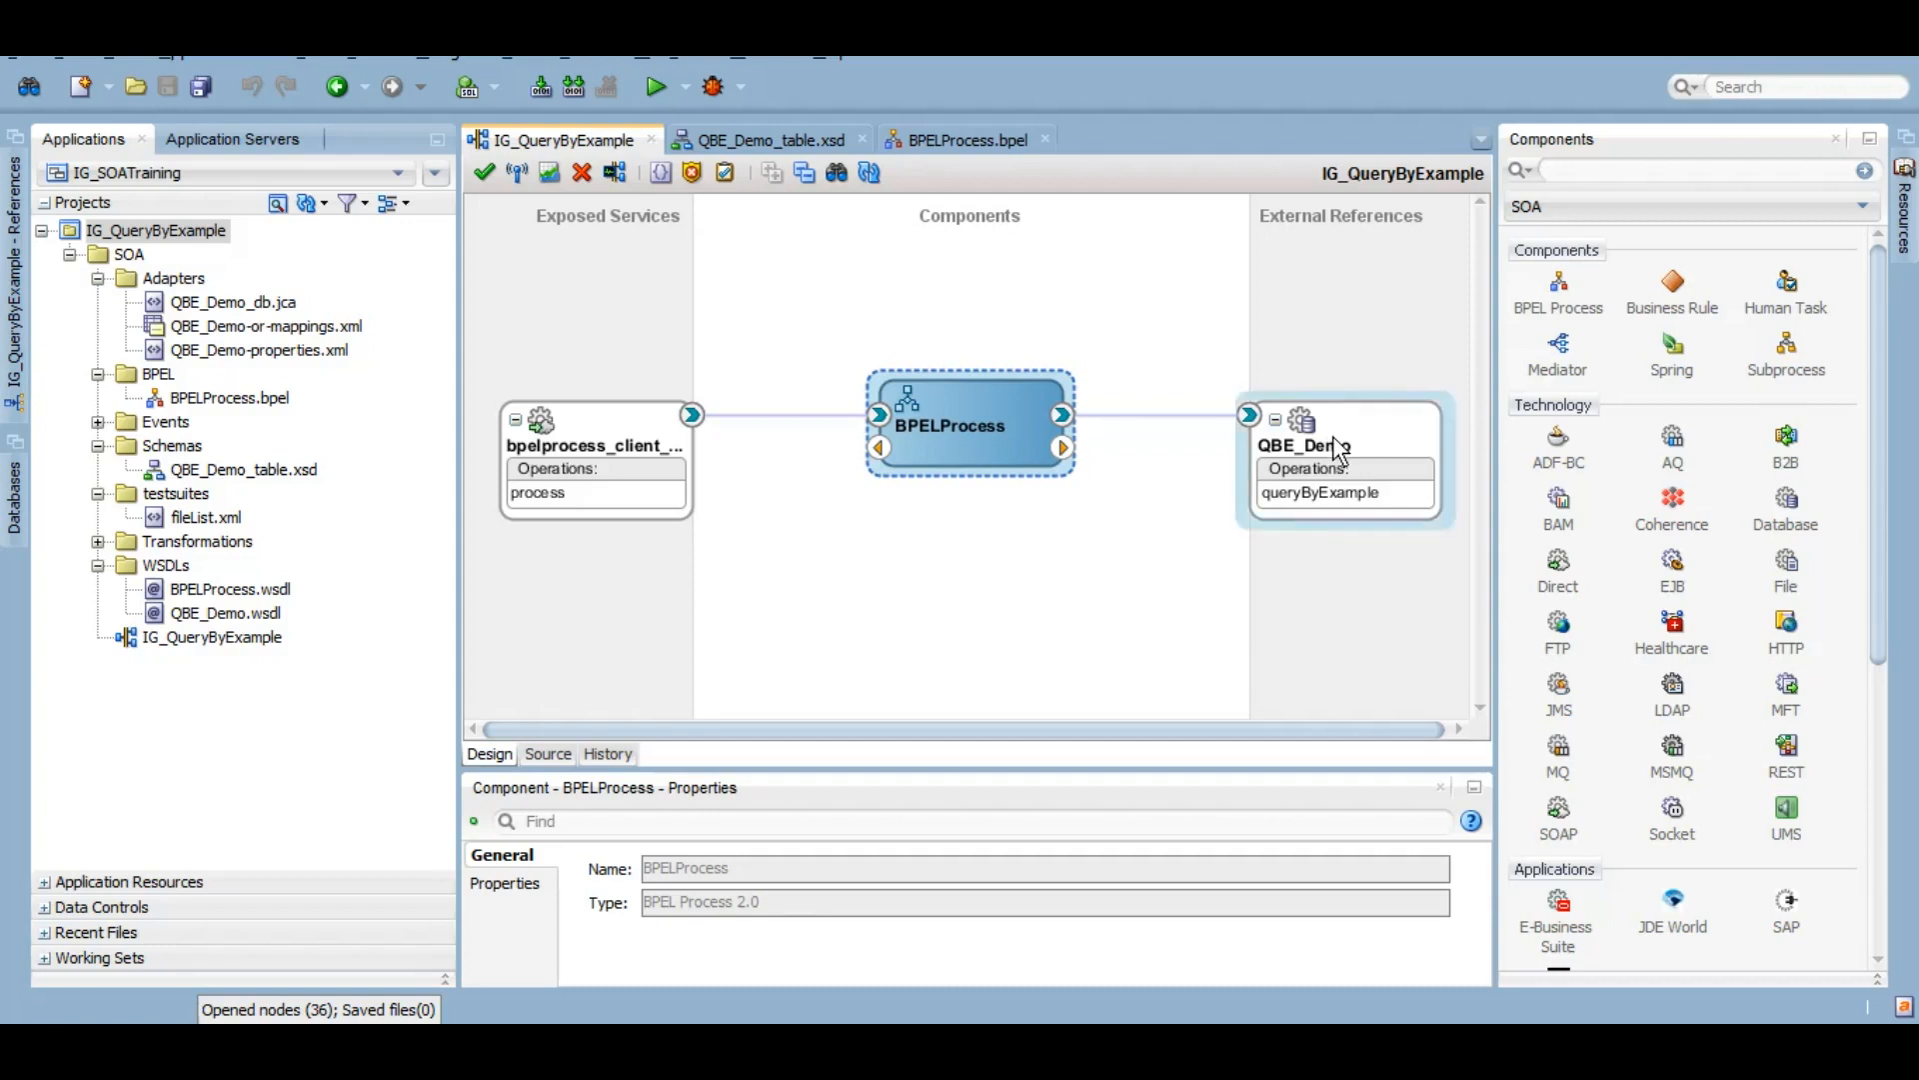
mouse_move(1340, 452)
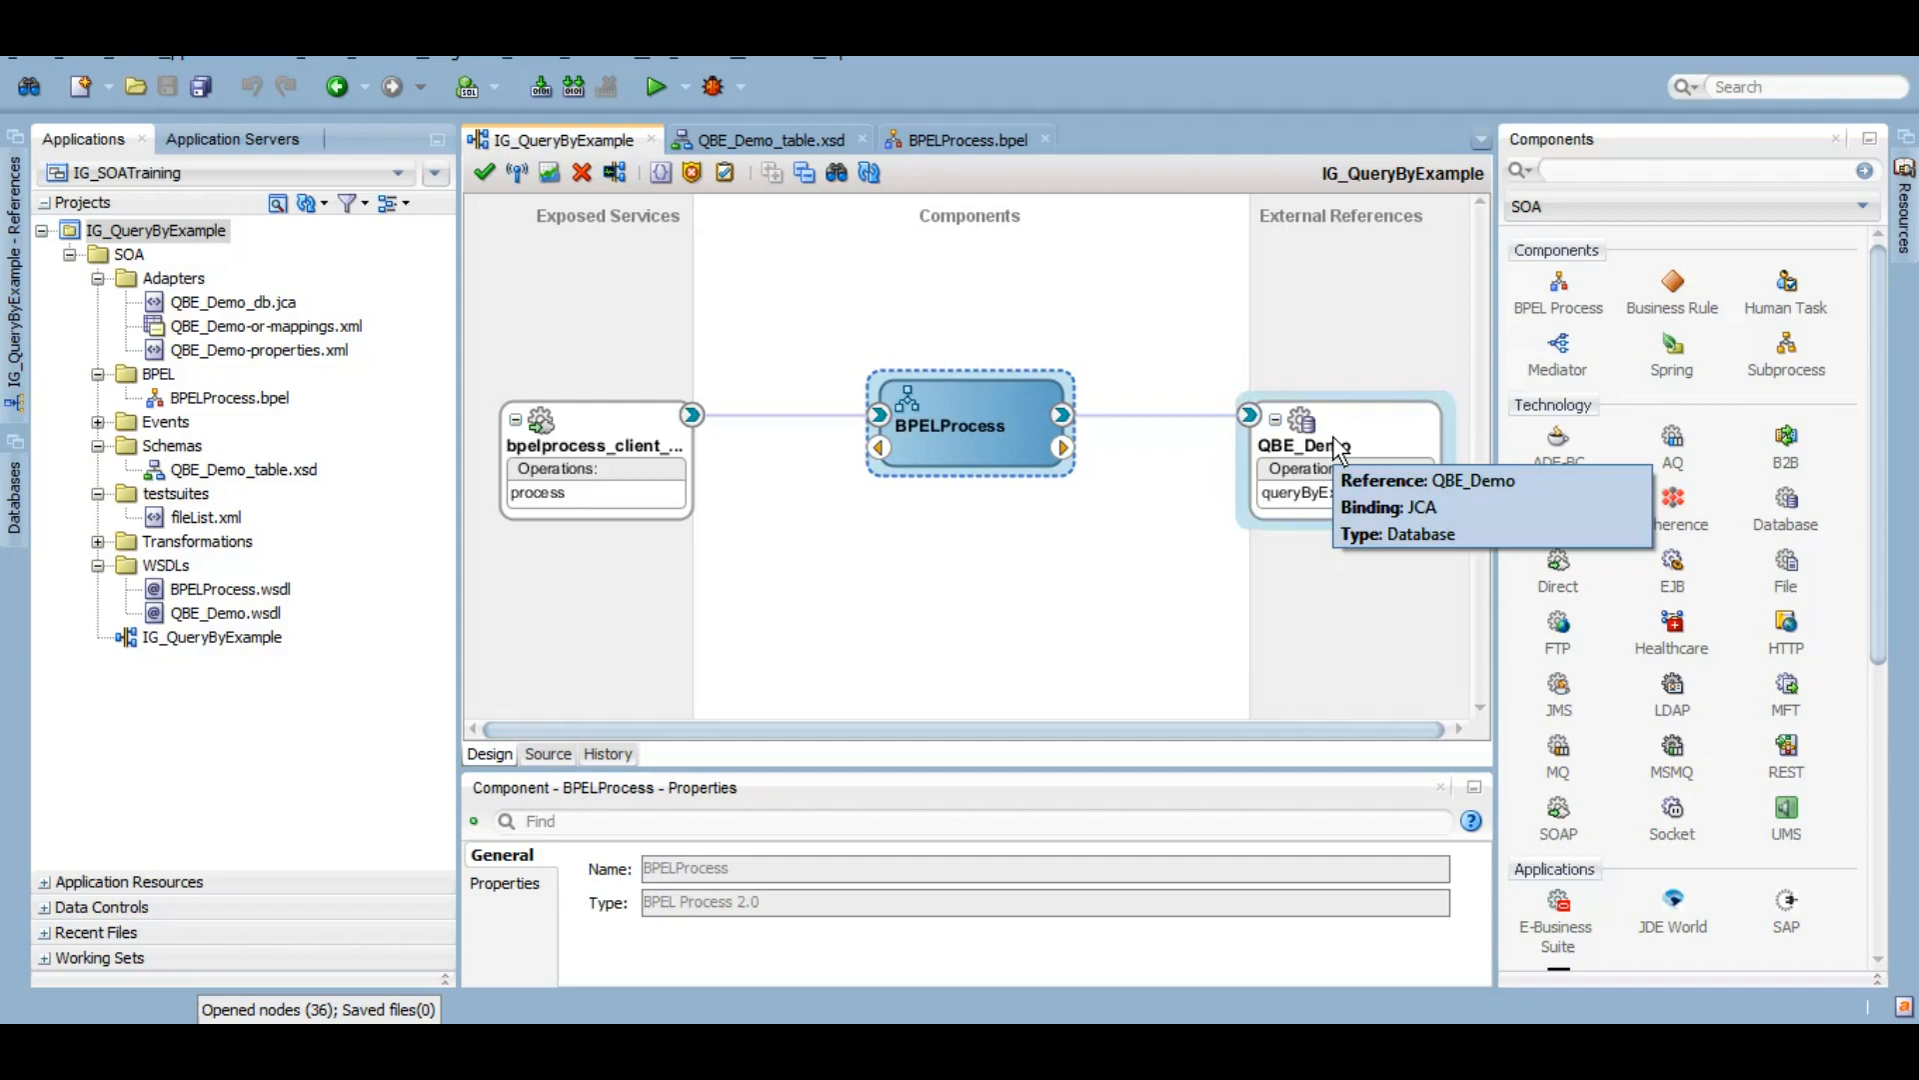
Step: Open the BPEL process and bring up the AssignInput copy rules
double_click(974, 410)
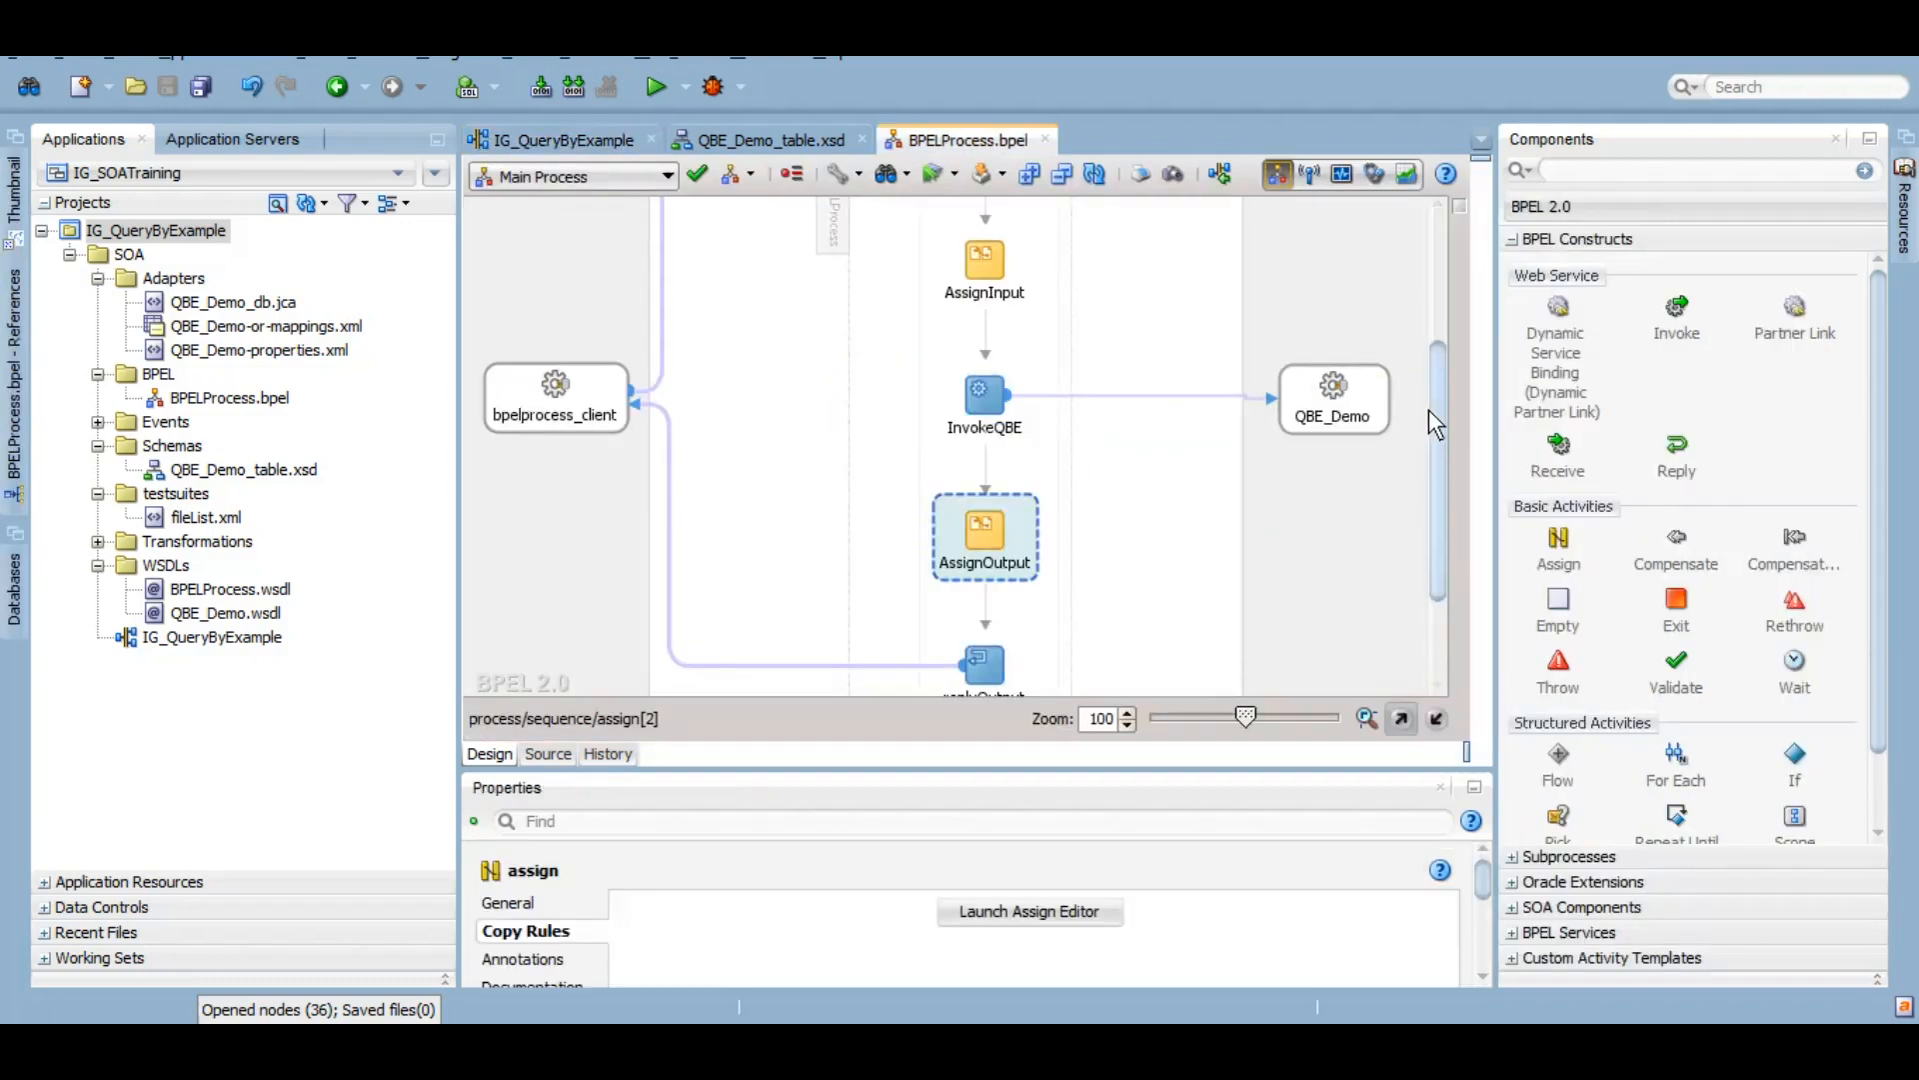
left_click_drag(1432, 424, 1437, 374)
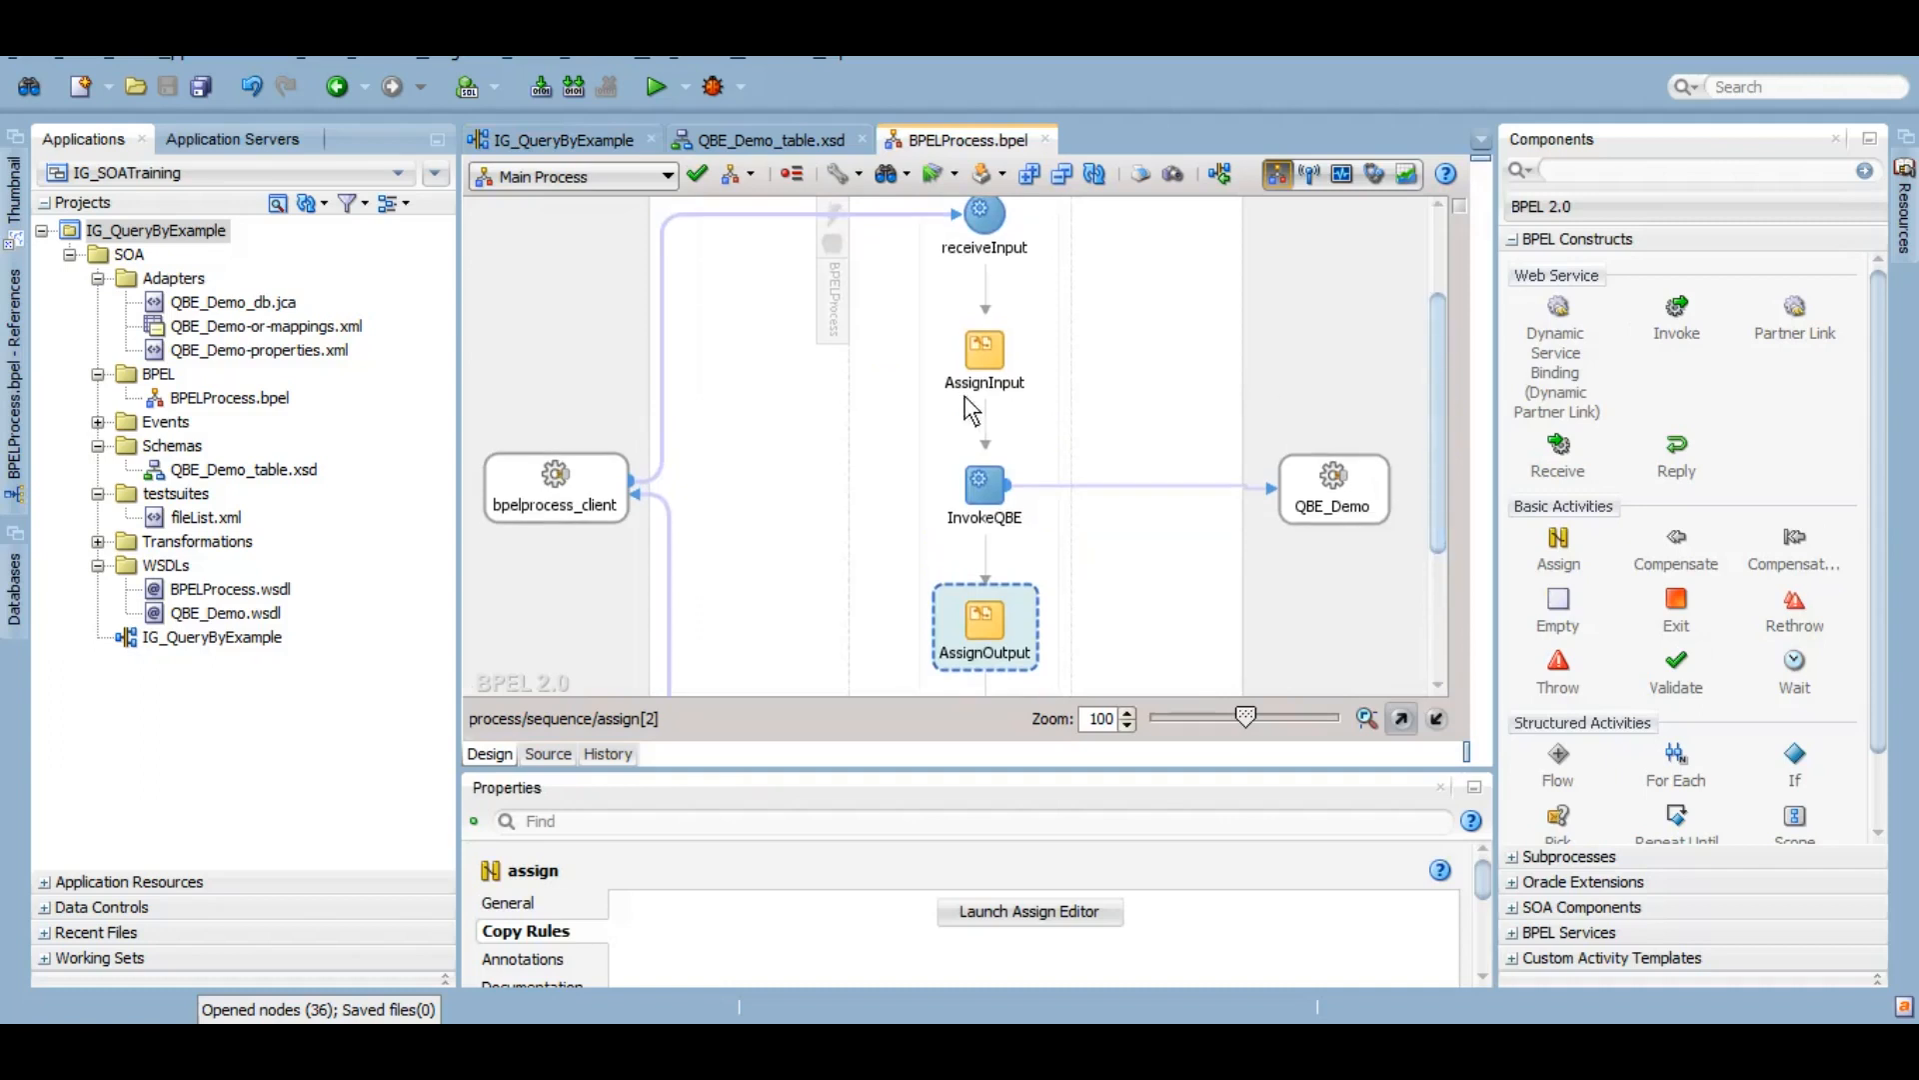
left_click(992, 350)
double_click(992, 346)
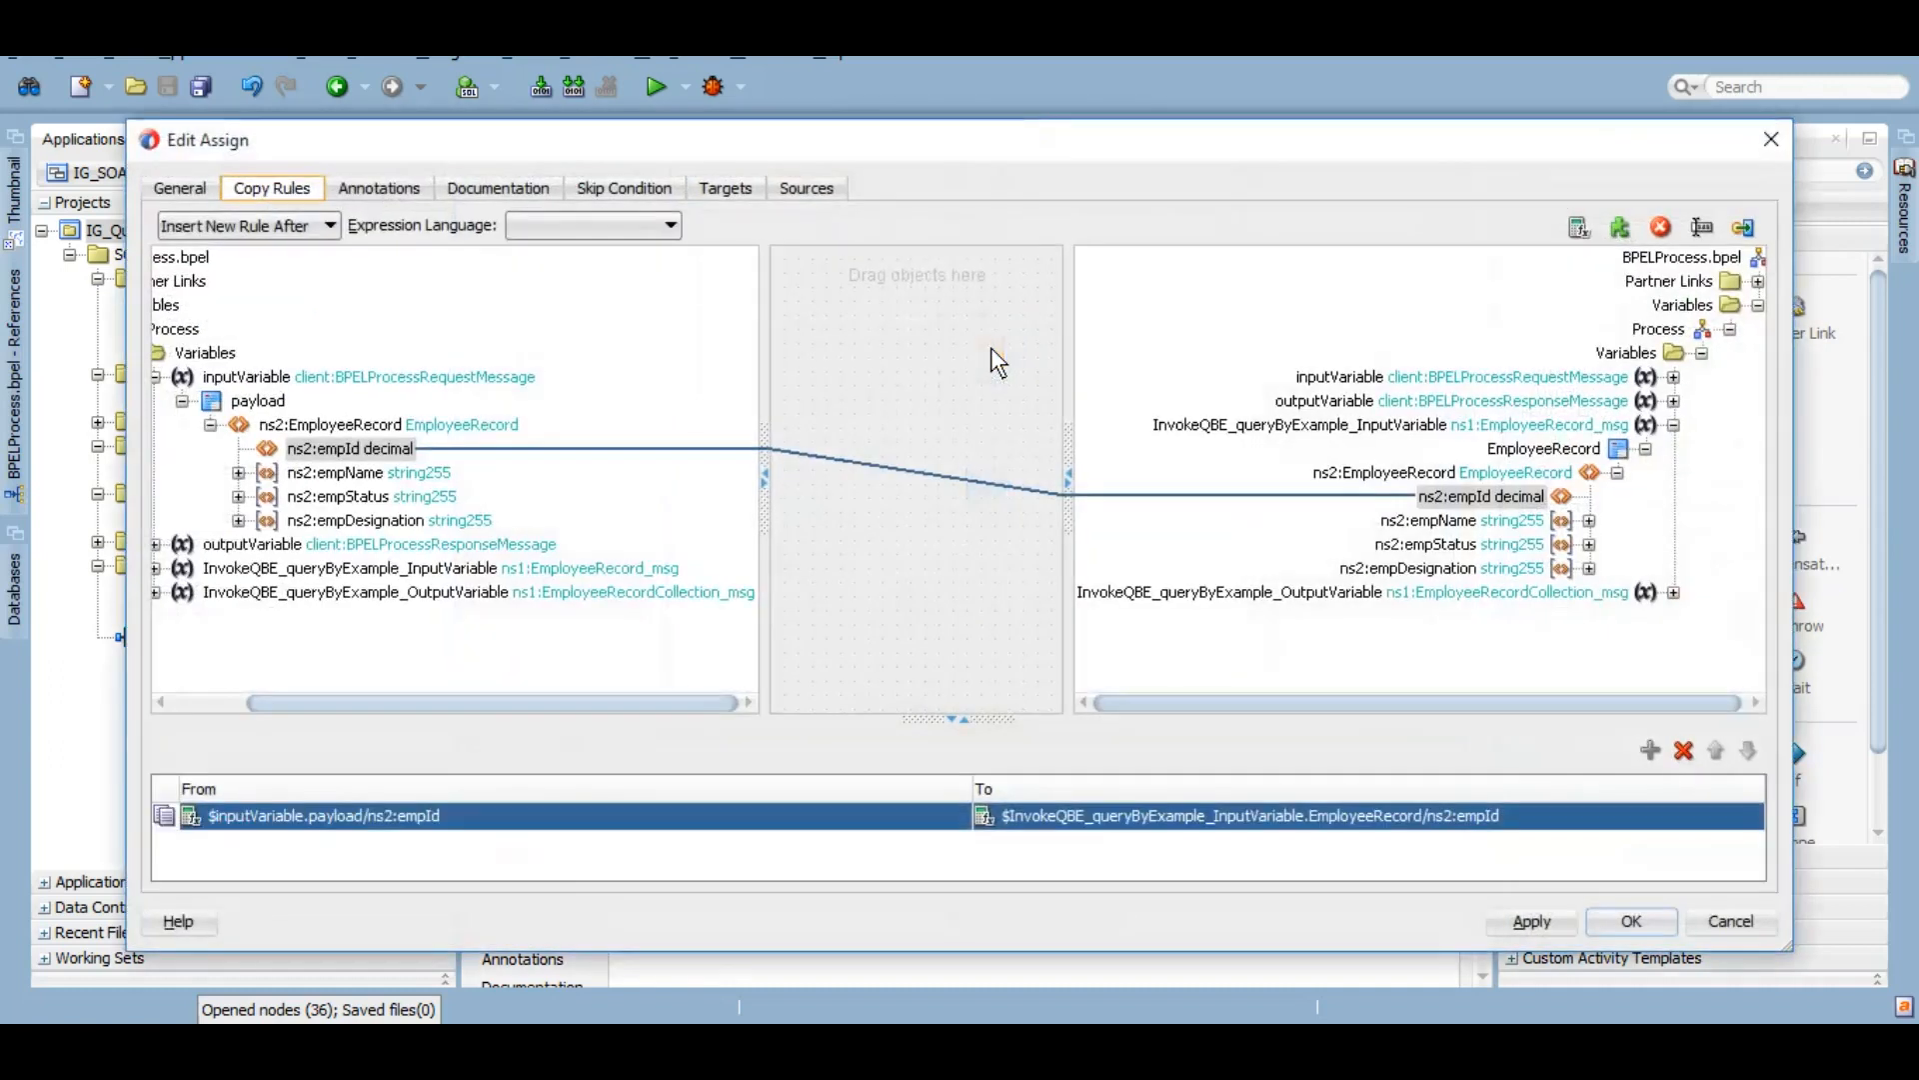
Step: Map the input empName to InvokeQBE's input empName, delete the empId copy rule, and apply
left_click_drag(440, 474, 1417, 524)
left_click(704, 816)
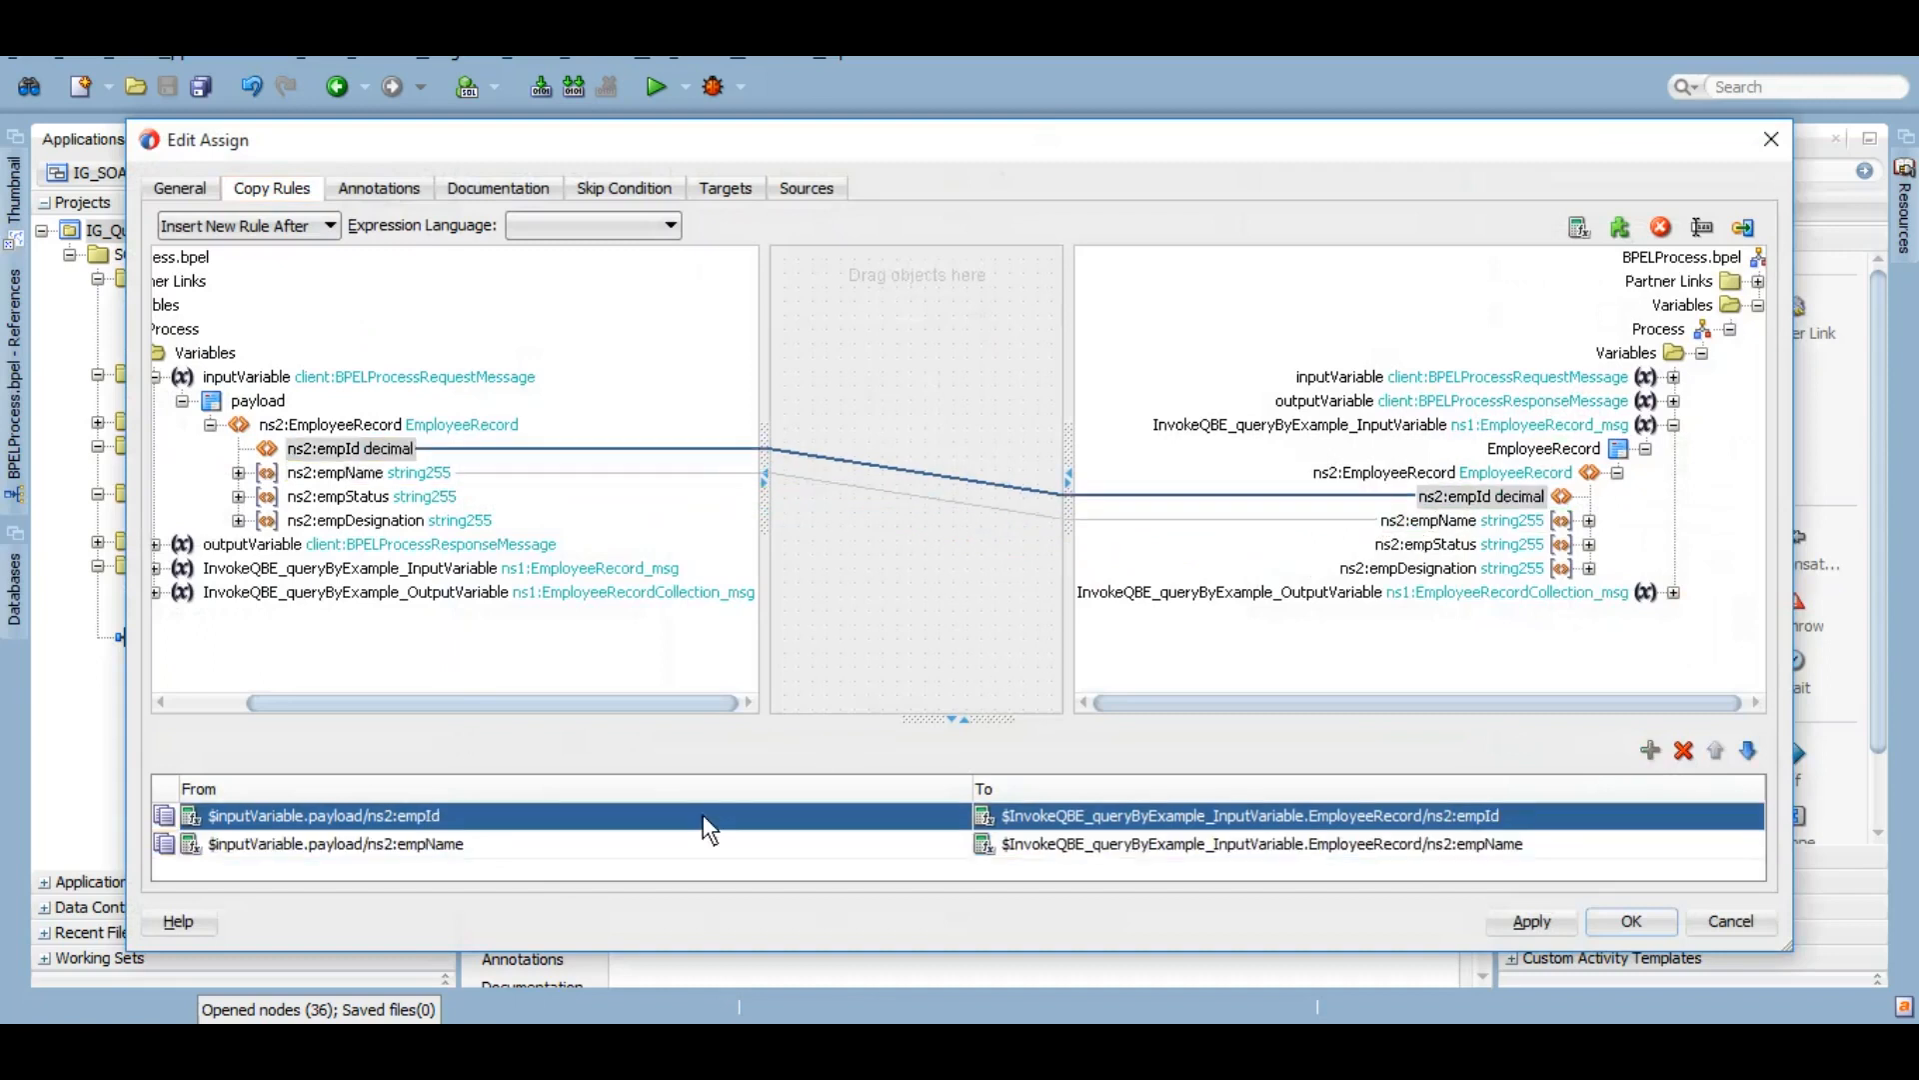
key("Delete")
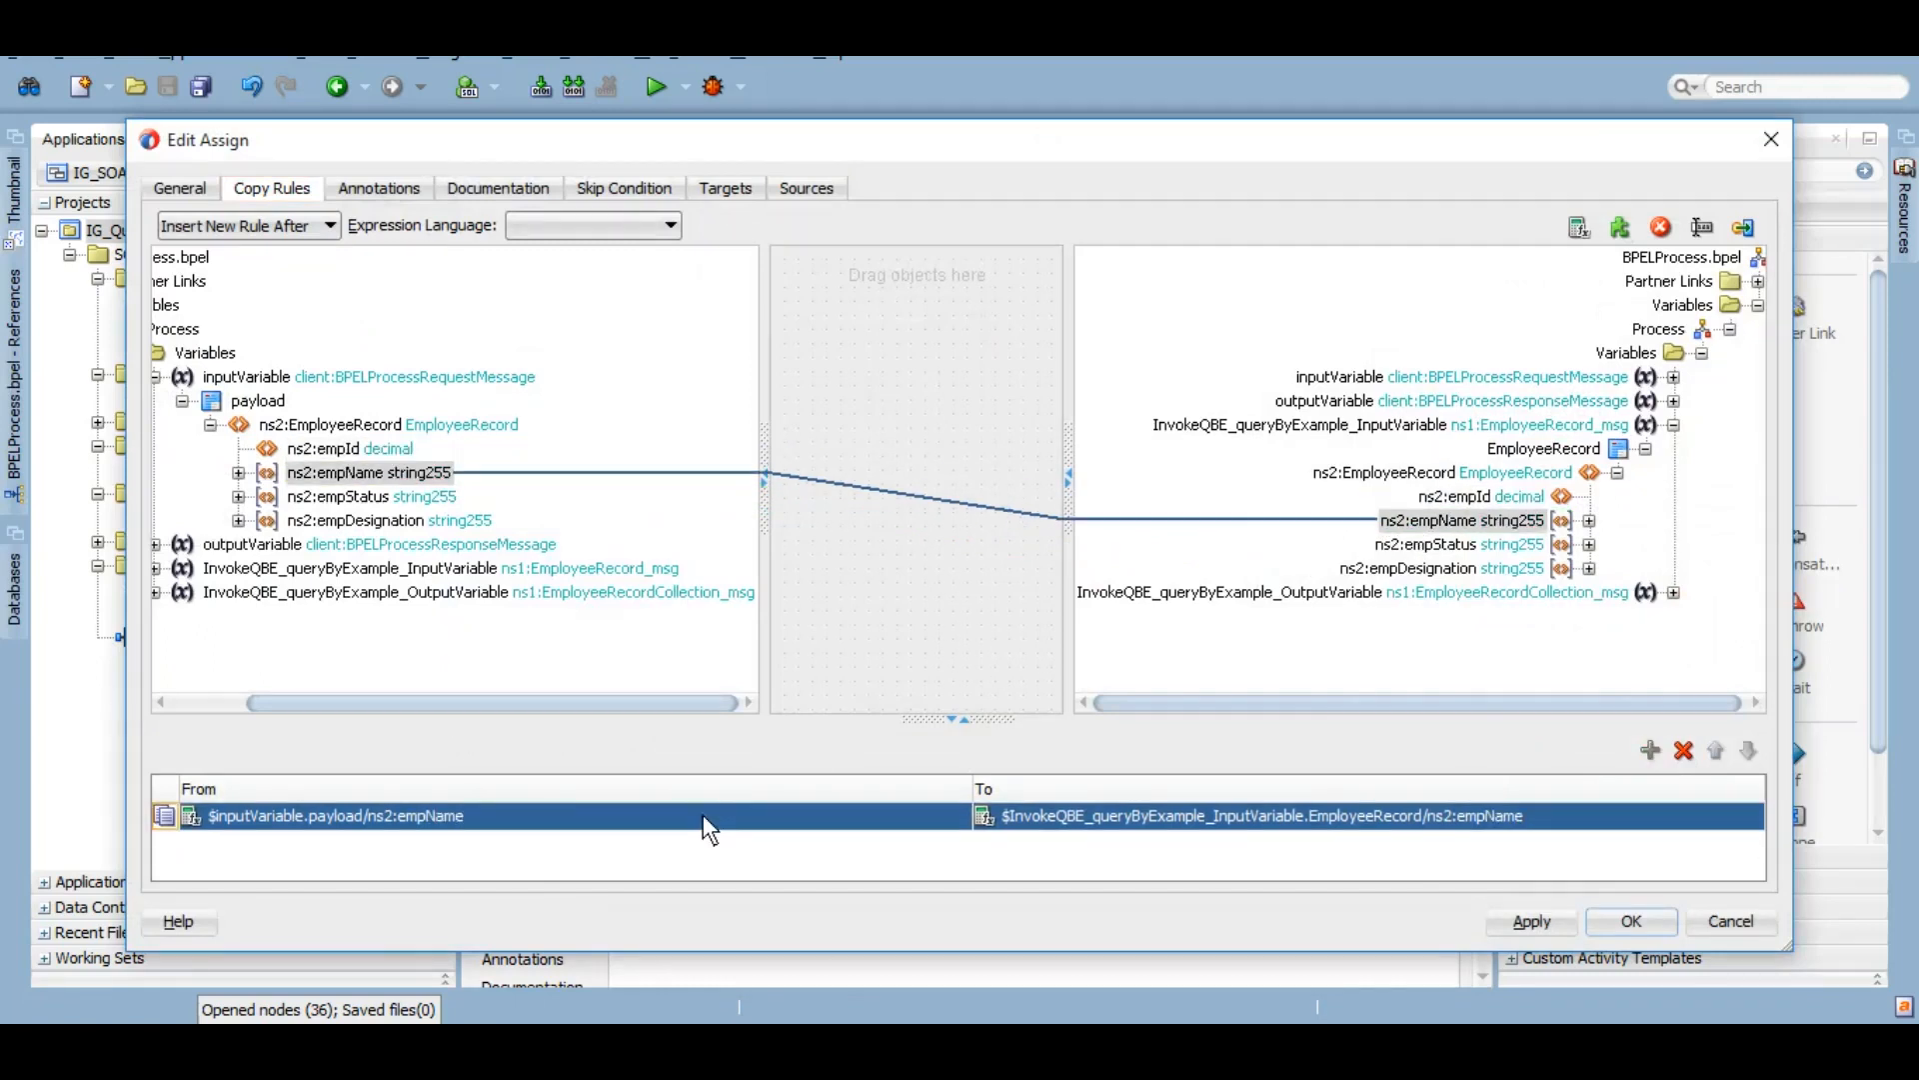
left_click(1532, 920)
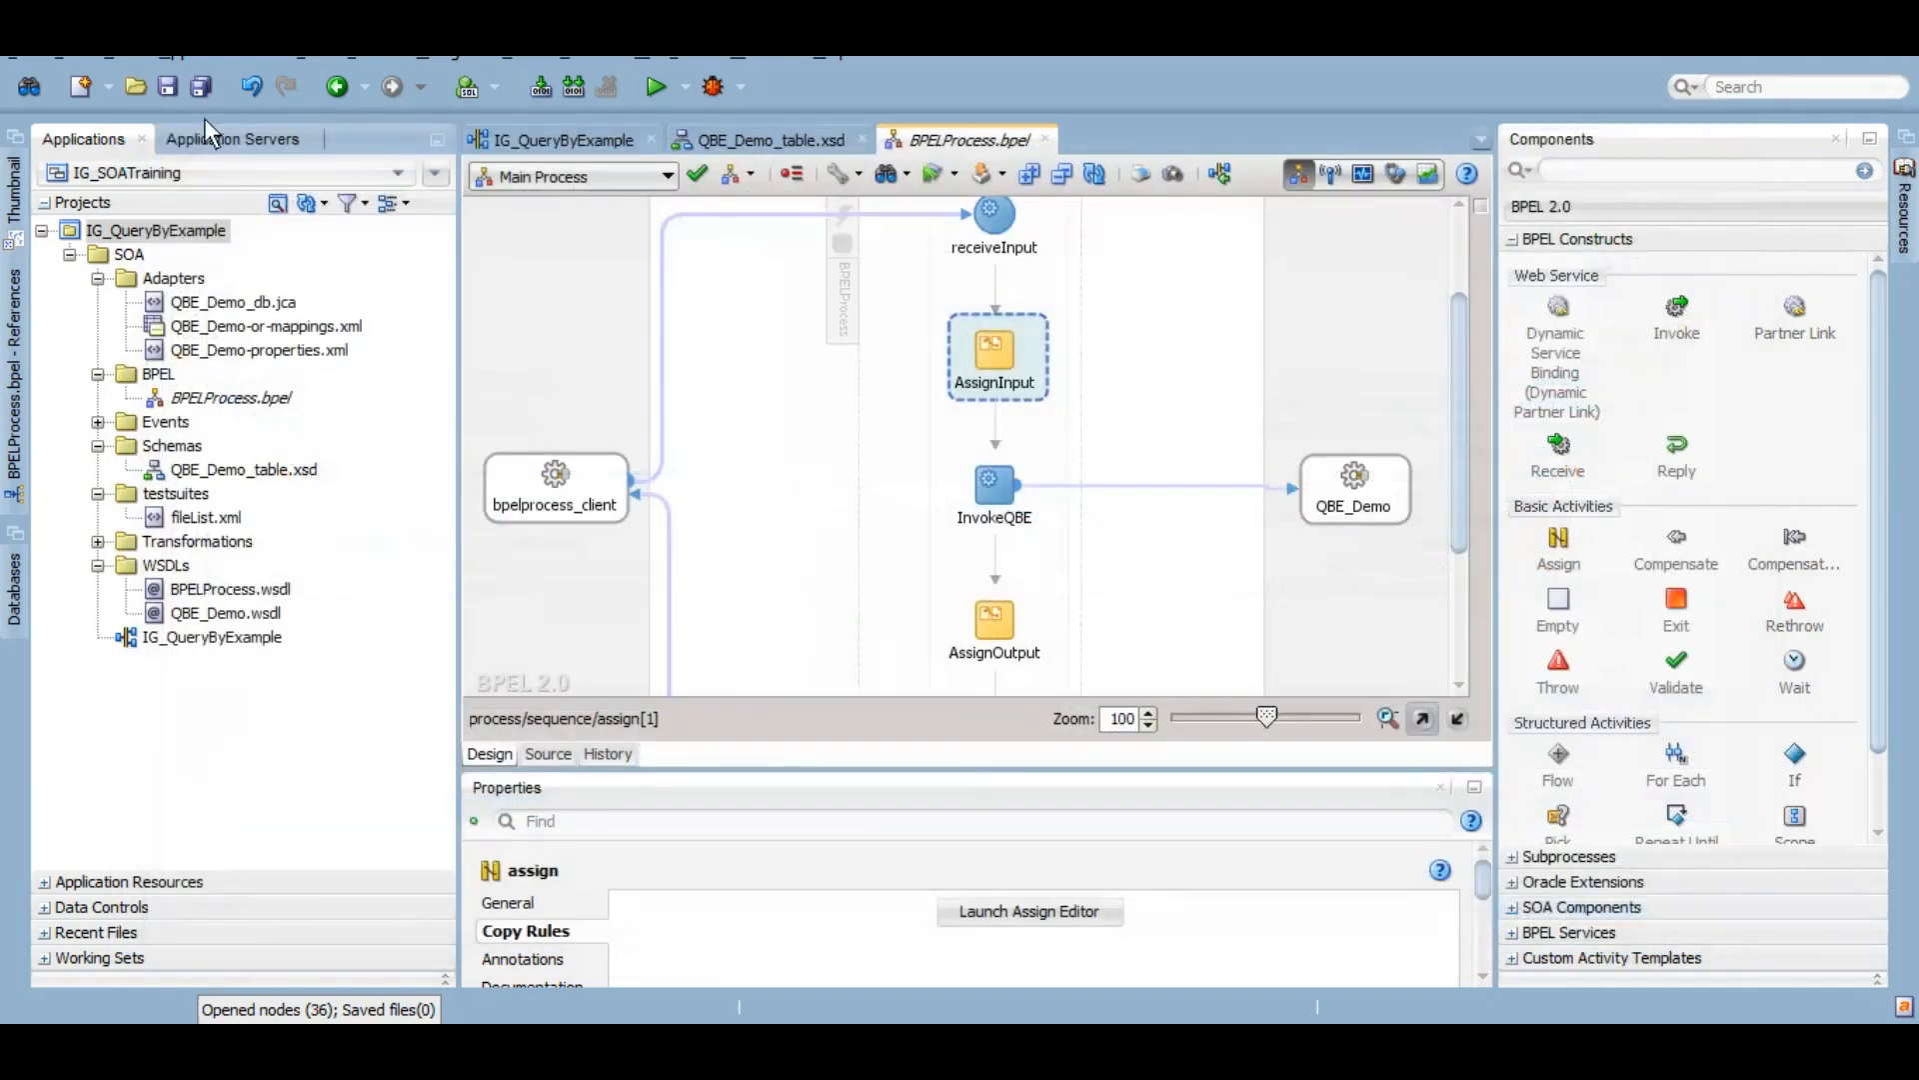
Step: Save all BPEL changes, dismissing the project's Deploy menu without deploying
left_click(202, 90)
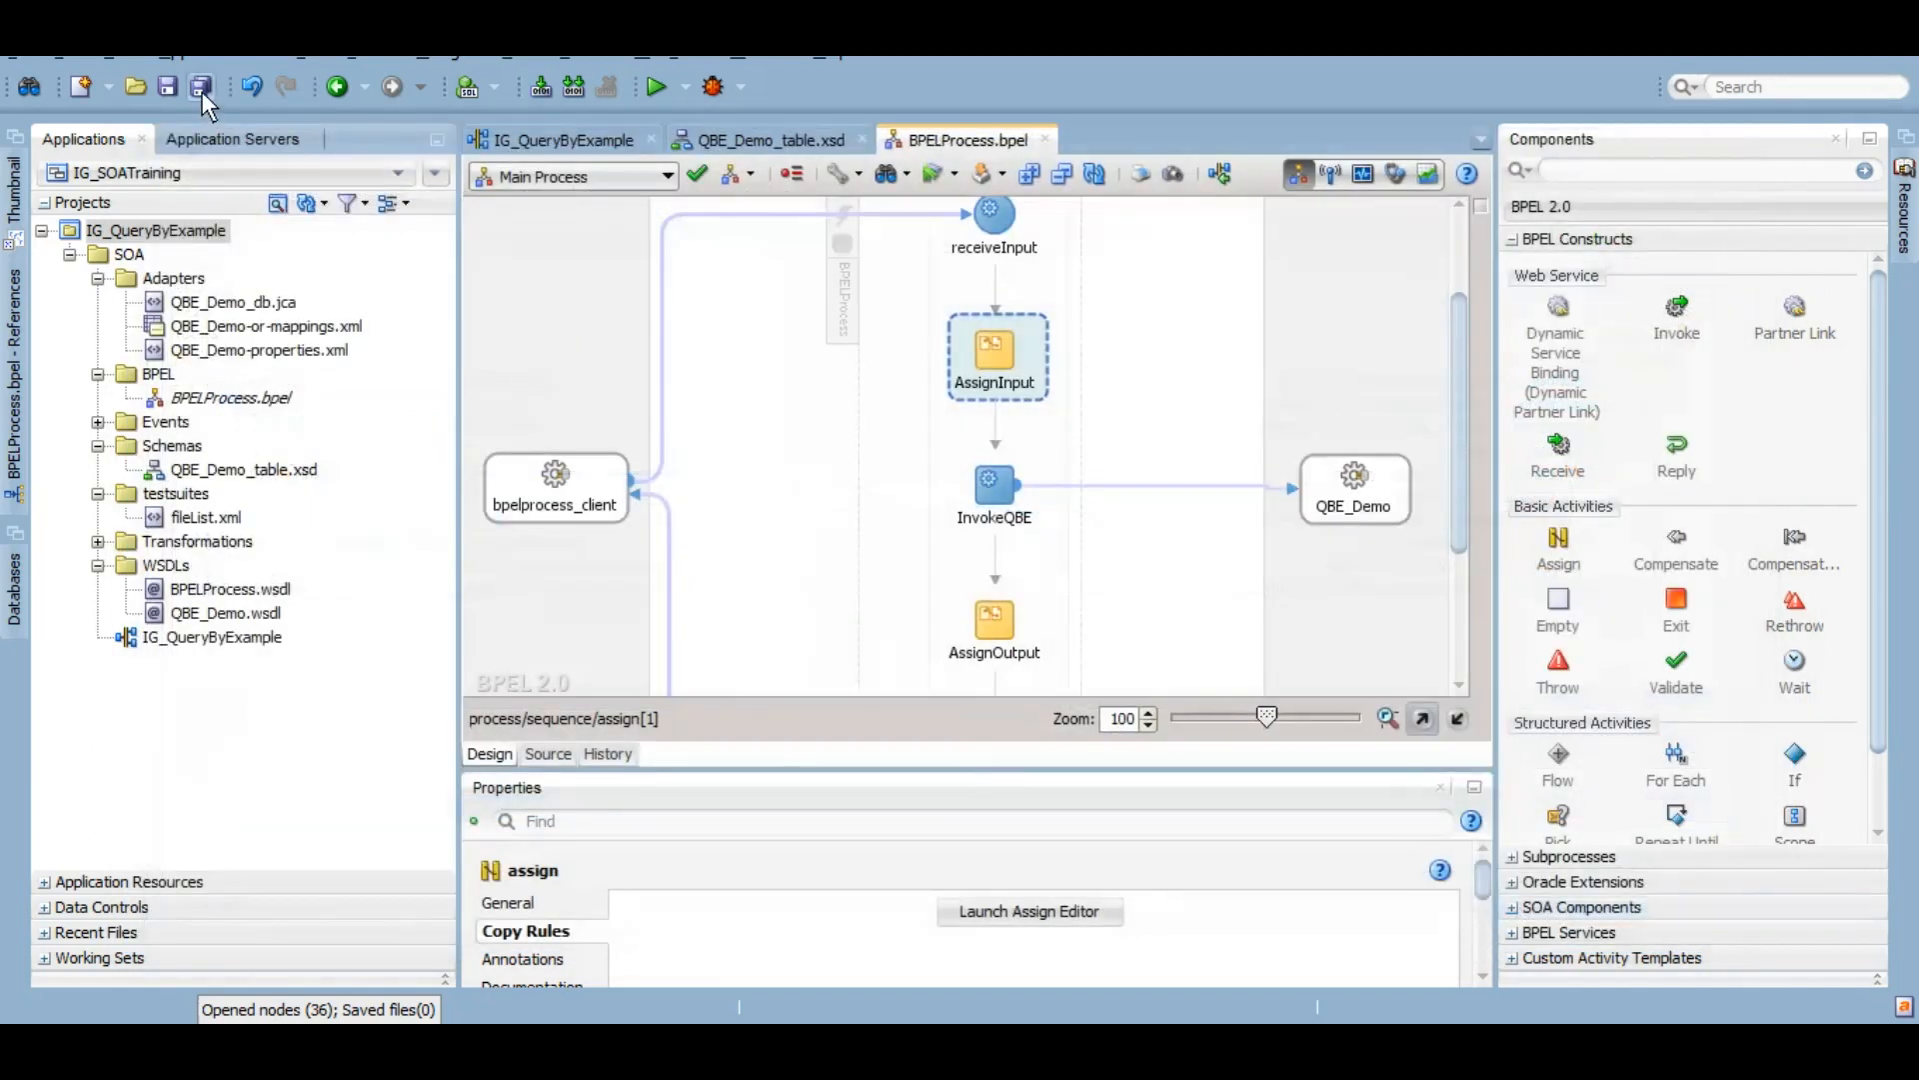
right_click(152, 231)
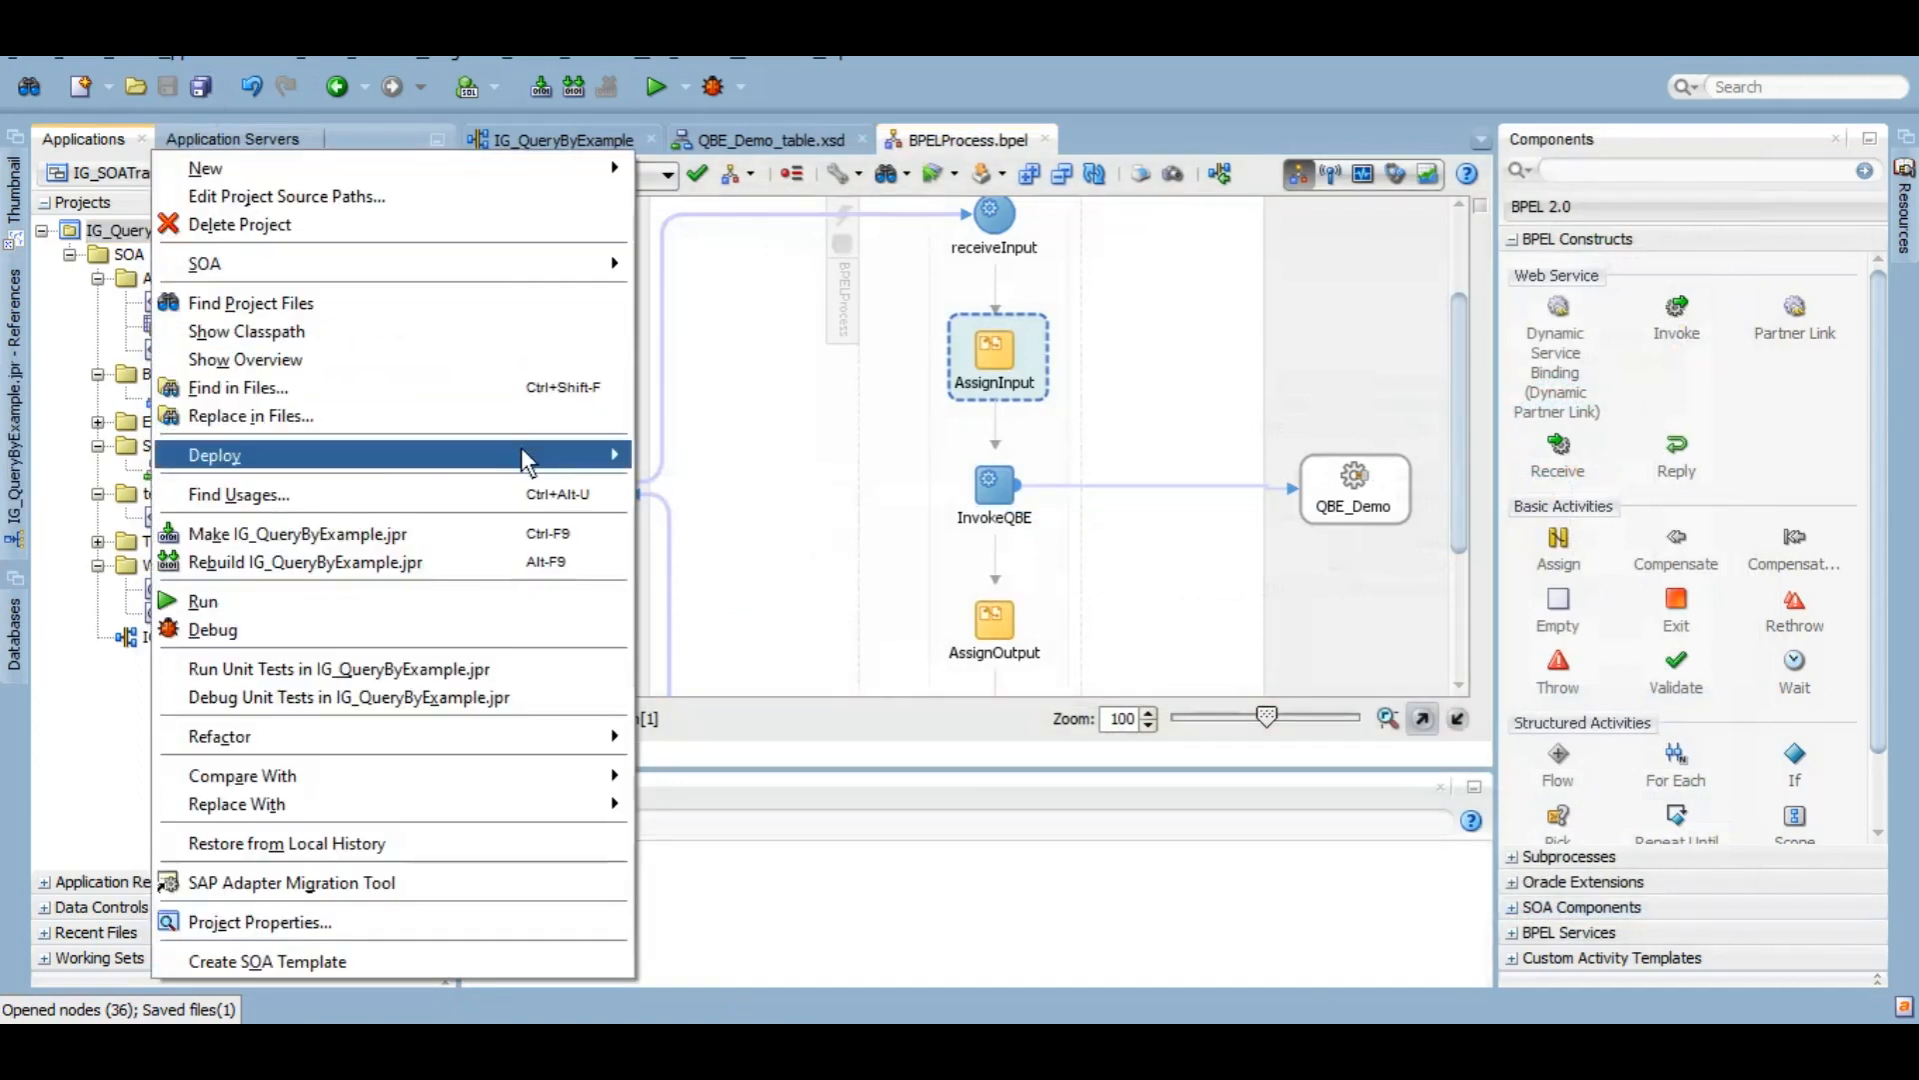
mouse_move(527, 461)
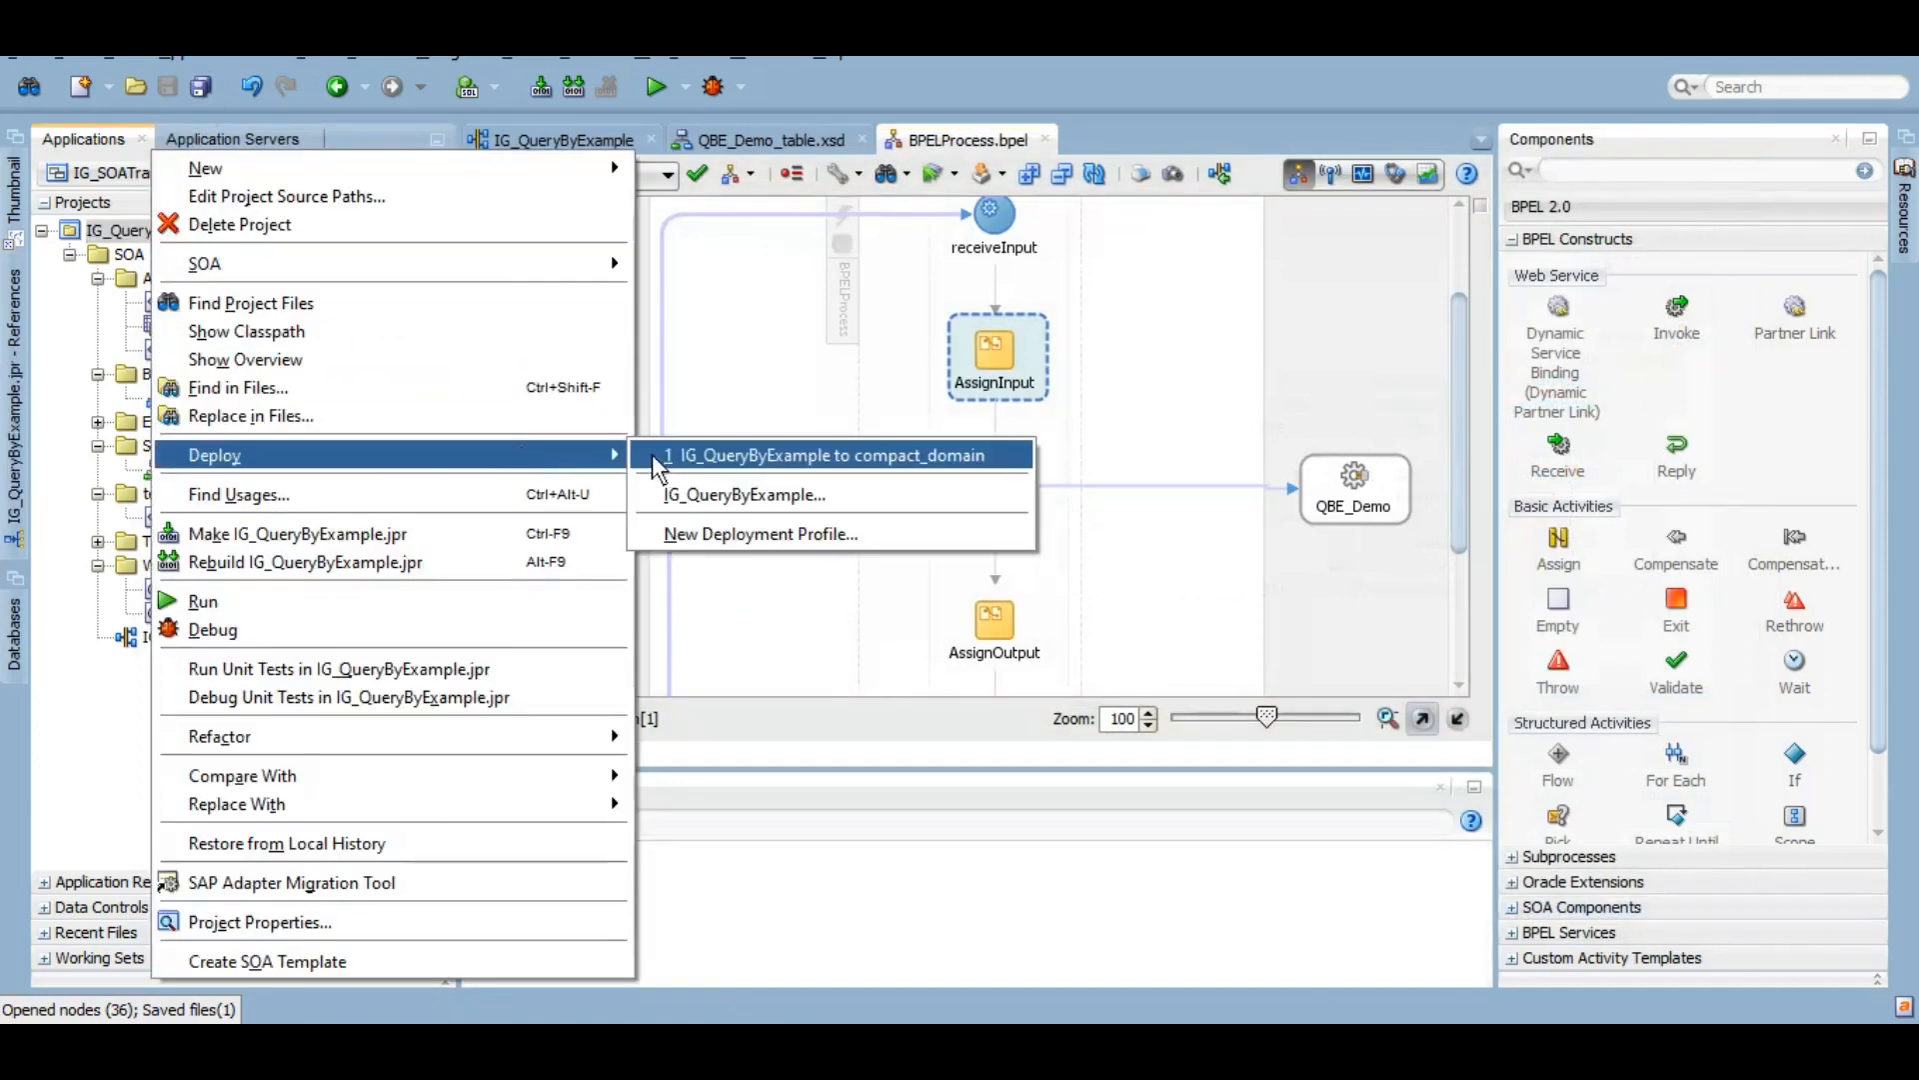
left_click(797, 383)
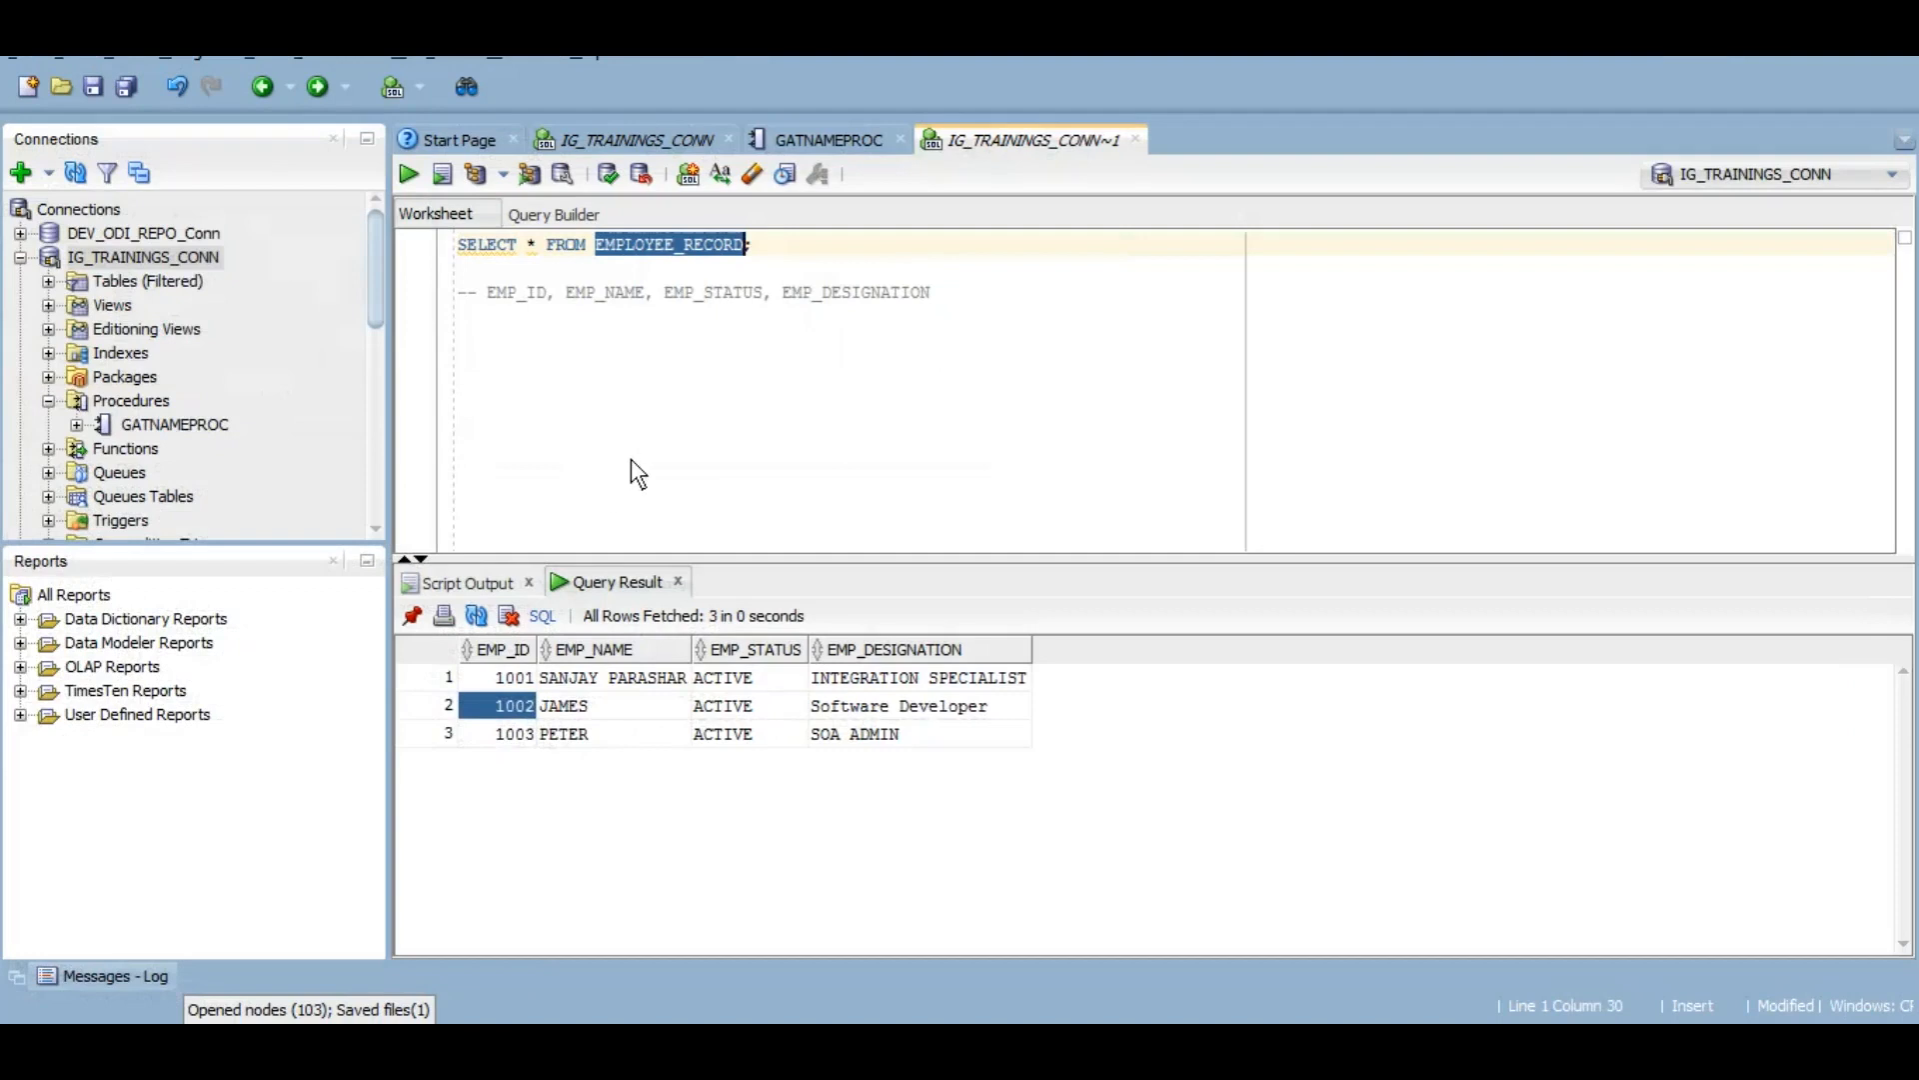
Step: Check existing employee names, then start an INSERT INTO EMPLOYEE_RECORD VALUES statement below the query
left_click(596, 734)
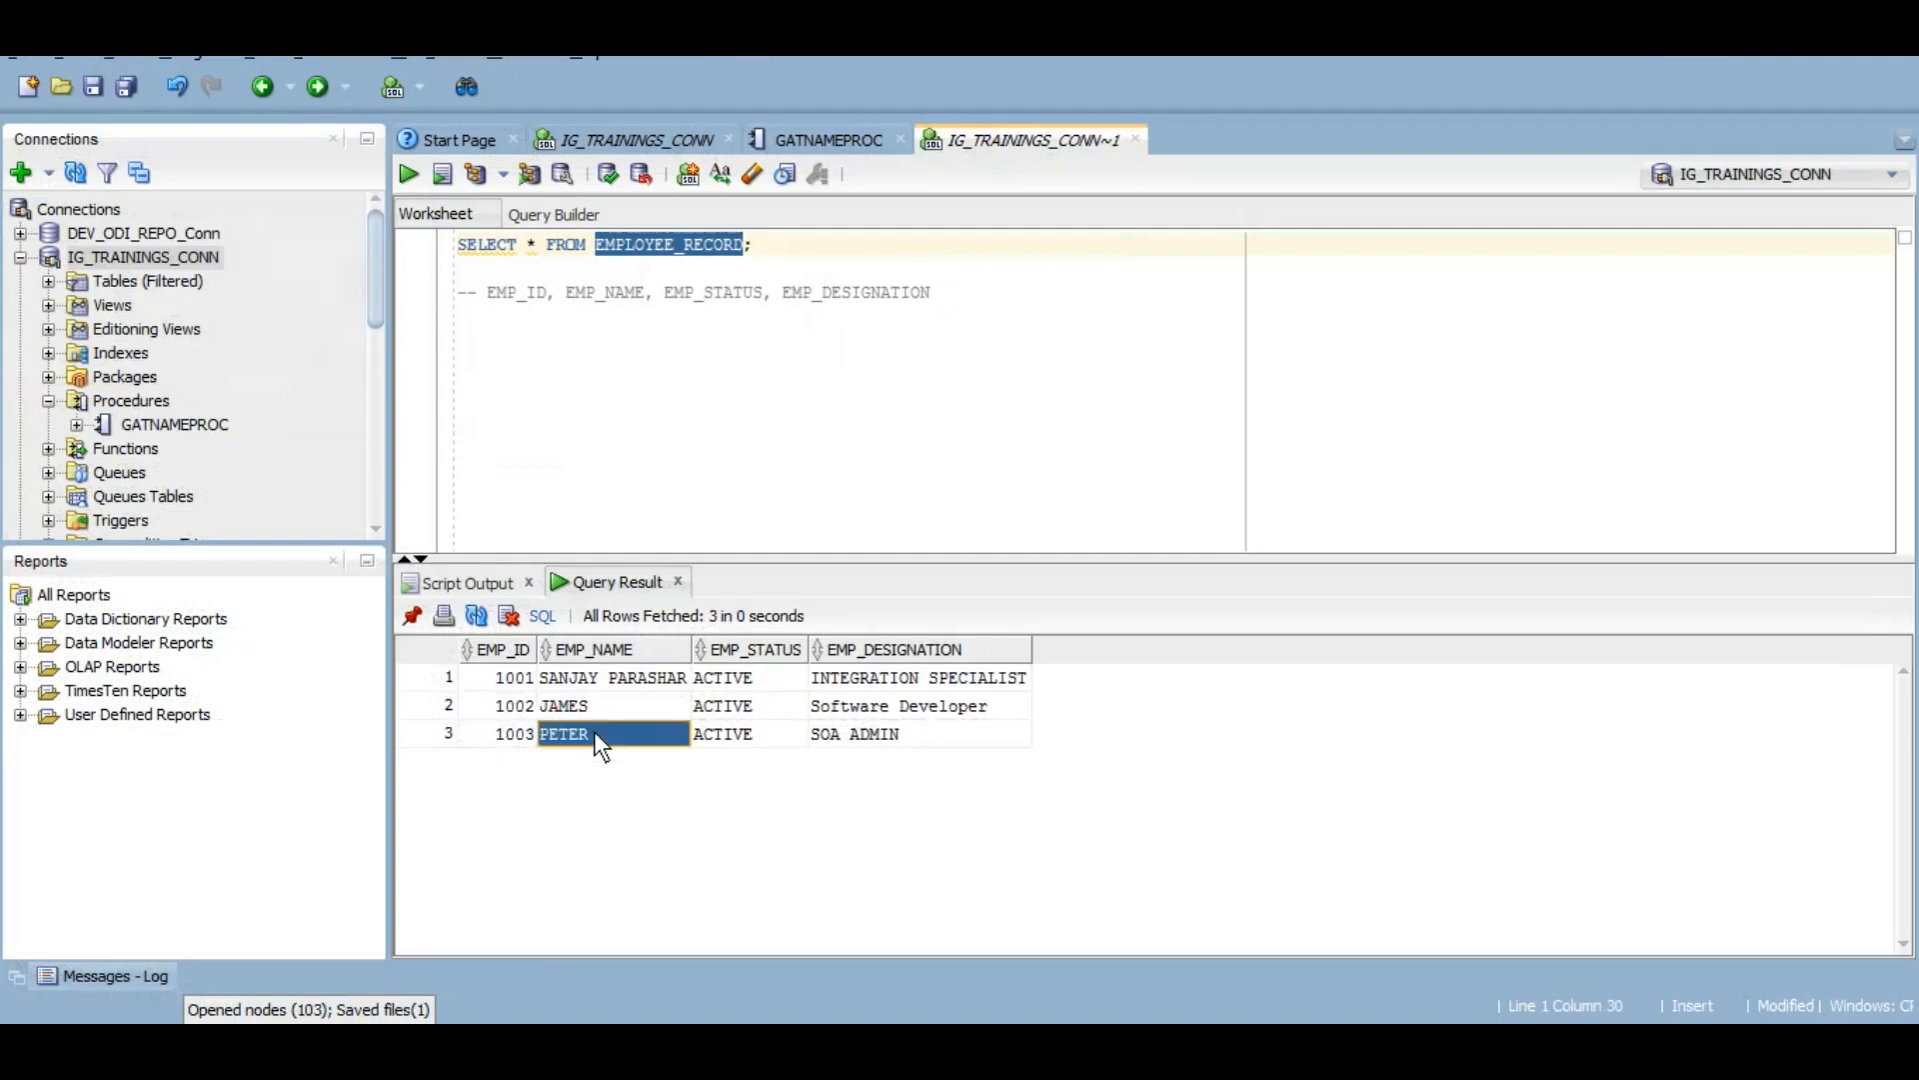
left_click(605, 708)
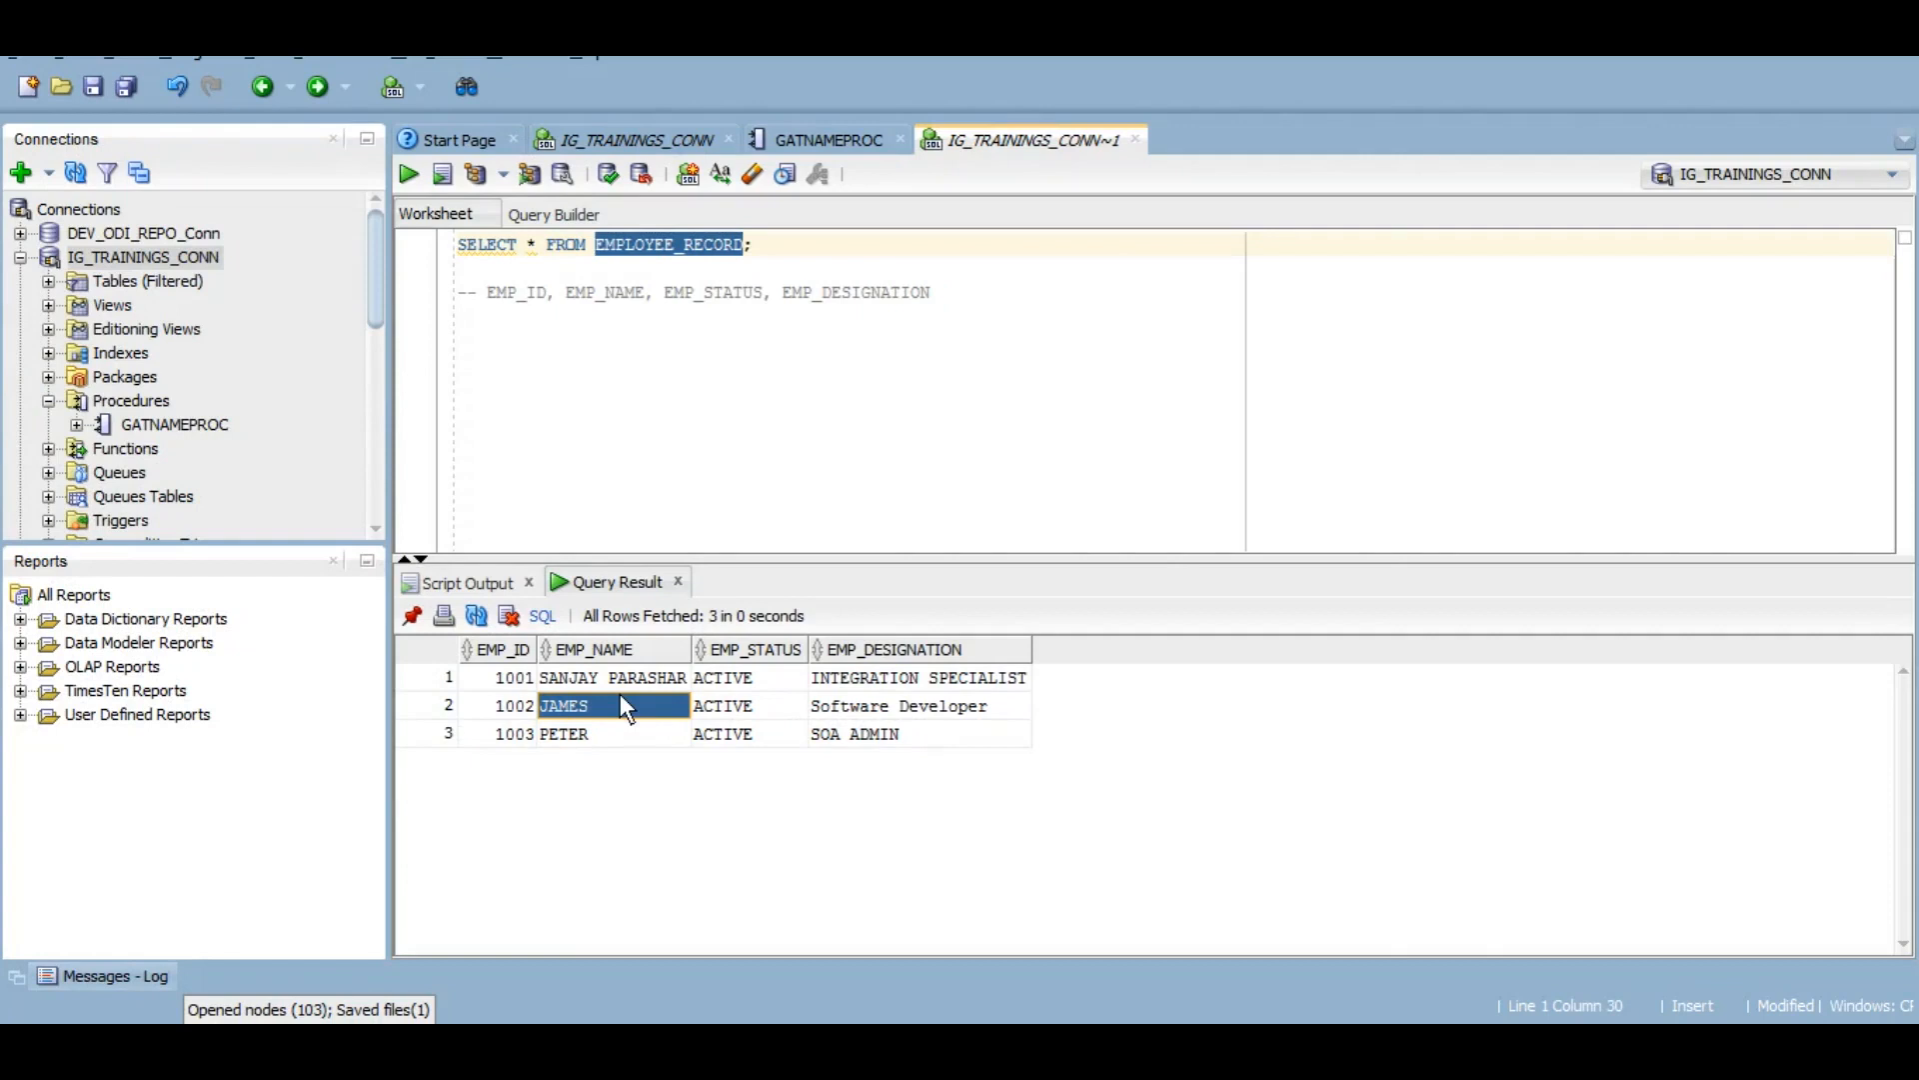
left_click(790, 246)
key("Return")
key("Return")
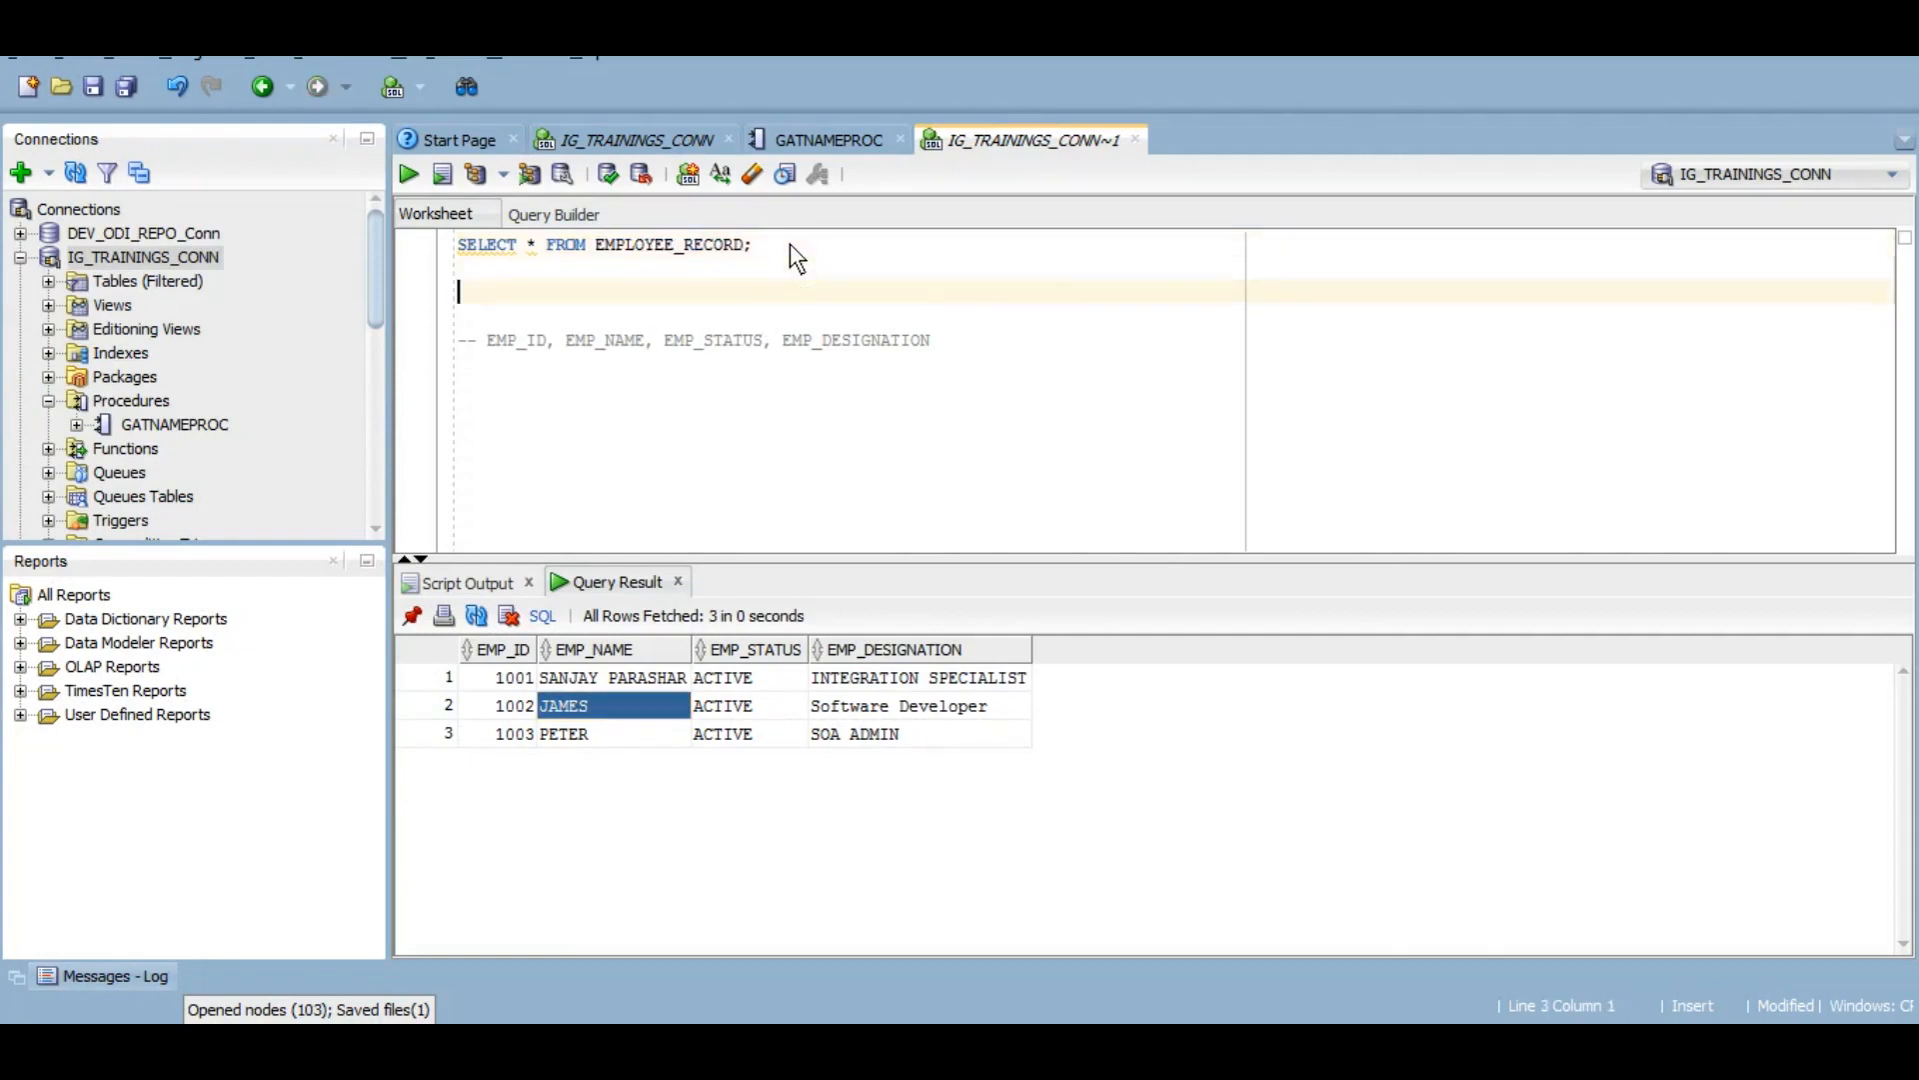
type("insert into")
double_click(652, 244)
key("ctrl+c")
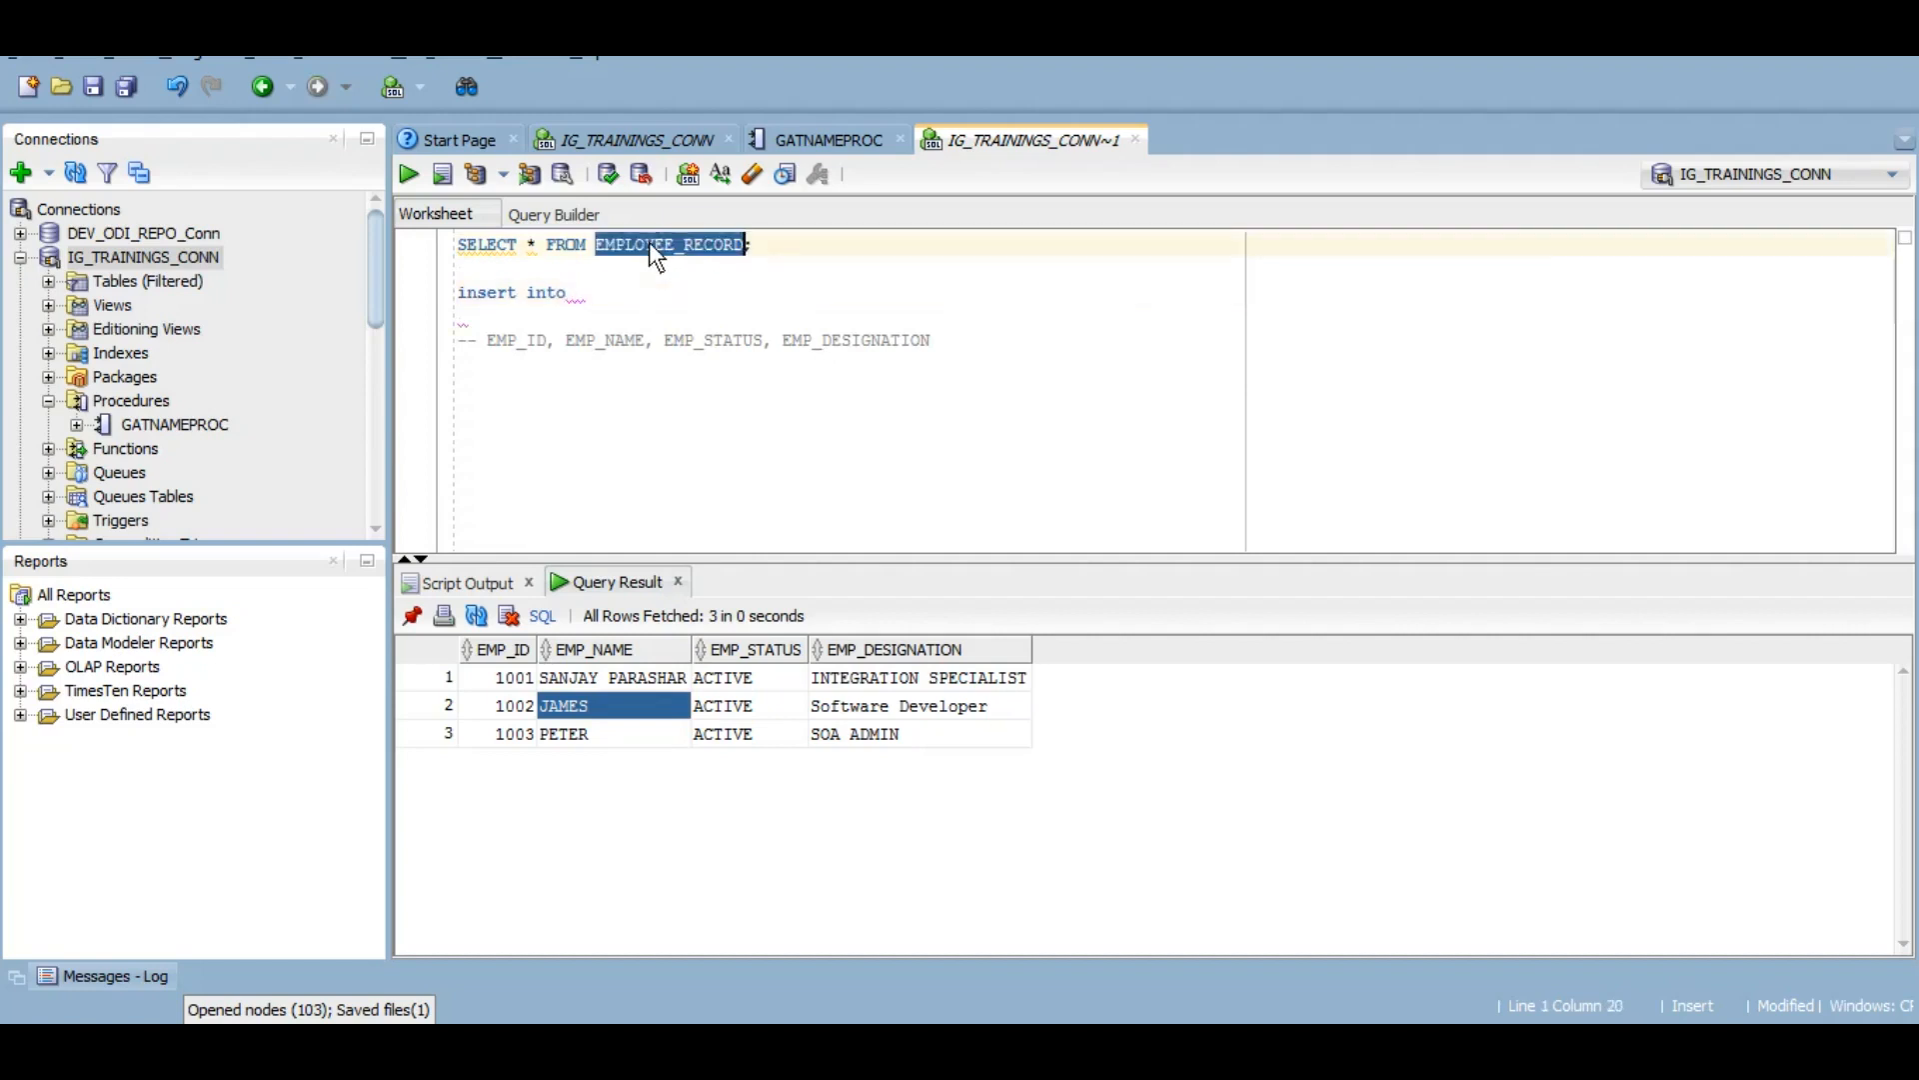
left_click(587, 297)
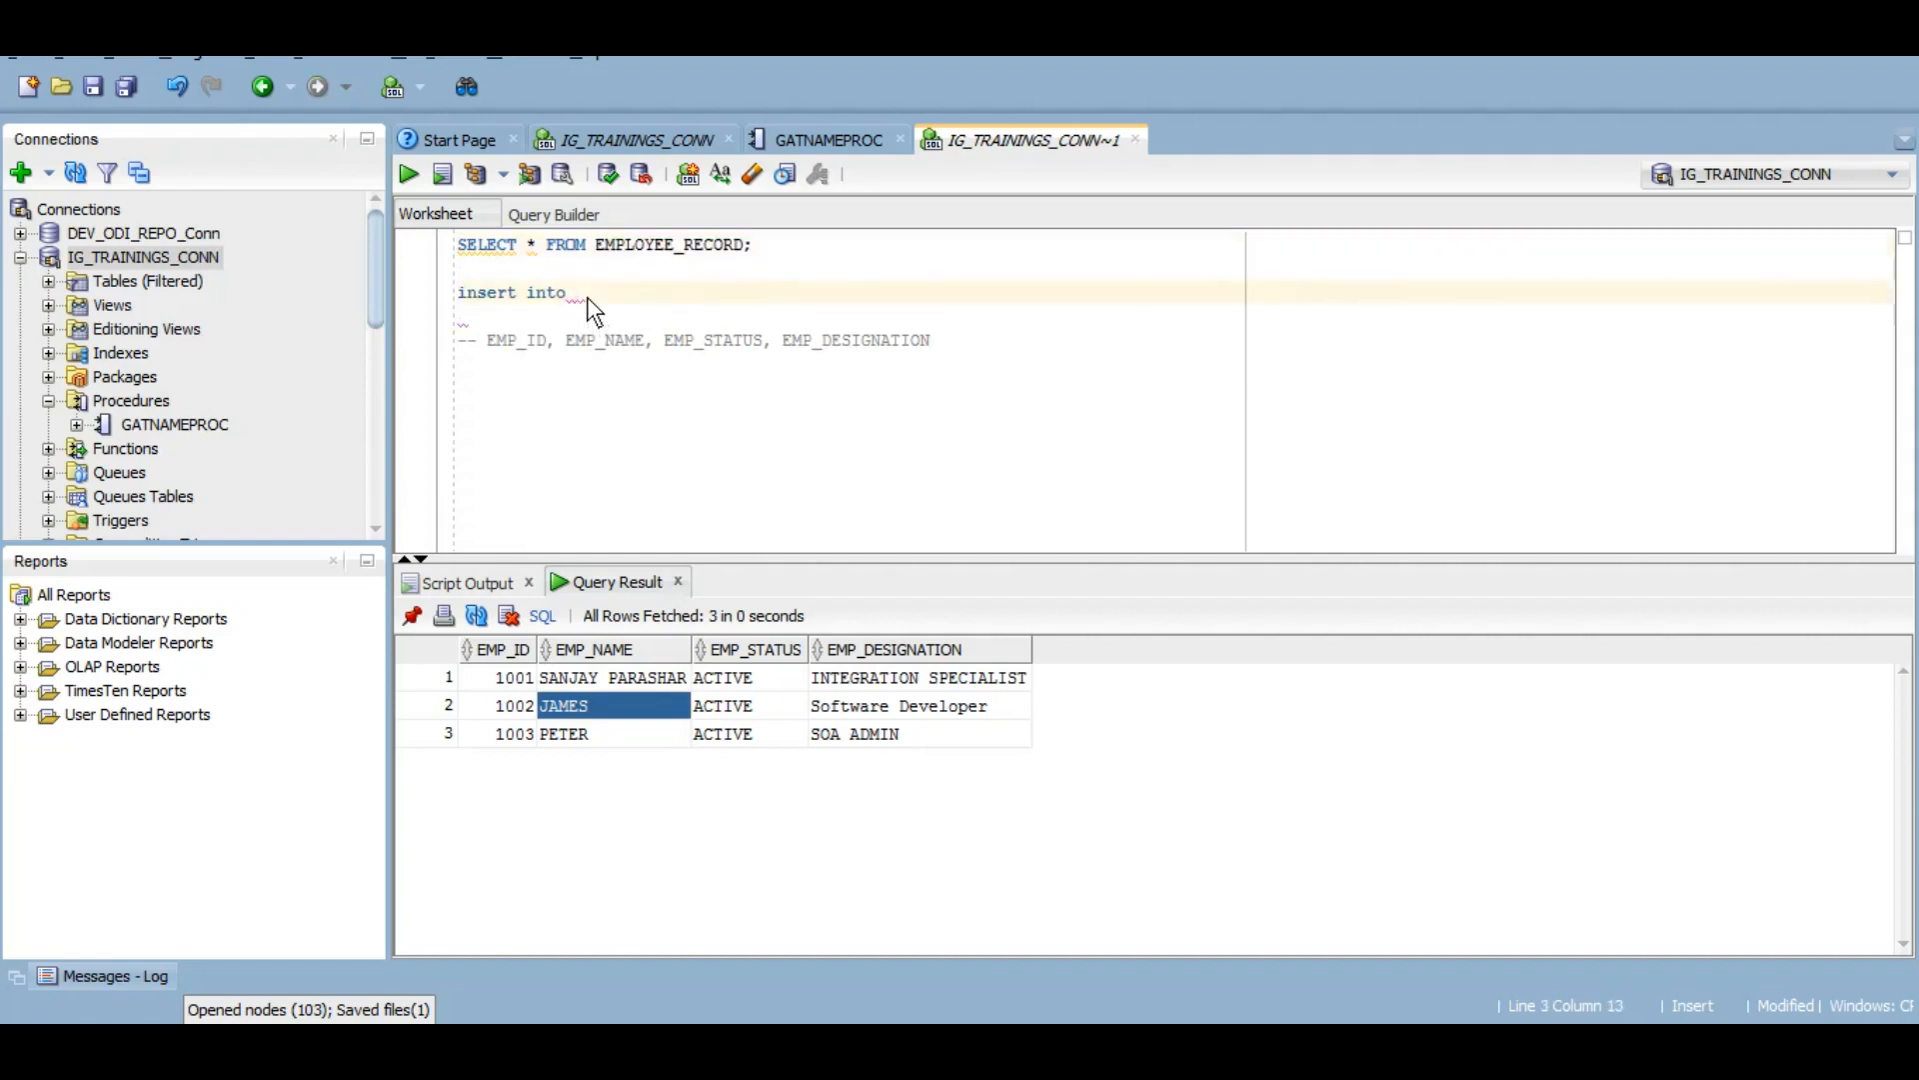
key("ctrl+v")
type("values (")
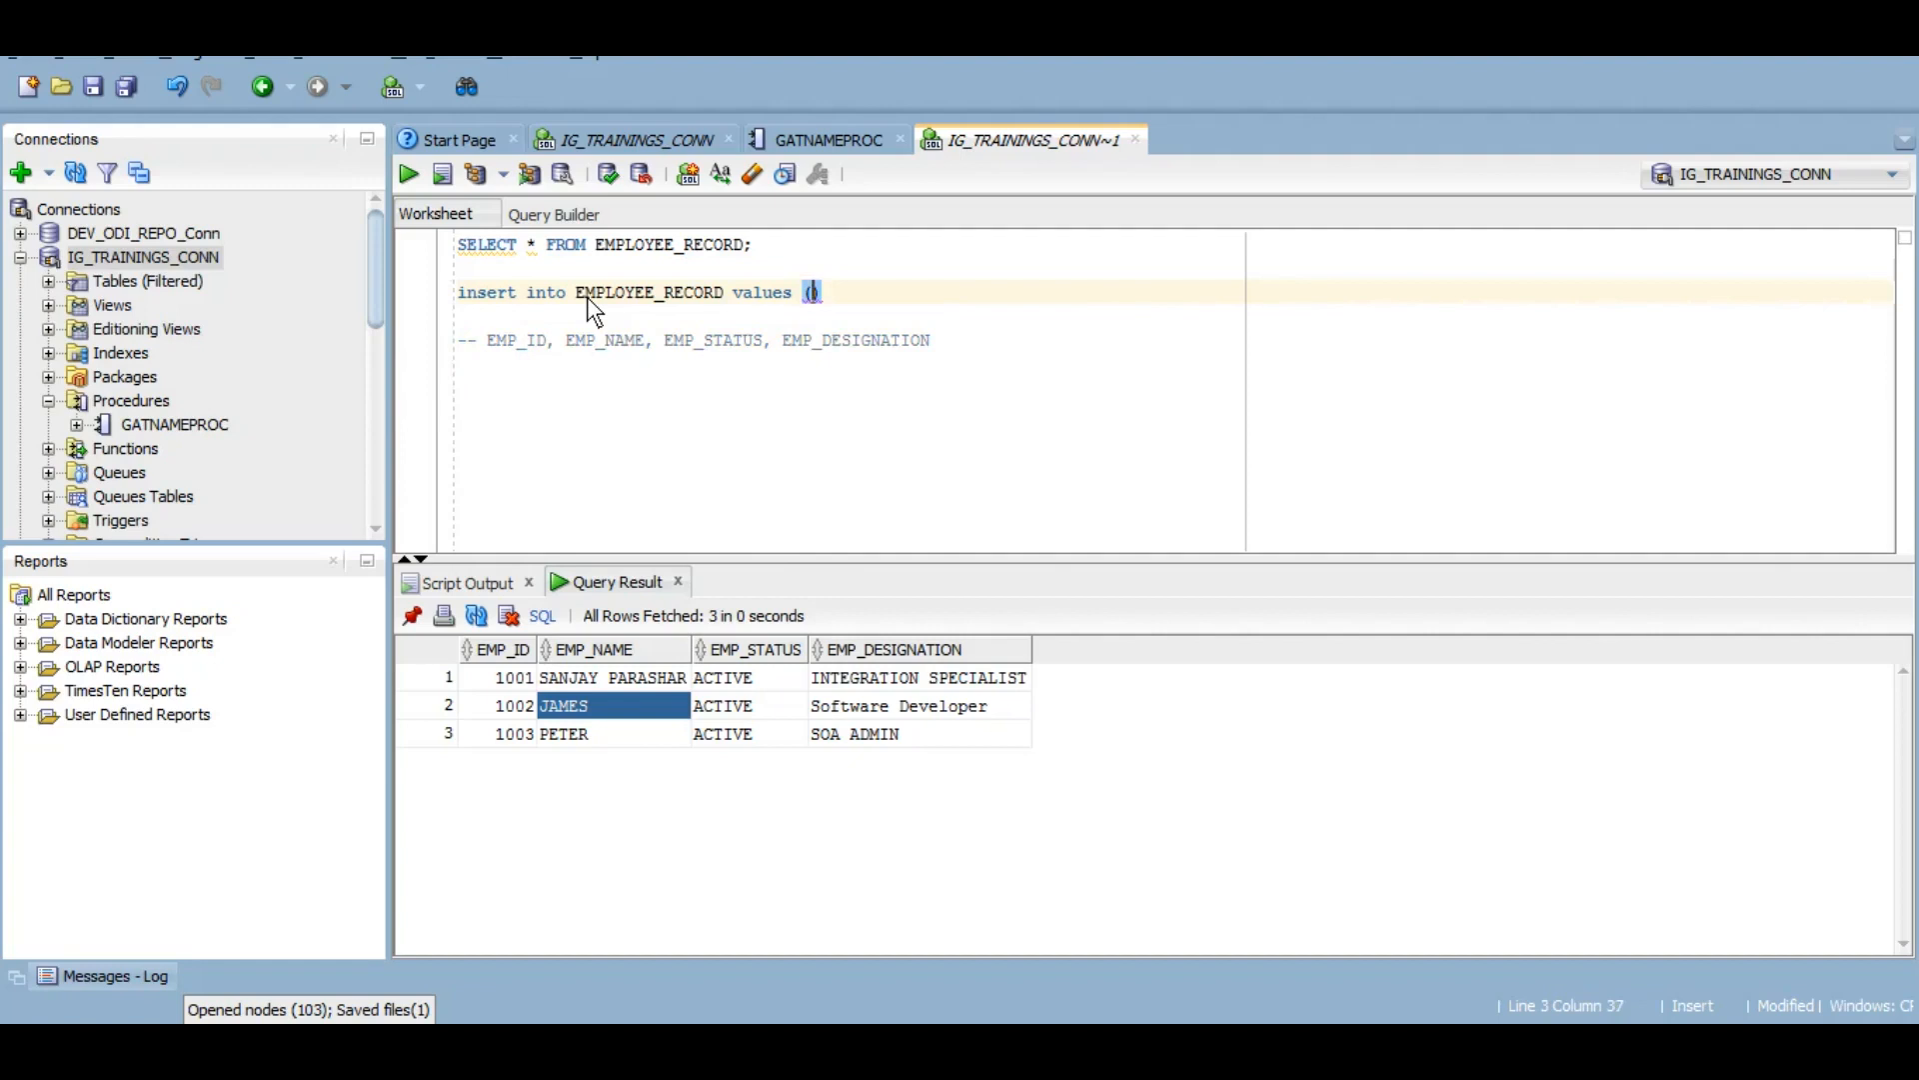
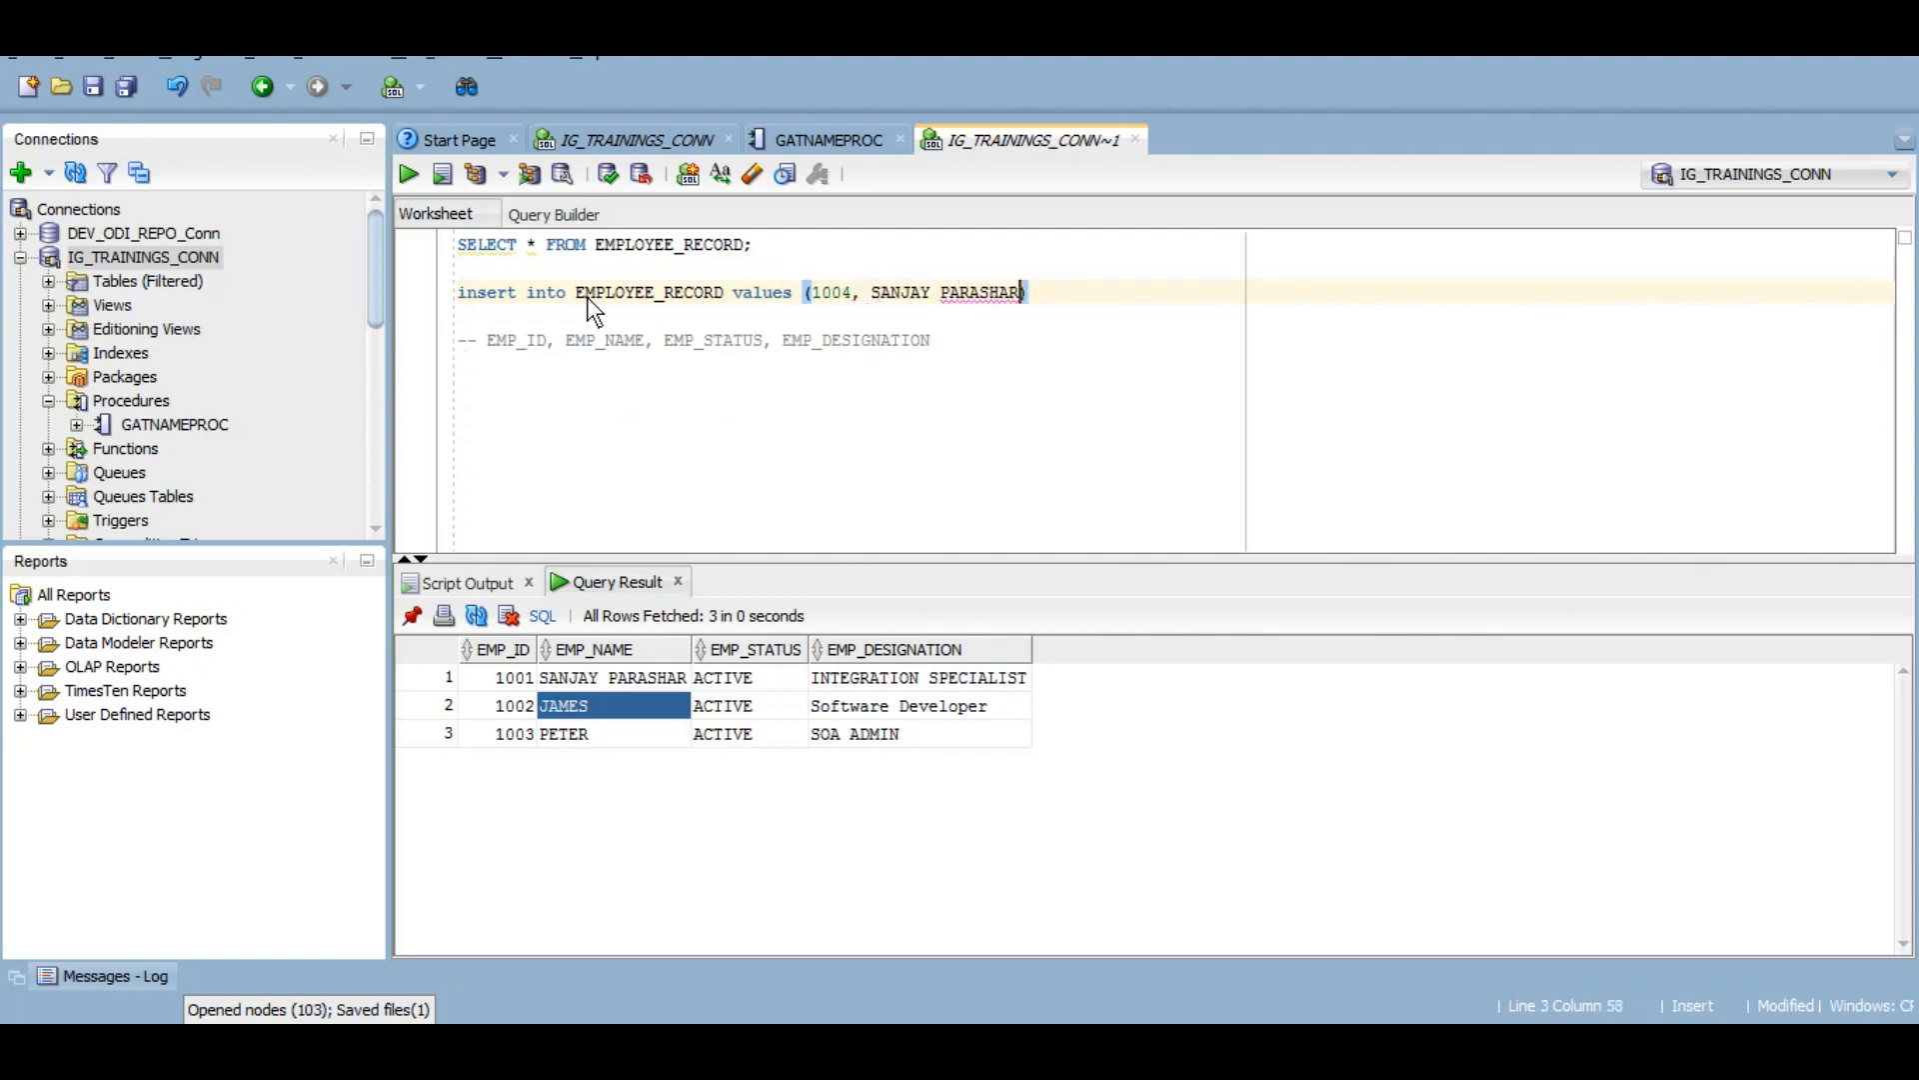
Step: Fill in 1004, employee 1001's name, 'ACTIVE' and 'SOA Developer', then run the insert
type("'")
key("ctrl+Left")
key("ctrl+Left")
type("'")
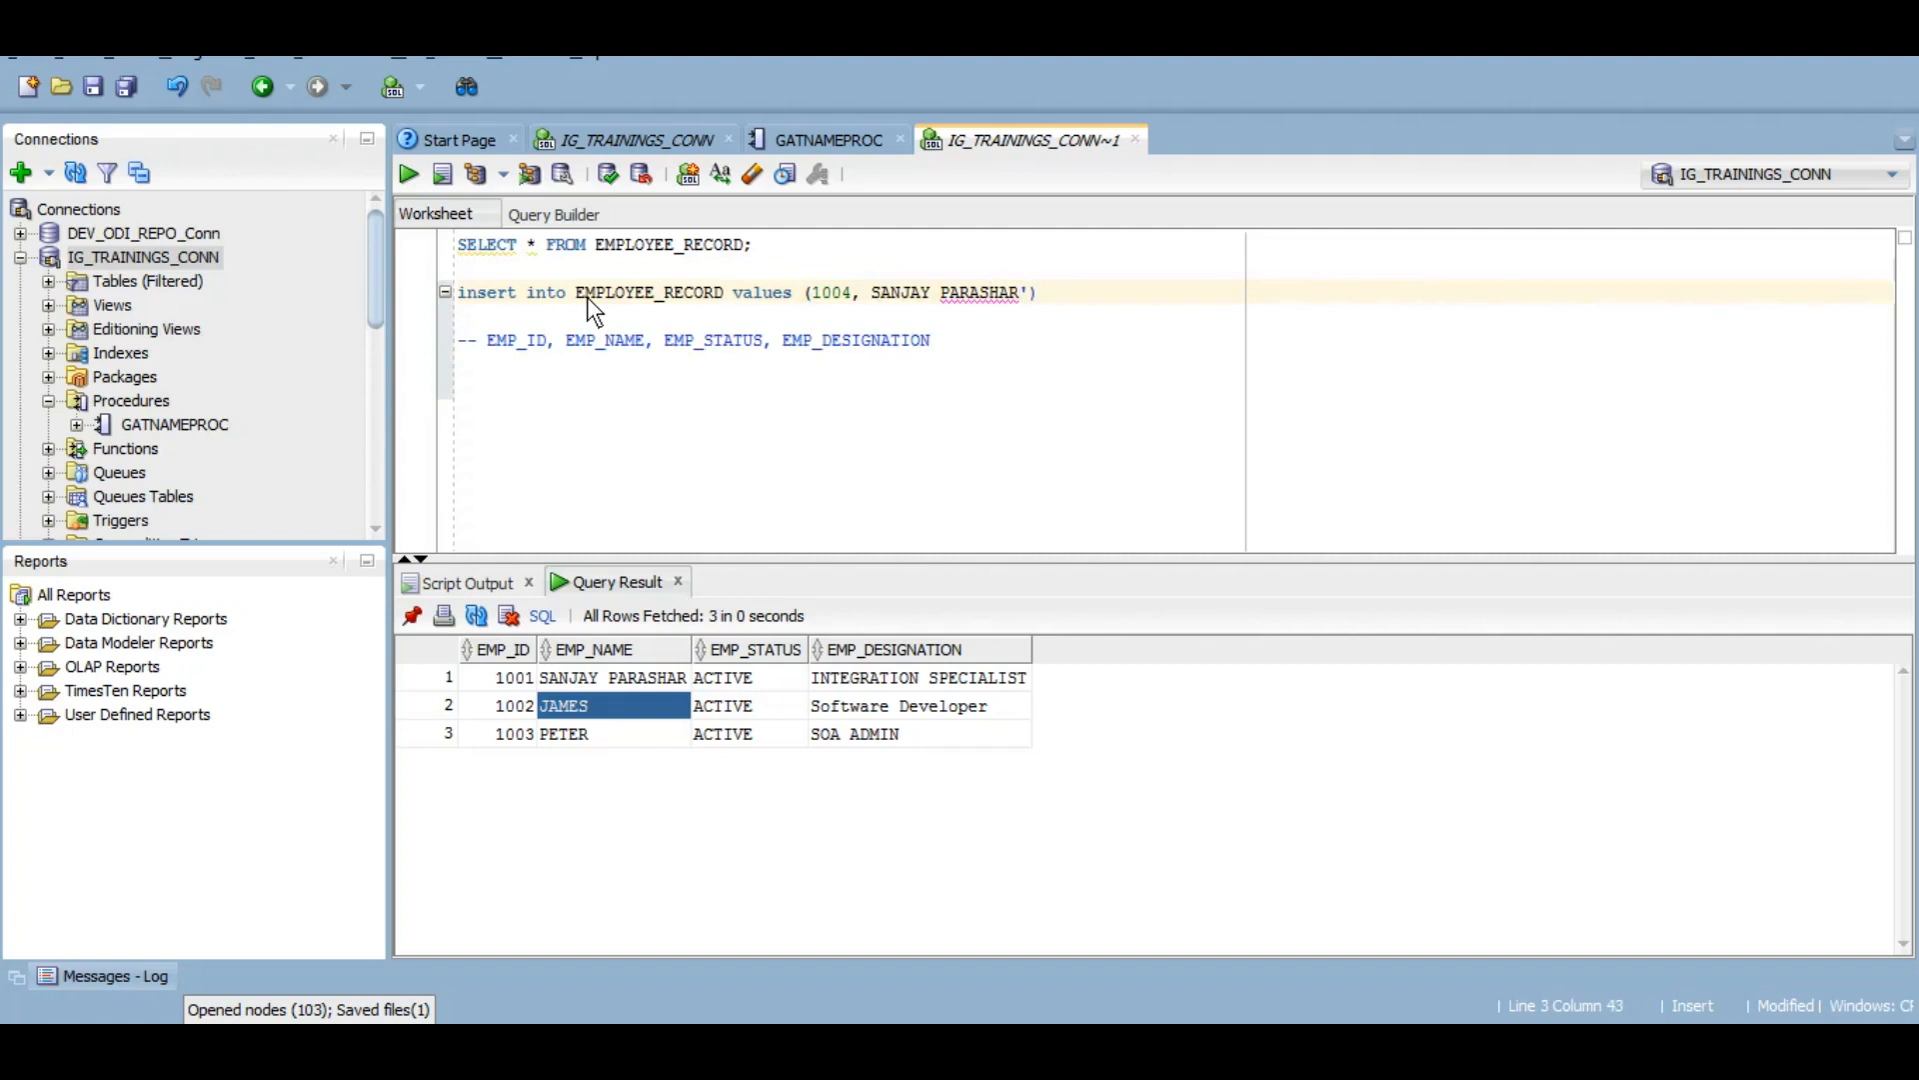
key("End")
type(",'")
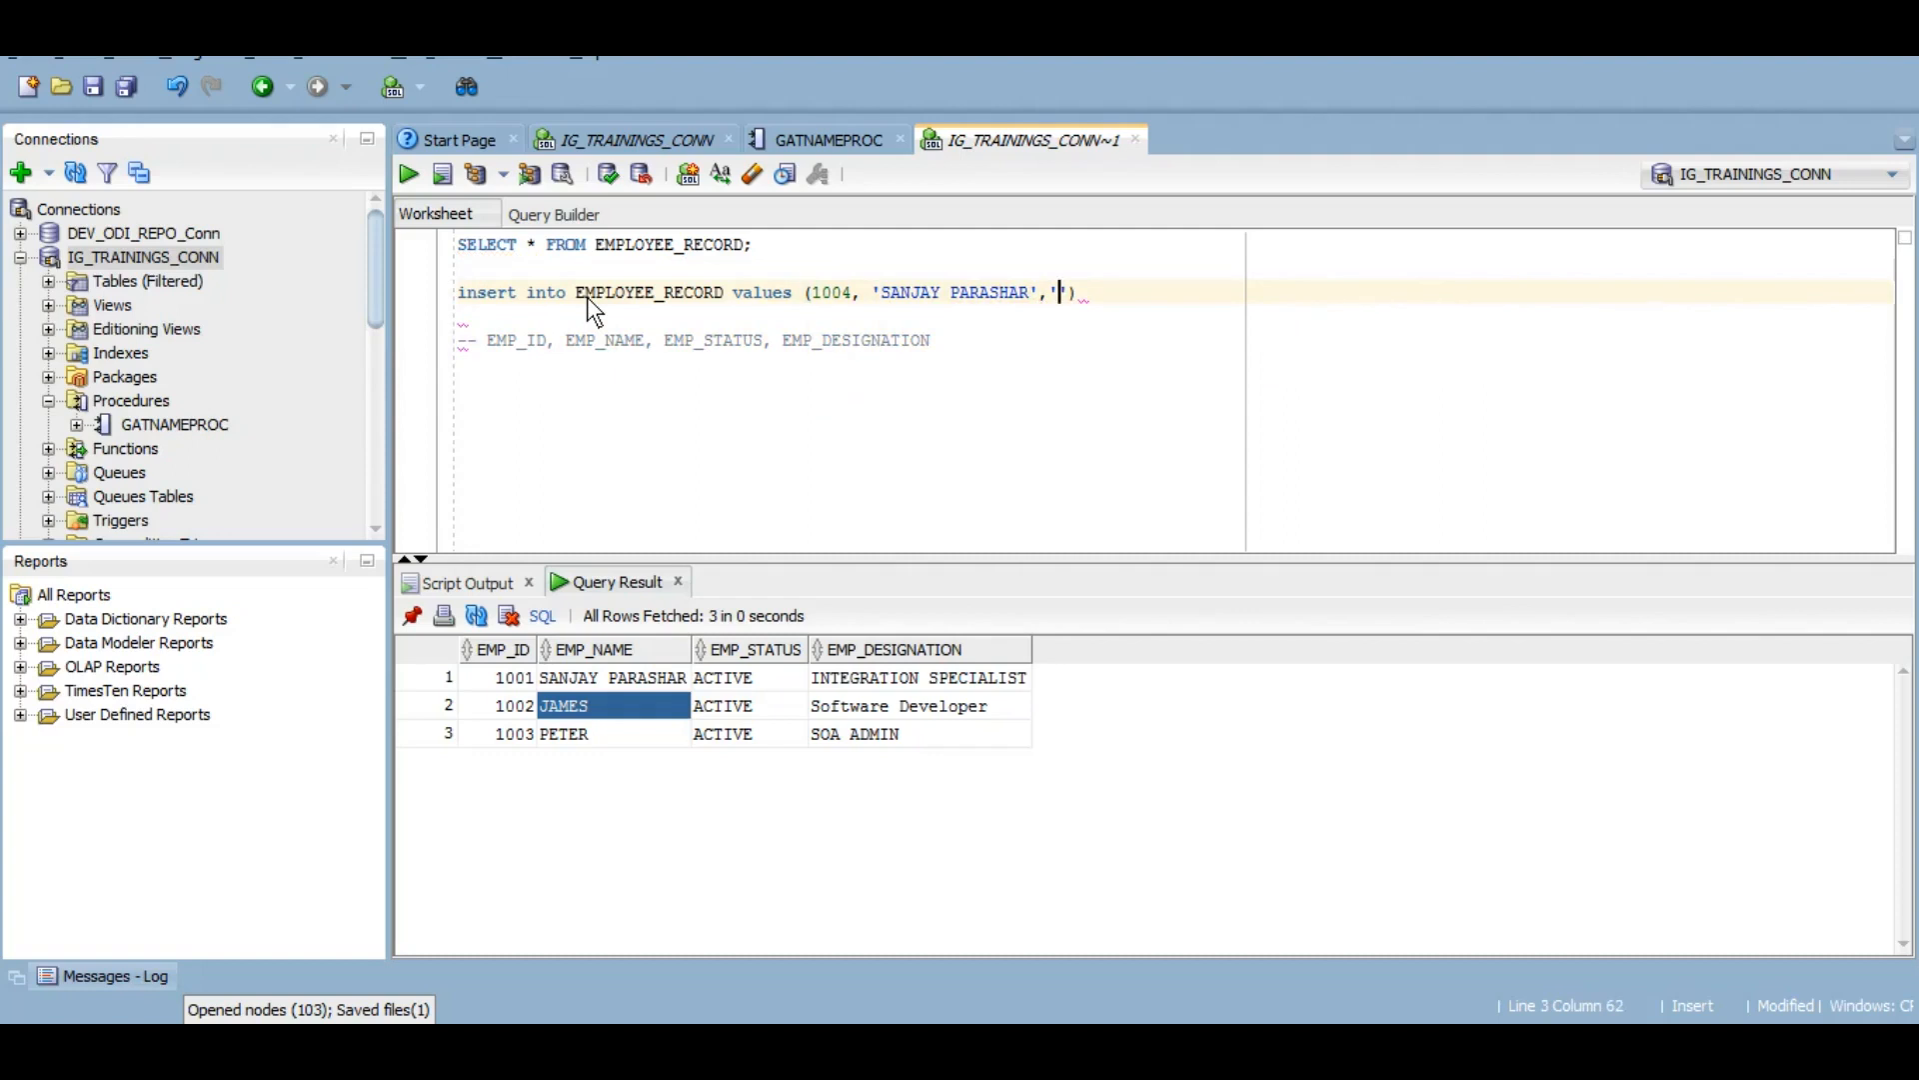
type("ACT")
type("IVE'")
type(",'")
type("SOA ")
type("Developer")
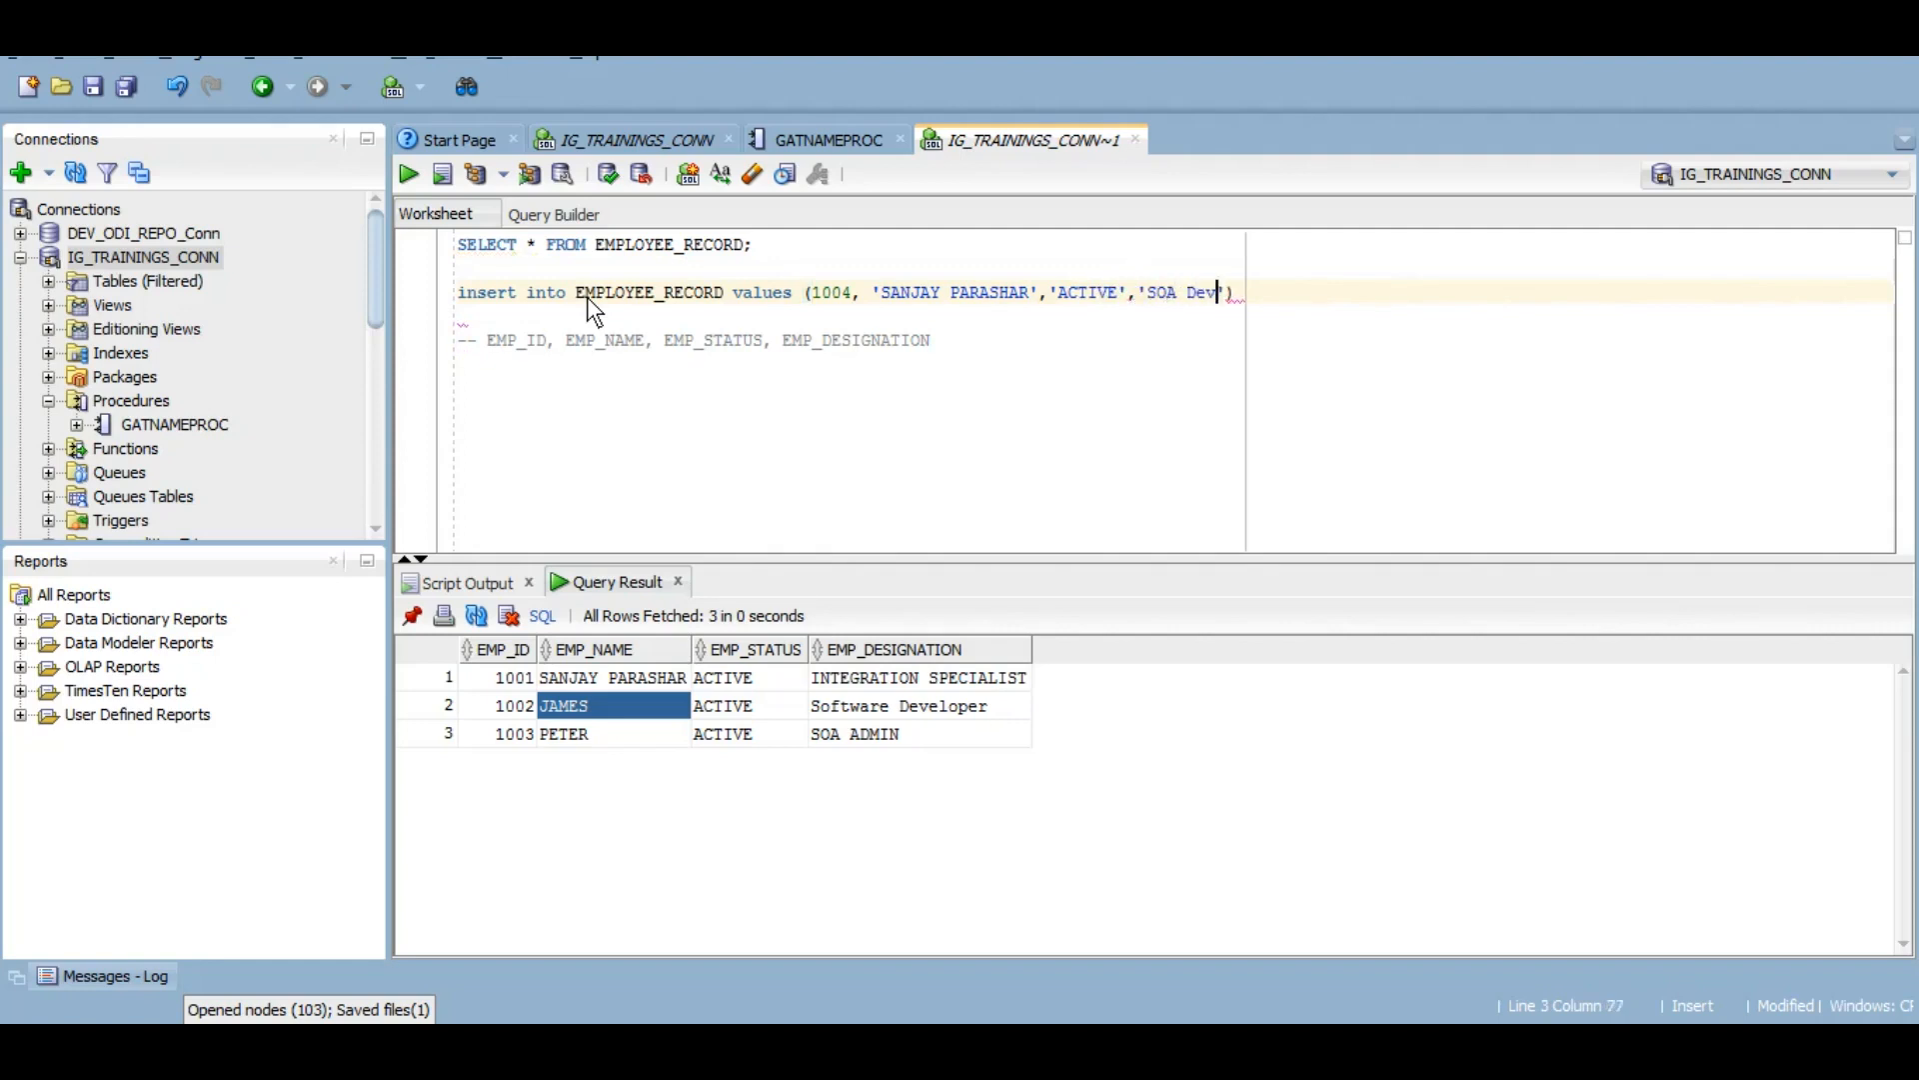
key("End")
key("shift+Home")
key("F5")
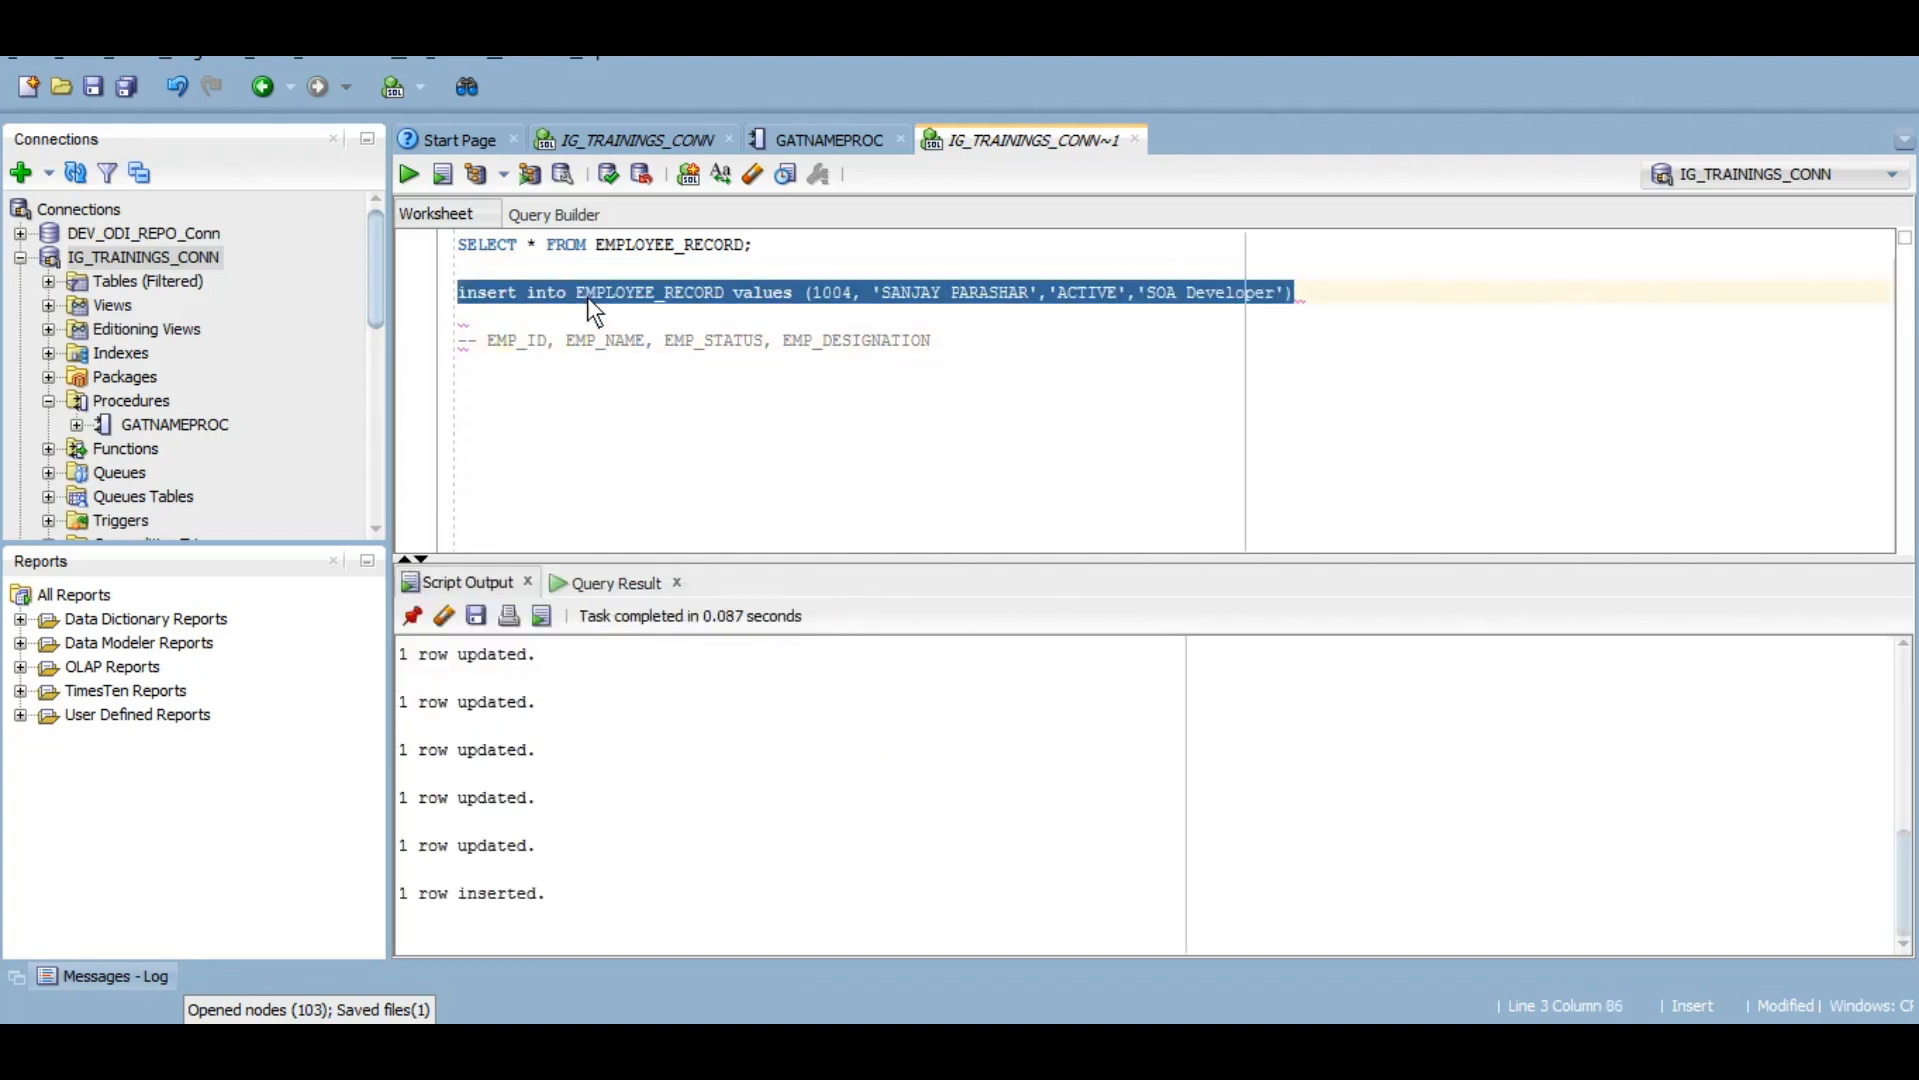
Step: Commit the inserted row and rerun SELECT * FROM EMPLOYEE_RECORD
left_click(608, 175)
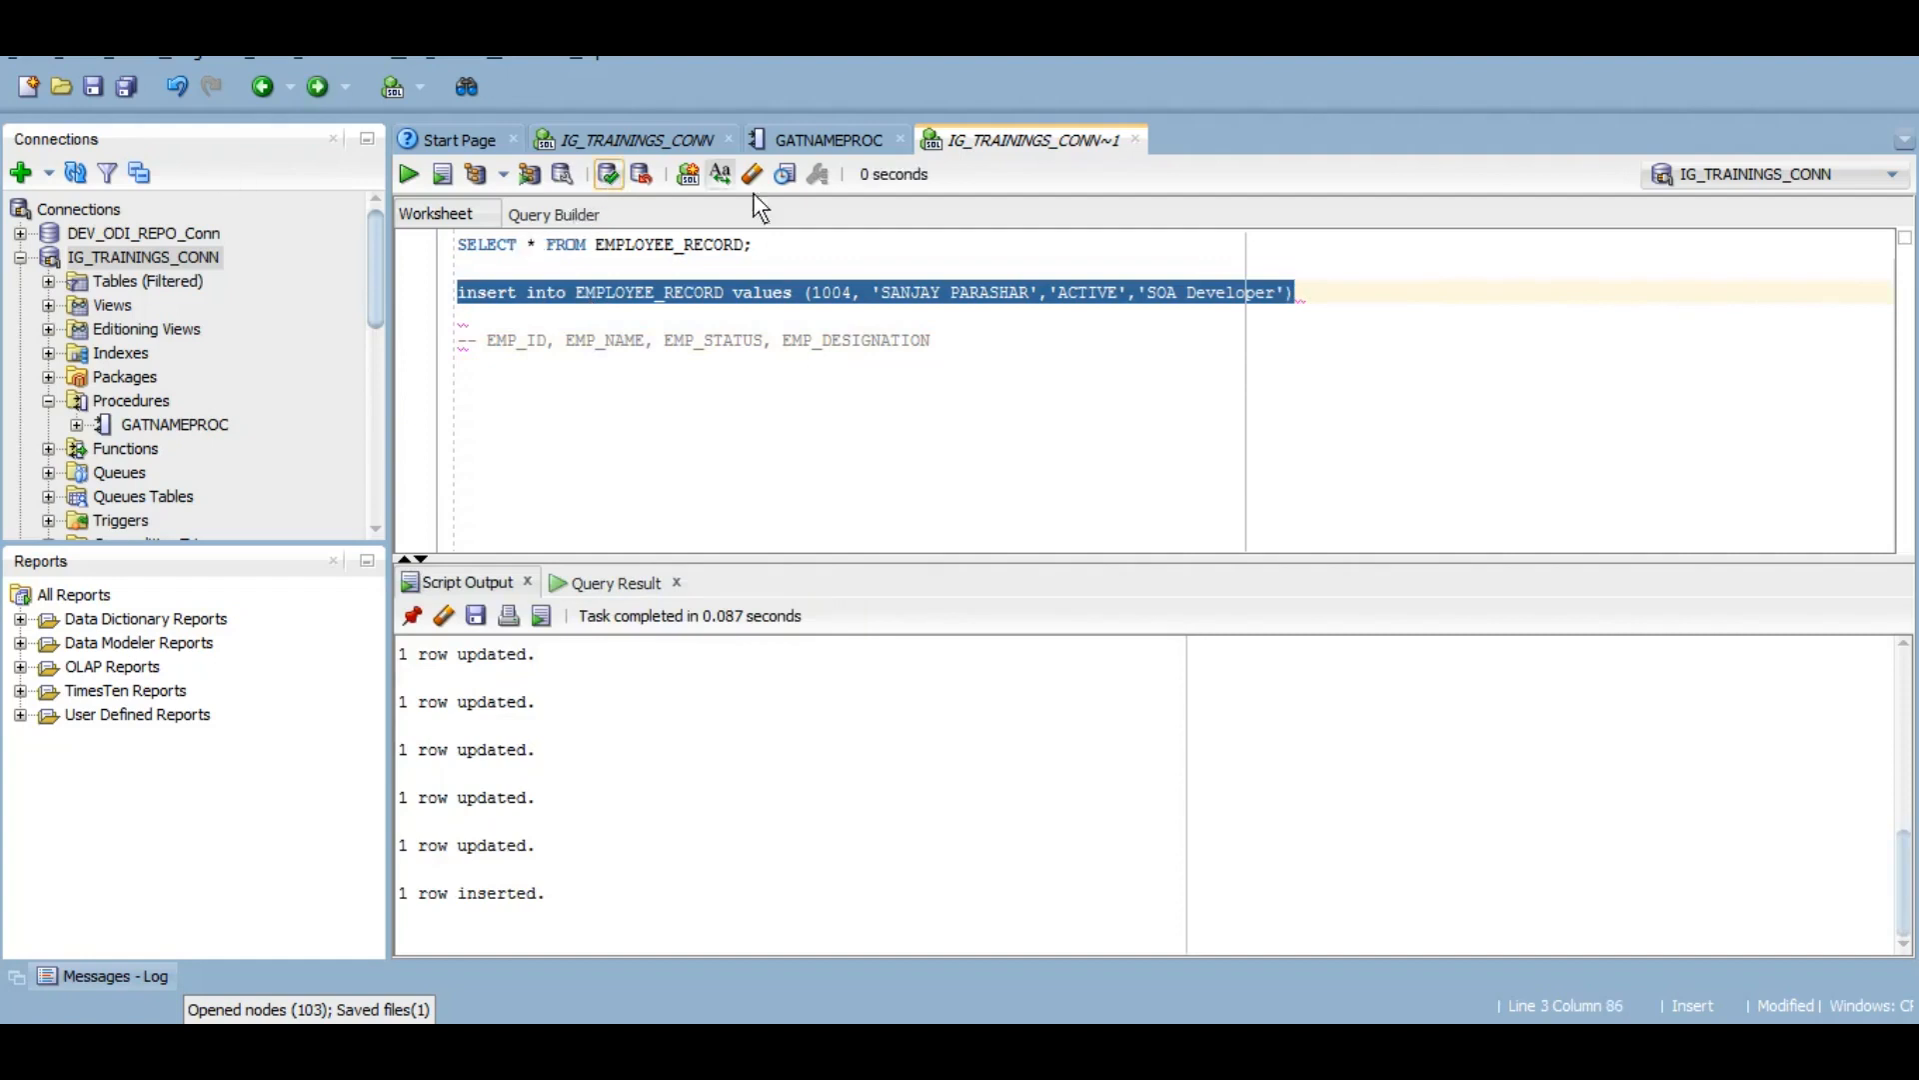
left_click(785, 245)
key("shift+Home")
key("ctrl+Return")
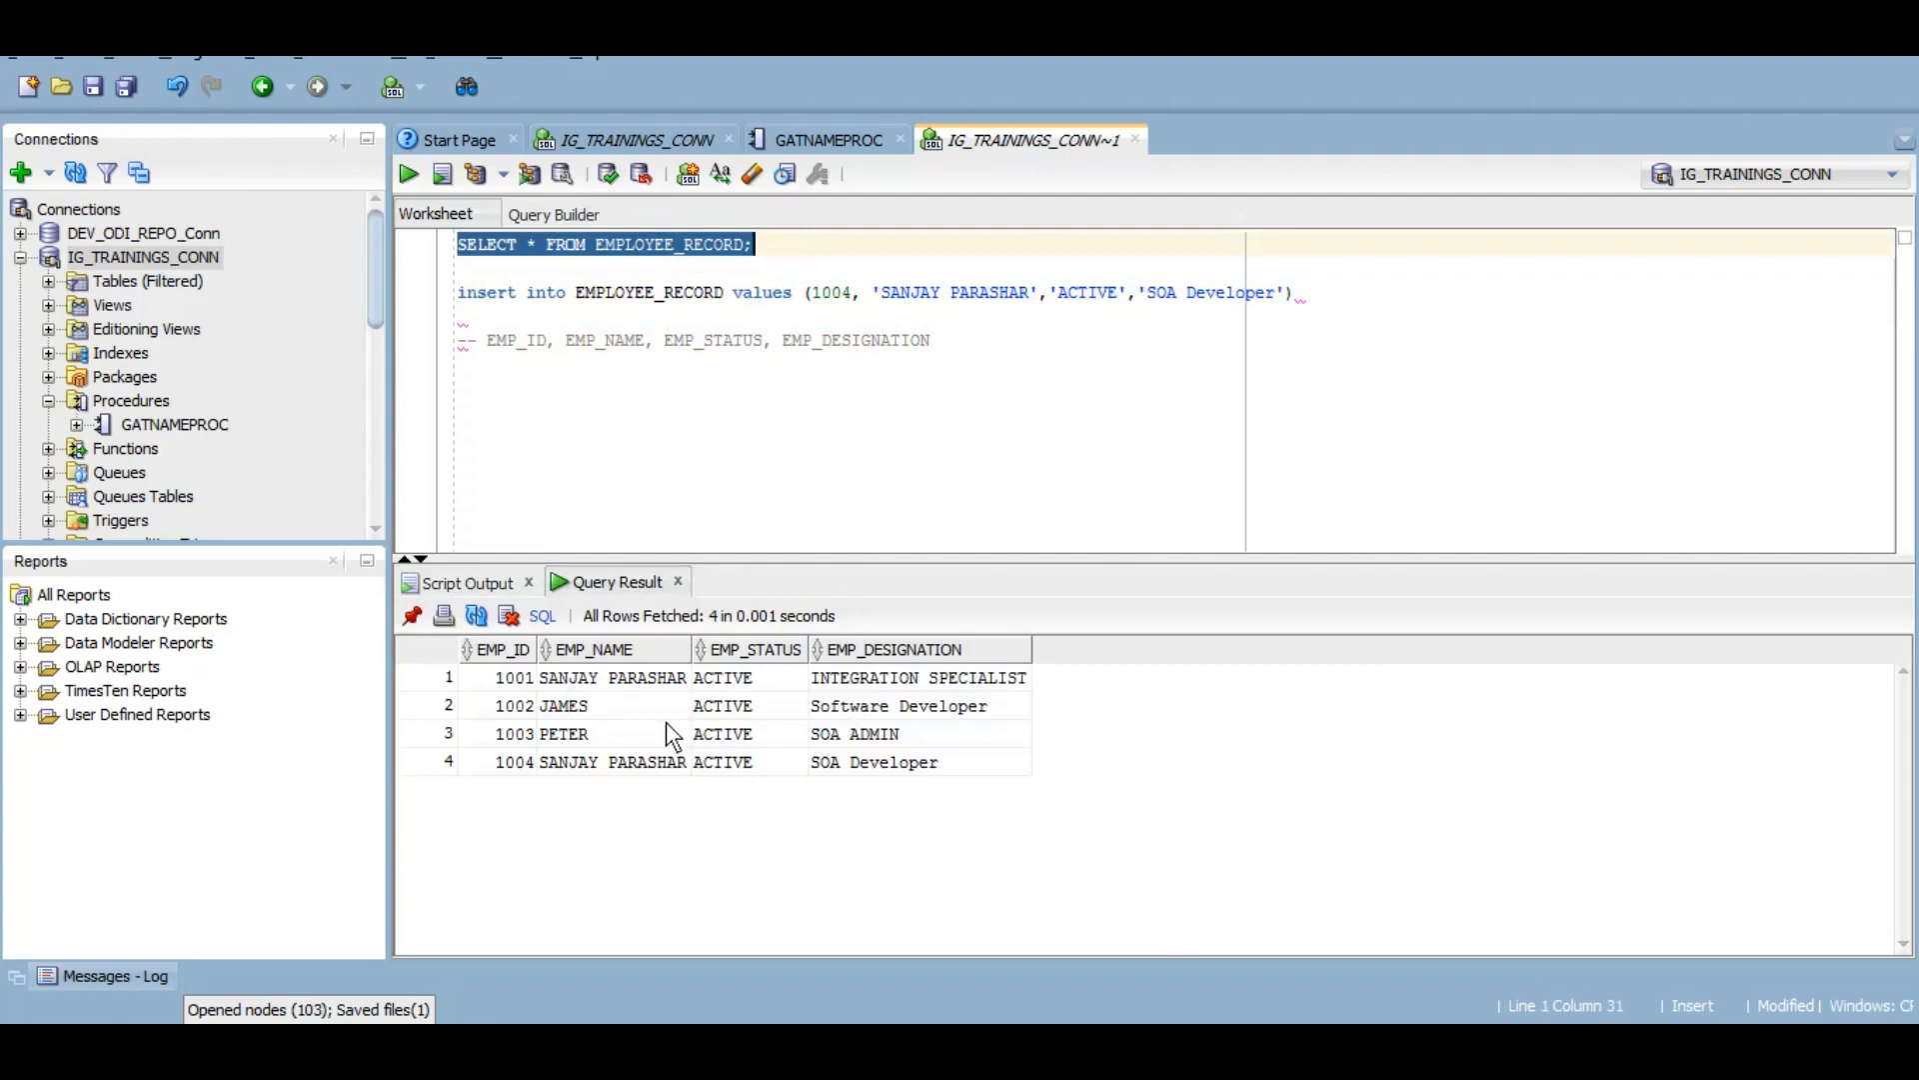
Step: Compare rows 1001 and 1004 in the results to confirm they share the same name
left_click(520, 680)
left_click(514, 764)
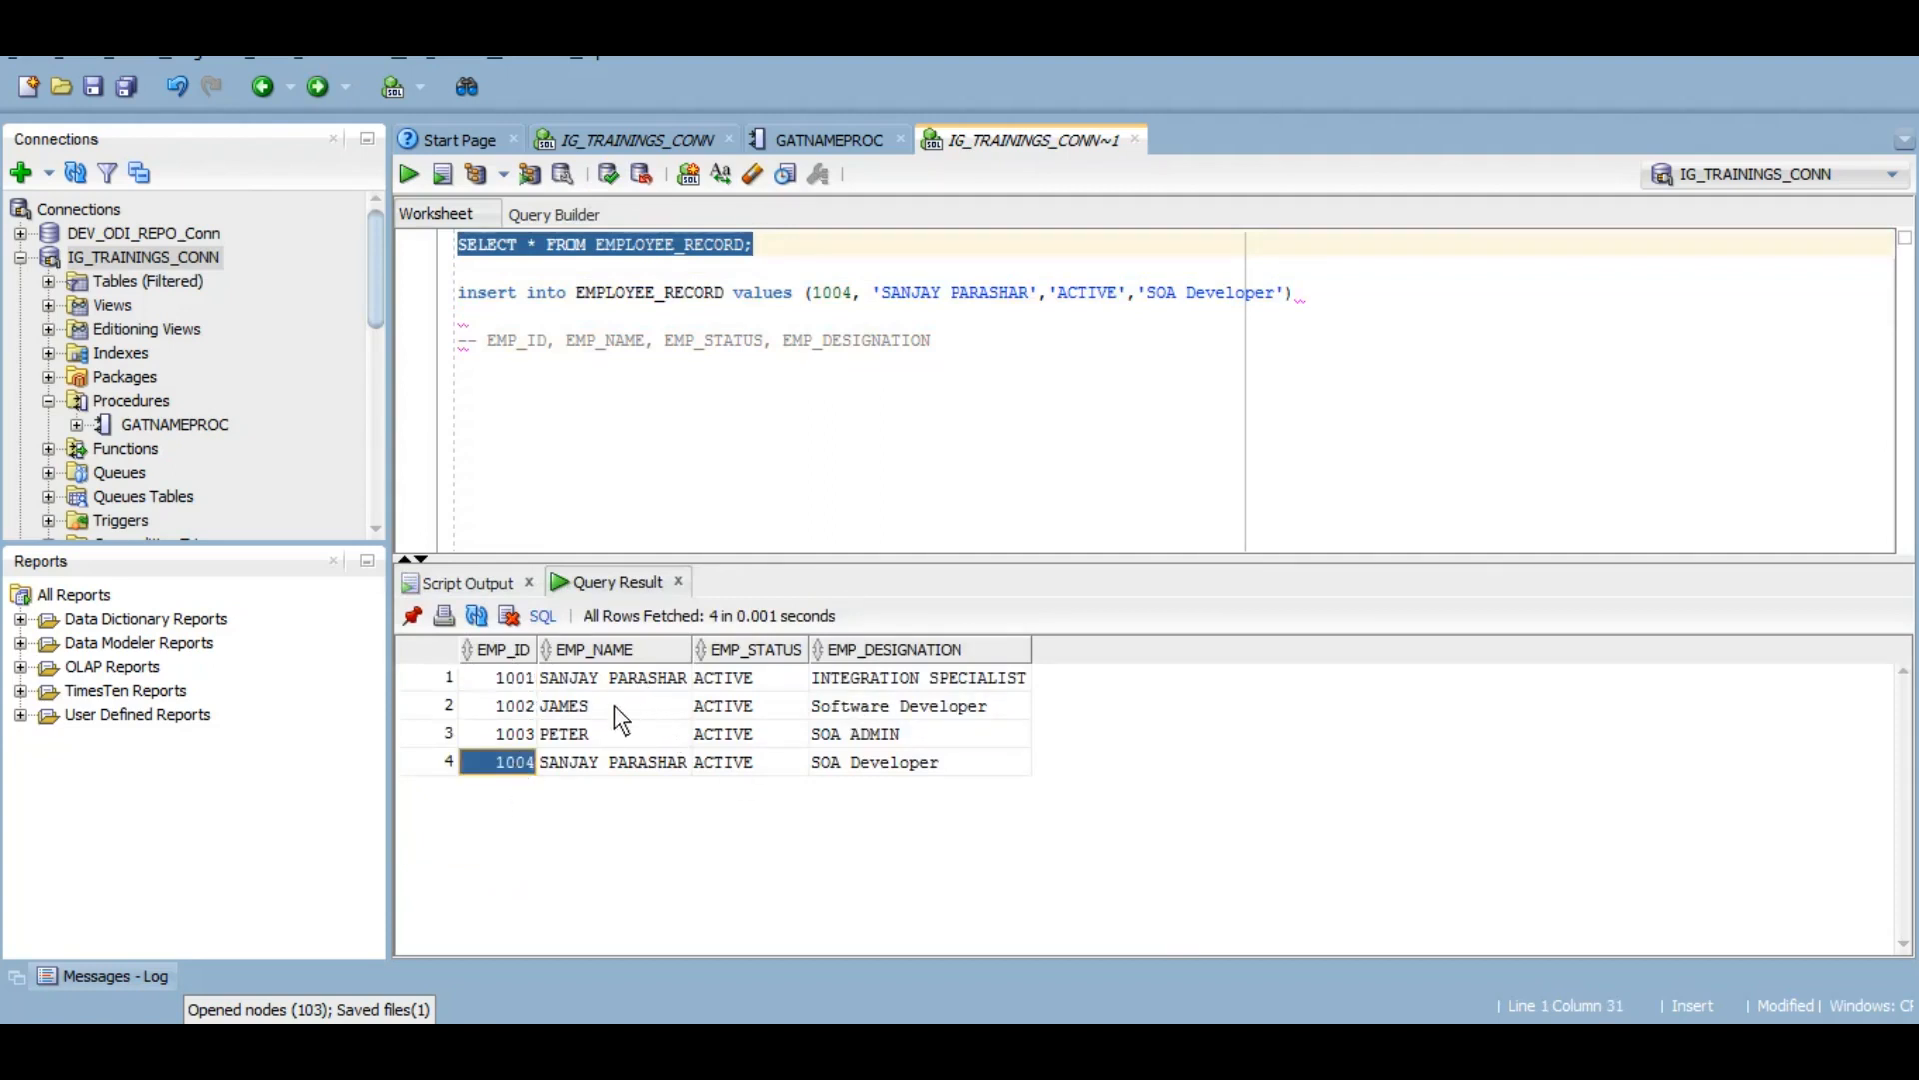
left_click(636, 678)
left_click(640, 765)
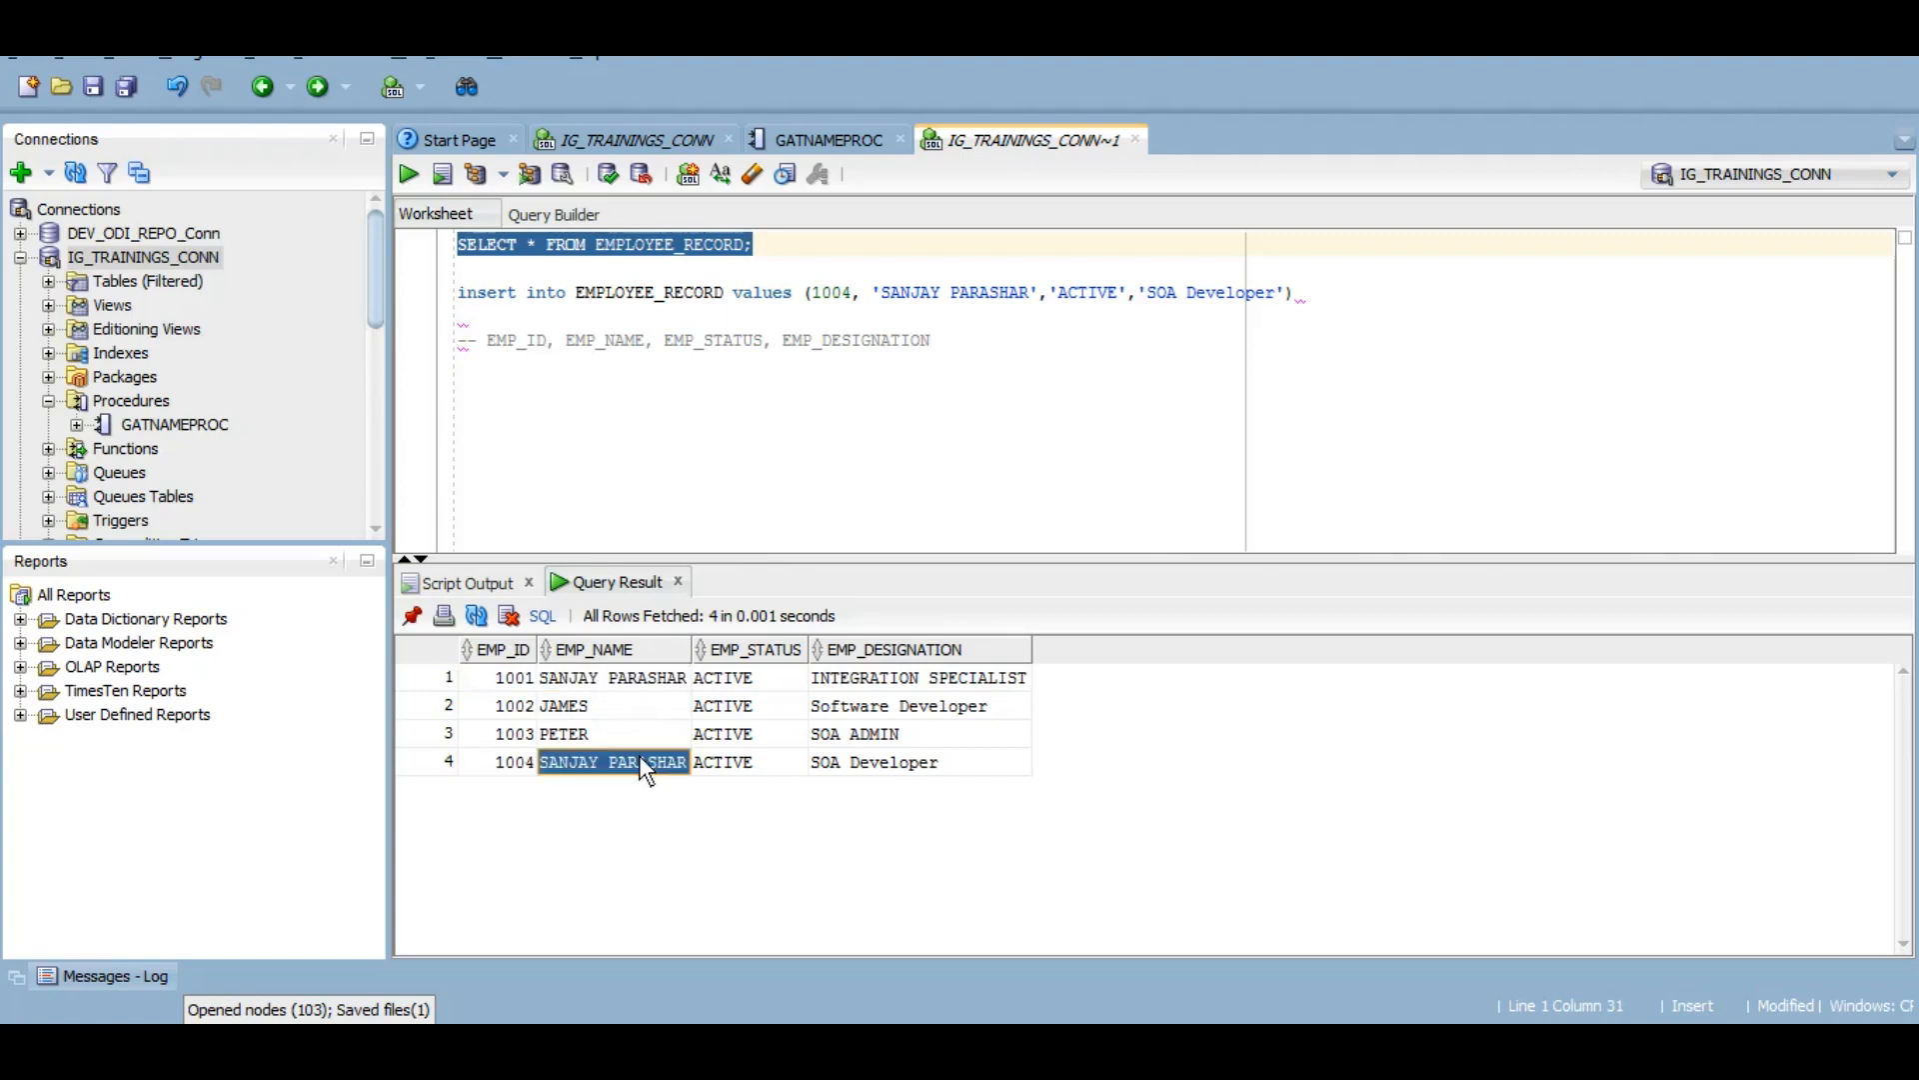
left_click(632, 680)
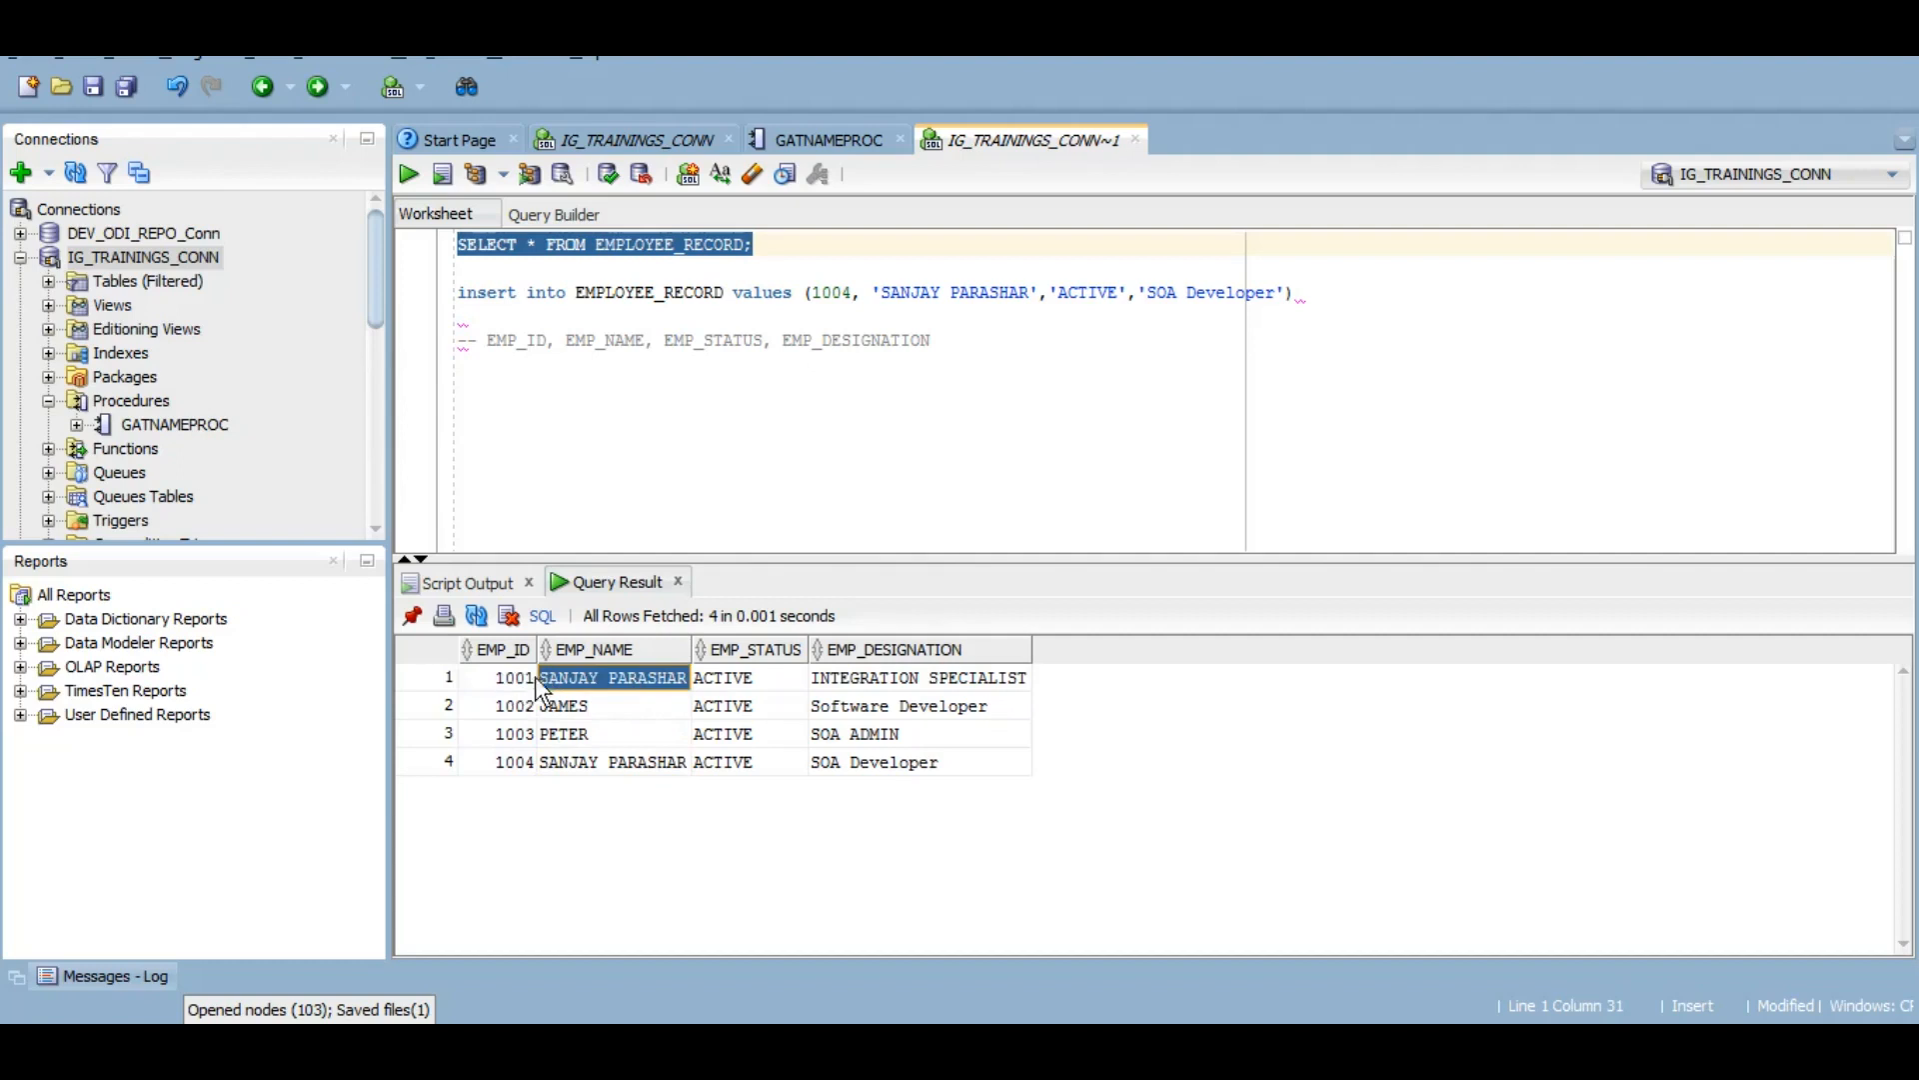
left_click(514, 756)
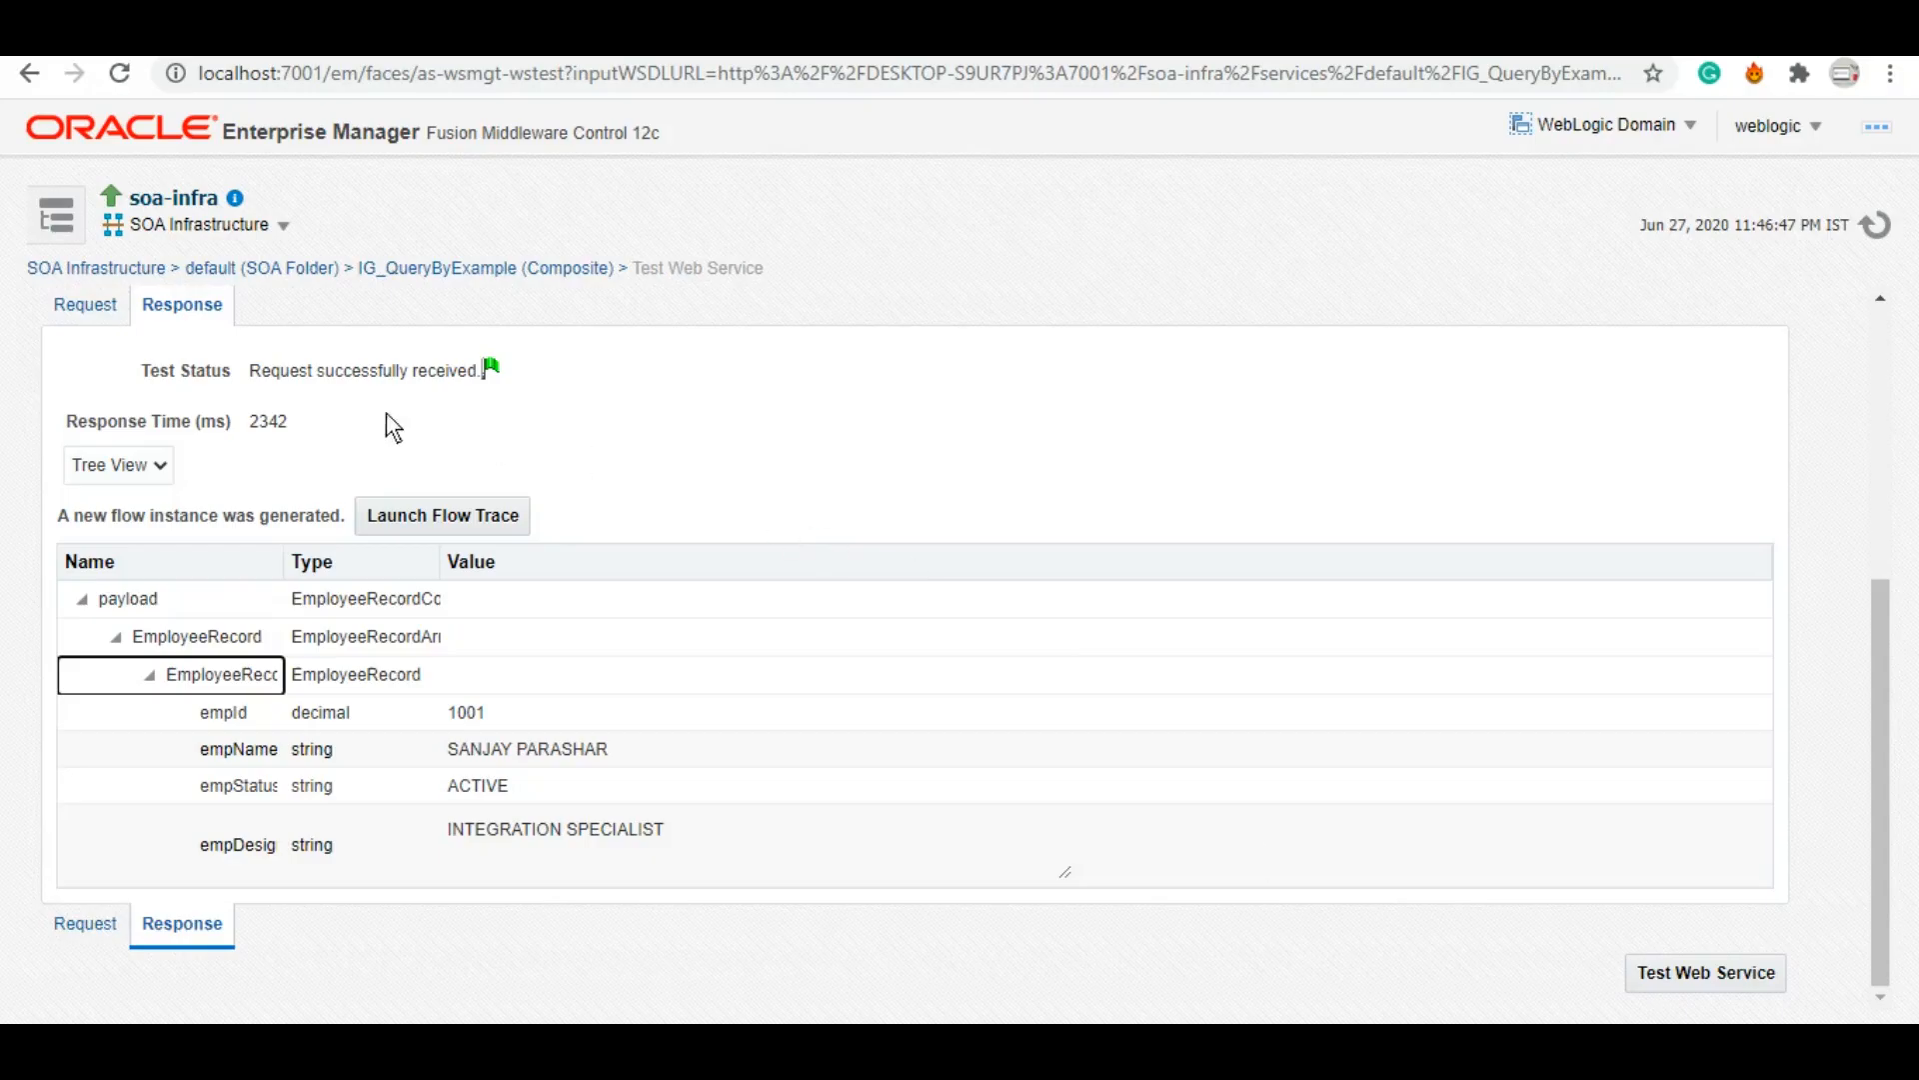
Step: On the Request tab, keep empId 1001 and enter employee 1001's full name in empName
left_click(84, 923)
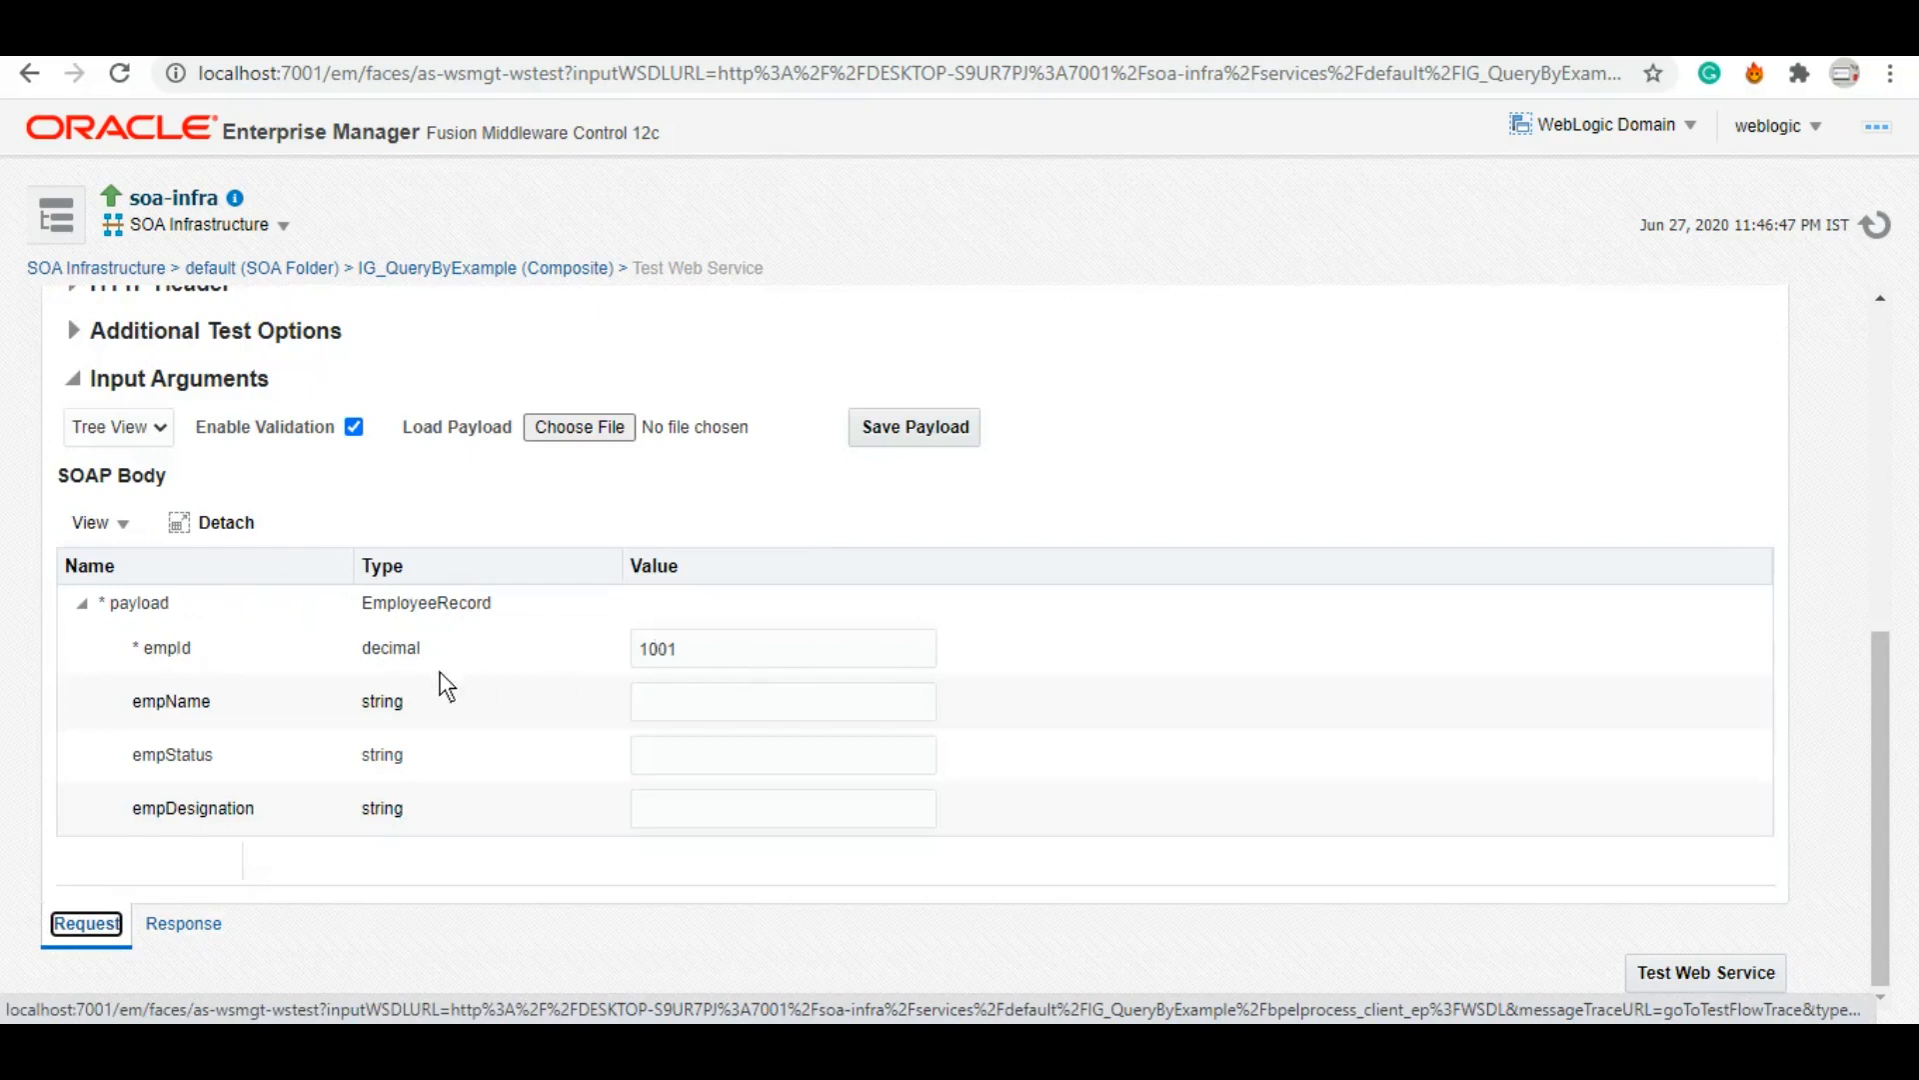
left_click(687, 662)
double_click(640, 650)
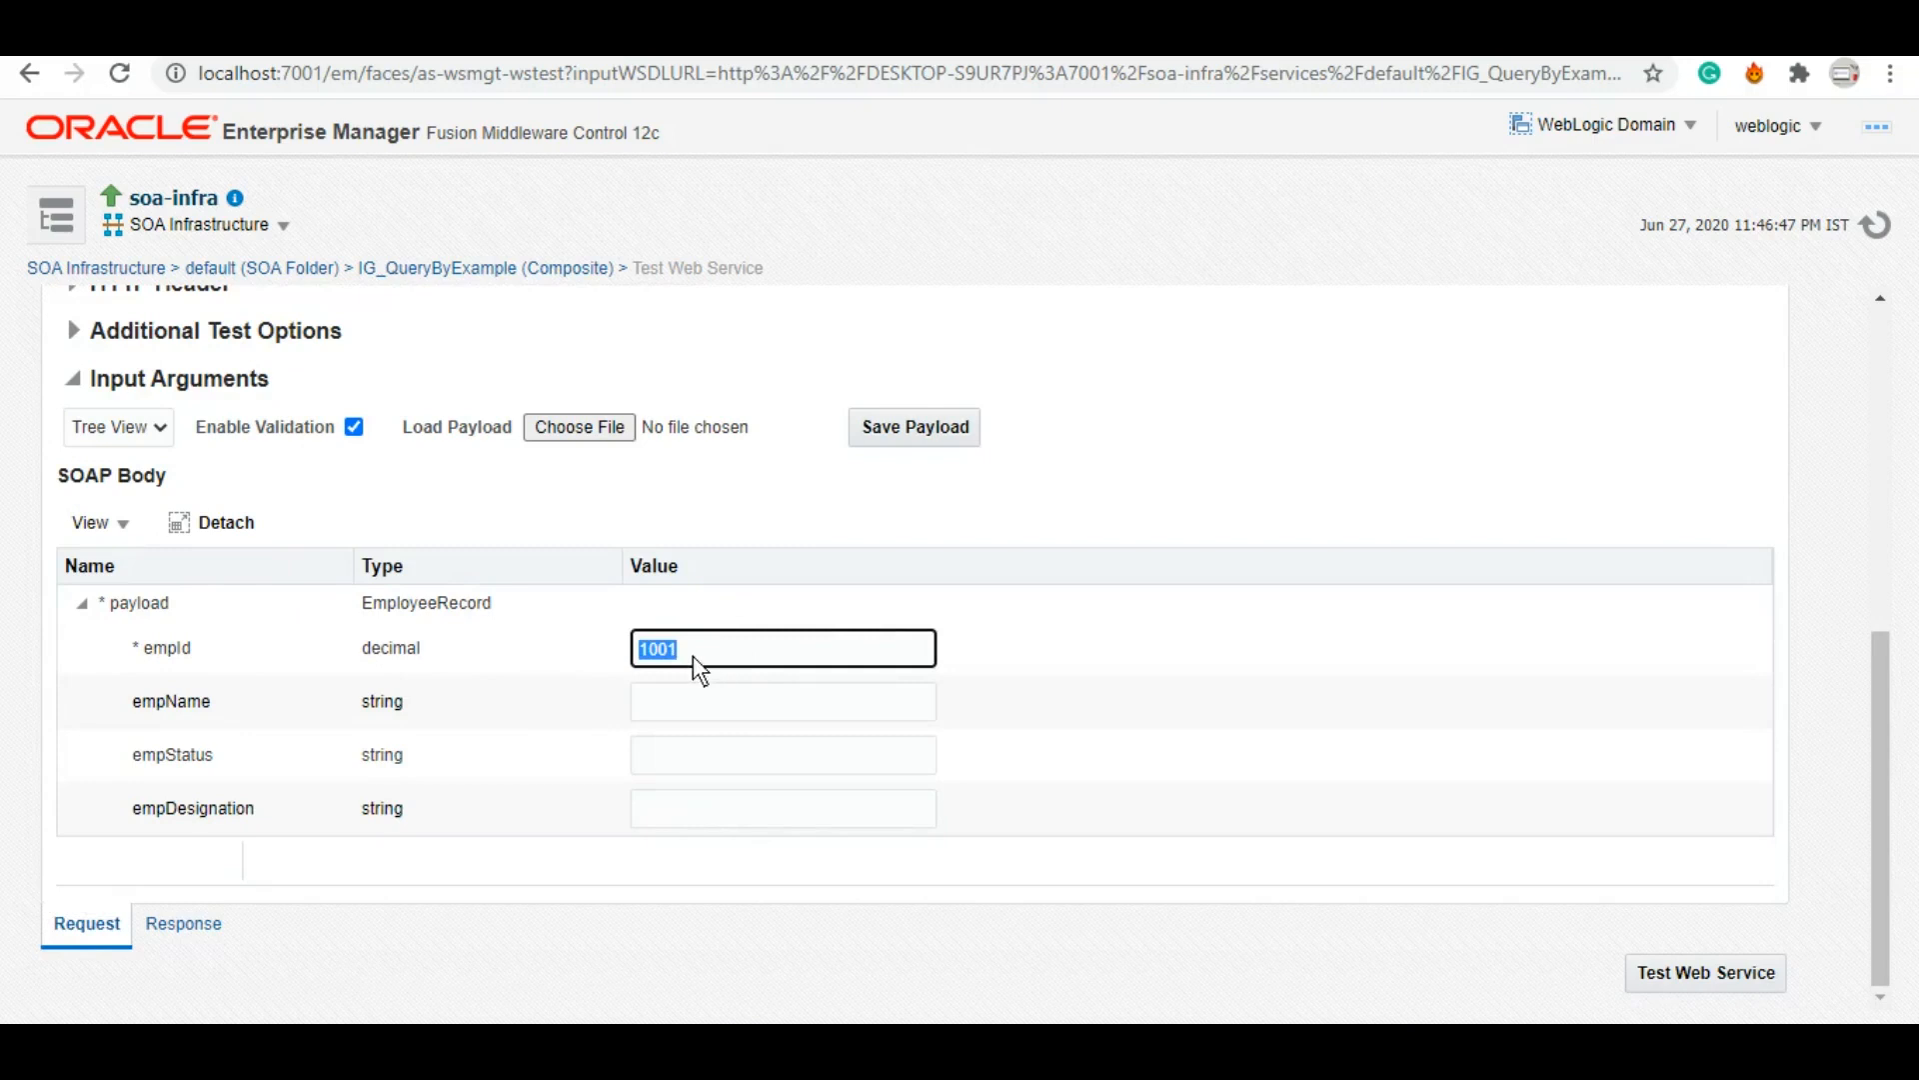
left_click(717, 708)
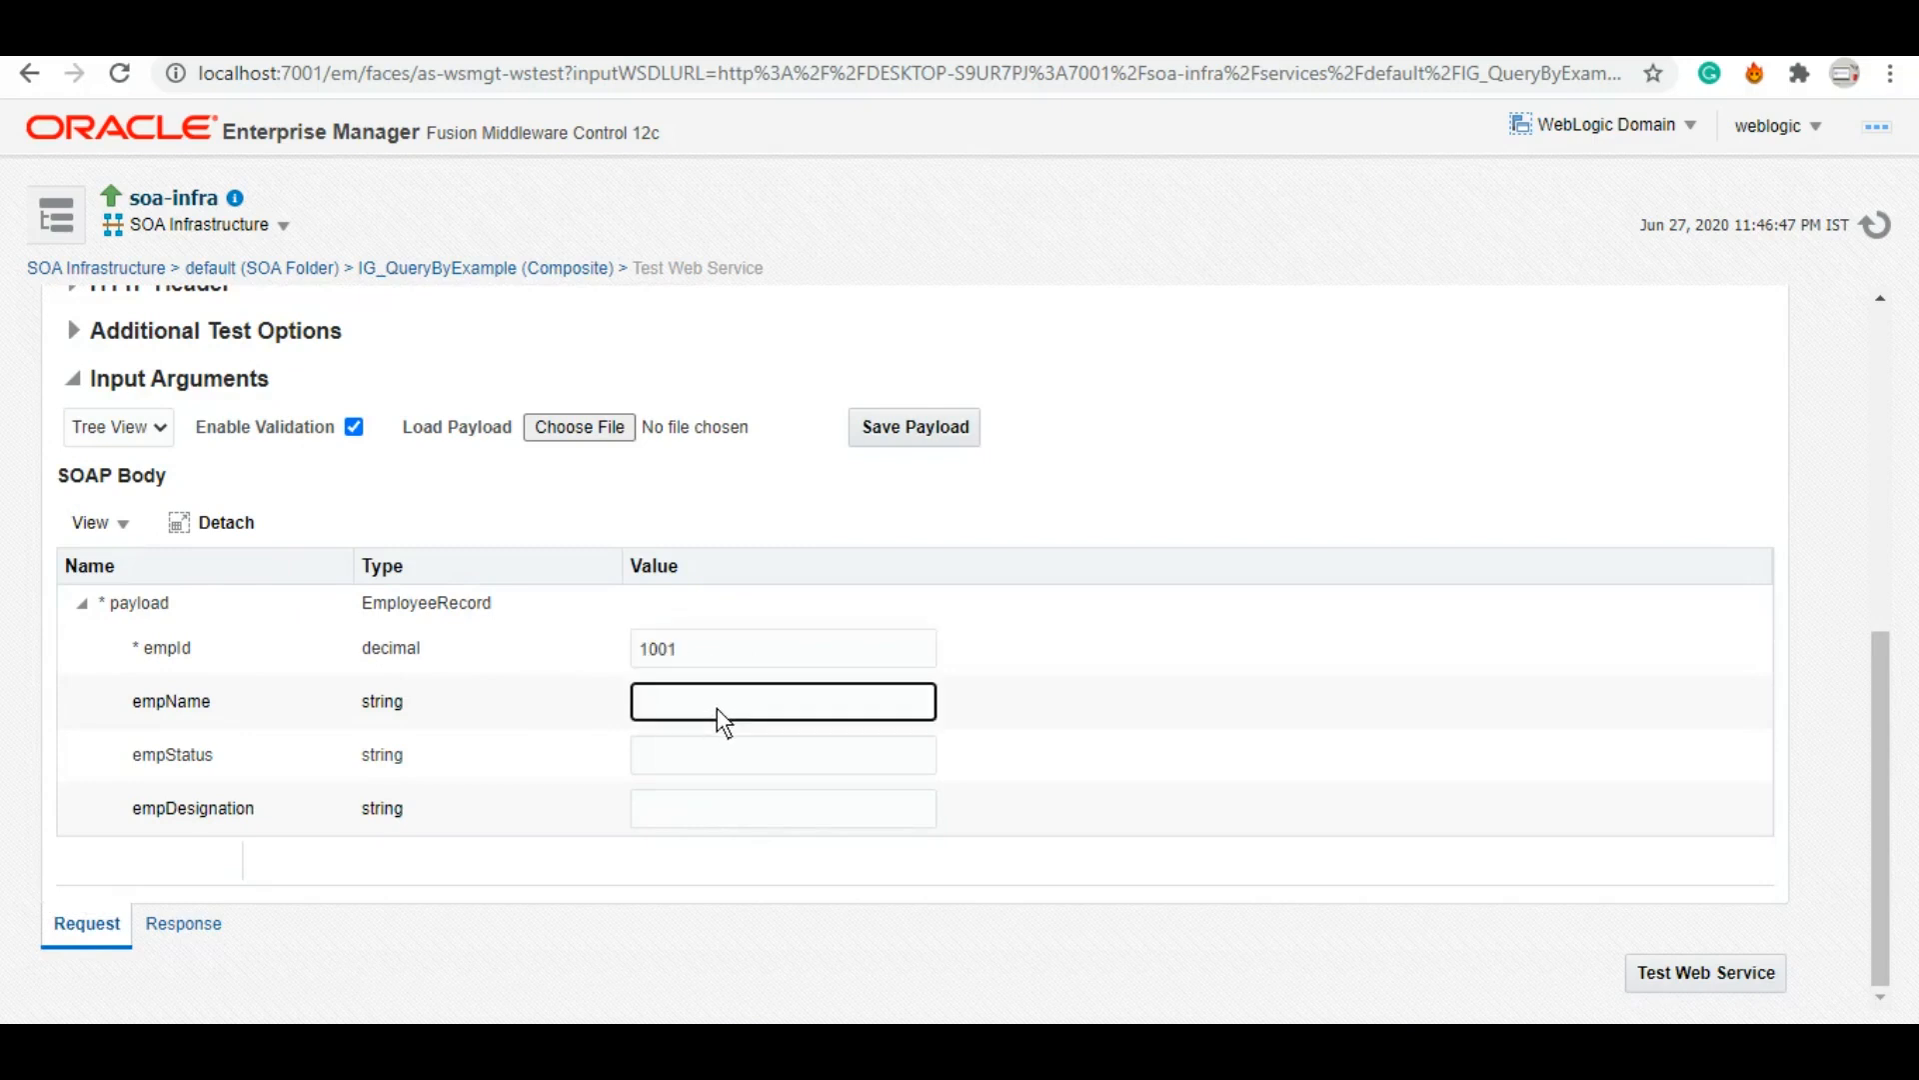
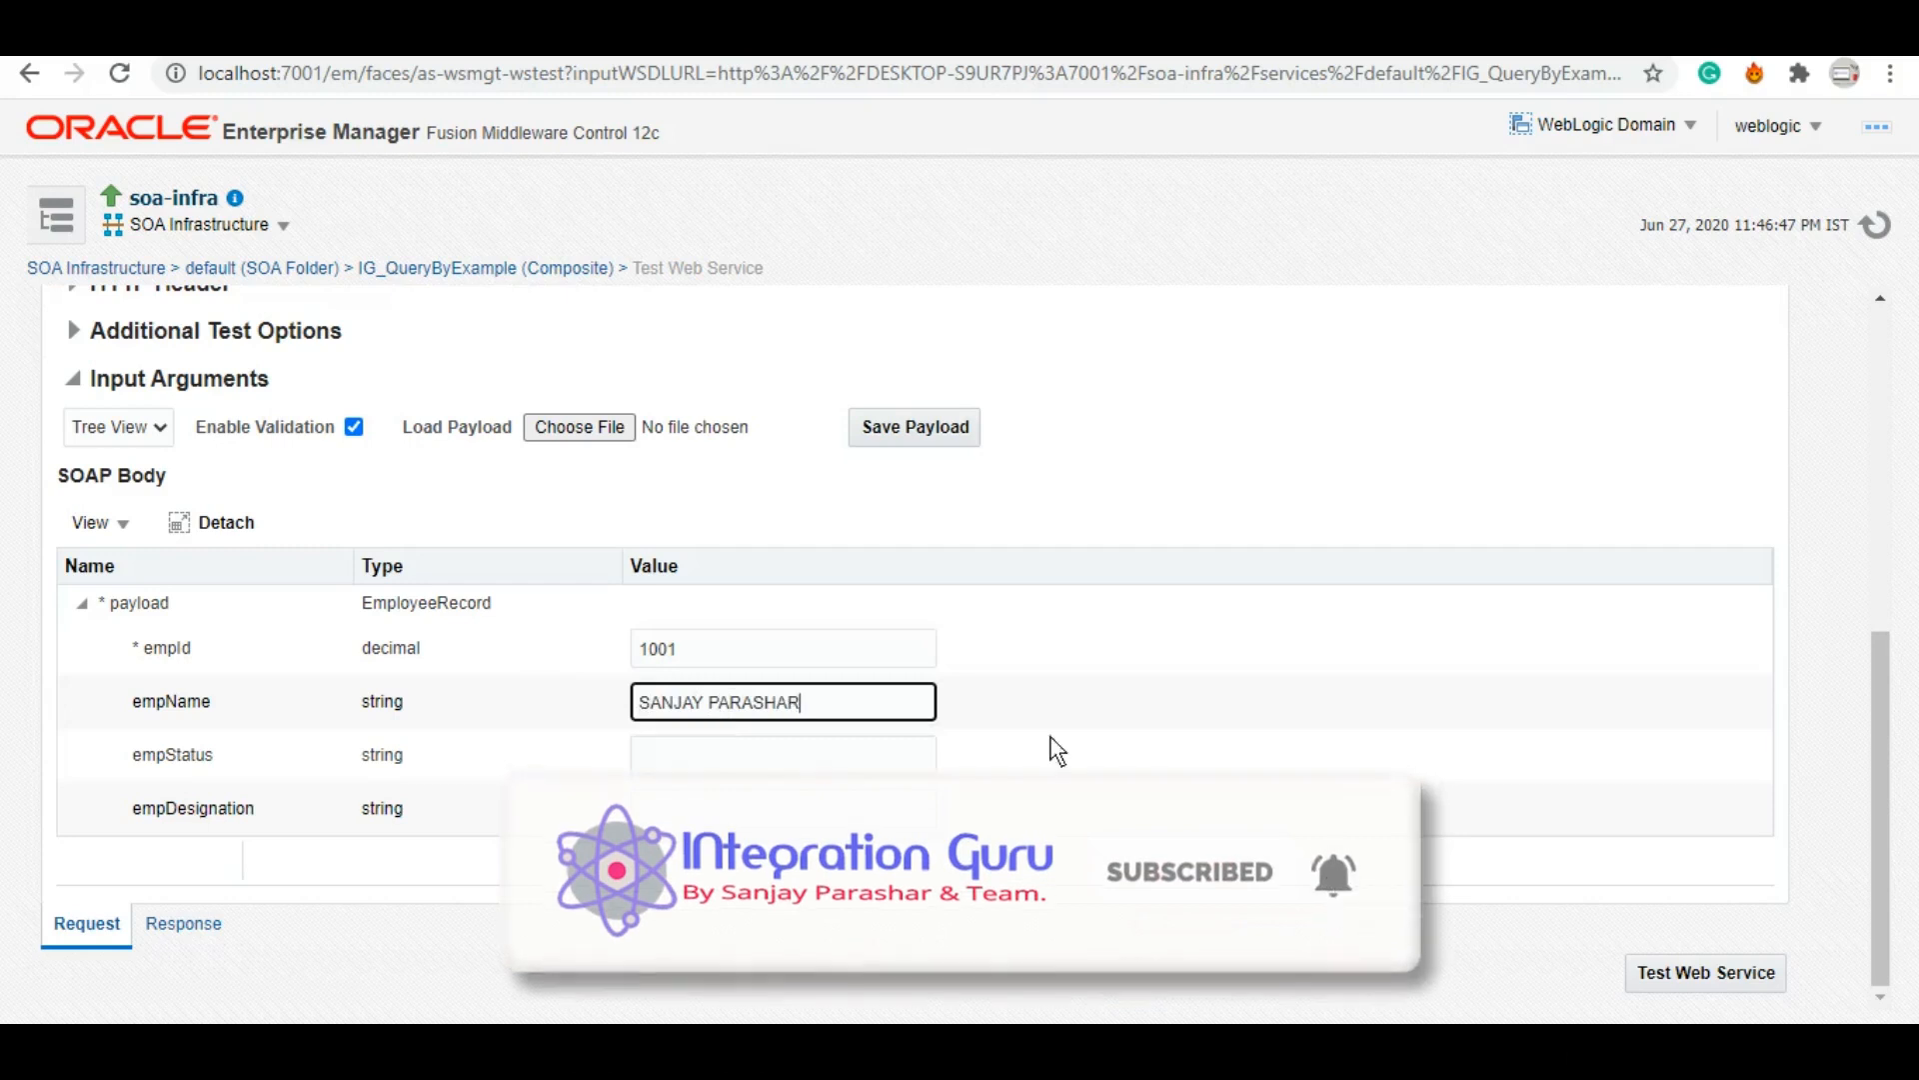